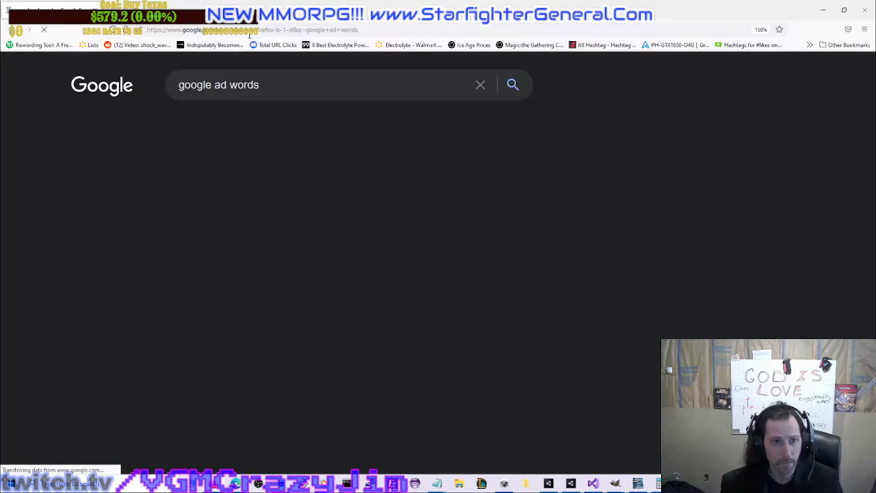
Open the Google Ads site from the search results and sign in to the account
scroll(221, 249, "down", 5)
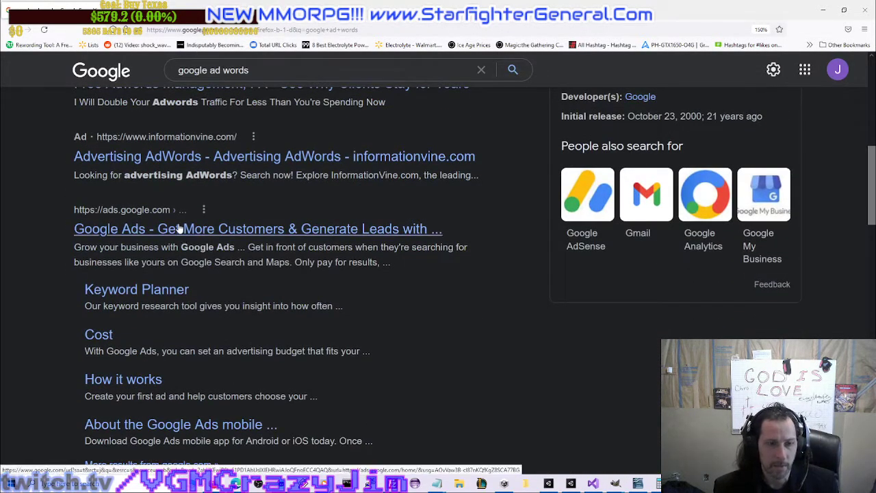
left_click(178, 229)
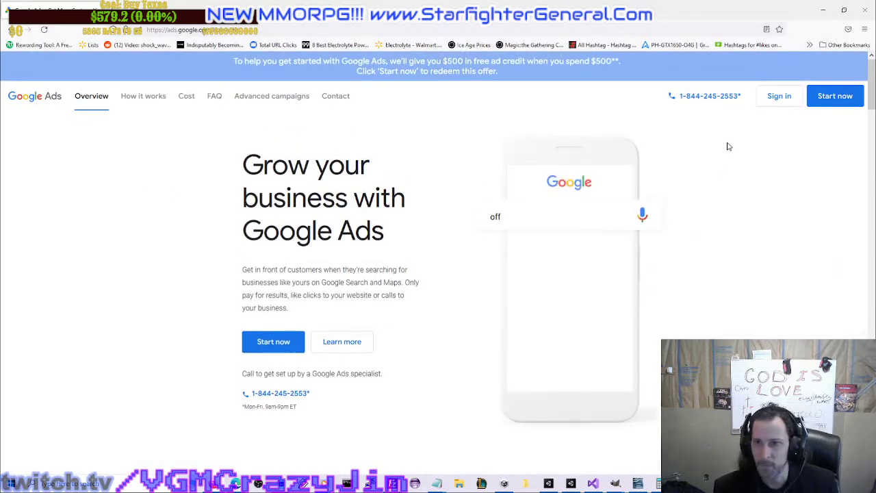
left_click(775, 102)
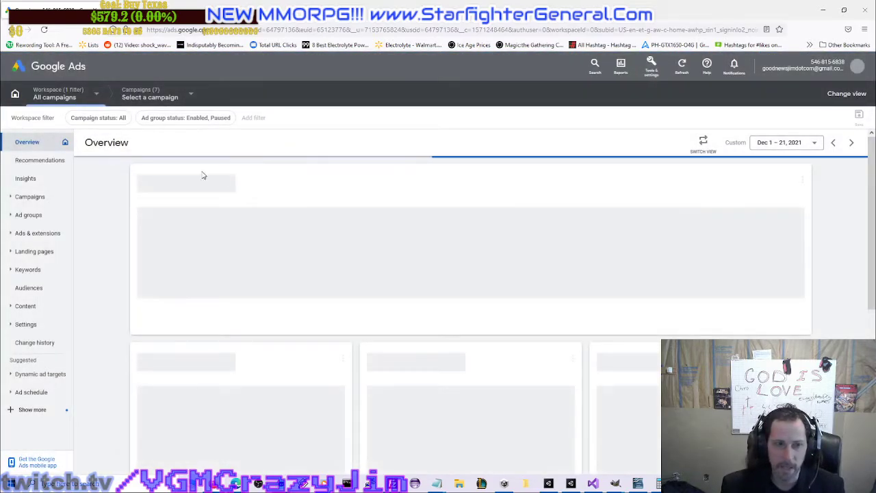
key("alt+Tab")
key("alt+Tab")
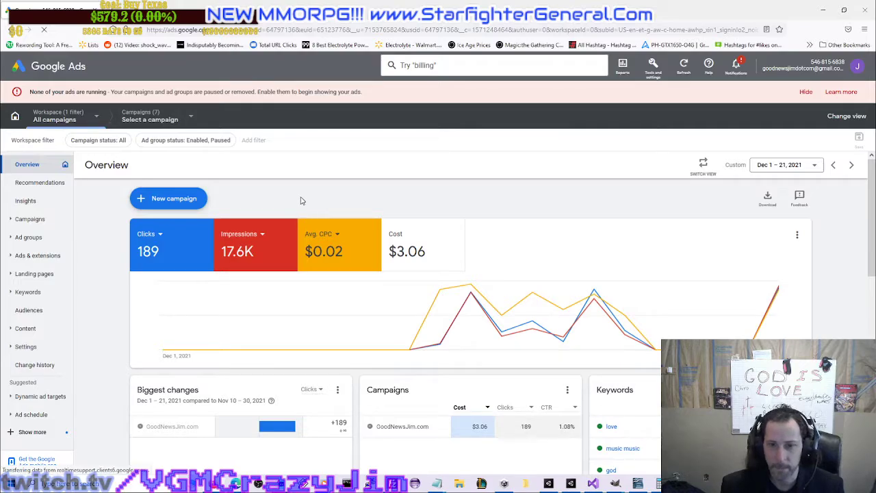
scroll(301, 202, "down", 2)
scroll(323, 220, "up", 2)
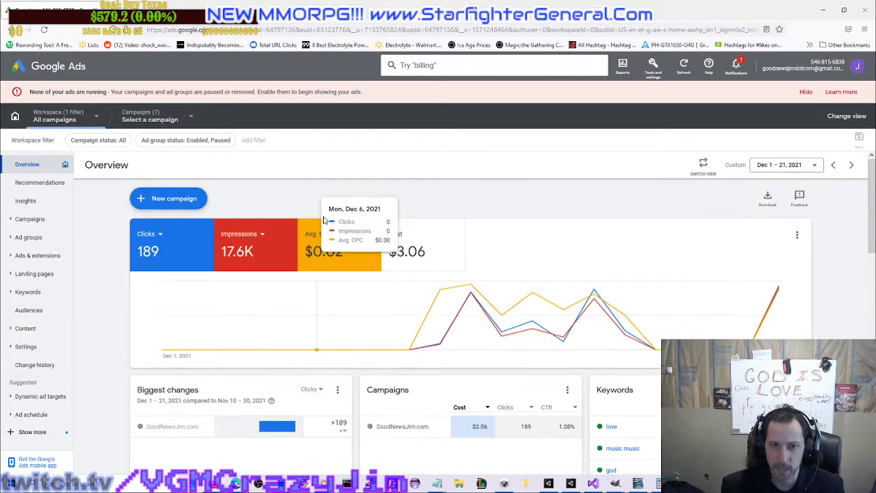
Open design.txt from the windows folder inside the desktop's ux guy folder and find the UX rules list
key("alt+Tab")
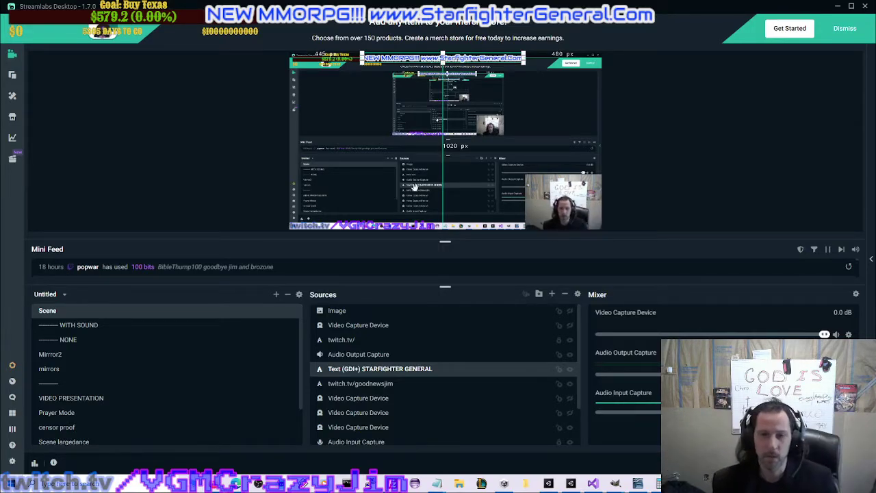
left_click(875, 486)
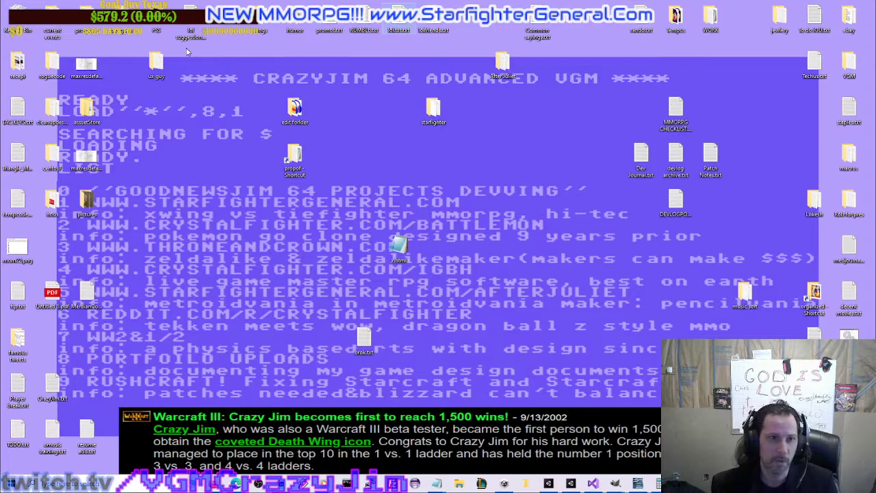
double_click(154, 62)
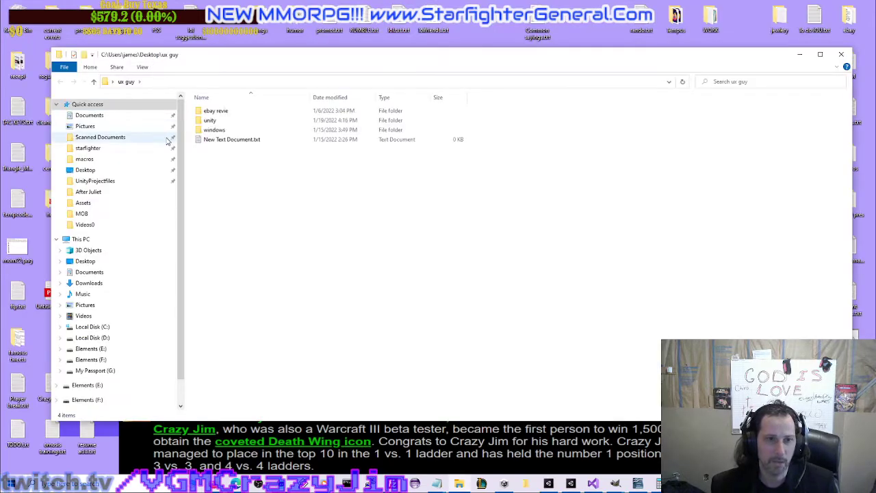
double_click(226, 111)
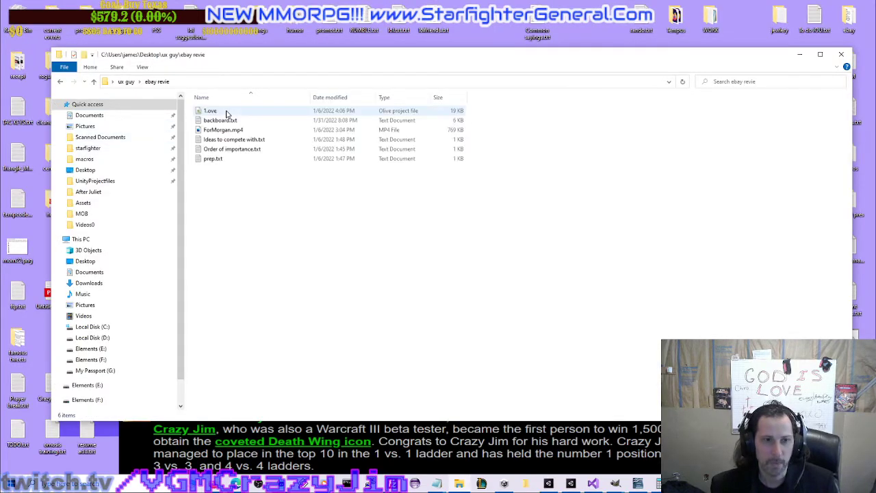
left_click(124, 81)
double_click(214, 129)
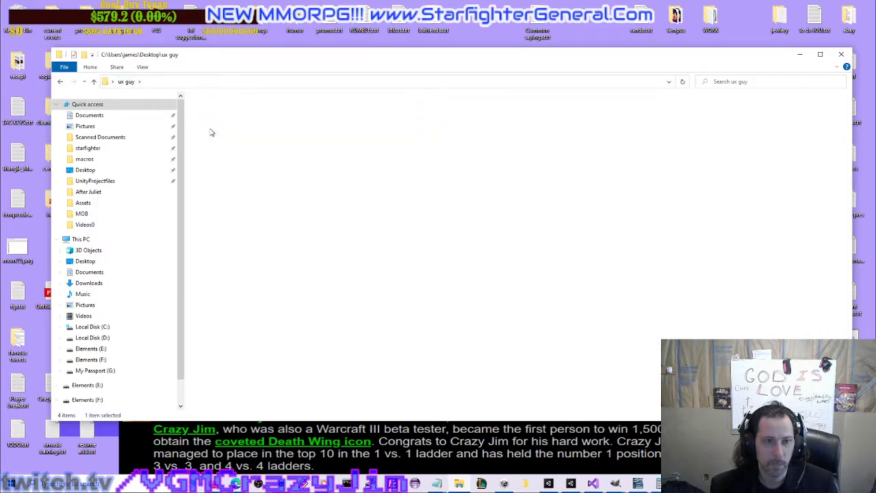
double_click(215, 112)
scroll(199, 184, "down", 10)
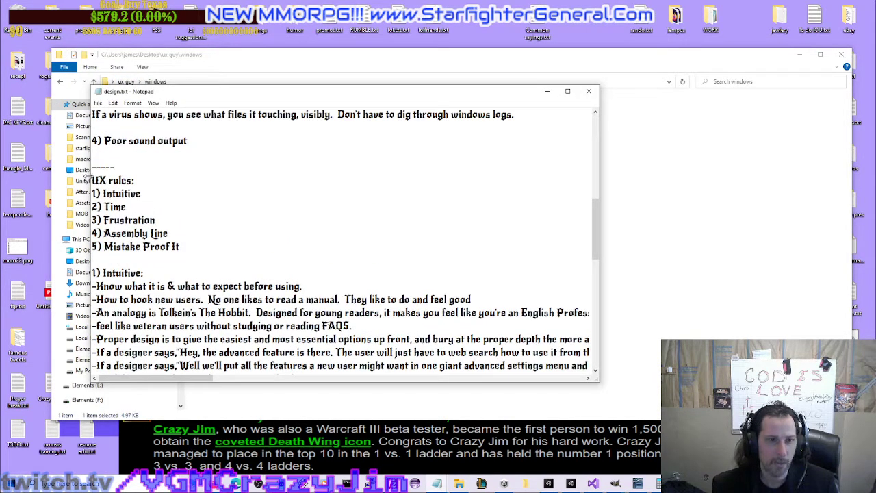
Highlight the UX rules heading and the first three rules, Intuitive, Time and Frustration, one after another
left_click_drag(92, 181, 165, 189)
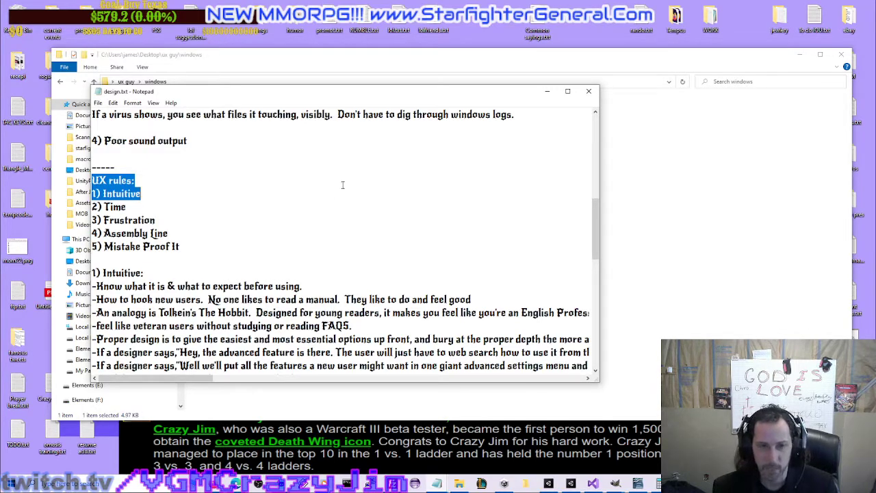
left_click(354, 176)
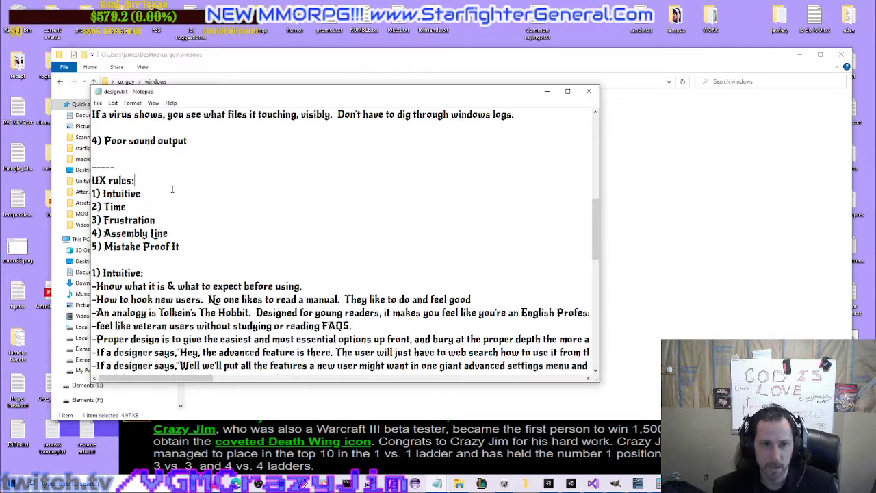
left_click_drag(172, 189, 92, 195)
left_click_drag(174, 206, 92, 207)
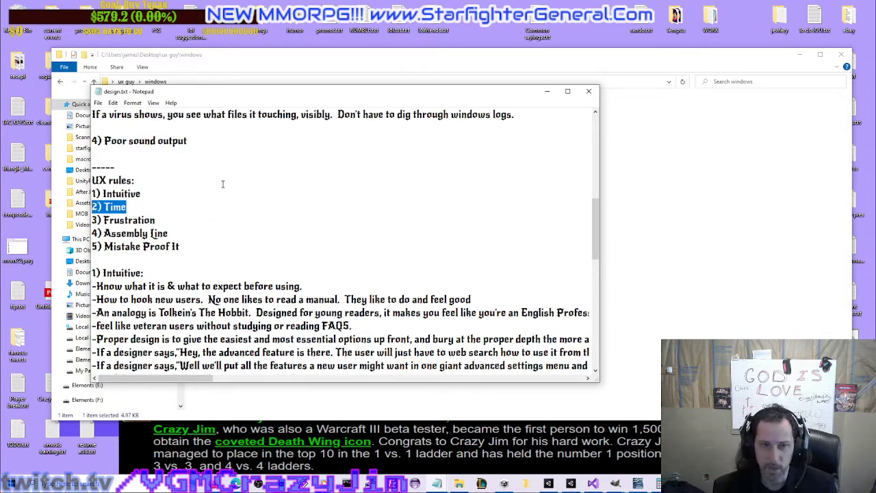
left_click_drag(224, 219, 83, 221)
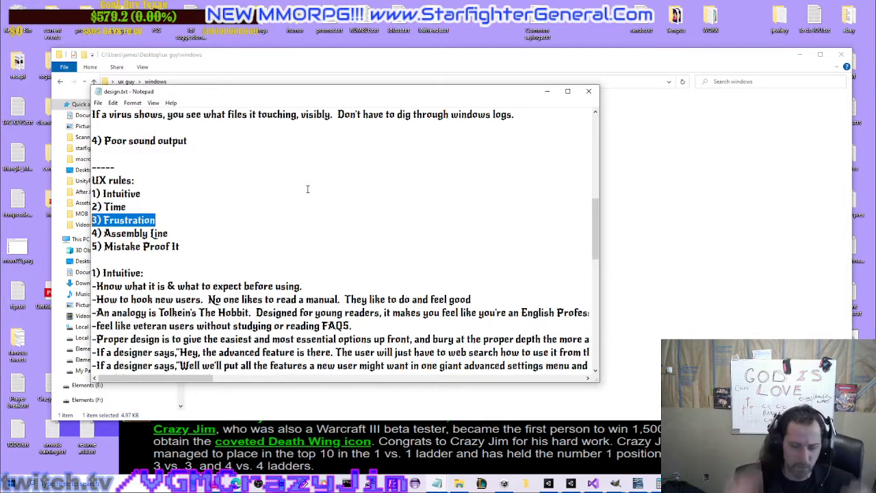
Highlight only the word Frustration in the third UX rule, then clear the selection
left_click(182, 215)
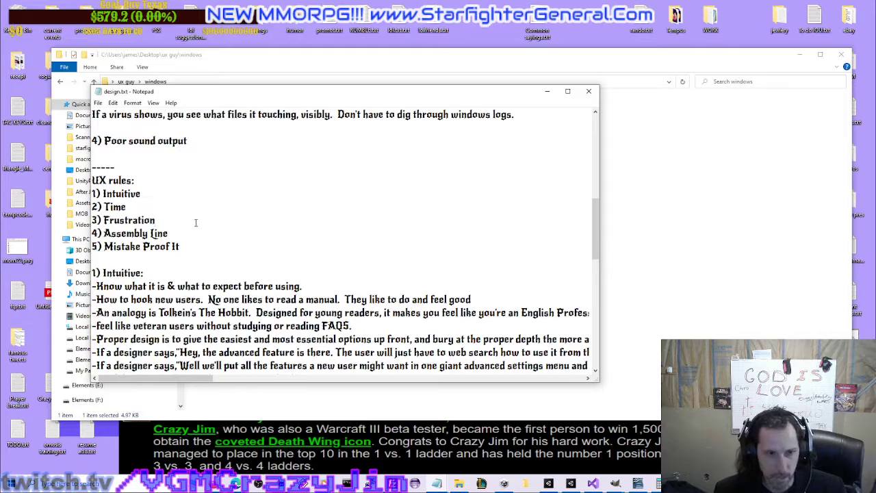
key("shift+Left")
key("shift+Left")
key("shift+Left")
key("shift+Left")
key("shift+Left")
key("shift+Left")
key("shift+Left")
key("shift+Left")
key("shift+Left")
key("shift+Left")
key("shift+Left")
key("shift+Left")
key("shift+Left")
key("shift+Left")
key("shift+Right")
key("shift+Right")
key("shift+Right")
key("shift+Right")
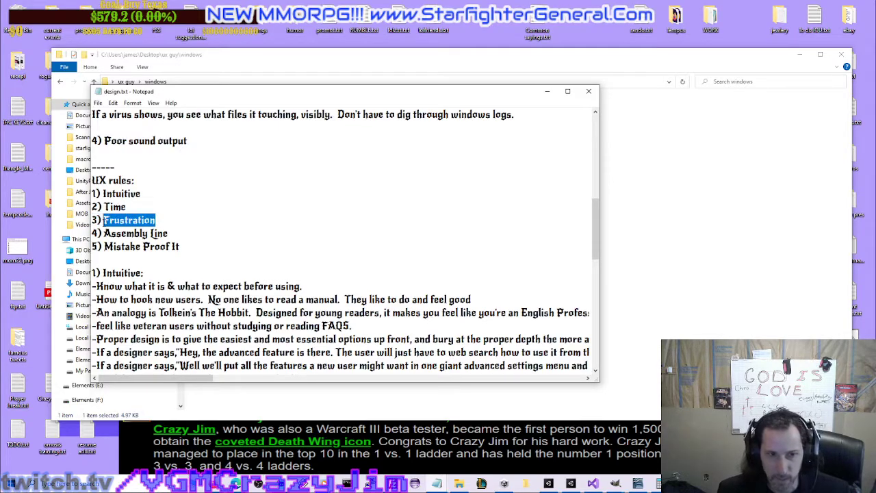
key("shift+Left")
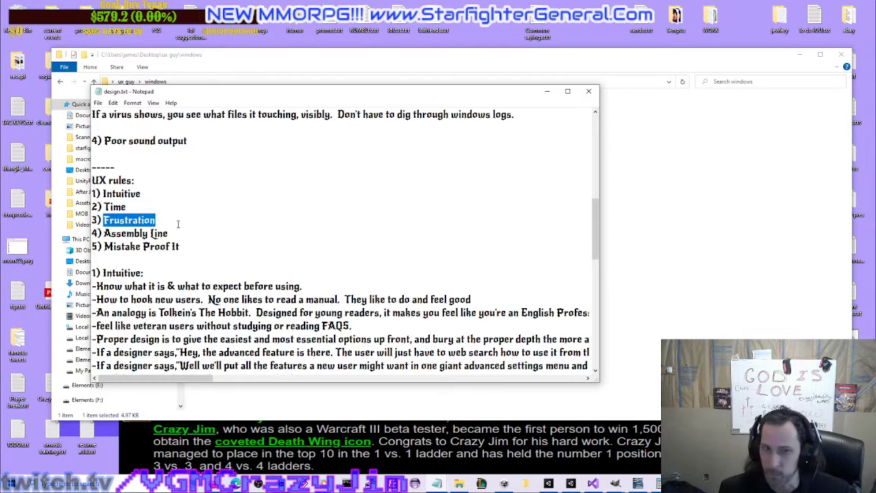
left_click(178, 223)
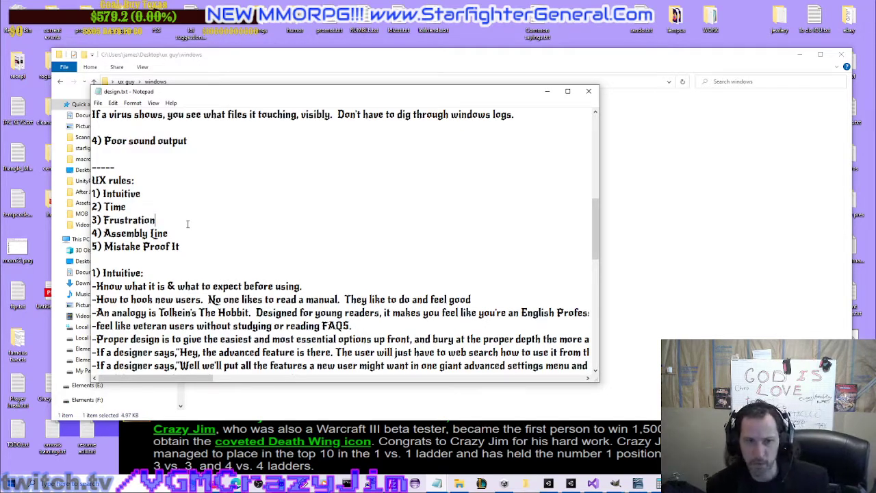
Go through the last two UX rules by highlighting Assembly Line and Mistake Proof It
key("Down")
key("Home")
key("shift+End")
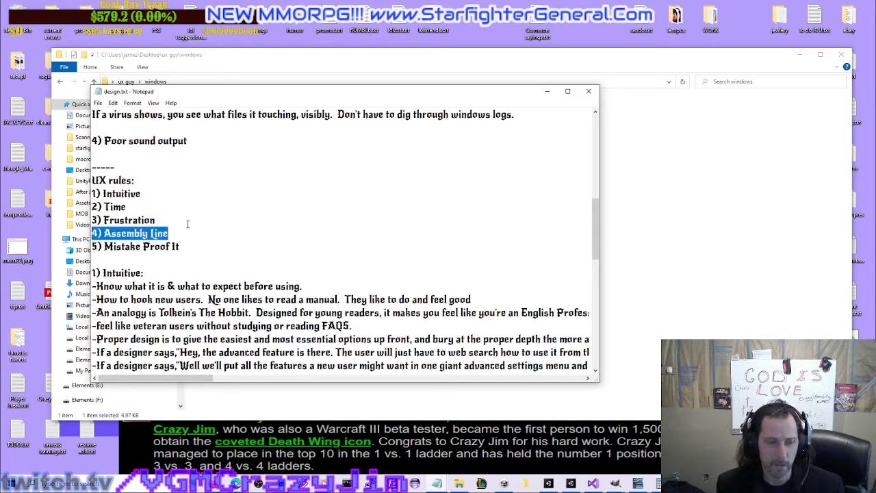
key("Up")
key("Up")
key("Home")
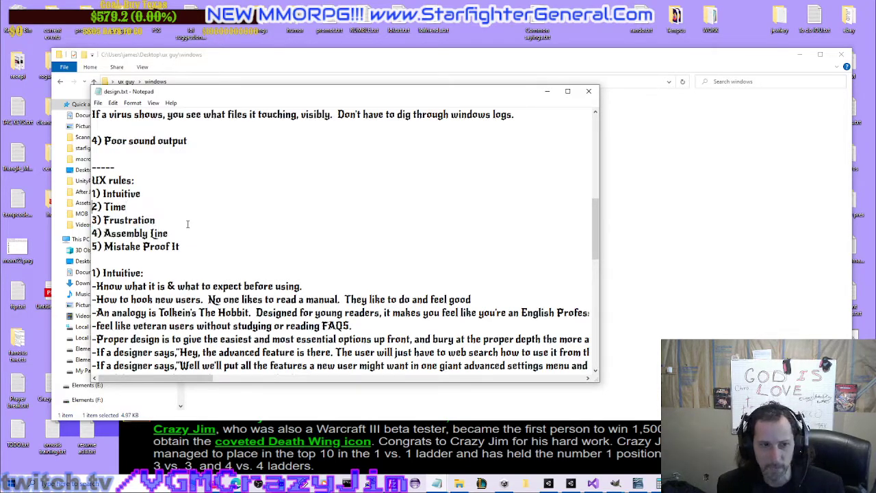
key("shift+End")
key("Left")
key("Up")
key("shift+Down")
key("Down")
key("Down")
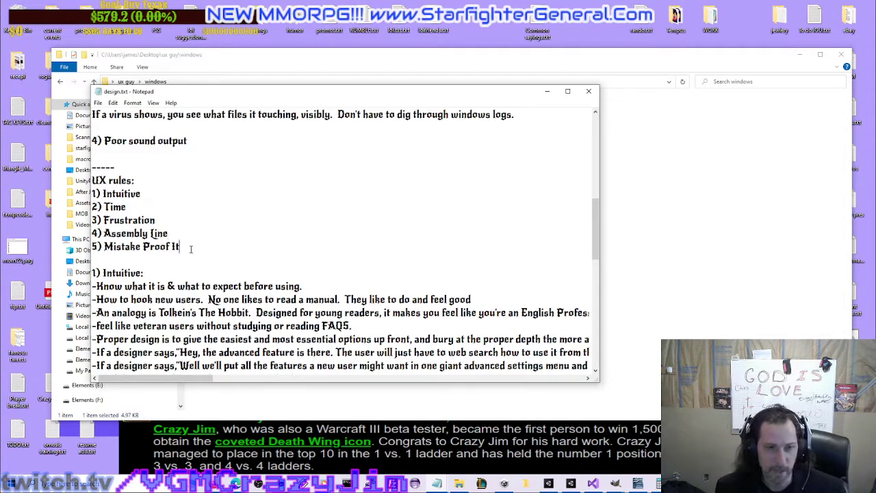
left_click_drag(195, 250, 45, 242)
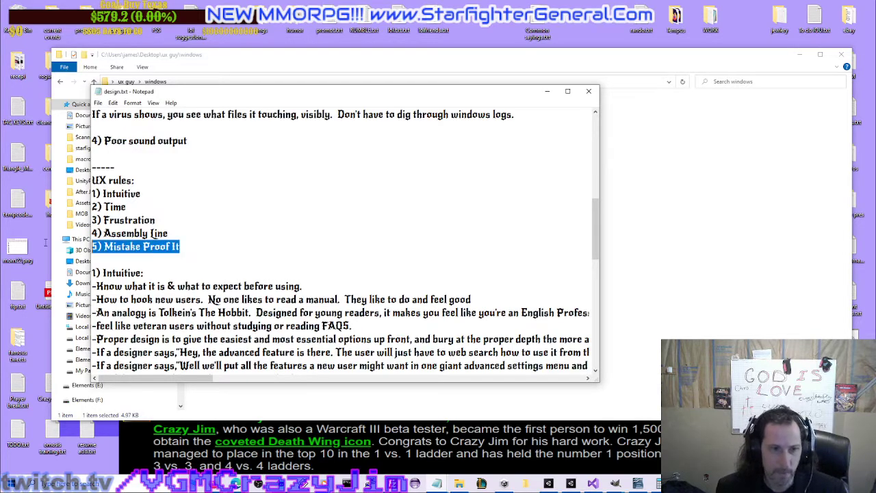
left_click(243, 239)
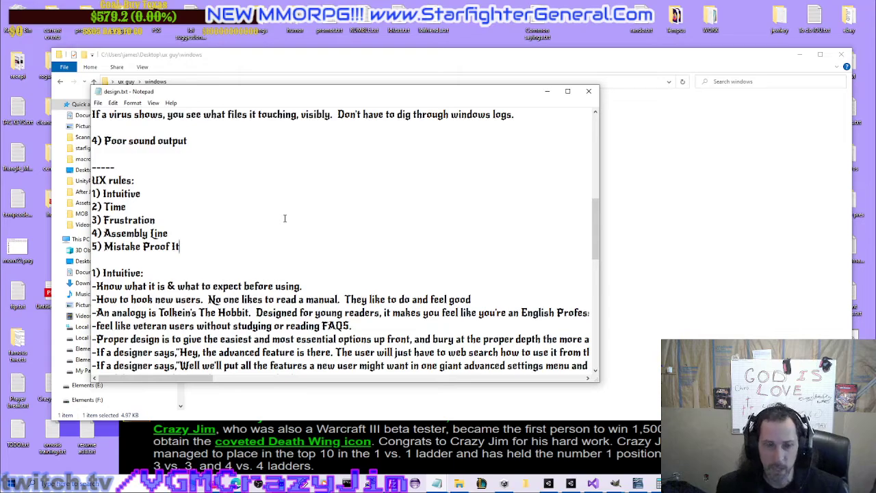
Switch back to Google Ads in the browser and start a new campaign from the overview
key("alt+Tab")
key("alt+Tab")
key("alt+Tab")
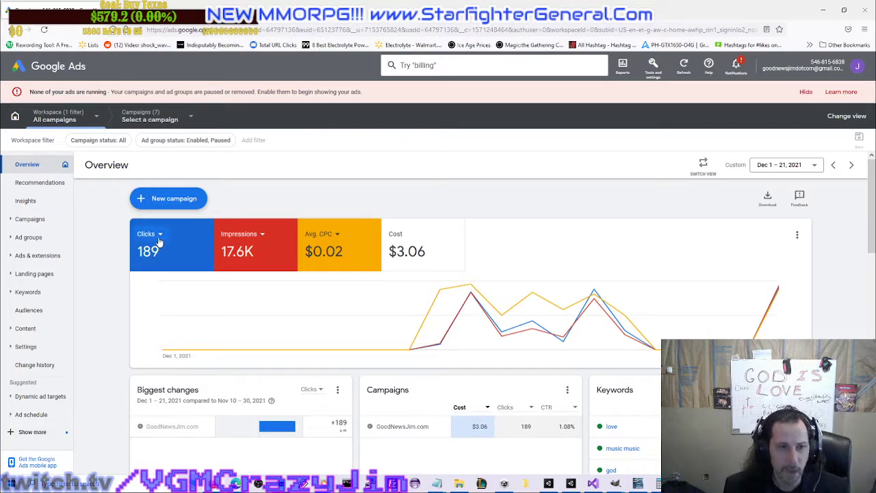
left_click(163, 200)
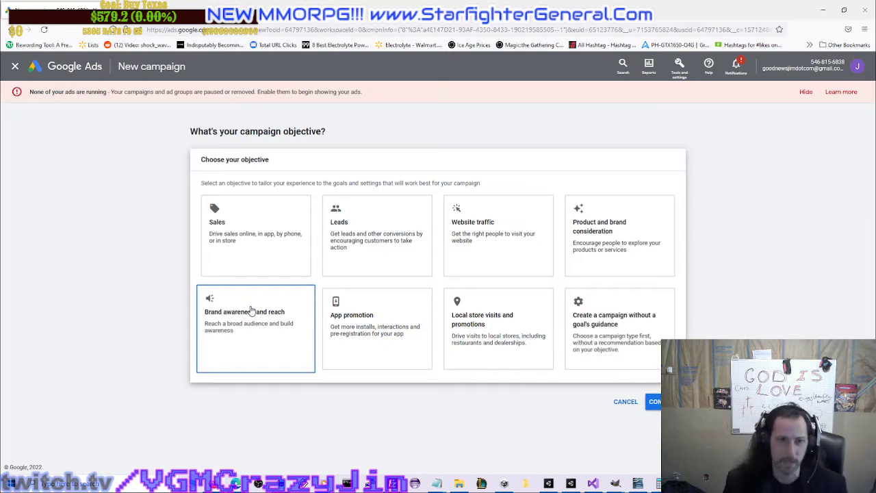
Choose Website traffic as the campaign objective and exit the conversion goals guide
left_click(235, 272)
left_click(354, 245)
left_click(500, 243)
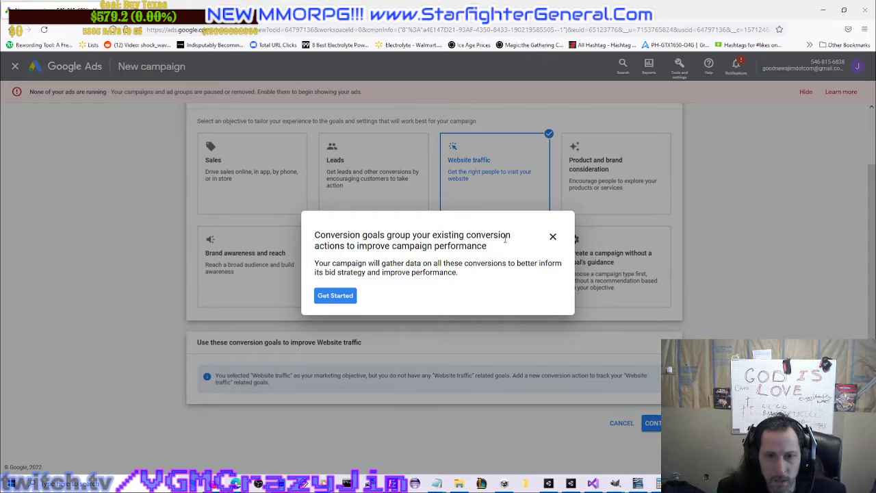
left_click(553, 236)
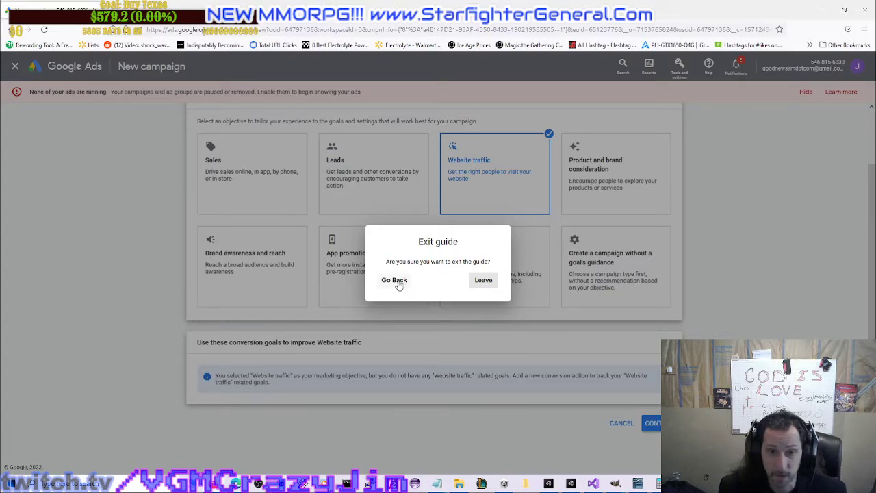
left_click(482, 280)
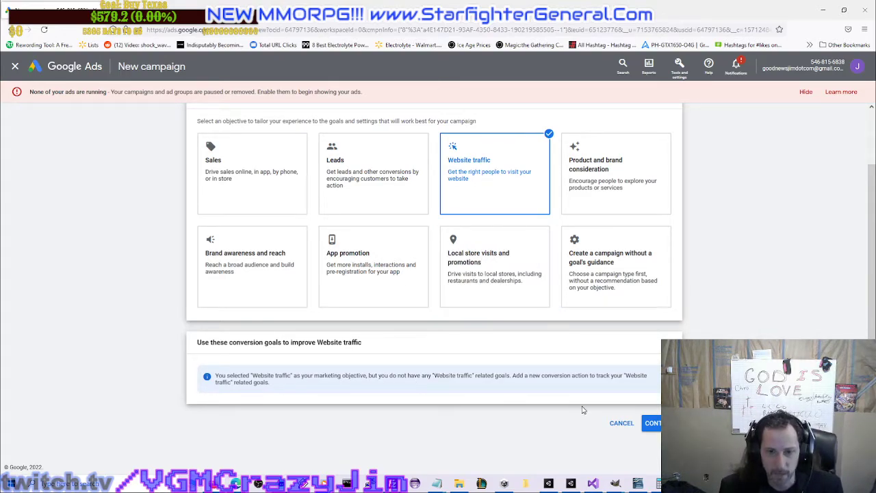
Select Search as the campaign type
scroll(582, 410, "down", 4)
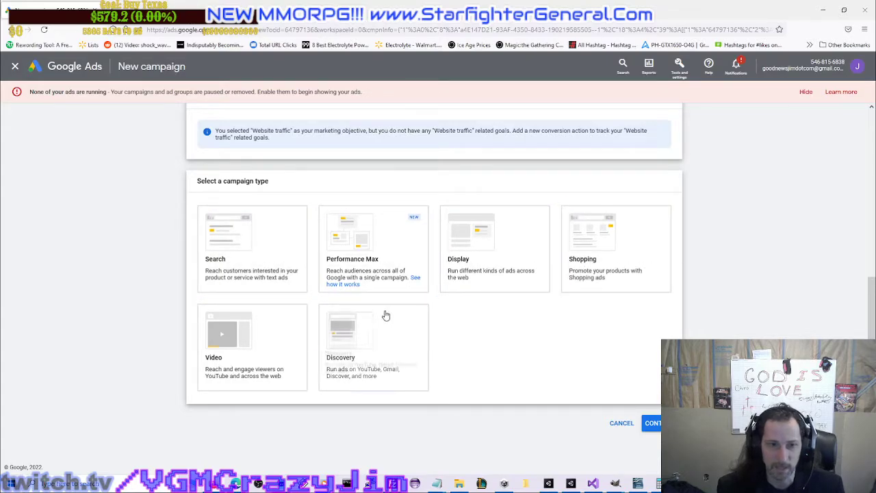
left_click(255, 267)
scroll(480, 328, "down", 3)
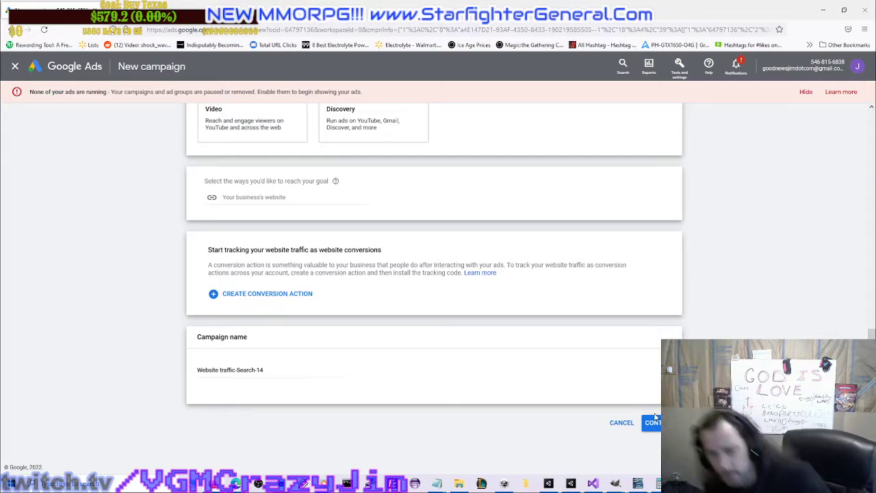
Close all GIMP windows, discarding the changes to the untitled and Angrymob2 images
right_click(612, 485)
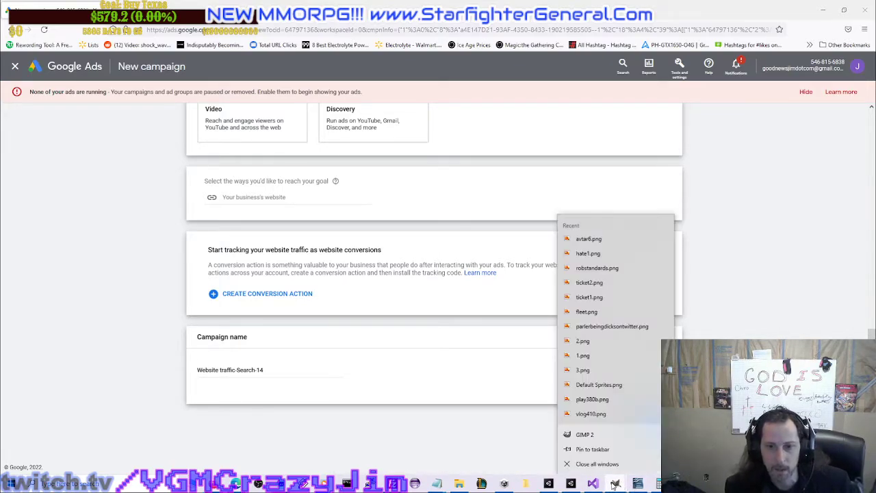
left_click(597, 465)
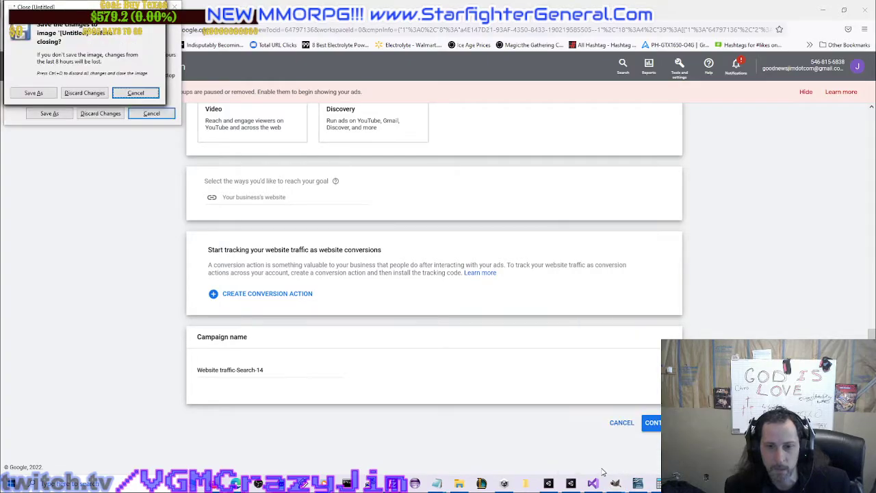
left_click(88, 94)
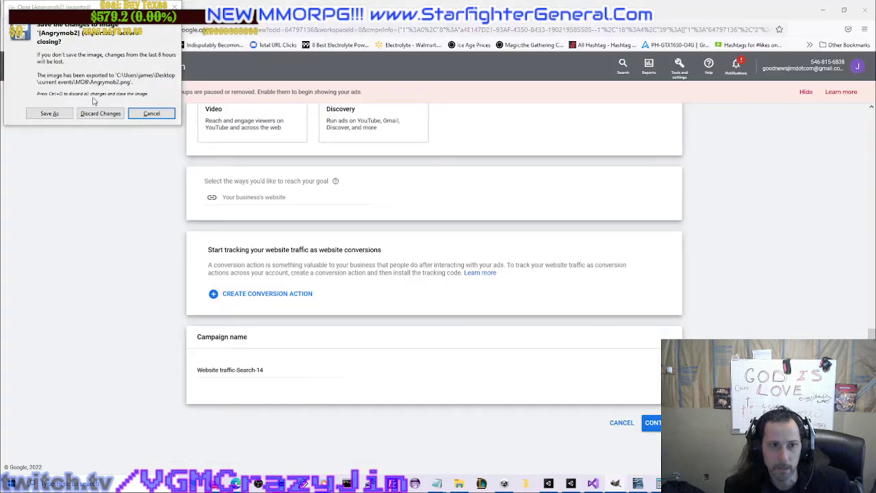
left_click(96, 113)
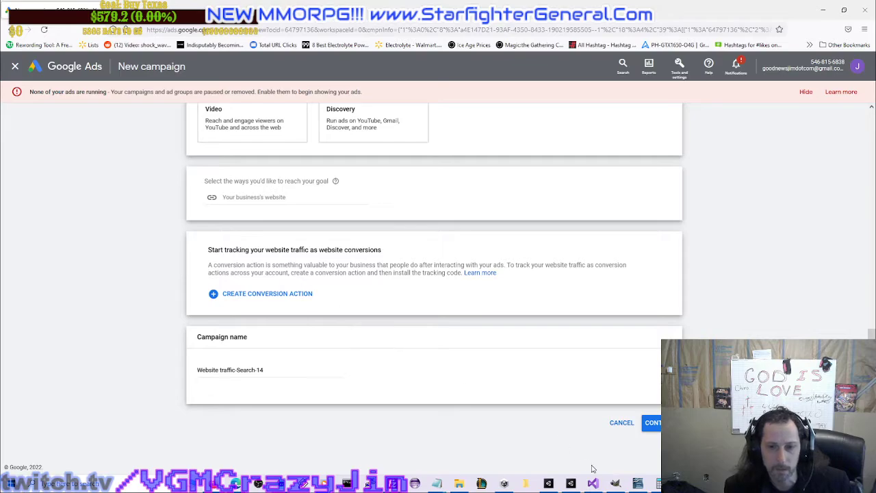
Switch to GIMP, create a new 1920 × 1080 px image and maximize its window
left_click(616, 484)
left_click(185, 30)
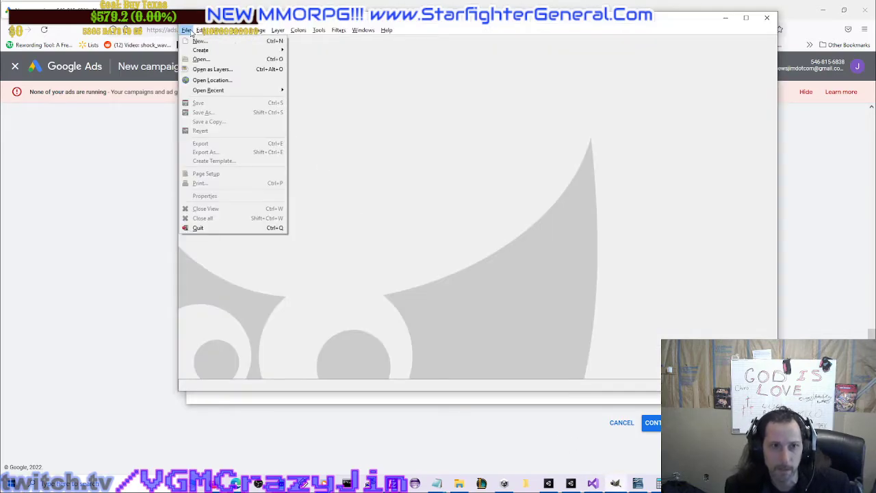
left_click(195, 39)
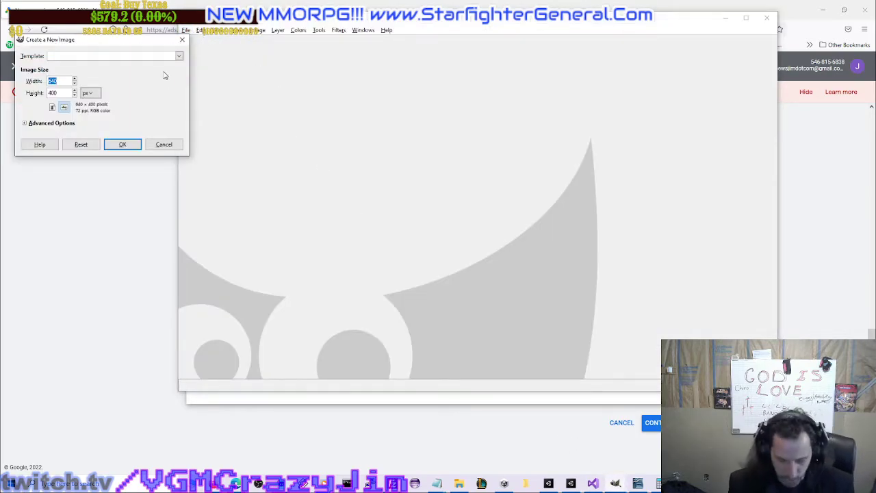
type("19209")
key("Tab")
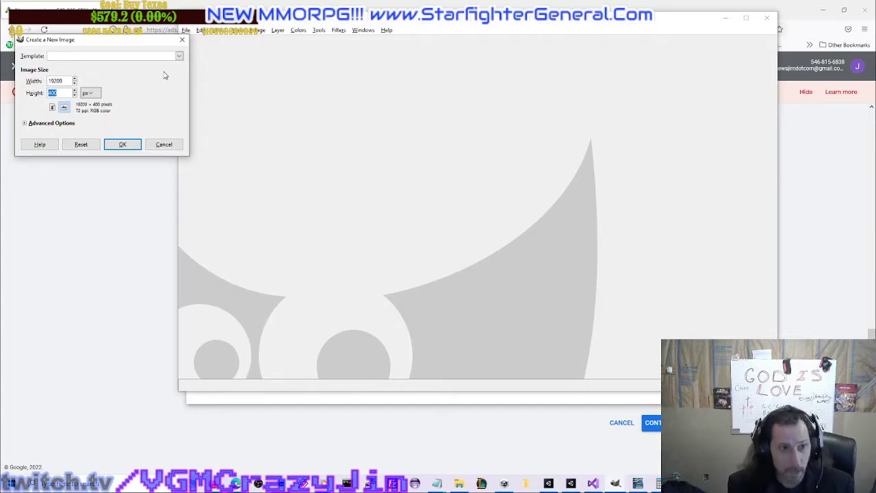
key("shift+Tab")
type("1920")
key("Tab")
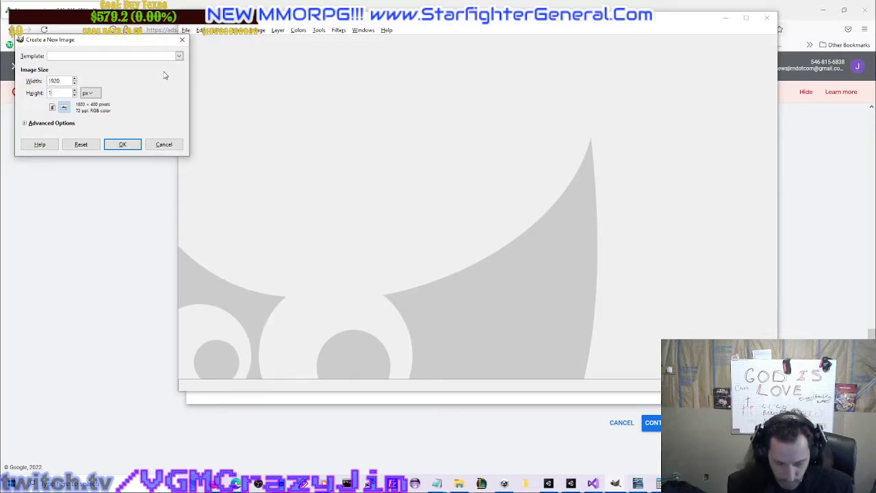
left_click(135, 144)
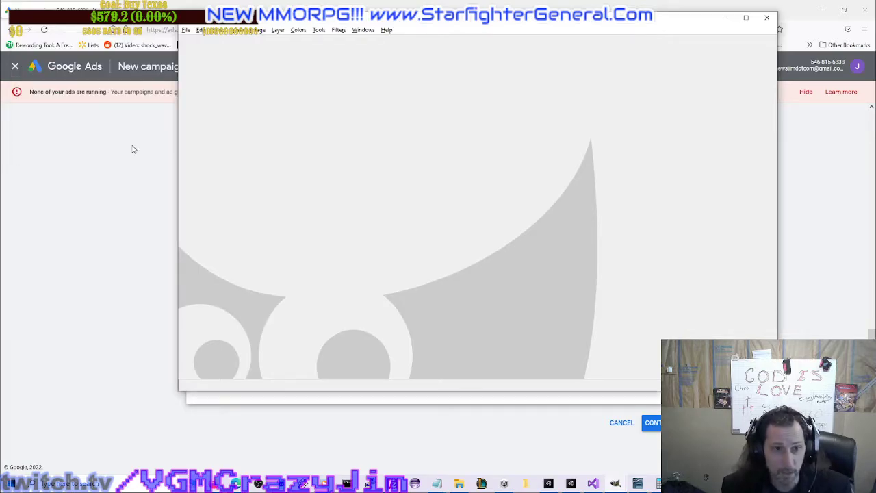
double_click(532, 24)
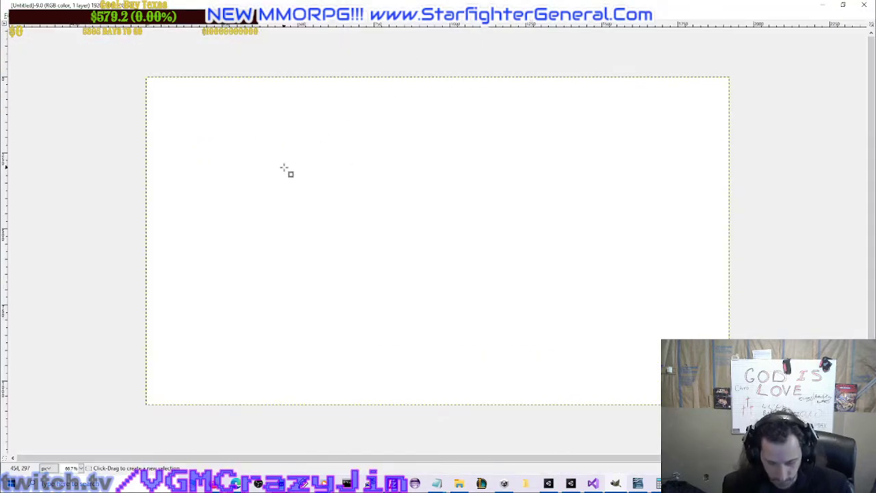
Paint two stacked boxes freehand, hand-letter them "New User" and "Advanced", and add an arrow pointing at the upper box
key("p")
mouse_move(307, 128)
left_mouse_down()
mouse_move(307, 199)
mouse_move(532, 234)
mouse_move(650, 221)
mouse_move(358, 130)
mouse_move(639, 137)
left_mouse_up()
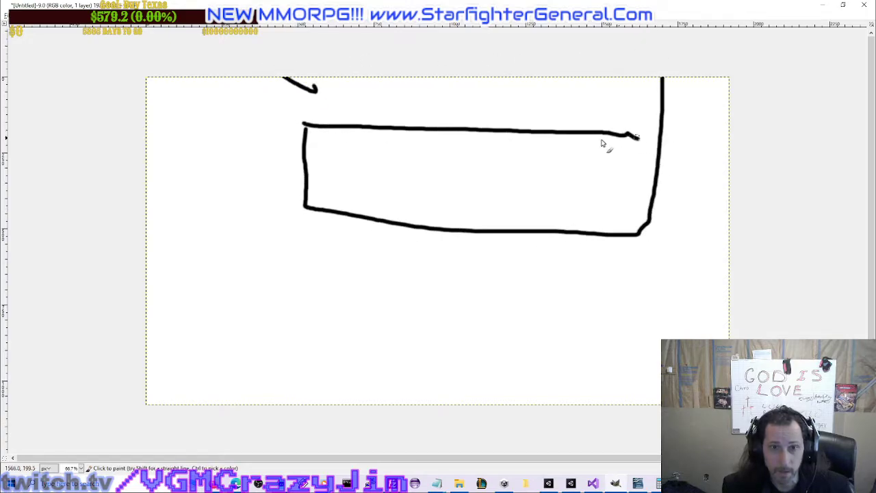
mouse_move(346, 155)
left_mouse_down()
mouse_move(363, 140)
mouse_move(390, 168)
mouse_move(396, 212)
mouse_move(411, 189)
mouse_move(426, 207)
mouse_move(421, 182)
mouse_move(482, 168)
mouse_move(444, 162)
mouse_move(527, 173)
mouse_move(569, 146)
mouse_move(566, 191)
mouse_move(633, 192)
left_mouse_up()
mouse_move(312, 264)
left_mouse_down()
mouse_move(324, 363)
mouse_move(608, 258)
mouse_move(303, 280)
mouse_move(385, 319)
mouse_move(400, 316)
mouse_move(427, 279)
mouse_move(502, 325)
mouse_move(565, 336)
mouse_move(626, 290)
left_mouse_up()
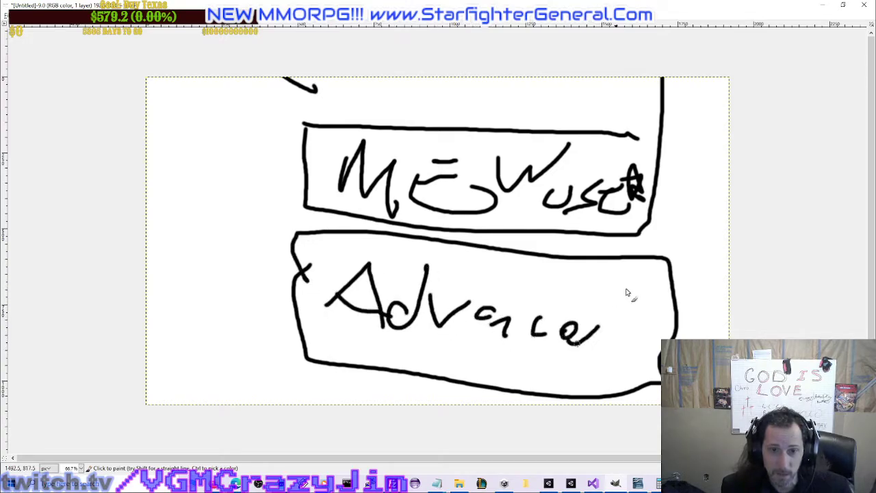
left_click_drag(646, 261, 632, 301)
mouse_move(180, 151)
left_mouse_down()
mouse_move(235, 155)
mouse_move(289, 176)
mouse_move(234, 185)
left_mouse_up()
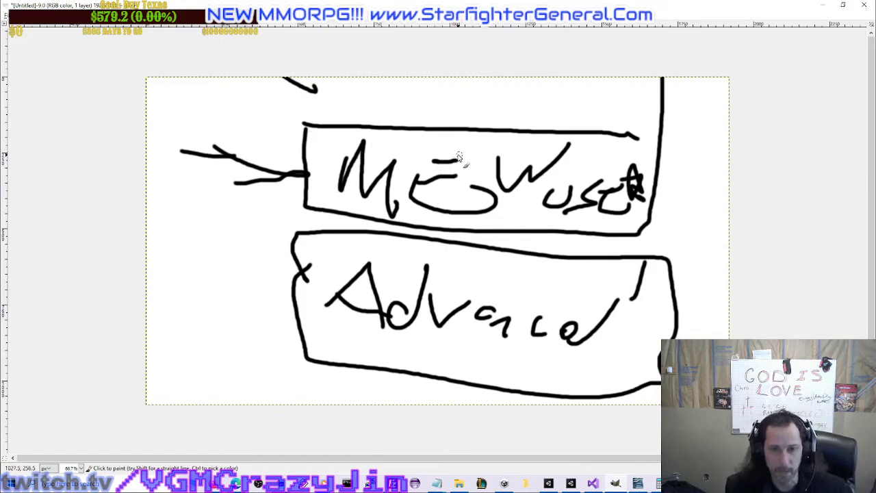
Create a second 1920 × 1080 px image and paint a wide freehand box across its upper part
left_click(13, 26)
left_click(18, 37)
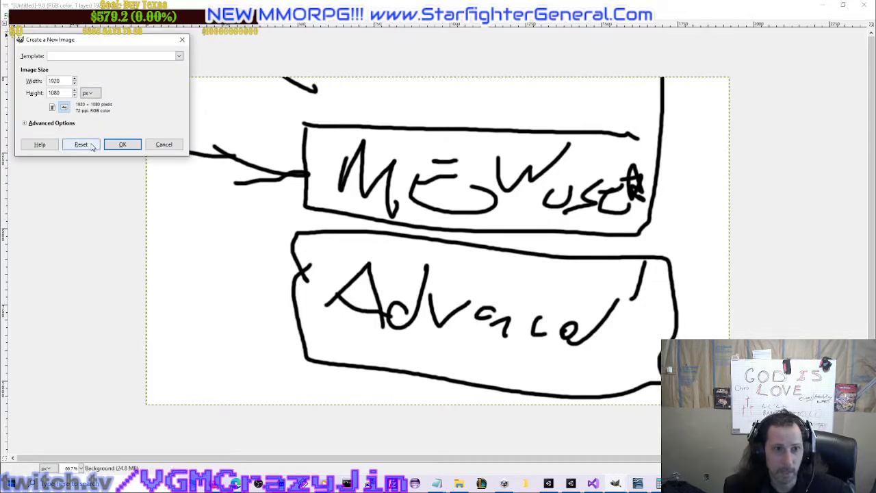
left_click(123, 144)
mouse_move(152, 135)
left_mouse_down()
mouse_move(151, 179)
mouse_move(250, 221)
mouse_move(581, 233)
mouse_move(602, 175)
mouse_move(141, 128)
left_mouse_up()
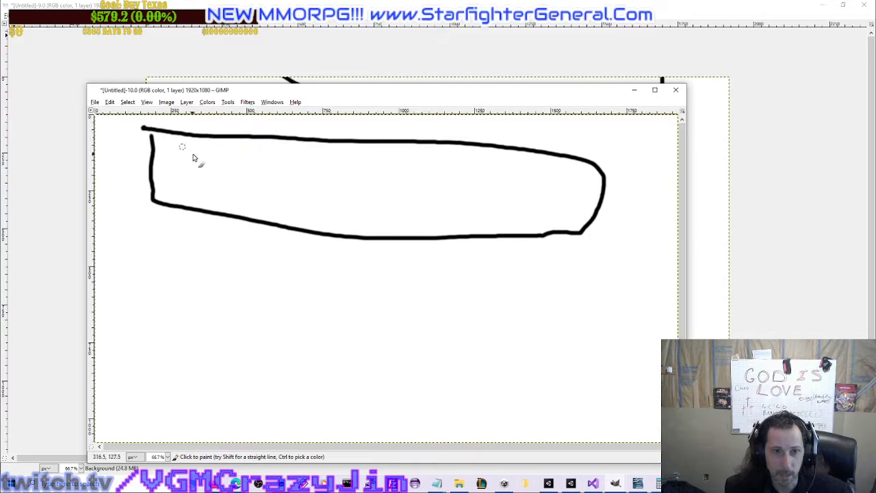
Place a text frame about 1254 × 183 px inside the box and try Alfa Slab One at 36 px for its text
key("t")
left_click_drag(190, 157, 571, 212)
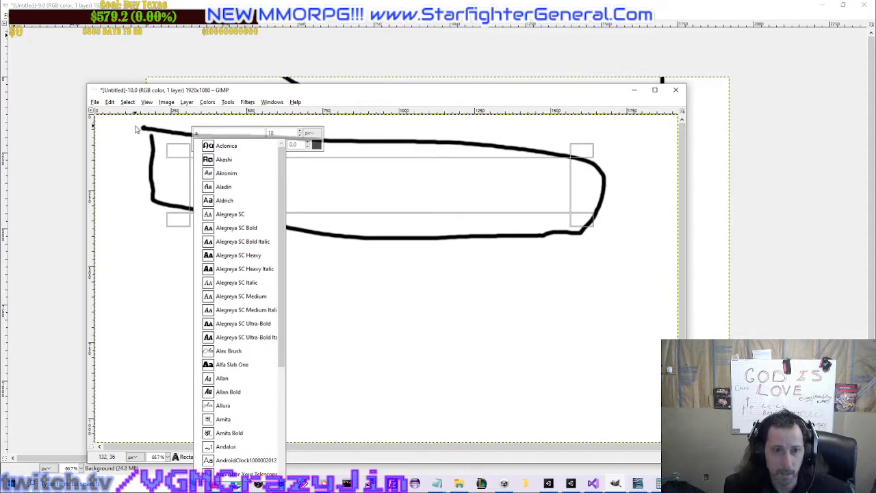
left_click(220, 363)
double_click(271, 133)
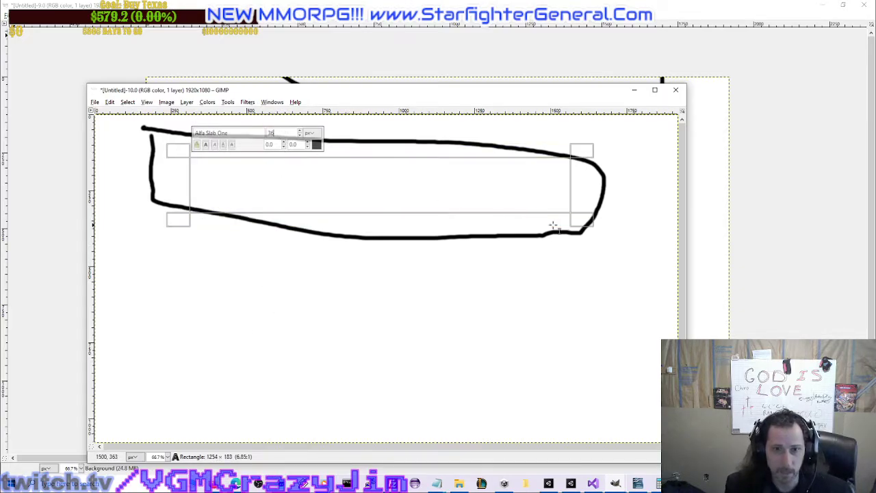
type("W")
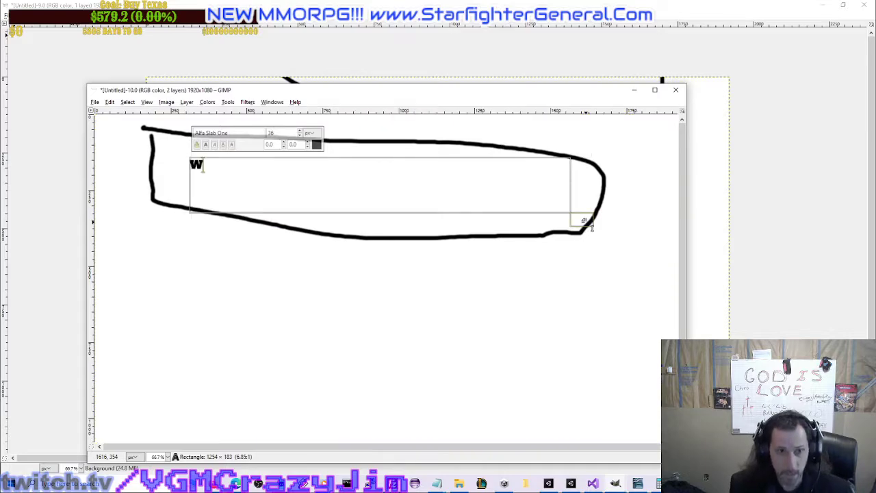
key("BackSpace")
type("Ente")
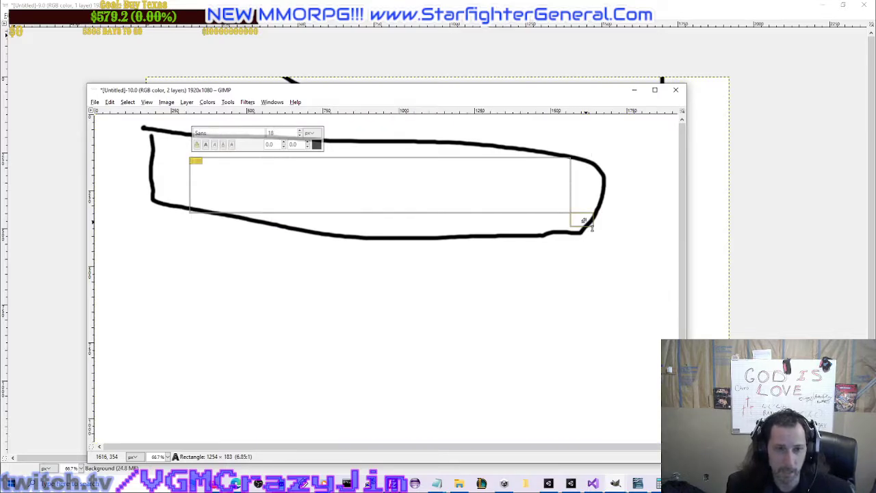
Set the text size to 36 px and enter "Enter your webpage here: _________" in the box's text frame
left_click(309, 132)
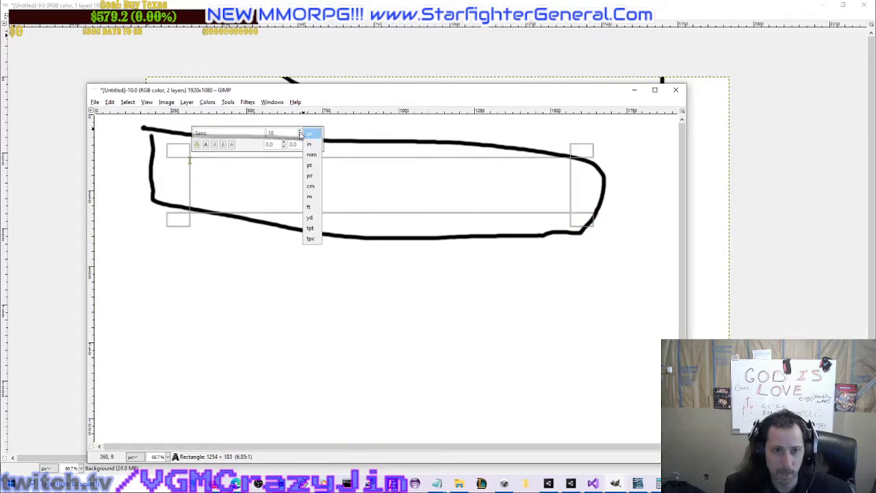
left_click(287, 130)
type("36")
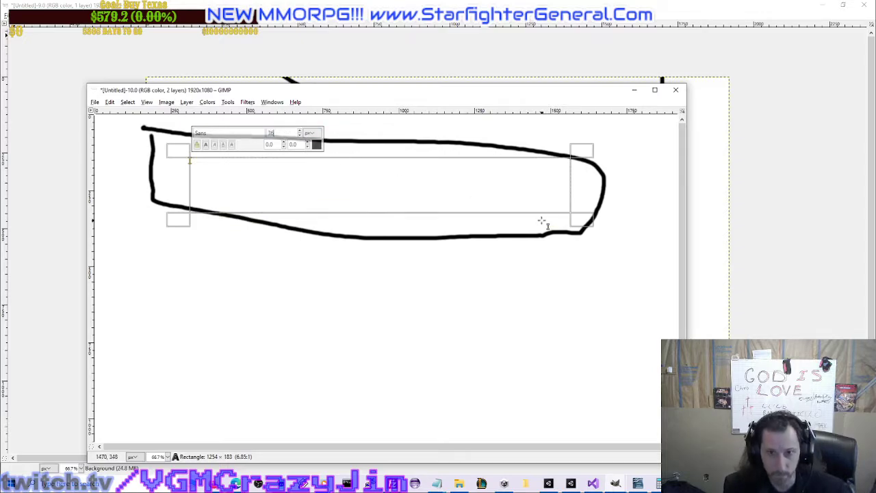
left_click_drag(578, 219, 579, 220)
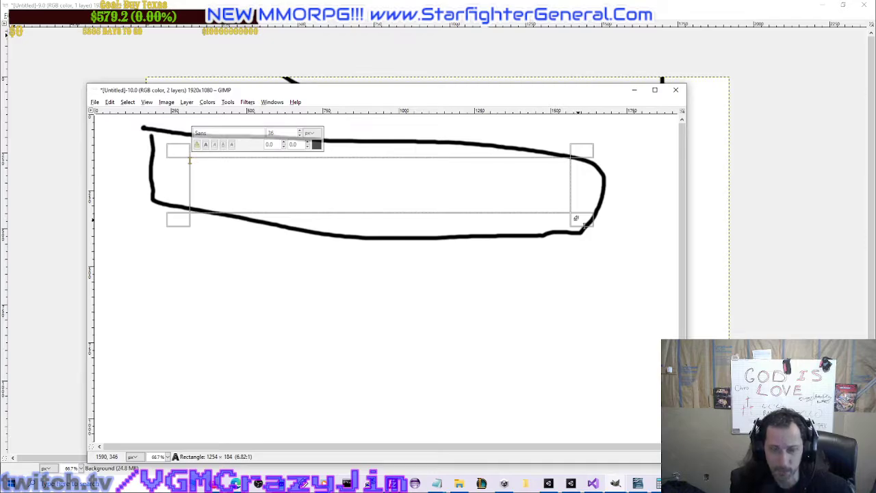
type("Ent")
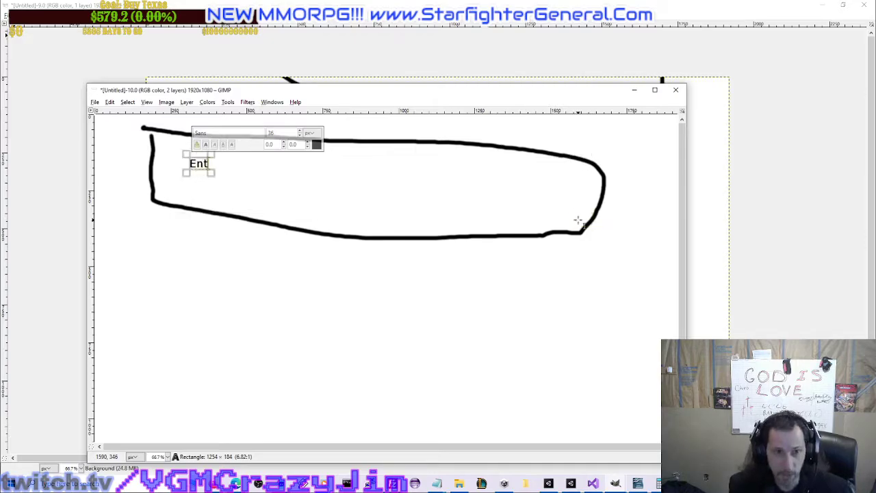
type("er your w")
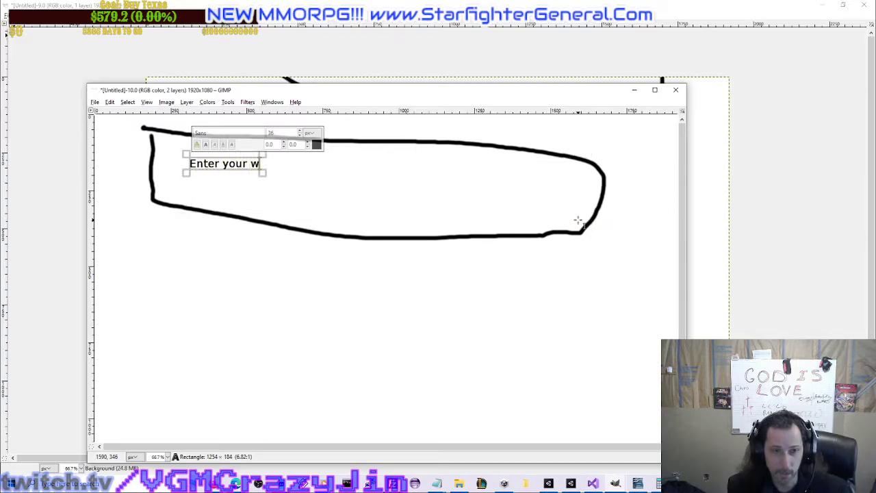
type("ebpage here")
key("BackSpace")
key("BackSpace")
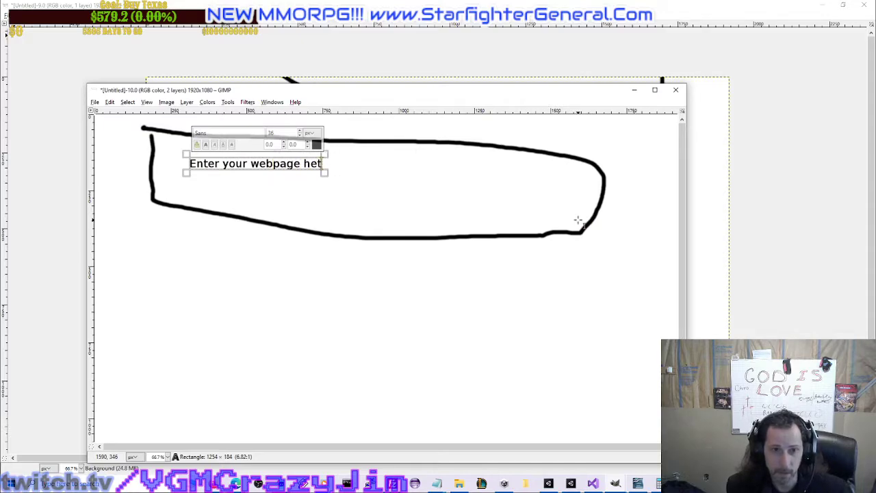
type("re: _________")
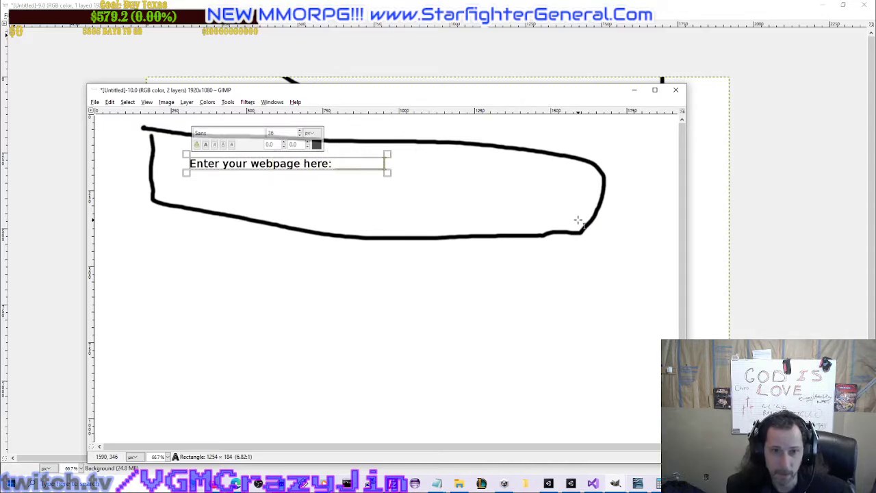
key("Escape")
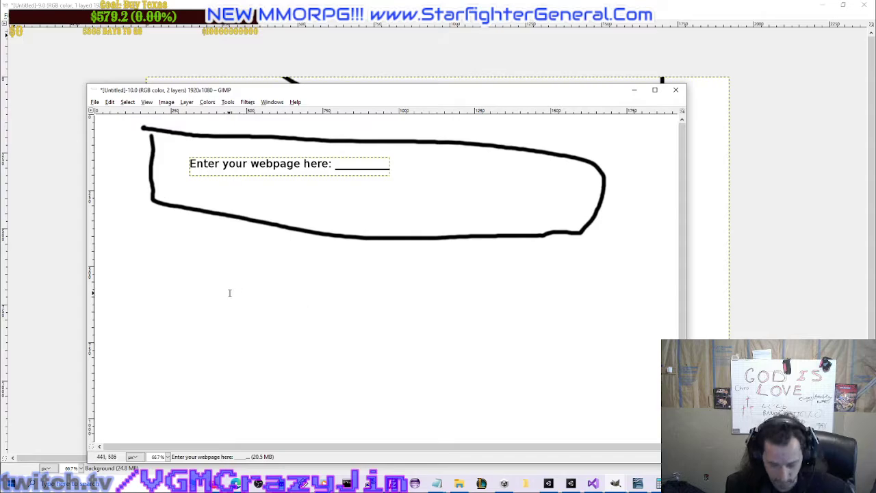
Flatten the image so the webpage text merges into the background
left_click(147, 102)
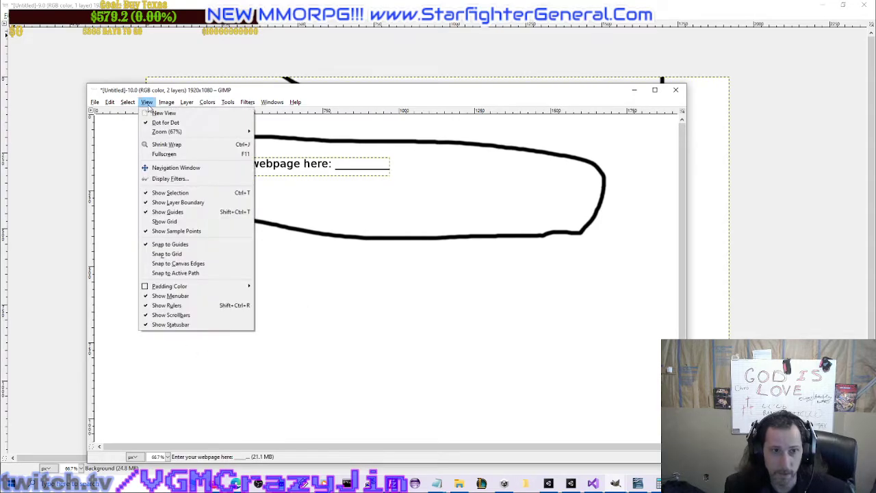
mouse_move(166, 103)
left_click(180, 247)
key("Escape")
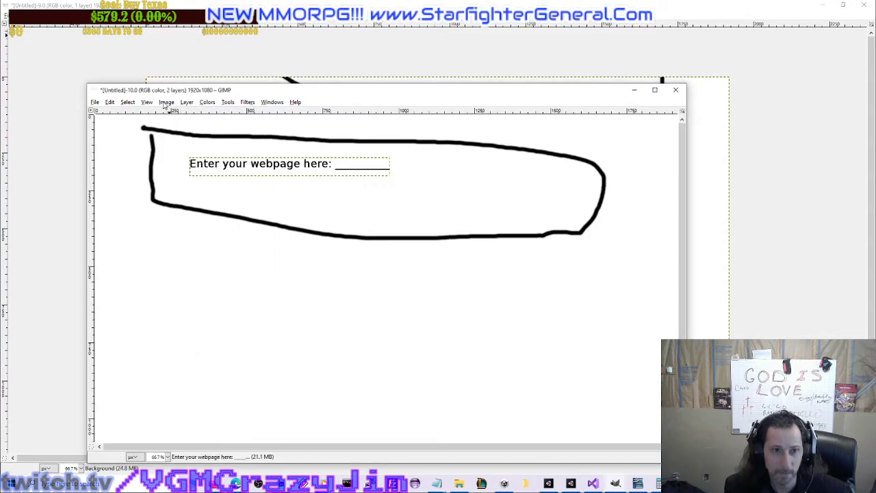
left_click(167, 103)
left_click(181, 240)
Paint a second box below the first and add the 36 px text "Enter how much budget you want to spend: ________" inside it
mouse_move(157, 247)
left_mouse_down()
mouse_move(158, 301)
mouse_move(208, 347)
mouse_move(625, 323)
mouse_move(600, 271)
mouse_move(232, 261)
mouse_move(156, 250)
mouse_move(225, 294)
mouse_move(580, 333)
left_mouse_up()
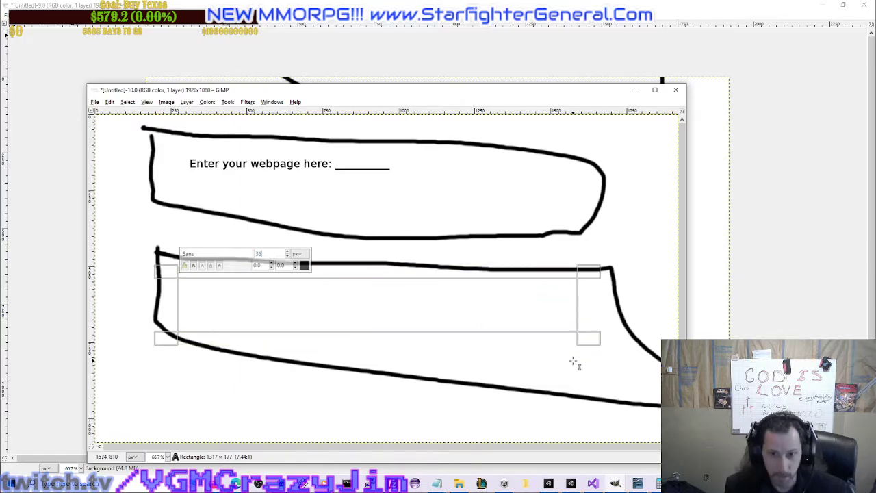
type("Enter ")
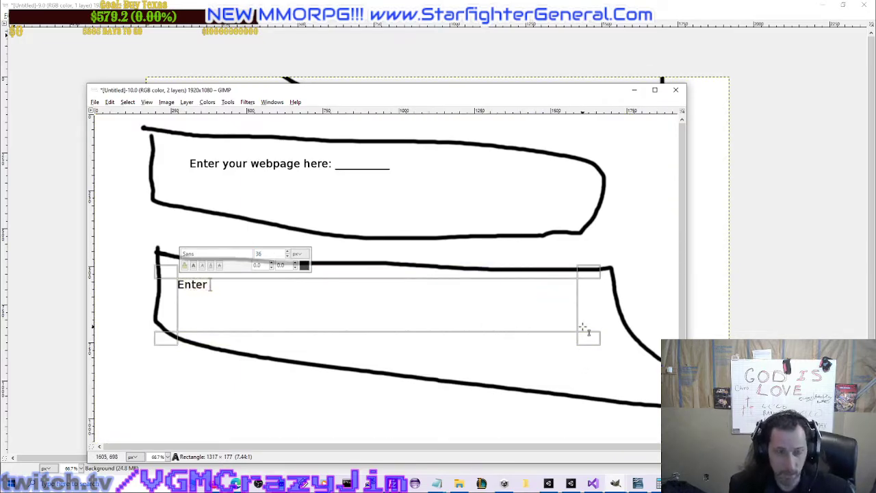
type("how much budgh")
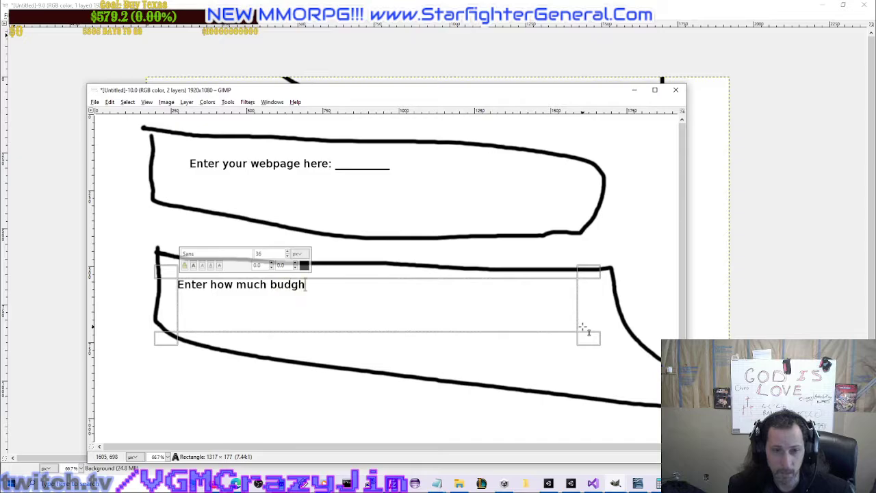
type("e")
key("BackSpace")
key("BackSpace")
type("er y")
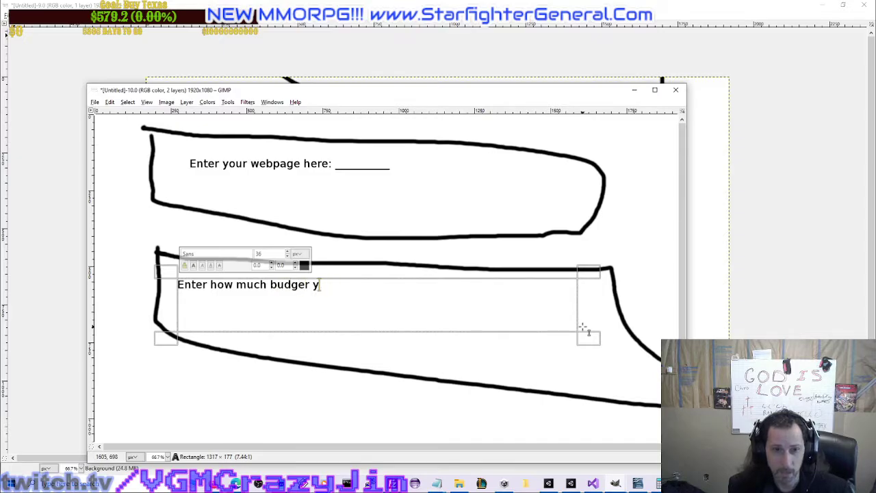
key("BackSpace")
key("BackSpace")
key("BackSpace")
type("t you want to spend: ________")
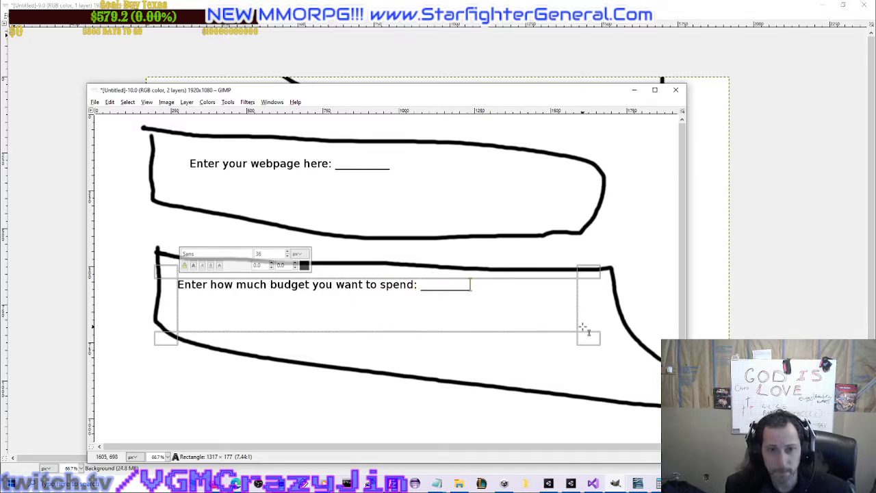
left_click(627, 305)
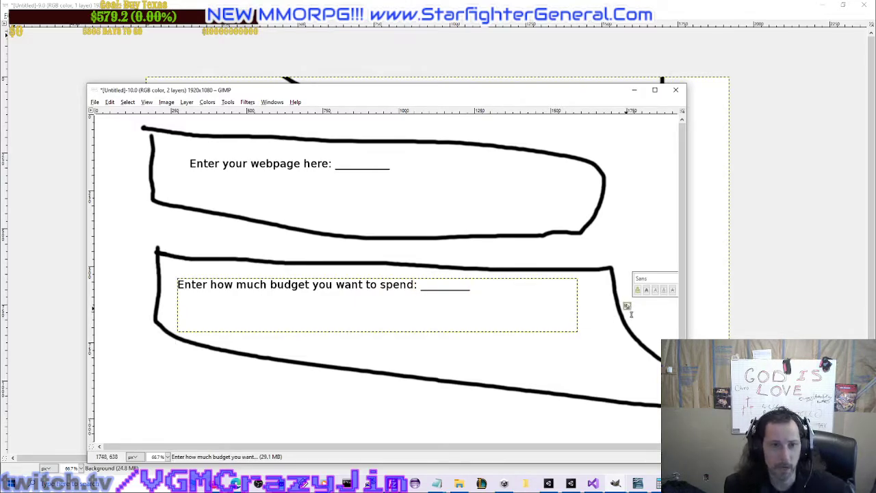
Flatten the image so the budget text merges into the background
left_click(620, 239)
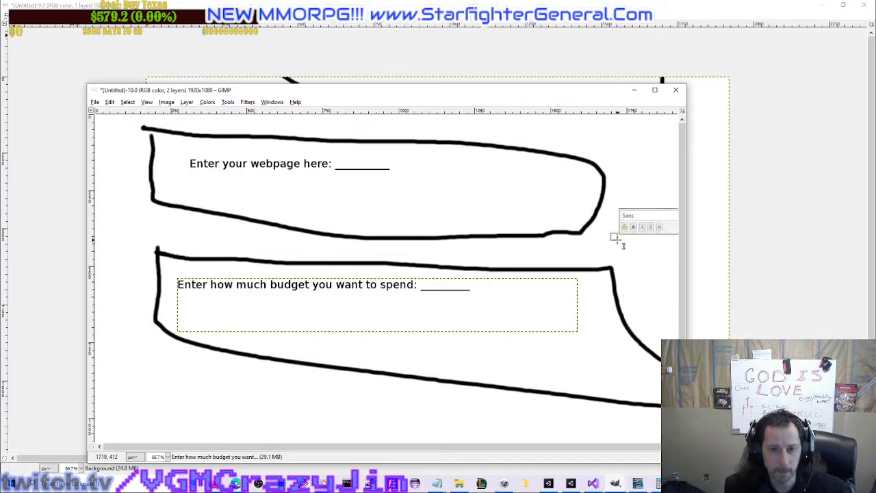
left_click(608, 271)
left_click(598, 280)
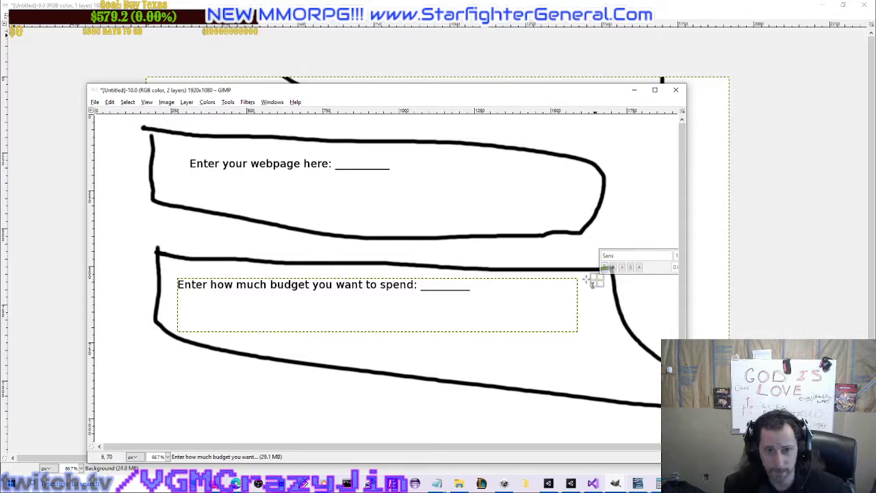
left_click_drag(171, 404, 288, 438)
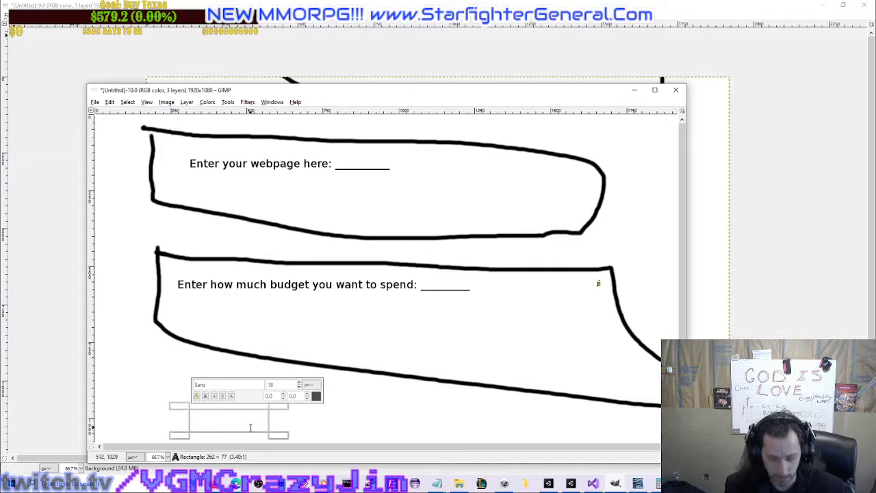
left_click(166, 102)
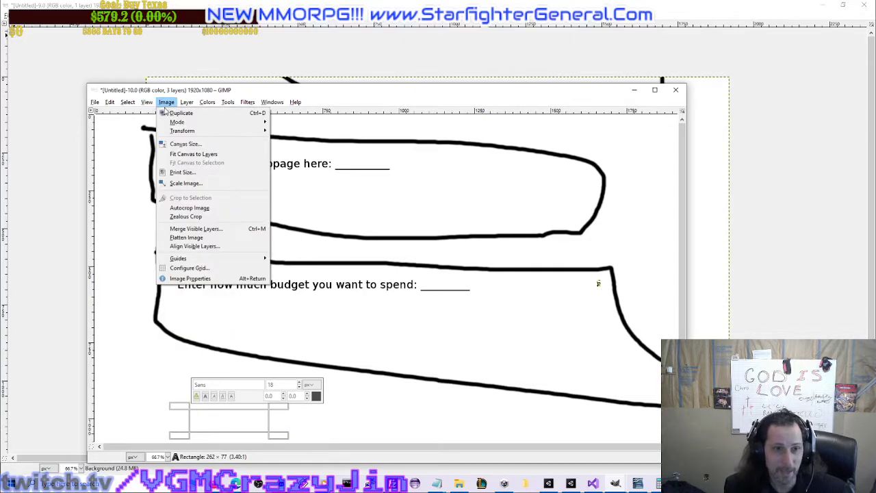
left_click(199, 237)
Paint a smaller third box below the budget box and place a 36 px text frame about 389 × 79 px in it
key("p")
mouse_move(140, 392)
left_mouse_down()
mouse_move(141, 413)
mouse_move(329, 442)
mouse_move(360, 420)
mouse_move(228, 387)
mouse_move(137, 380)
mouse_move(179, 406)
mouse_move(324, 434)
mouse_move(314, 421)
mouse_move(279, 422)
left_mouse_up()
key("t")
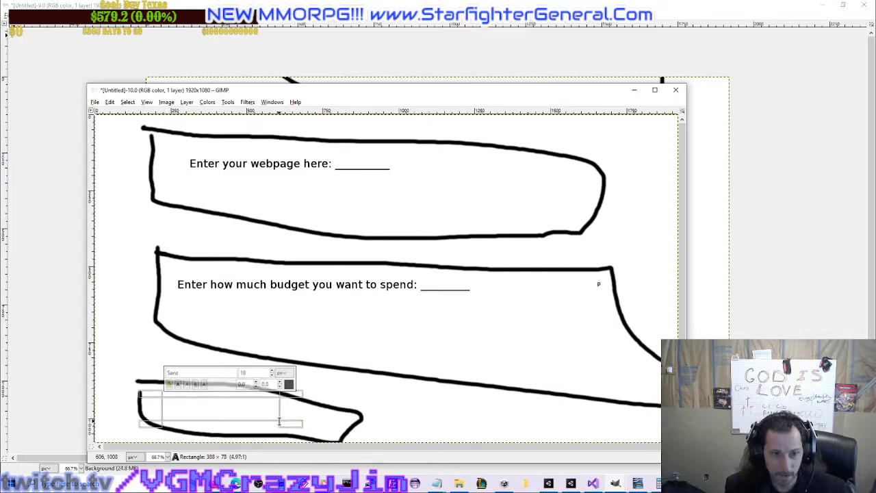
type("36")
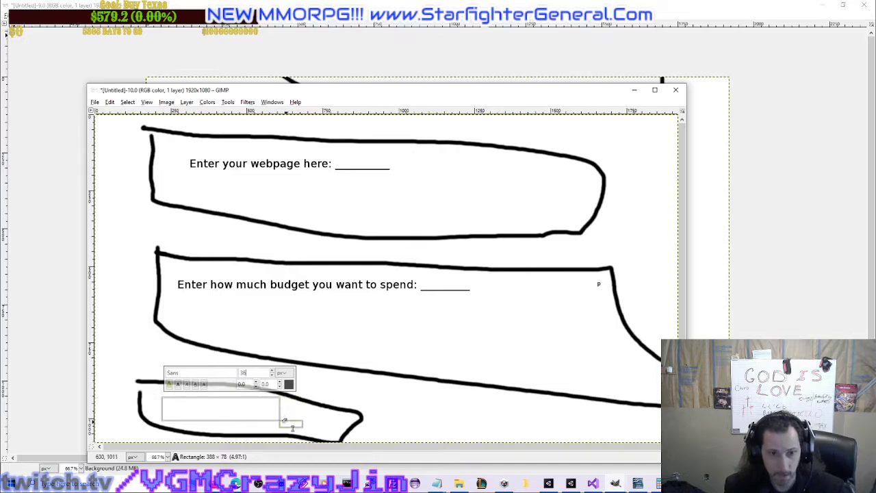
left_click_drag(290, 425, 292, 430)
Enter "Submit & Review Details before launch" in the third box's text frame and widen the frame to about 906 × 86 px
type("S")
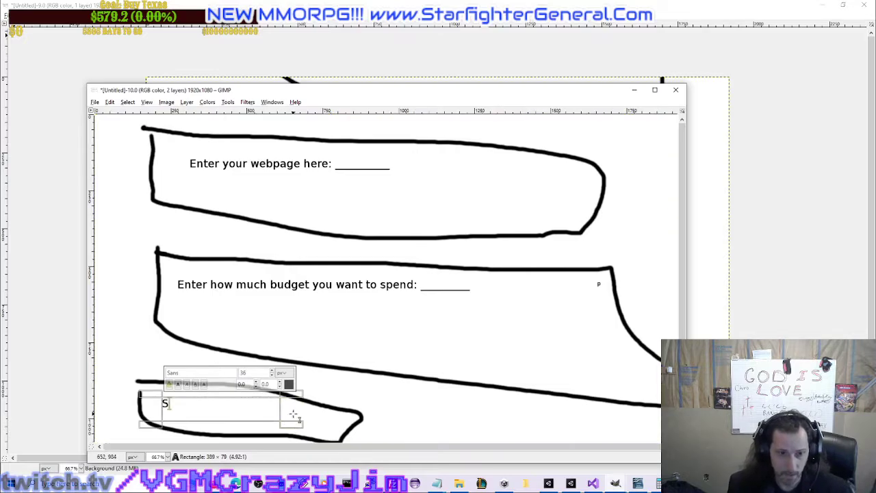
type("ubmit")
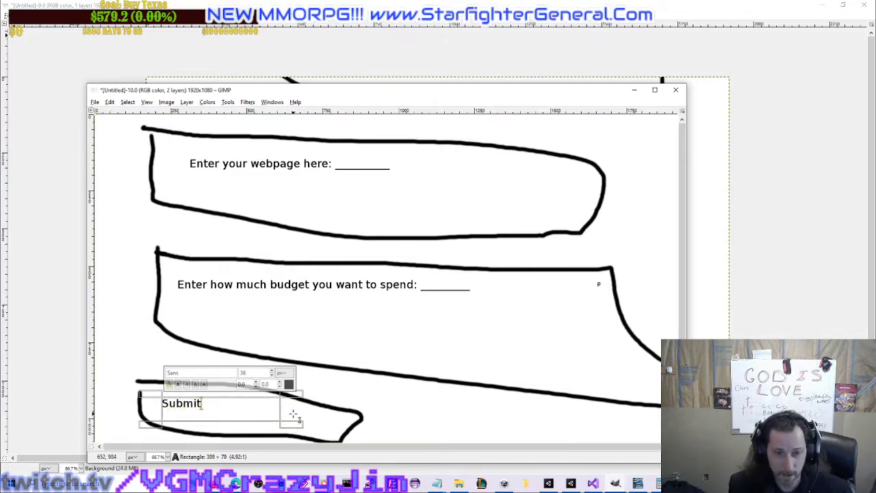
type(" & R")
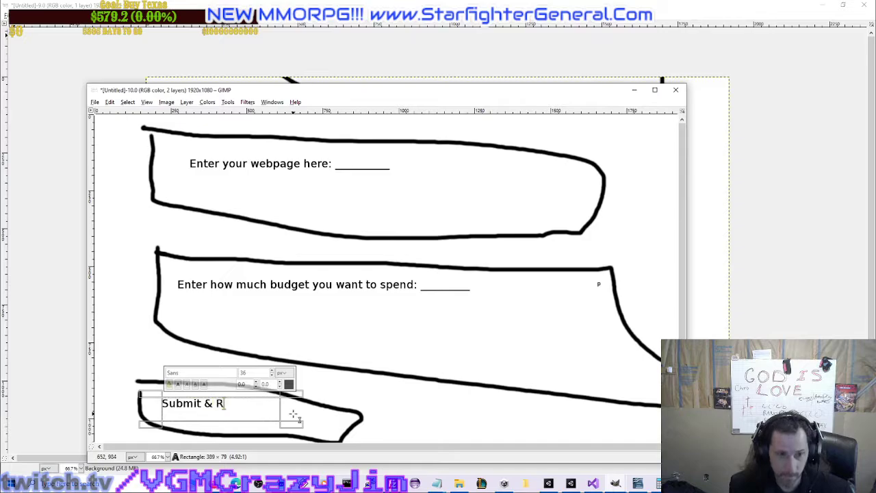
type("eview Det")
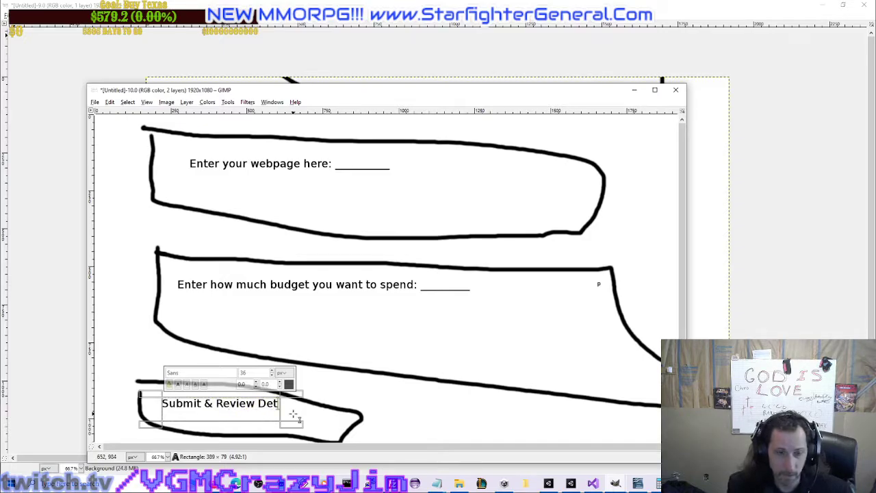
left_click_drag(293, 419, 446, 426)
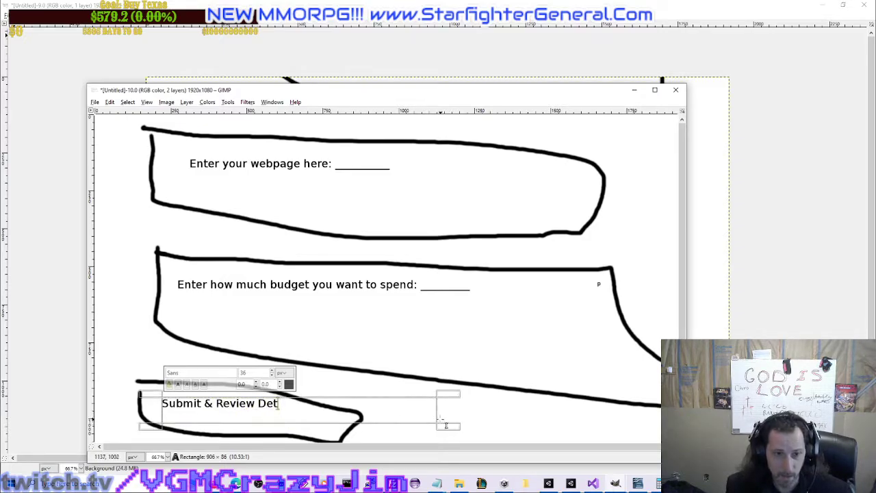
type("ails befor")
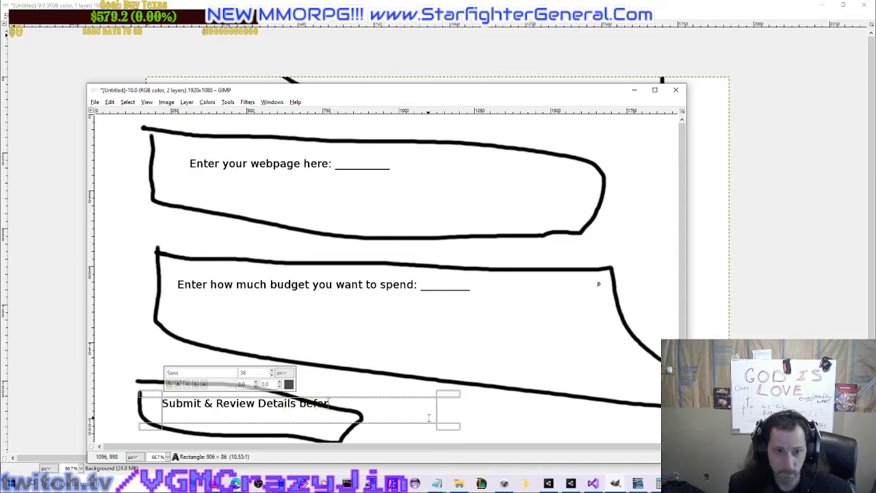
type("e launch")
Compare the New User and Advanced choice sketch with the webpage, budget and submit form sketch
key("alt+Tab")
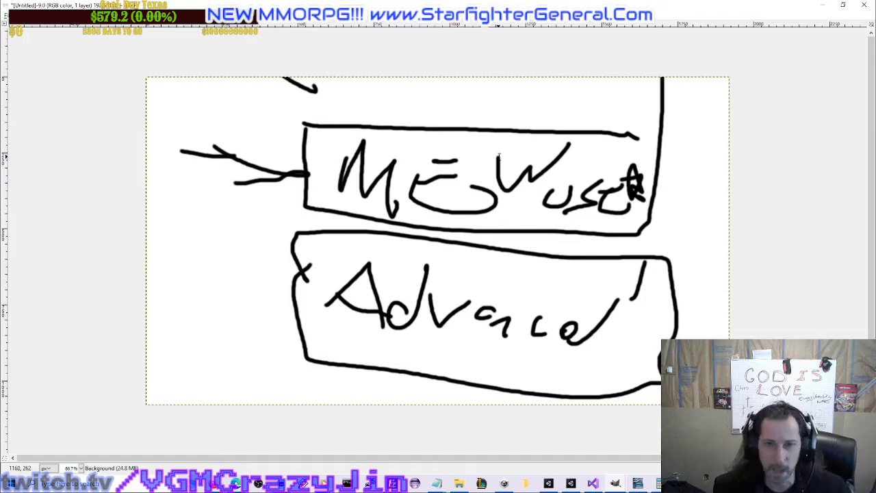
key("alt+Tab")
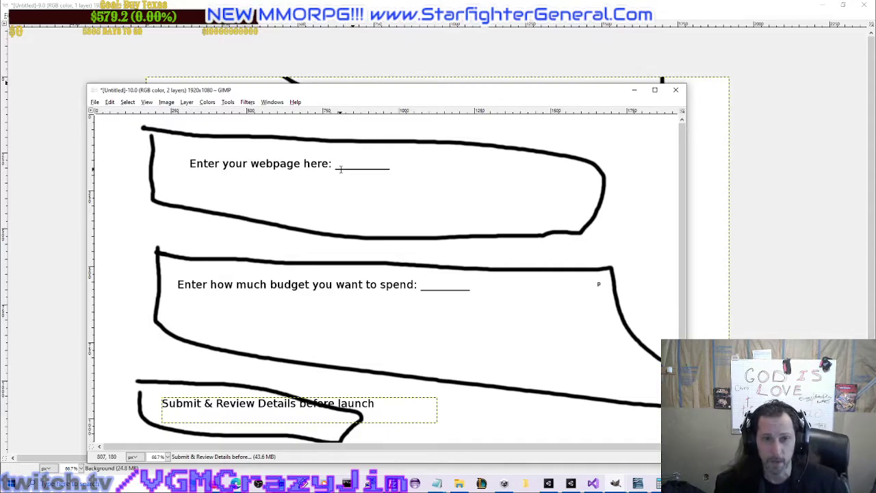
key("alt+Tab")
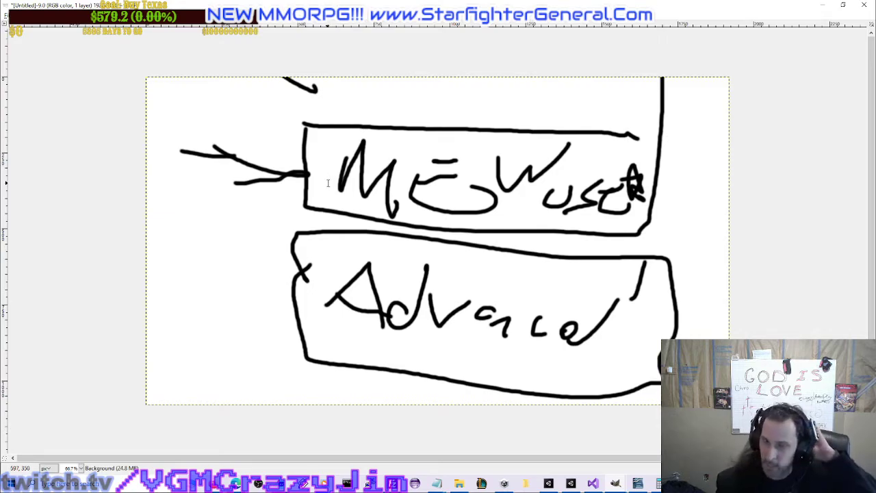
key("alt+Tab")
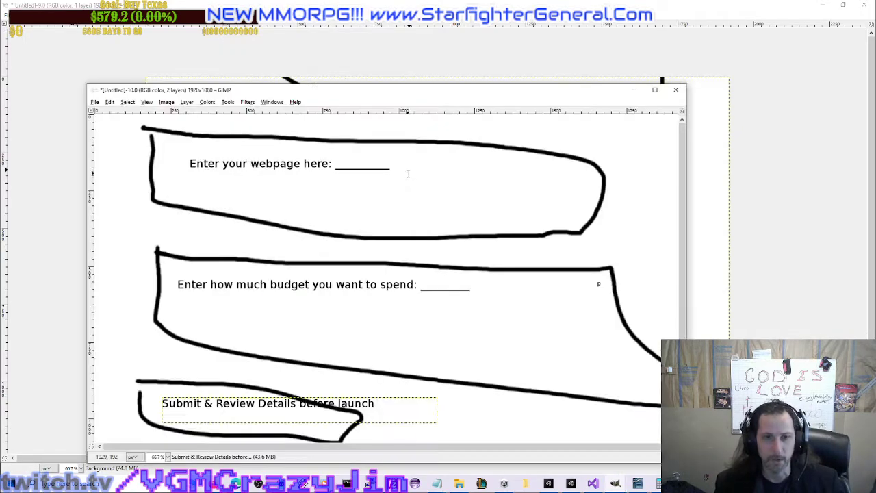
key("alt+Tab")
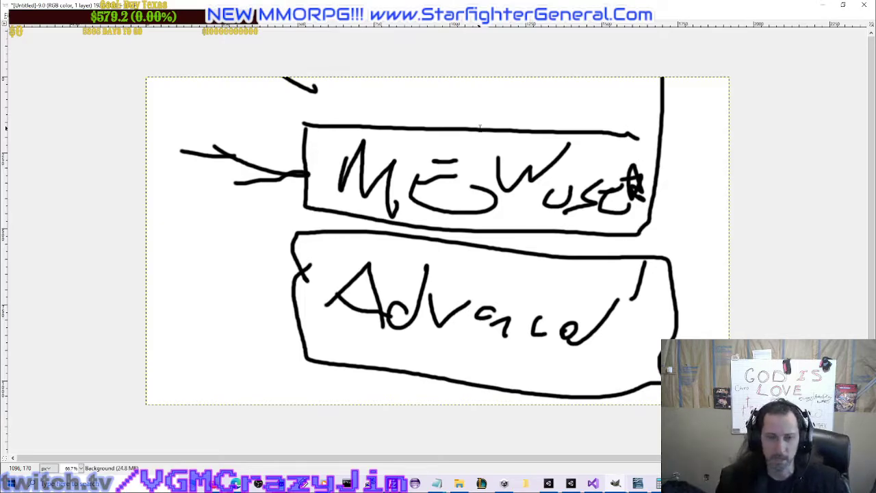
key("alt+Tab")
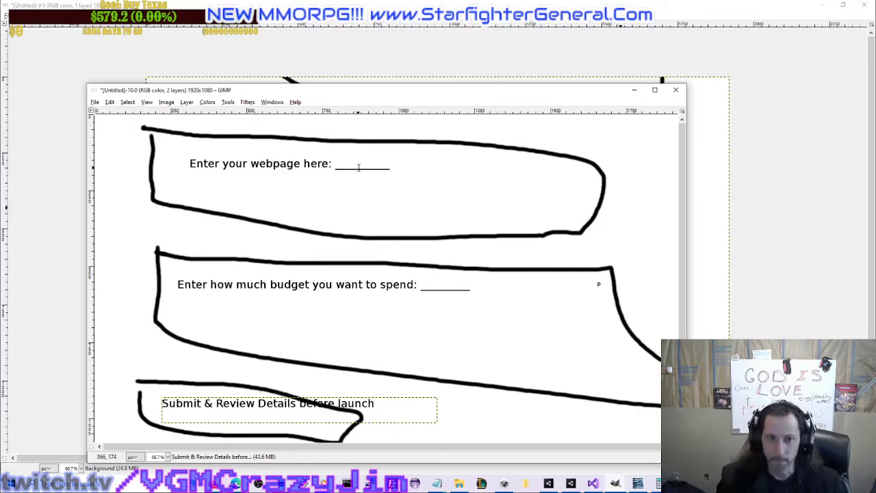
key("alt+Tab")
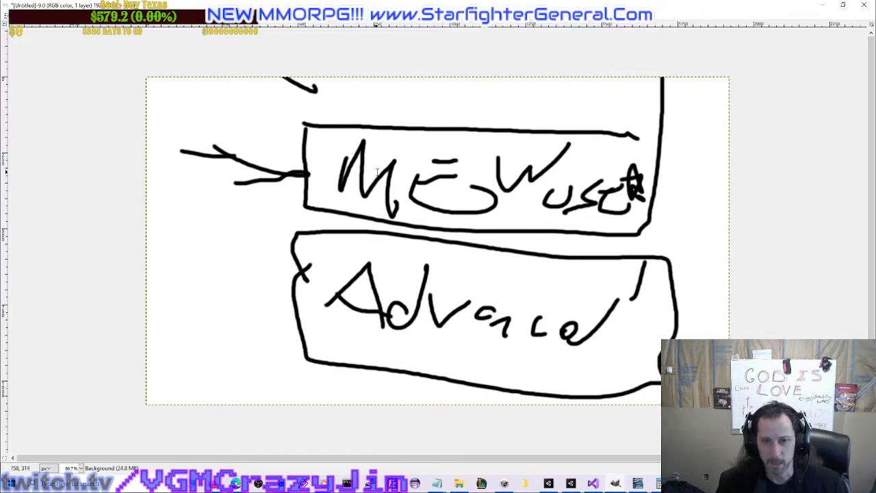
key("alt+Tab")
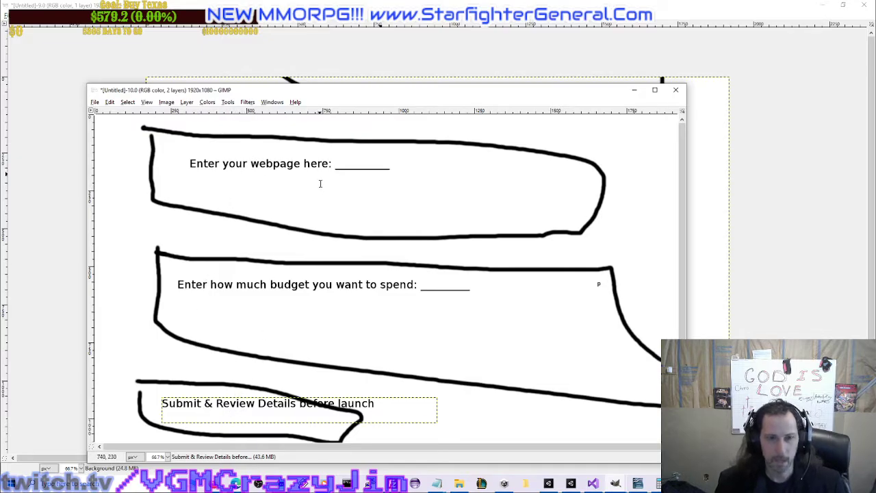
key("alt+Tab")
key("alt+Tab")
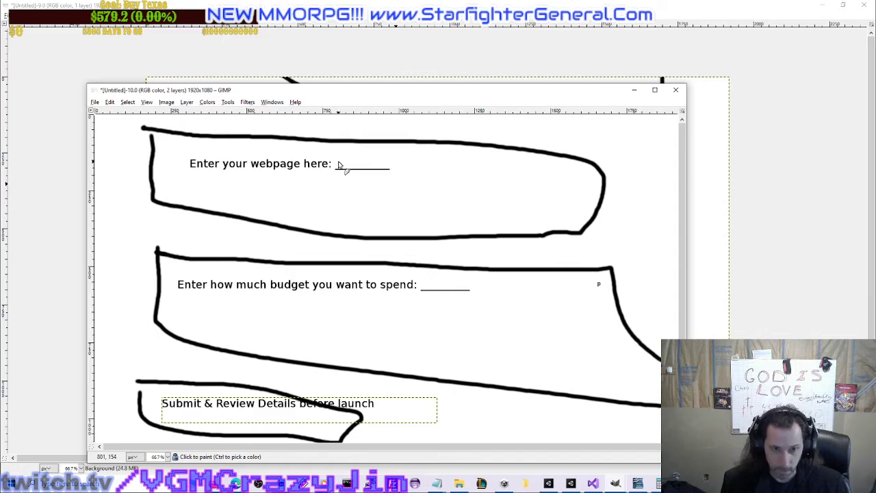
Add the 18 px time note "24sec" below the webpage line inside the first box
key("s")
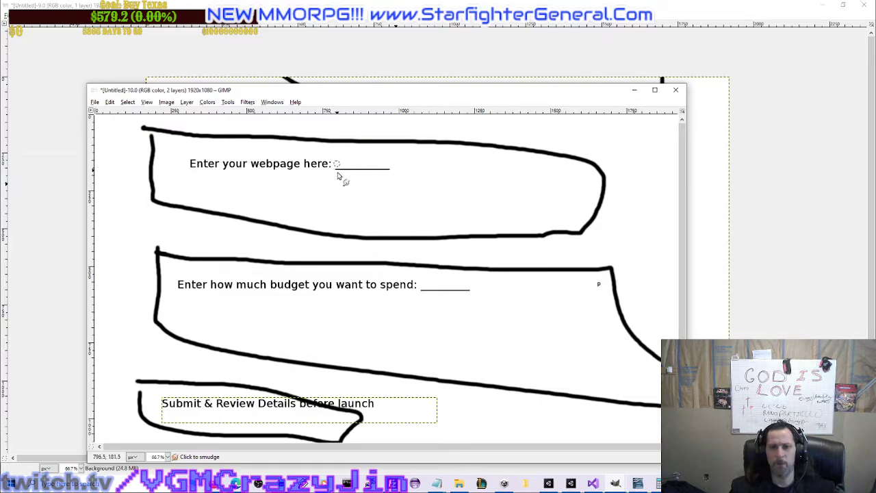
key("t")
left_click(366, 214)
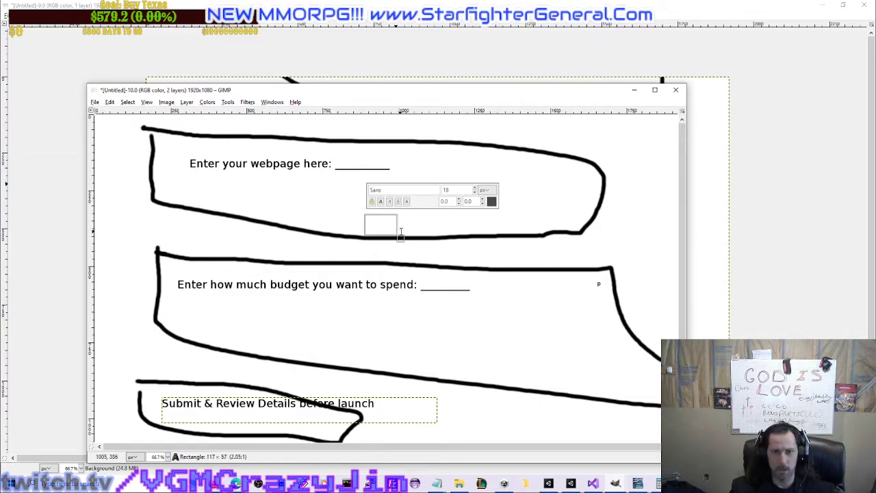
type("24sec")
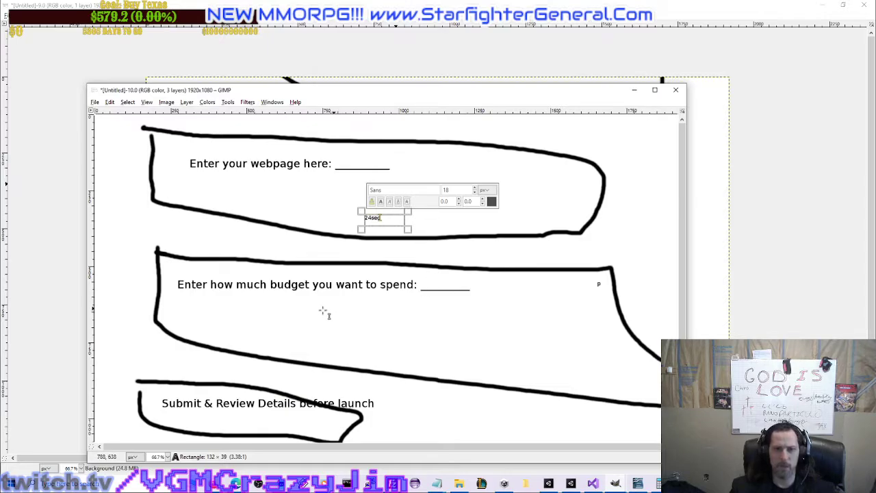
Place a text frame about 341 × 198 px in the budget box with the lines "+15 sec ho hum over wallet" and "+10 sec"
left_click_drag(322, 311, 424, 369)
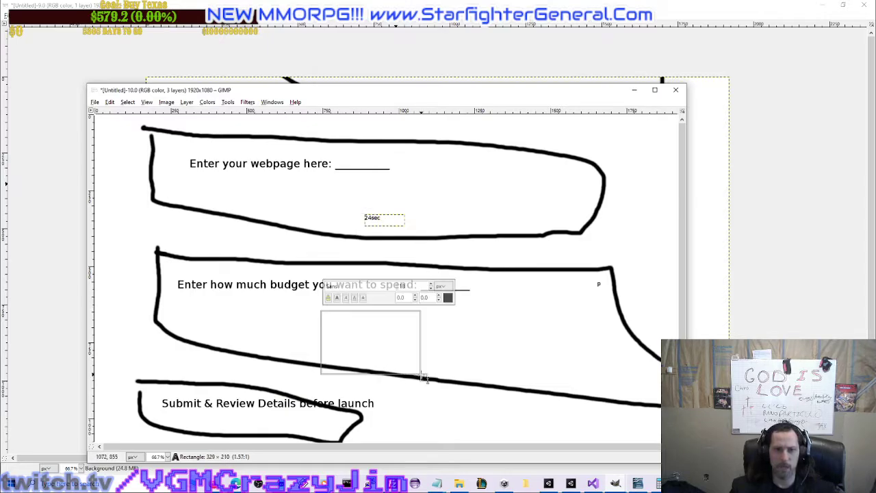
type("+15")
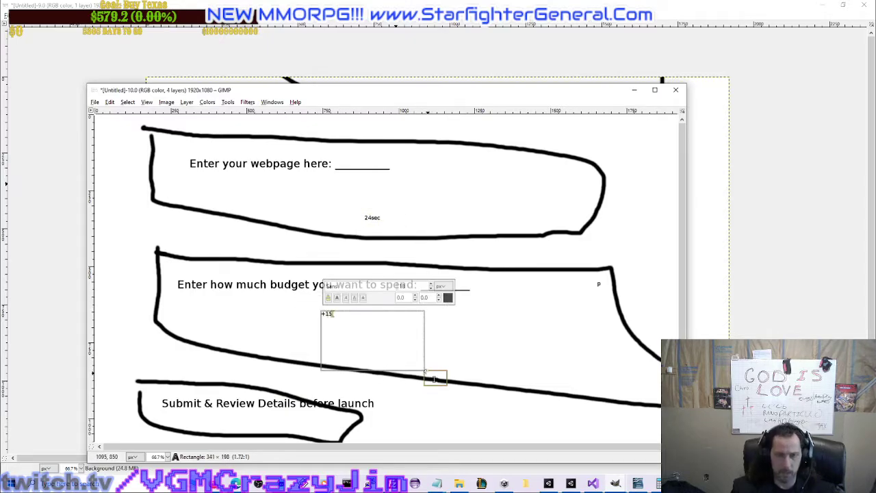
type(" sec ho hu")
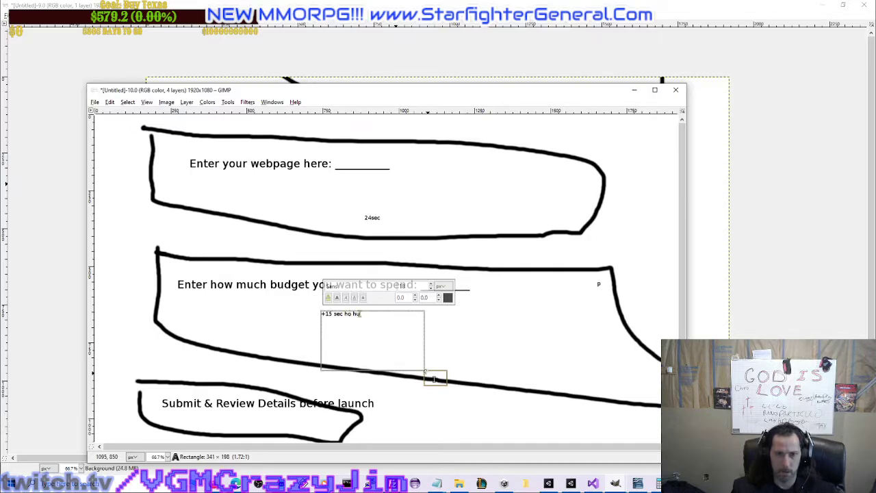
type("m over wallet ")
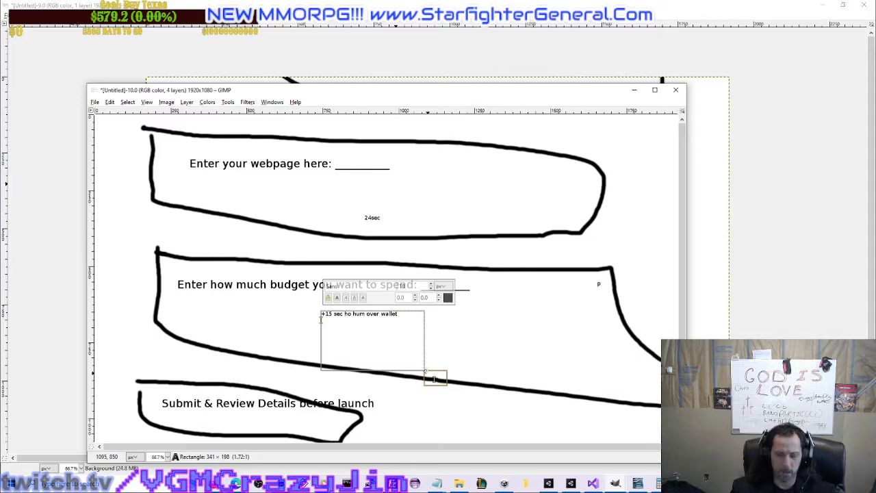
type("+10 sec")
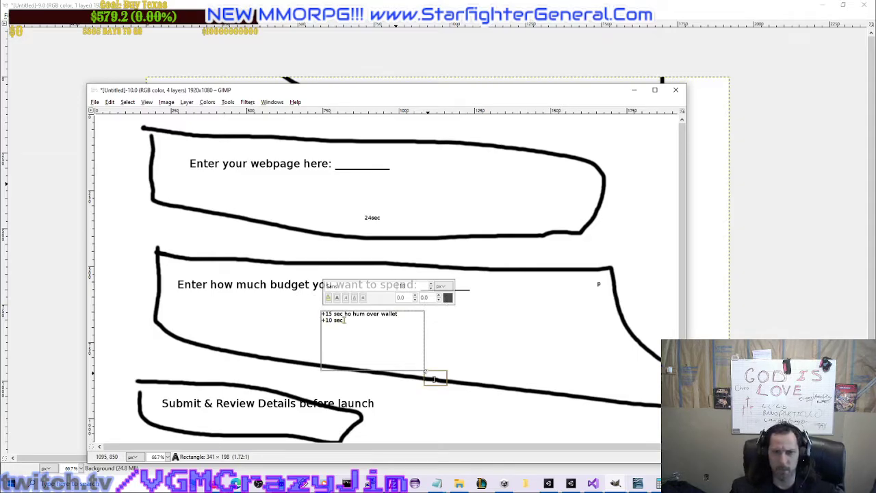
left_click(553, 366)
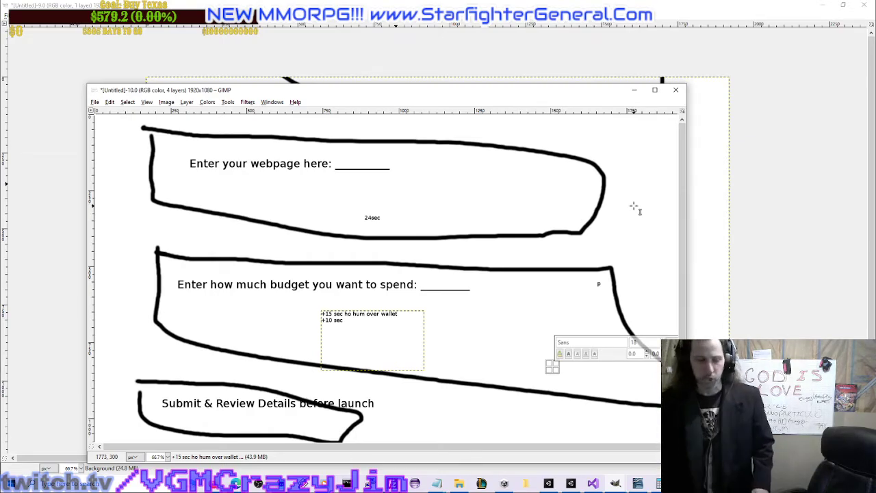
key("alt+Tab")
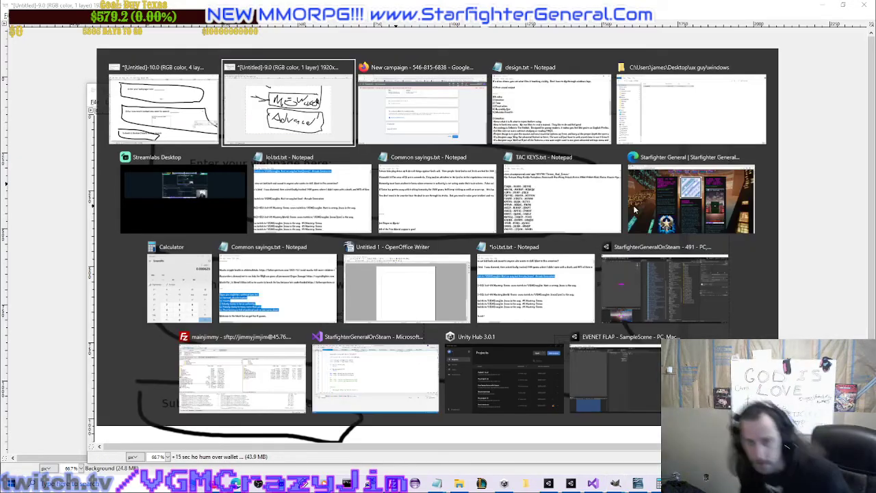
key("alt+Tab")
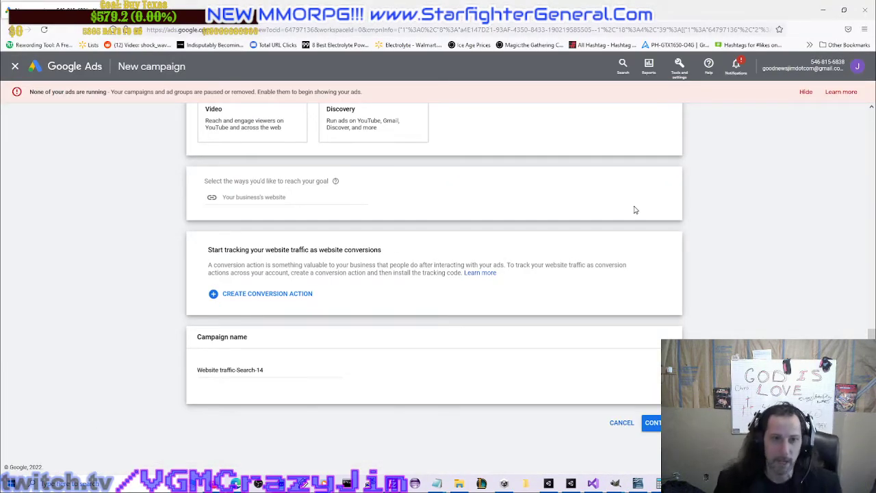
scroll(480, 226, "up", 5)
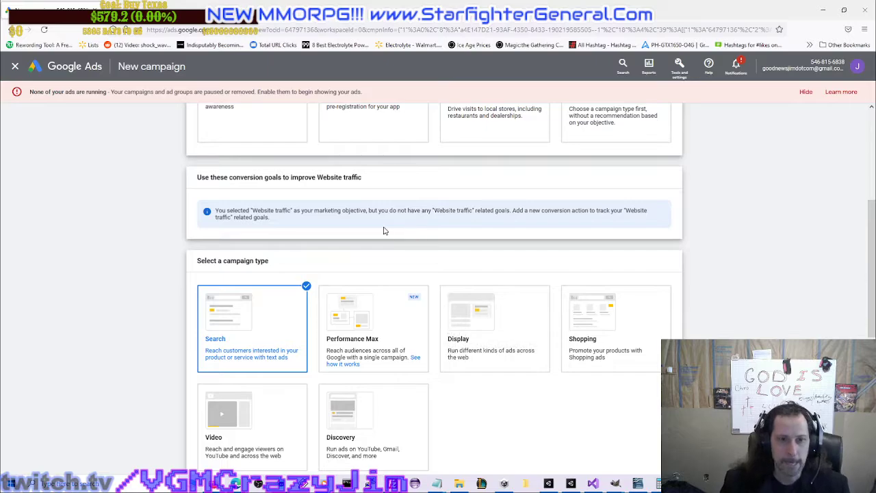
scroll(384, 231, "up", 3)
scroll(370, 243, "down", 4)
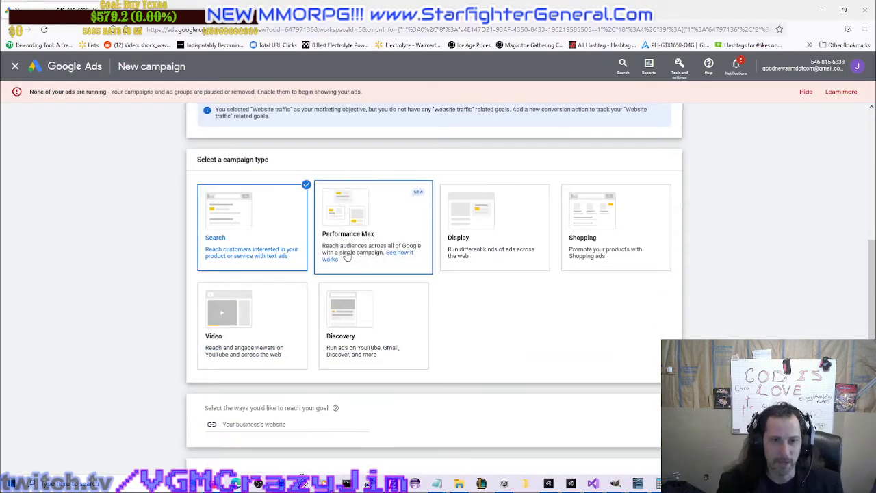
scroll(312, 260, "down", 2)
left_click(288, 301)
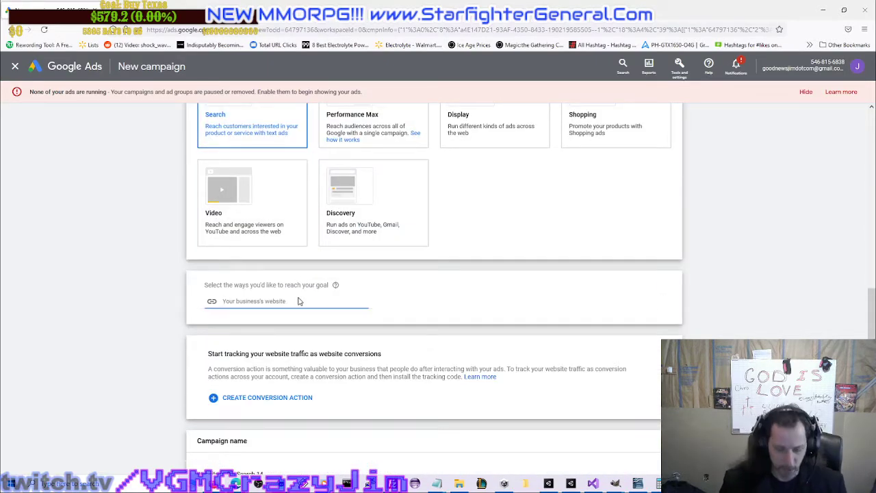
type("www.starfighte")
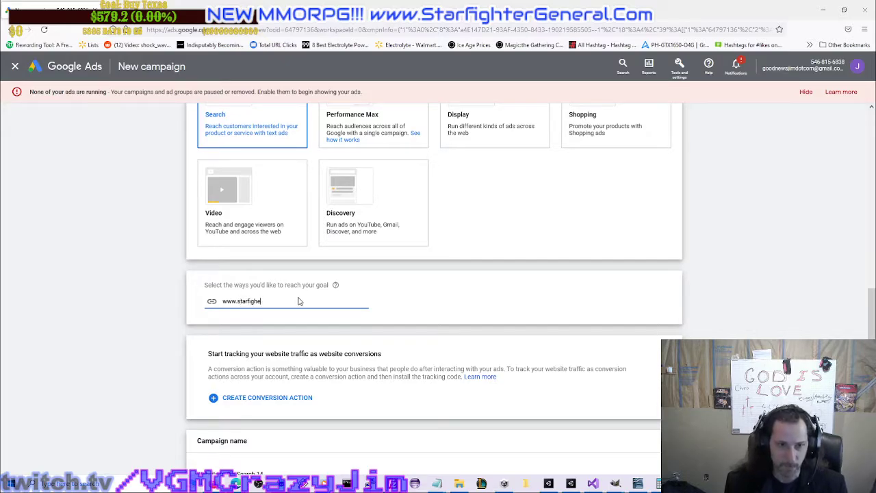
type("rfighter.com")
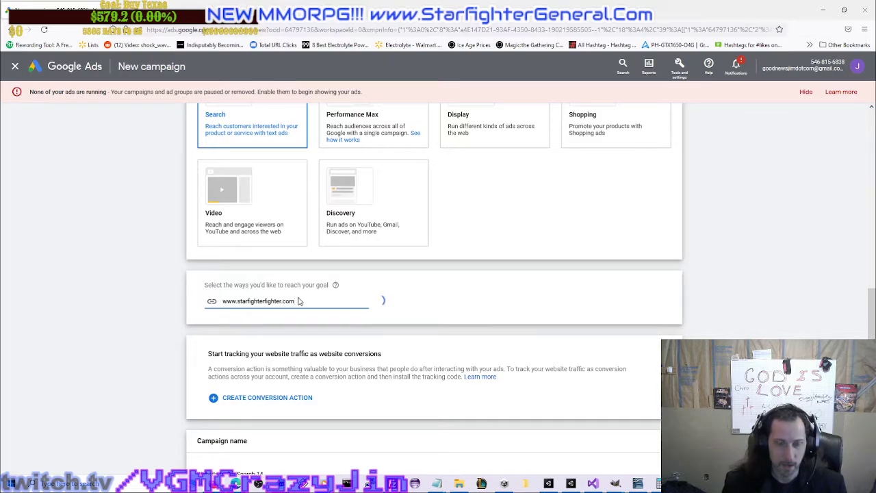
left_click(377, 304)
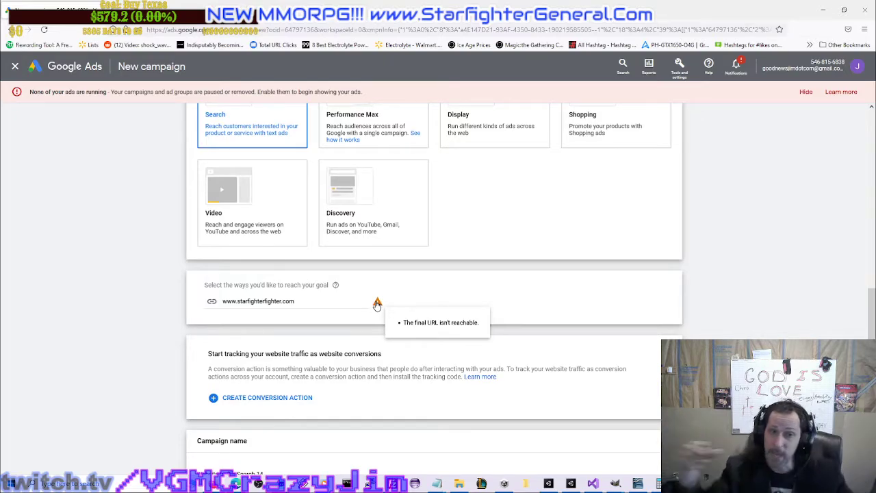
Delete and re-enter the "com" ending of the business website address to check the link again
left_click(305, 301)
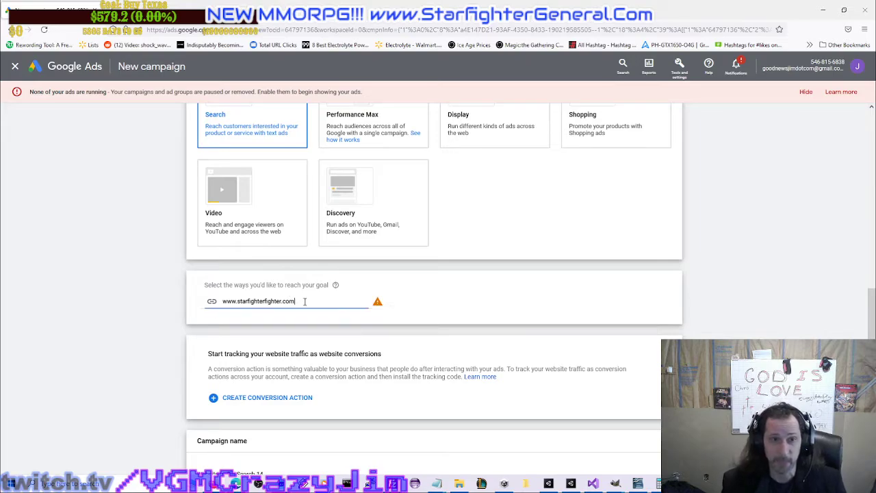
double_click(305, 302)
left_click(302, 302)
key("BackSpace")
key("BackSpace")
key("BackSpace")
type("F")
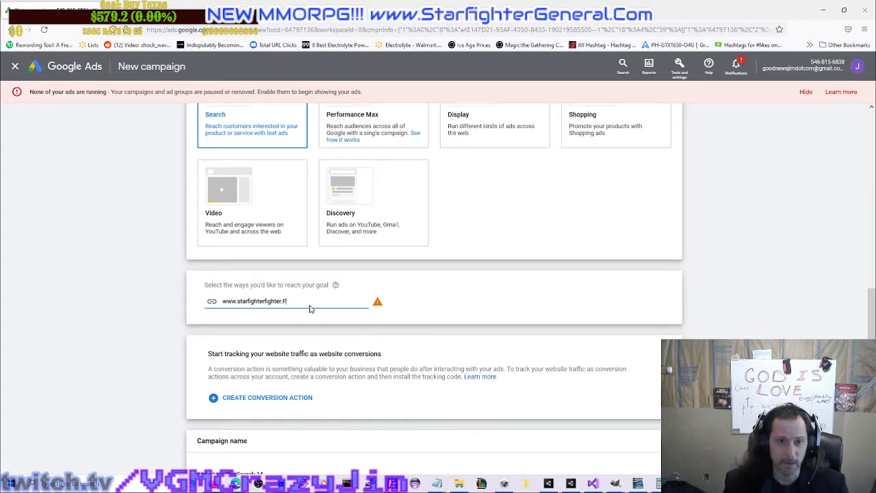
key("BackSpace")
type("co")
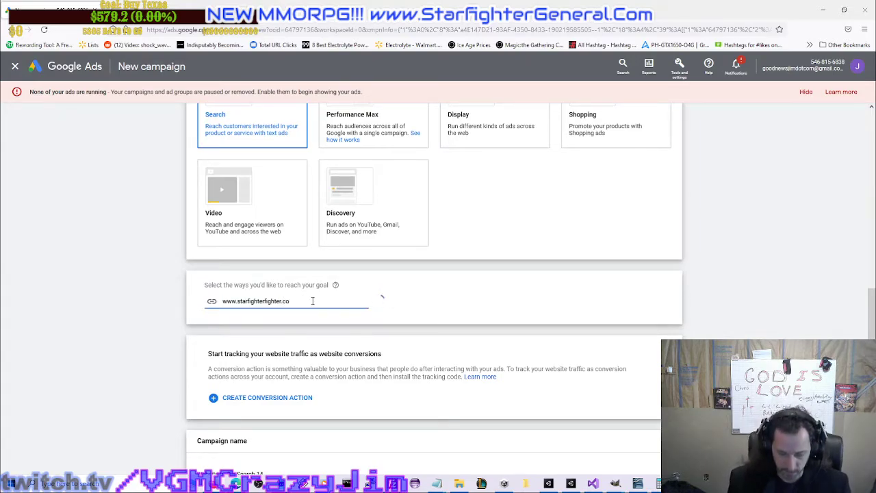
type("m")
key("ctrl+a")
key("ctrl+c")
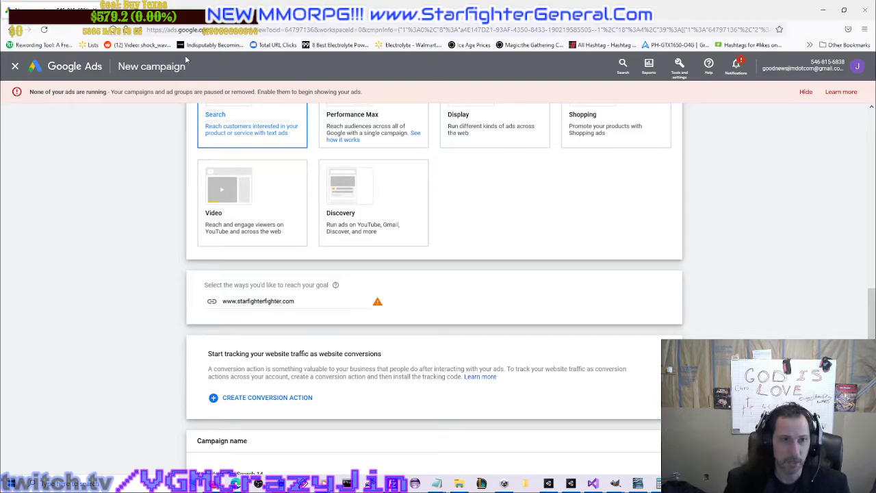
key("ctrl+t")
key("ctrl+v")
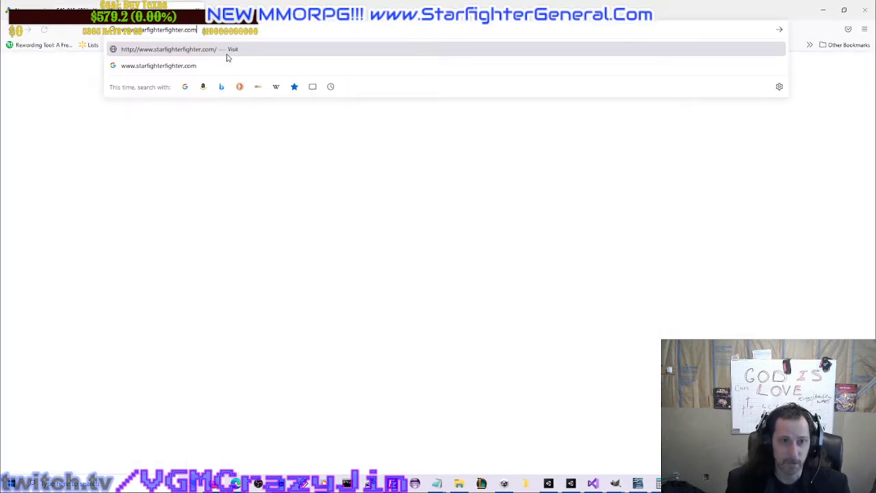
key("Return")
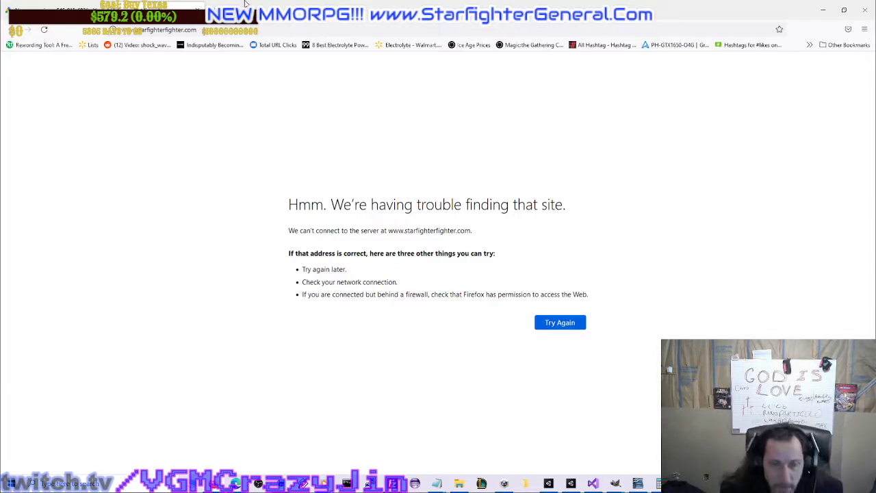
left_click(246, 29)
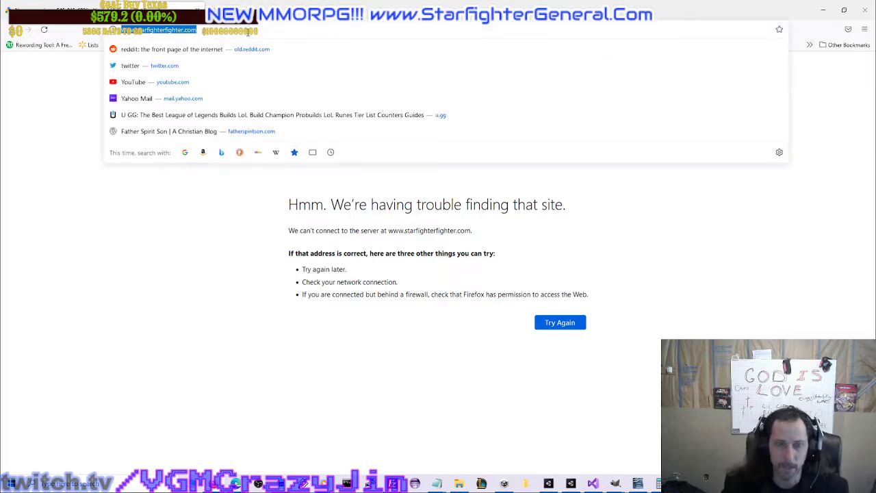
key("Return")
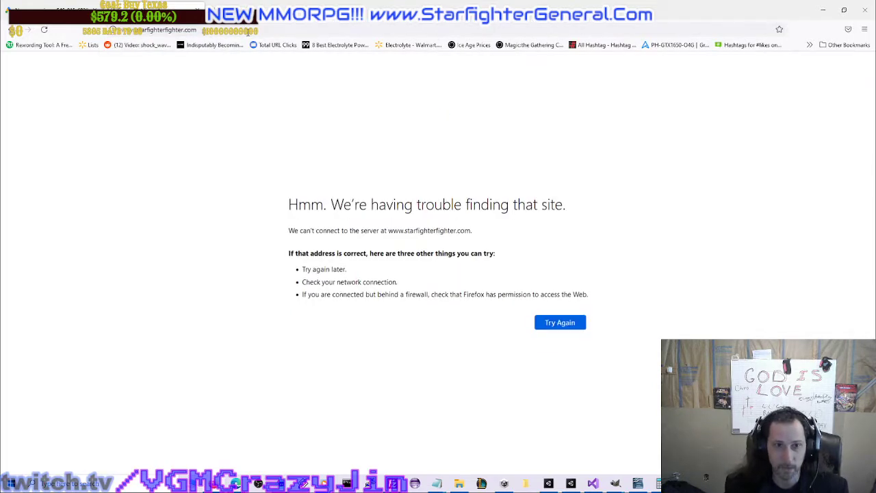
Open the Google homepage in another new tab to test the internet connection
left_click(215, 9)
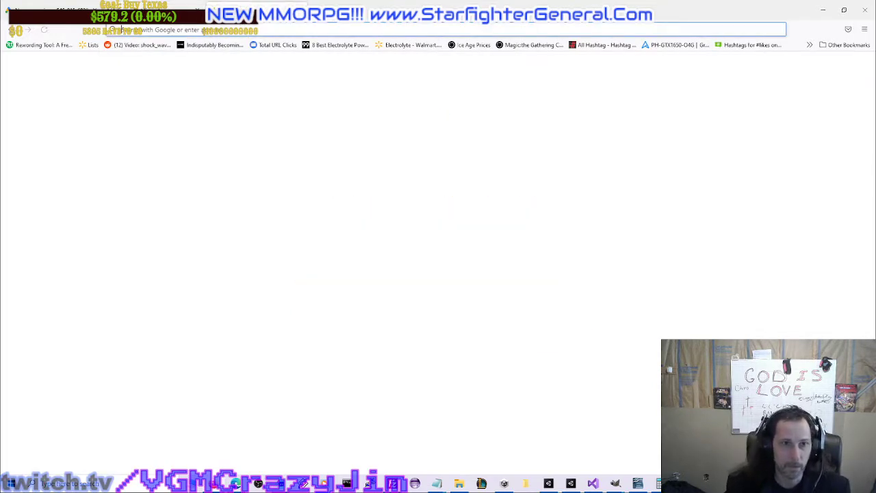
type("google")
key("Return")
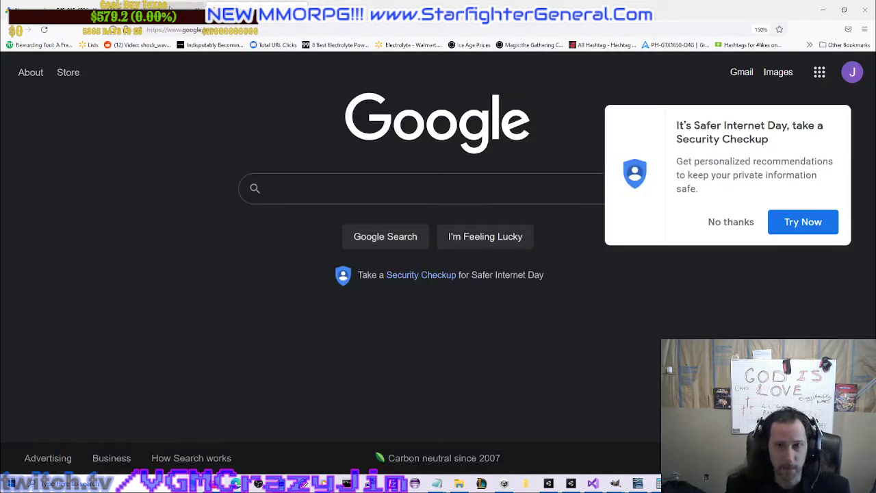
left_click(172, 7)
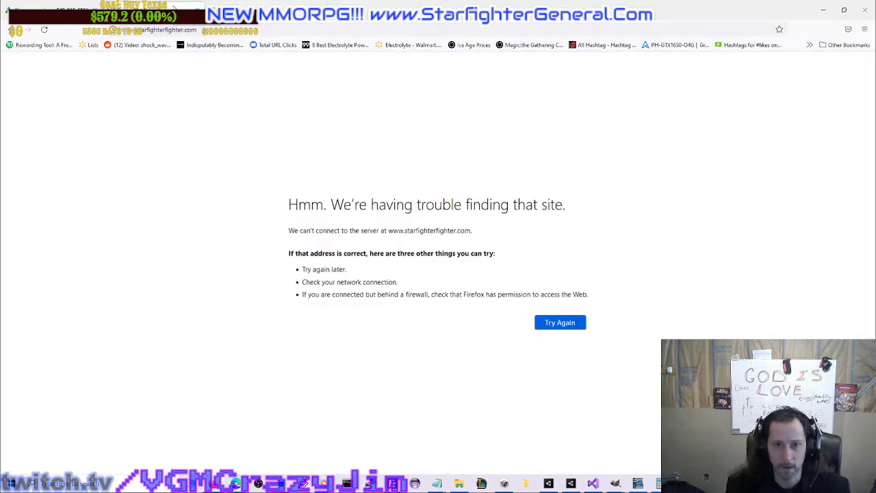
left_click(190, 27)
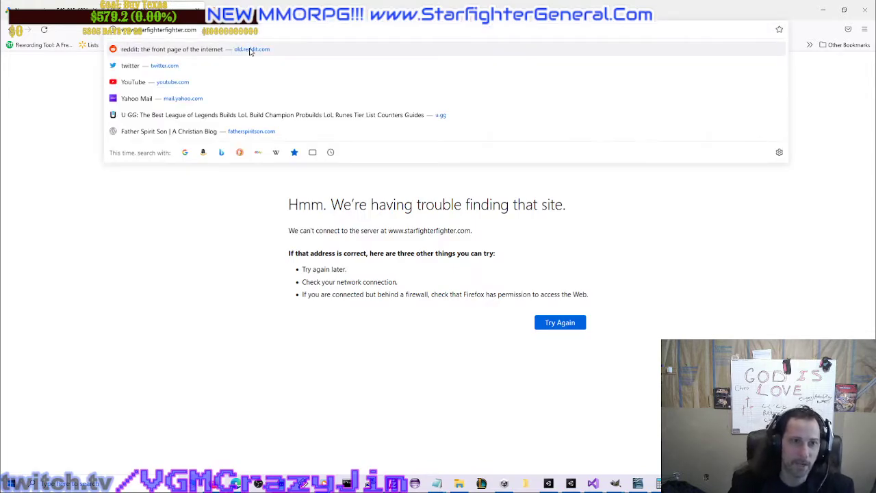
key("Left")
key("Left")
key("Left")
key("Left")
key("BackSpace")
key("BackSpace")
key("BackSpace")
key("BackSpace")
key("BackSpace")
key("BackSpace")
key("BackSpace")
type("ge")
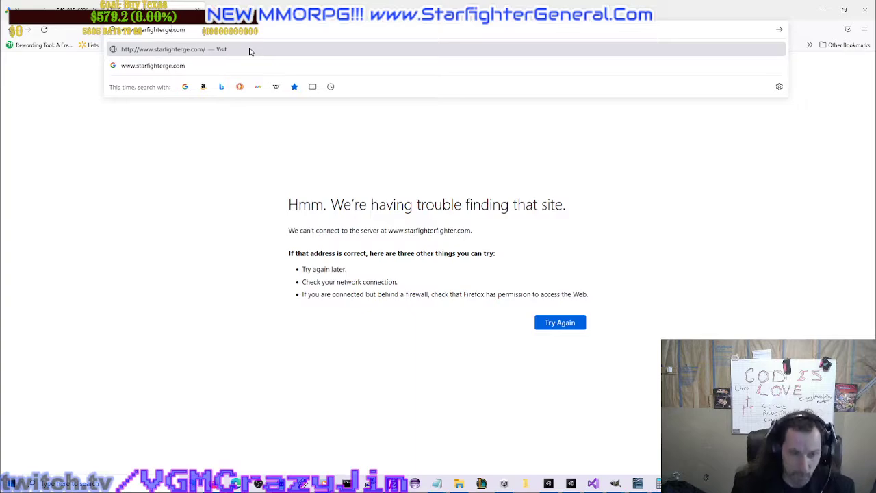
type("neral")
key("Return")
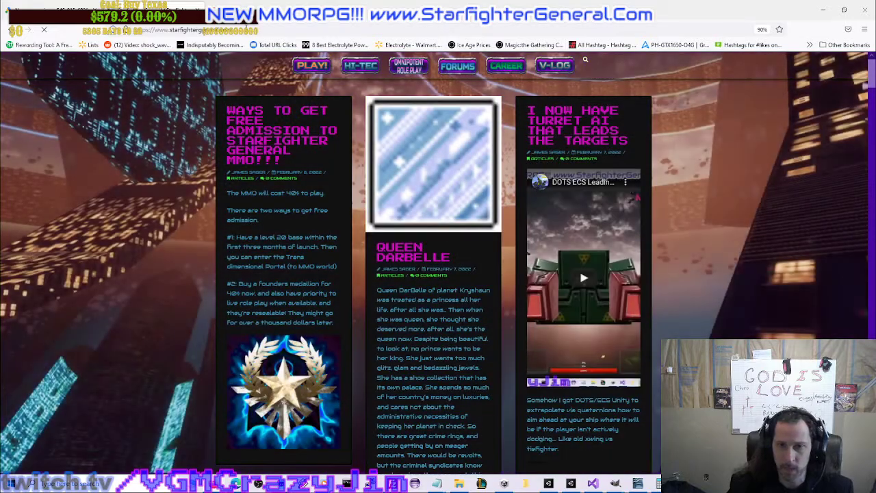
left_click(246, 29)
left_click(72, 8)
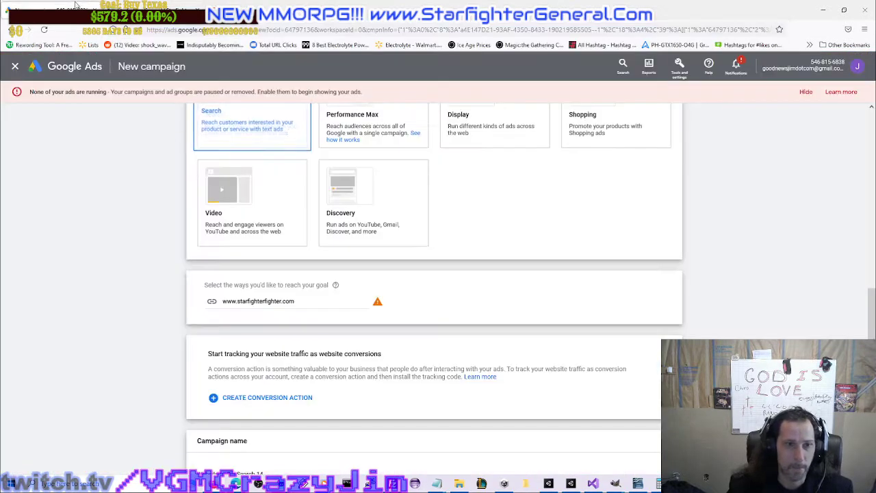
left_click(314, 302)
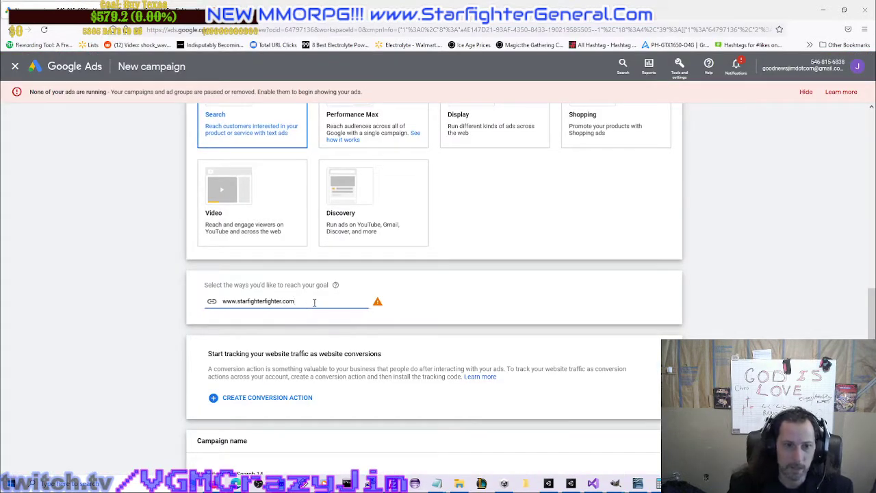
key("BackSpace")
key("BackSpace")
key("BackSpace")
key("BackSpace")
key("BackSpace")
key("BackSpace")
key("BackSpace")
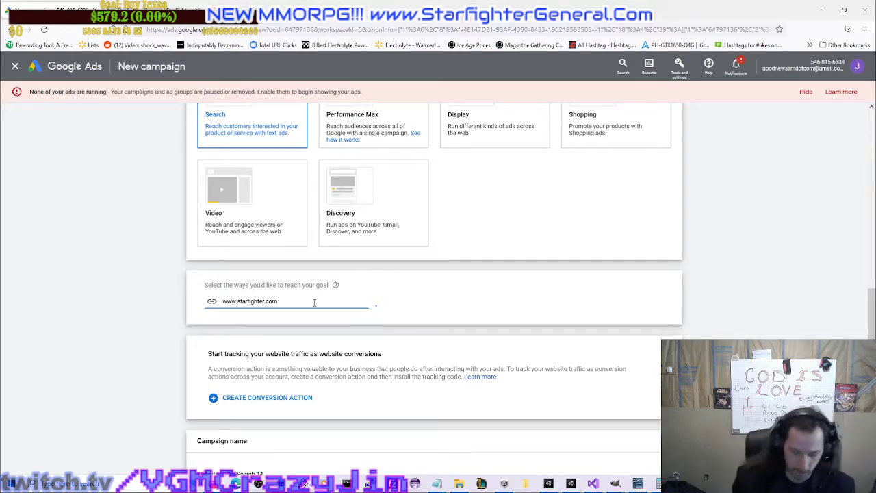
type("general")
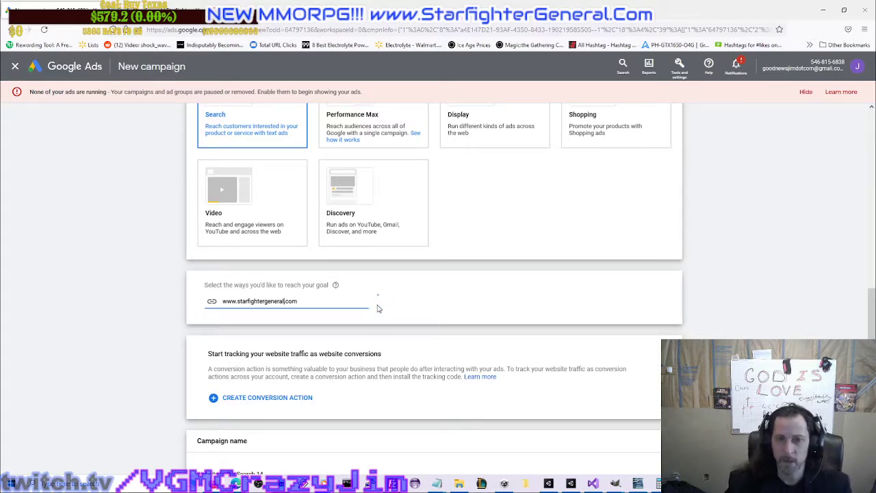
Compare the webpage, budget and submit sketch in GIMP with the campaign form's website field in the browser
key("alt+Tab")
key("alt+Tab")
key("alt+shift+Tab")
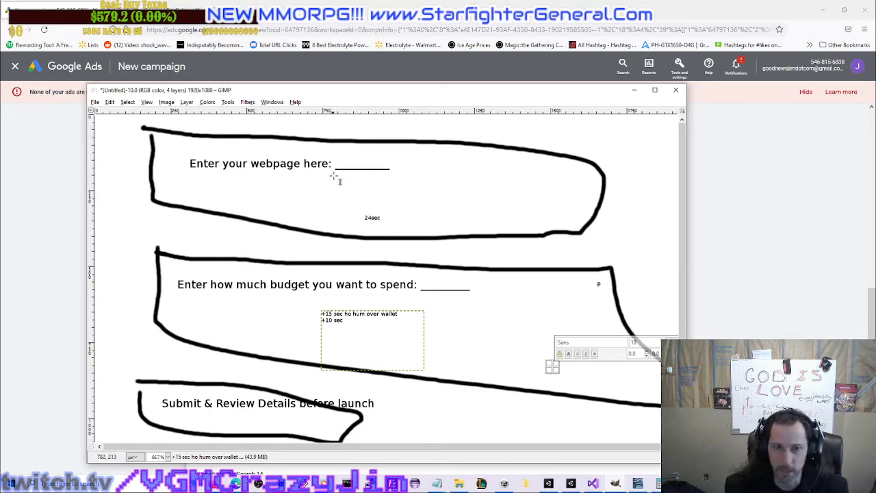
key("alt+Tab")
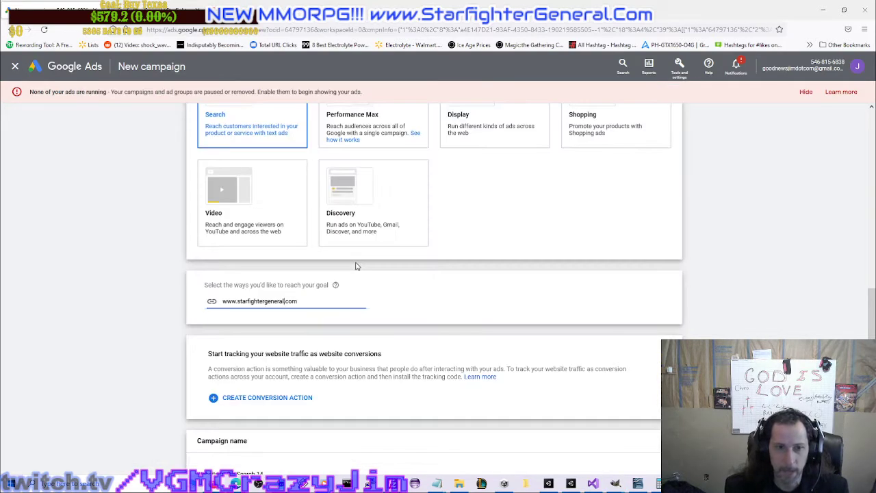
Replace the campaign name with "Starfighter General The Presequel"
scroll(374, 308, "down", 2)
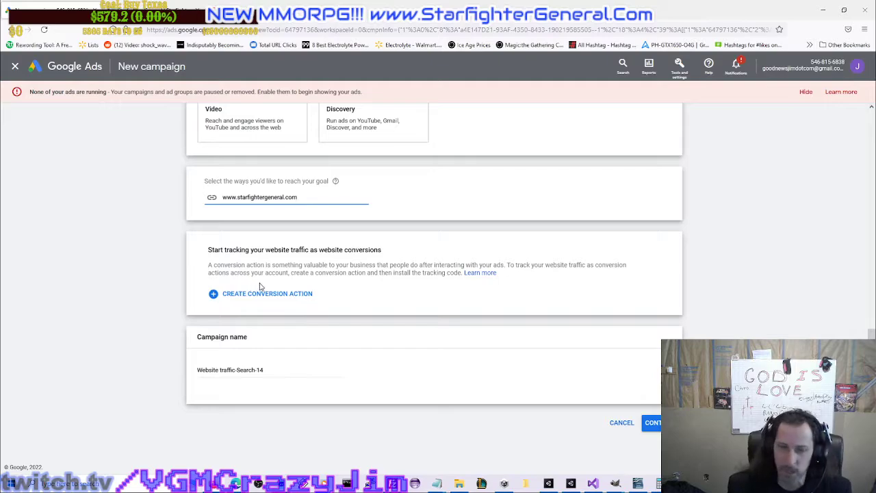
left_click(278, 369)
key("ctrl+a")
type("Star")
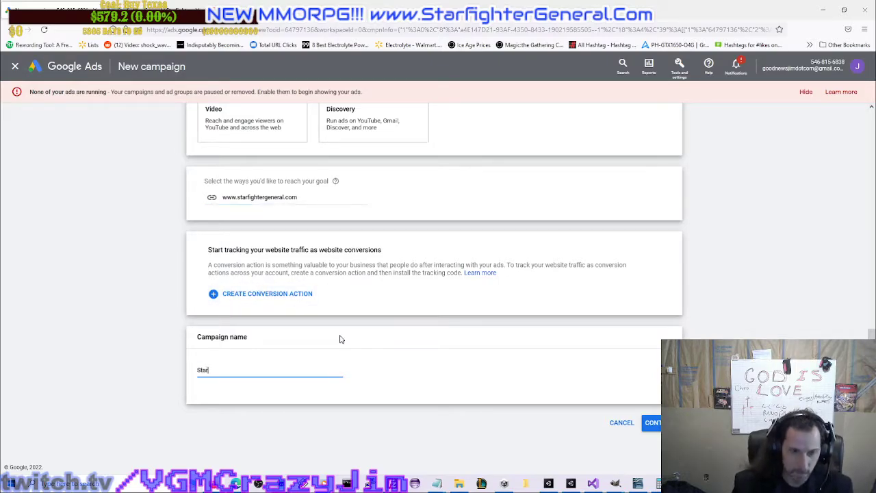
type("fighte")
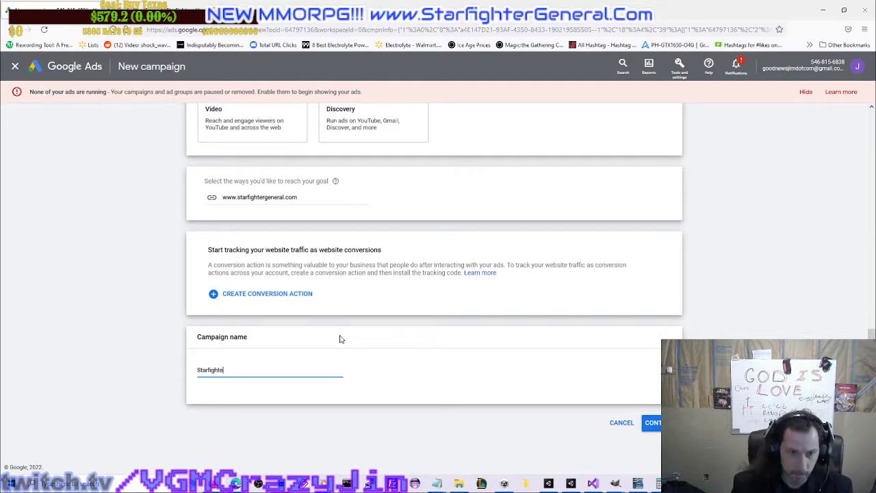
type("r General New")
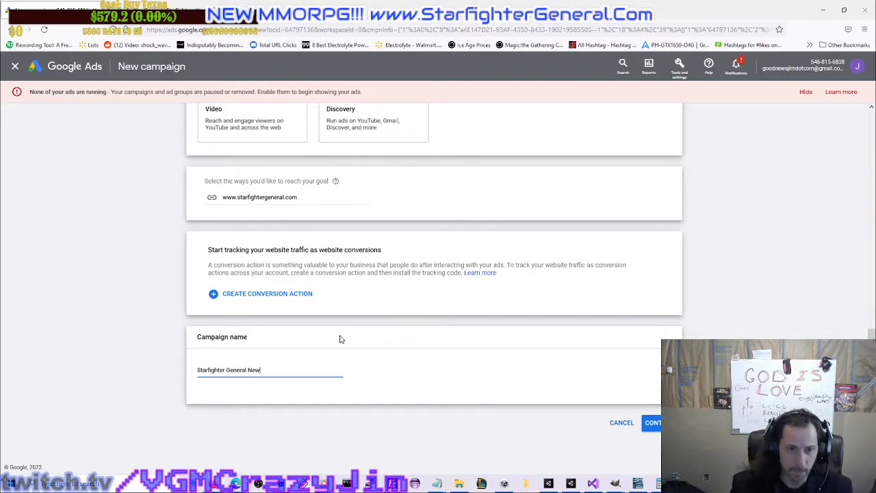
type(" Cam")
key("BackSpace")
key("BackSpace")
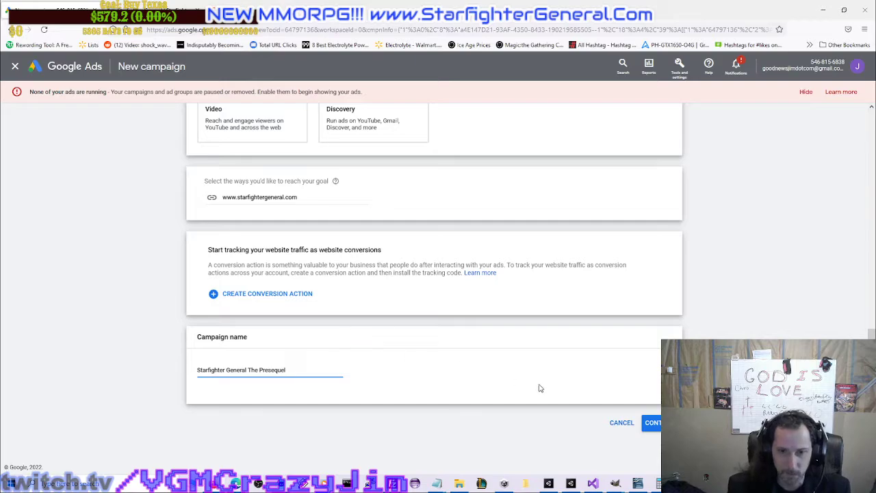
Continue to the Budget and bidding page and exit the campaign creation guide
left_click(654, 423)
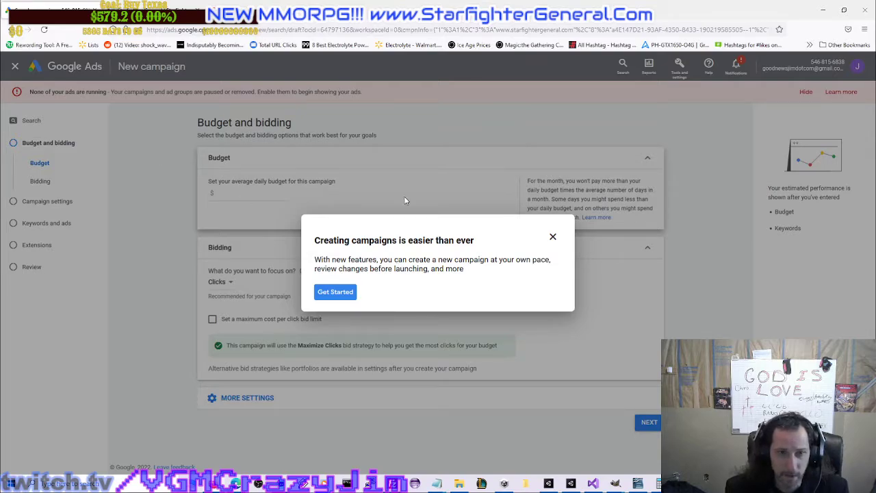
left_click(552, 236)
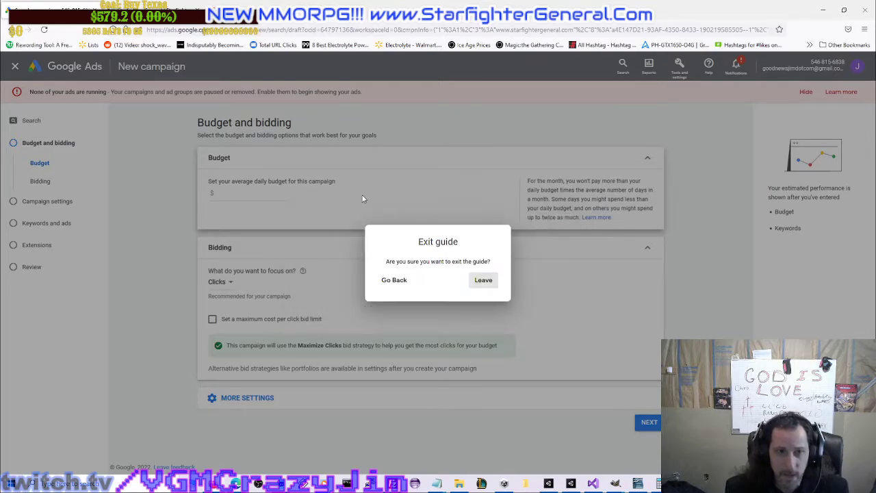
left_click(481, 281)
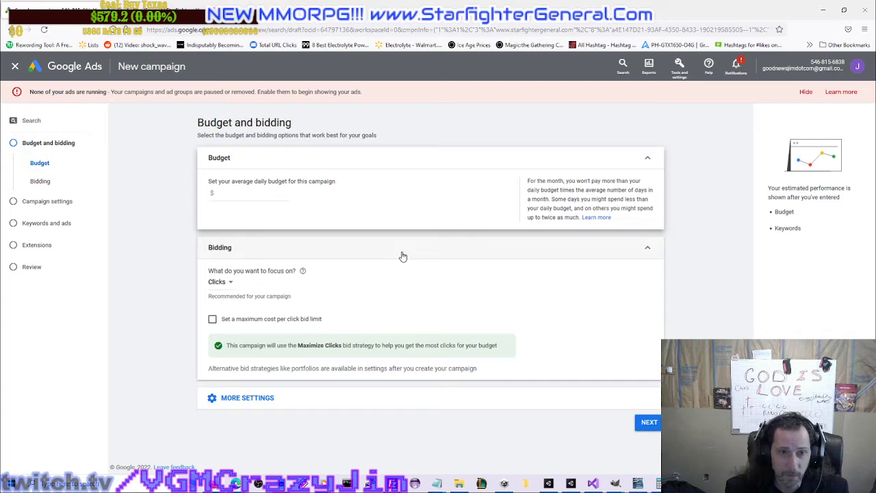
Set the average daily budget to $0.50, read the budget advice and check the available bidding focus options
left_click(255, 195)
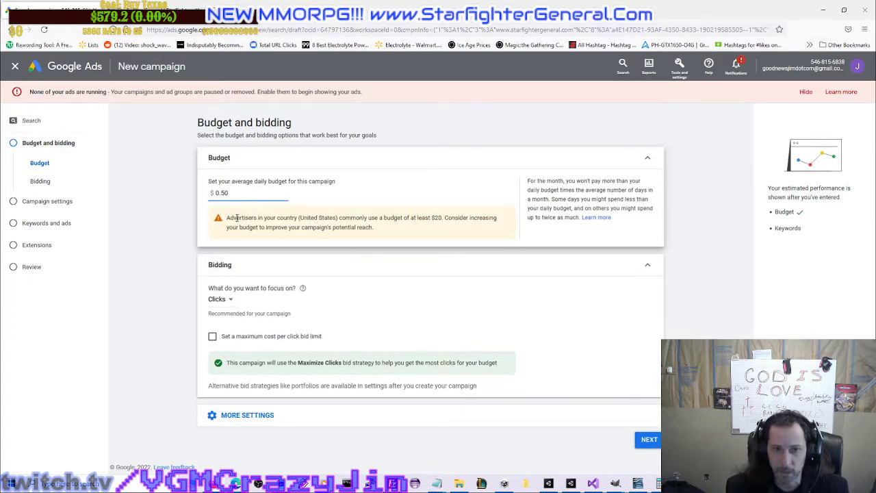
left_click_drag(228, 218, 411, 233)
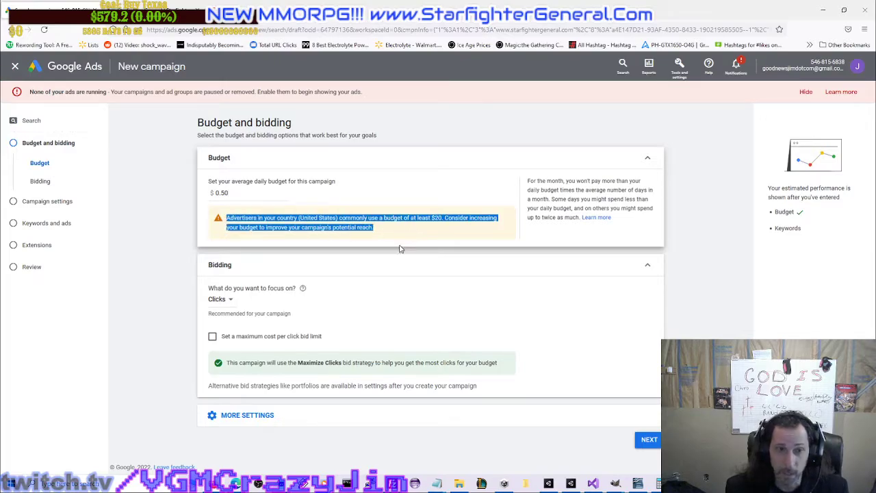
left_click(228, 301)
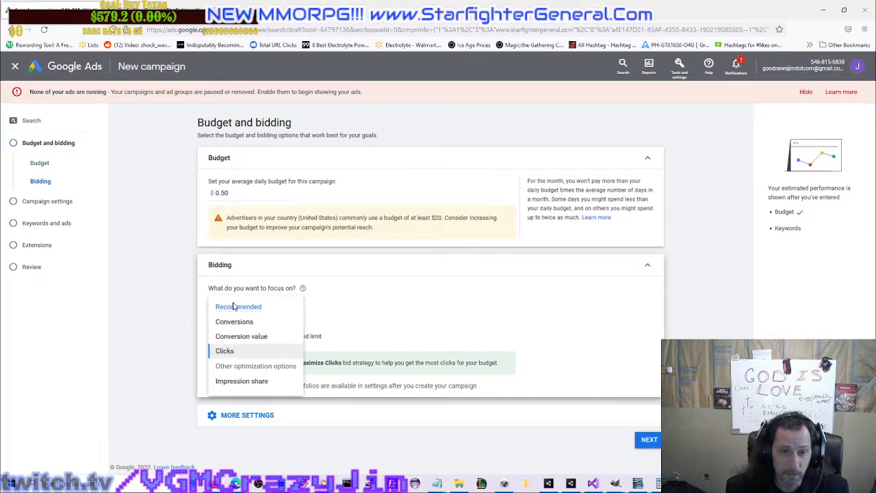
left_click(442, 334)
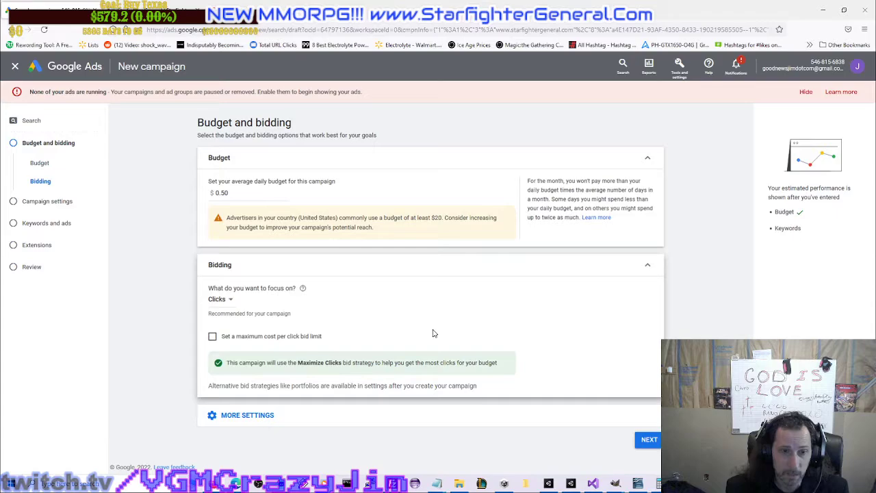
Enable a maximum cost per click bid limit and set it to $0.01
left_click(212, 337)
left_click(253, 363)
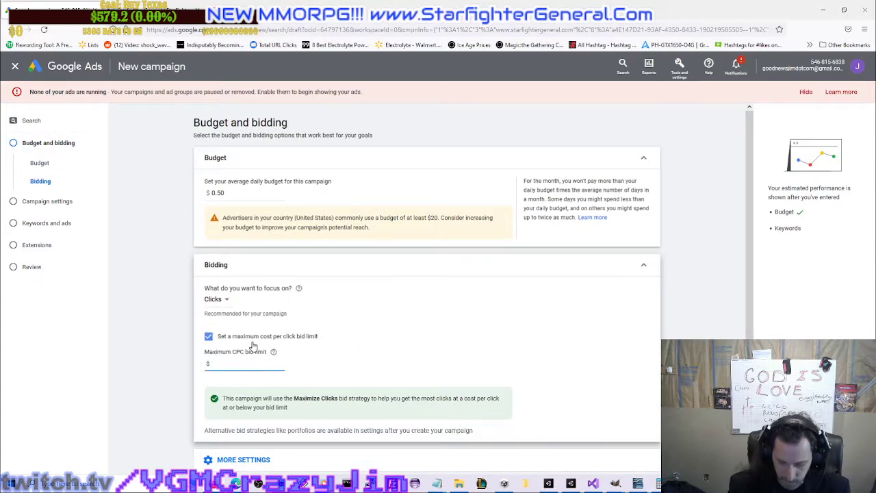
left_click(252, 345)
type(".01")
Expand the additional ad rotation settings, review the budget and bidding choices, and proceed to the campaign settings
scroll(366, 281, "down", 1)
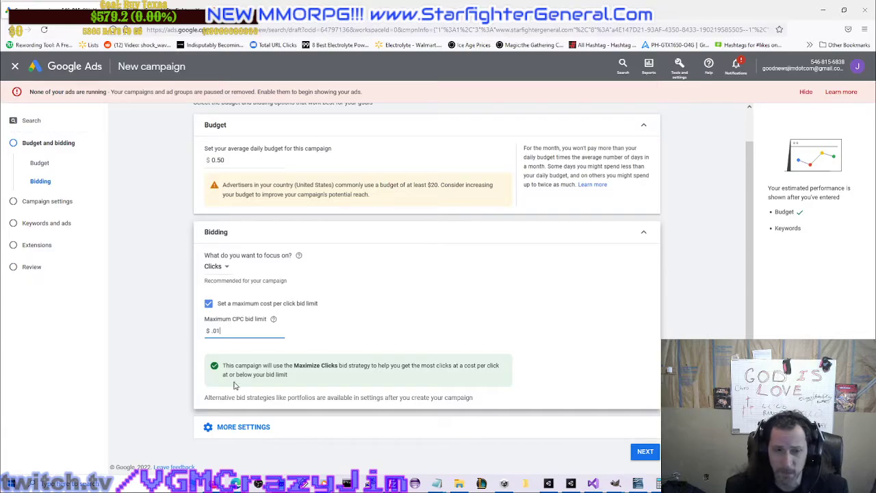
left_click(235, 427)
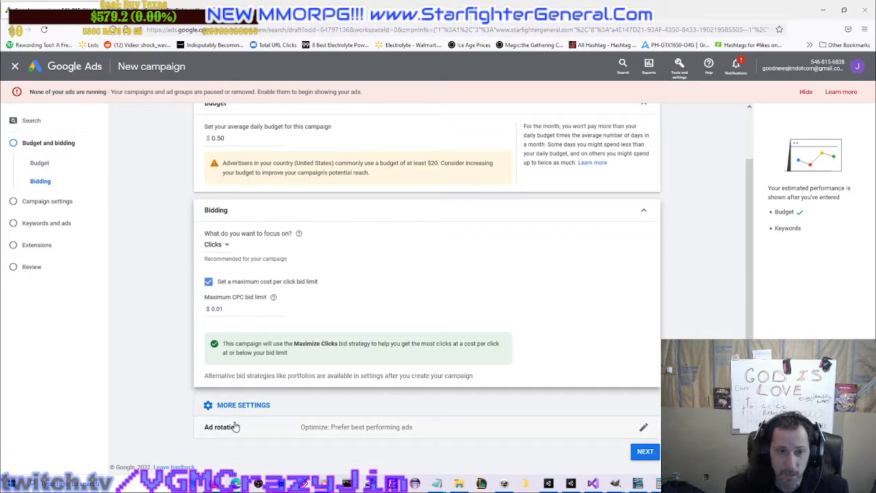
left_click(232, 426)
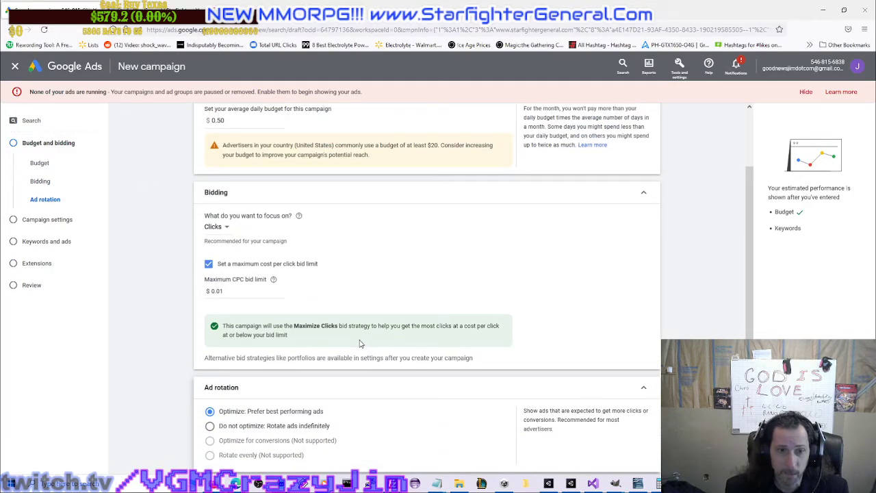
scroll(388, 258, "down", 1)
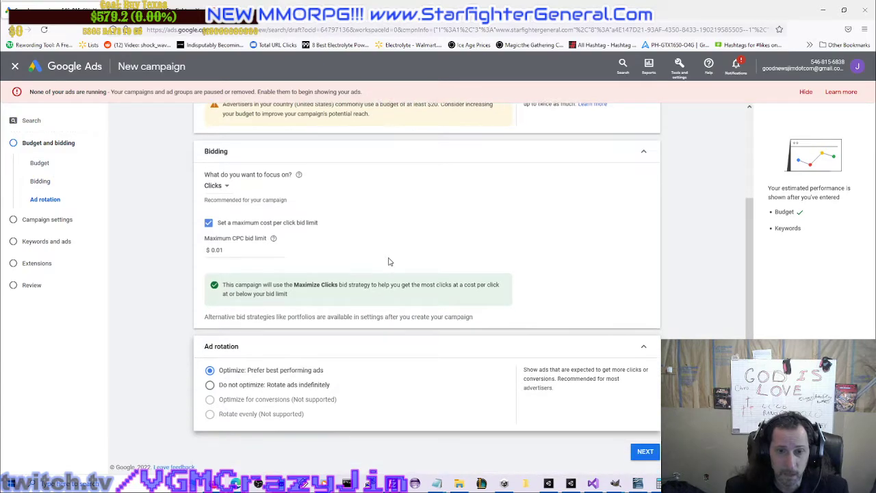
scroll(384, 272, "up", 2)
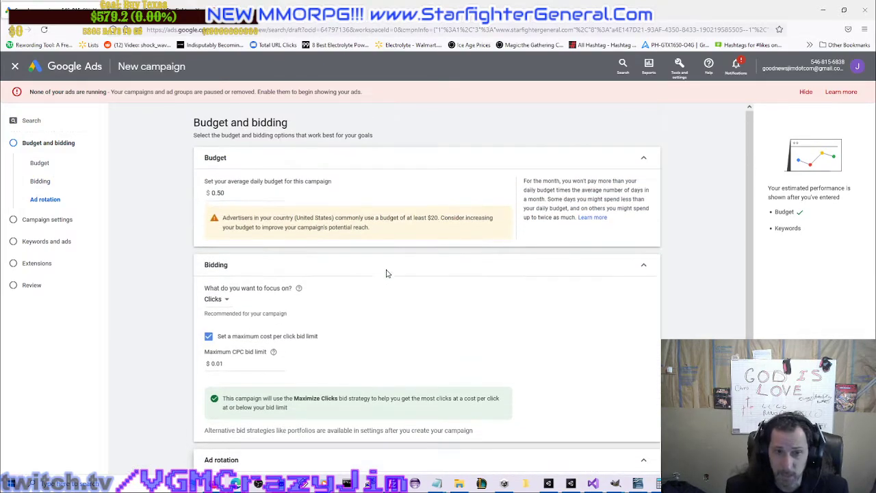
scroll(383, 272, "down", 3)
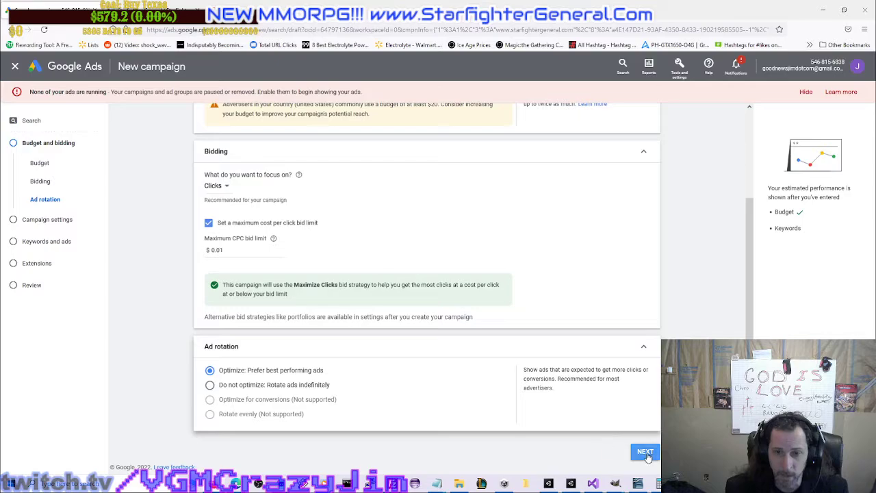
left_click(644, 452)
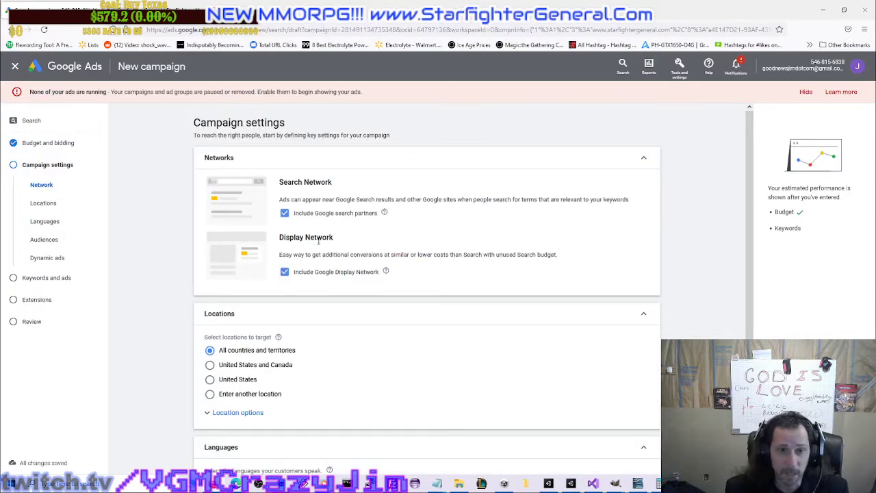
Look over the network, location and language settings and expand the Audience segments section
scroll(341, 329, "down", 1)
scroll(356, 317, "down", 1)
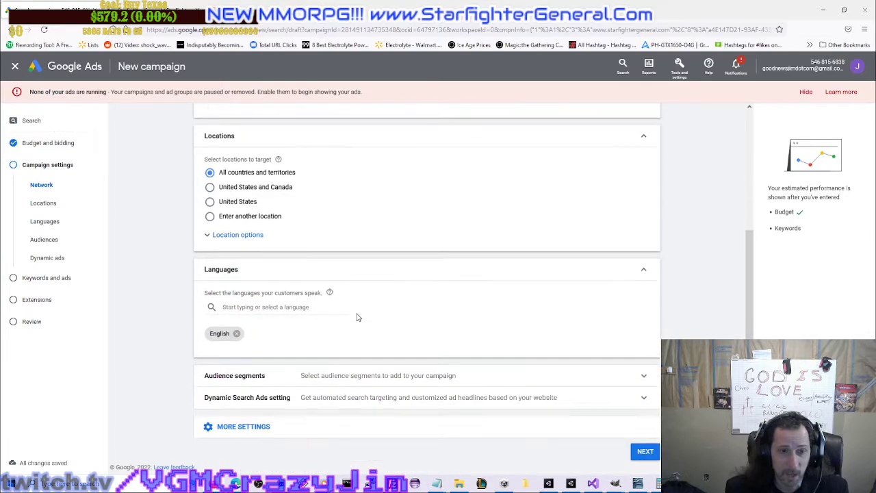
scroll(352, 308, "up", 2)
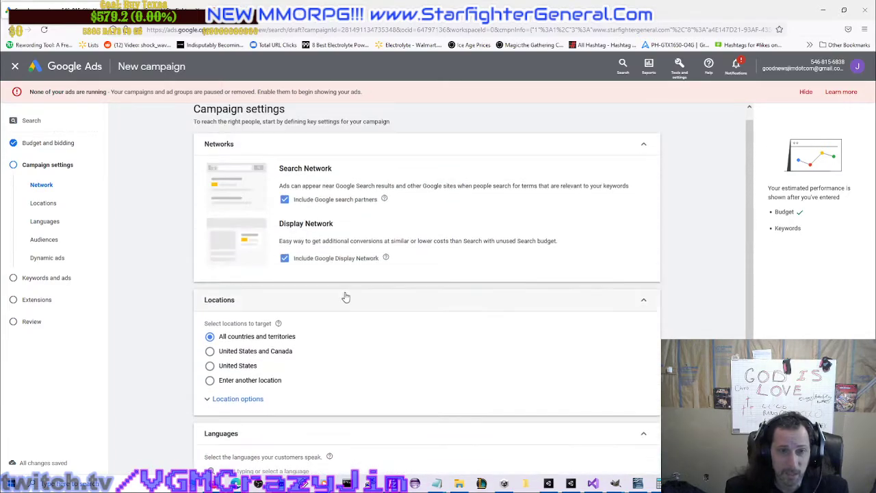
scroll(479, 287, "down", 2)
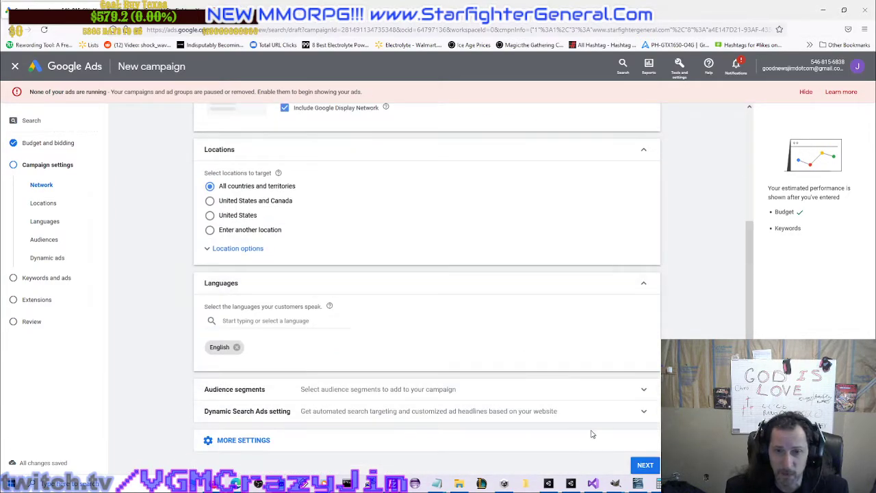
left_click(428, 387)
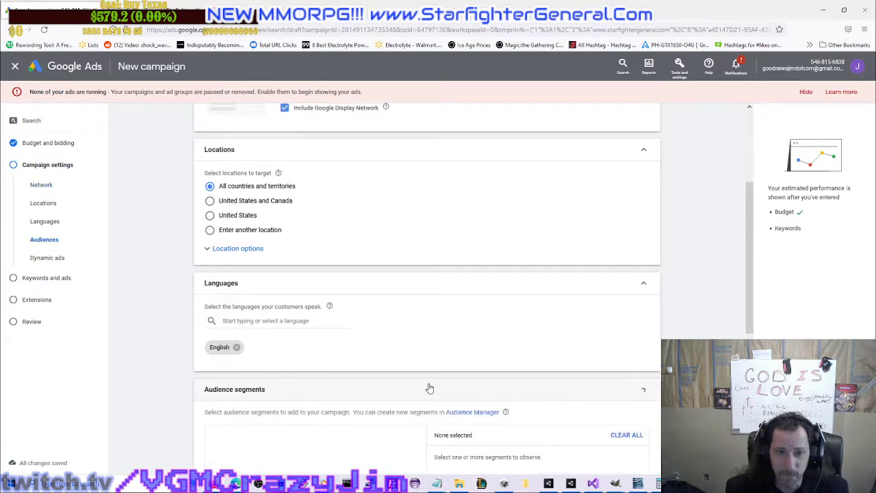
Read the Search Network and Display Network descriptions and examine the location and language settings
scroll(342, 296, "up", 1)
scroll(353, 293, "up", 1)
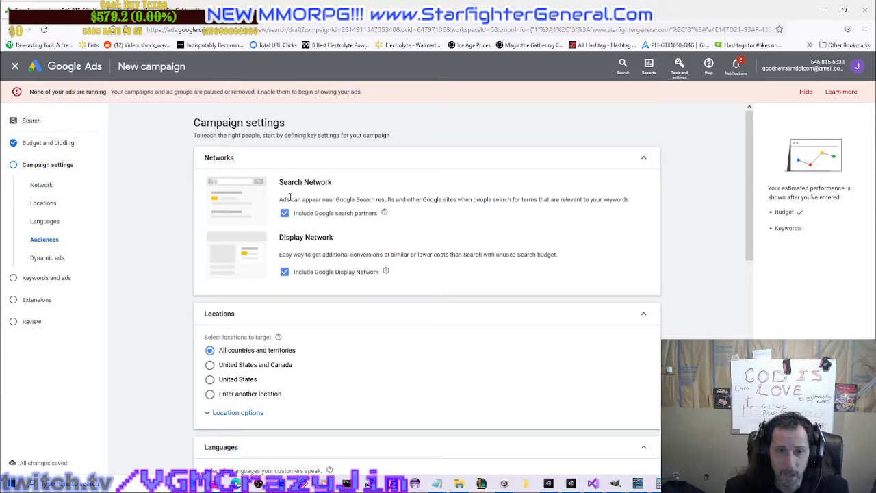
left_click_drag(290, 198, 578, 202)
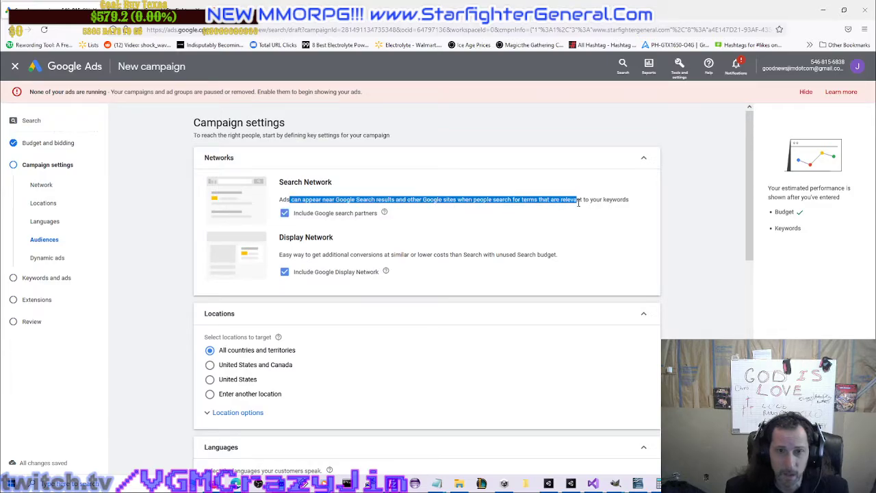
left_click(579, 202)
left_click_drag(283, 254, 497, 254)
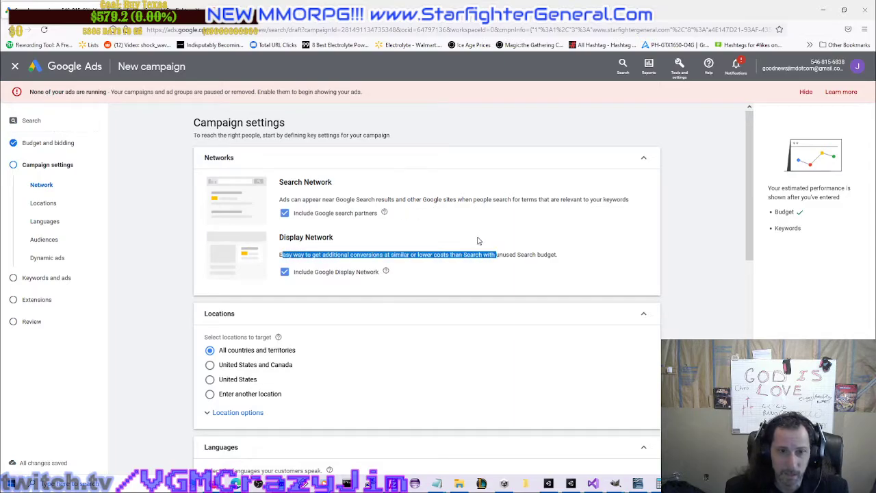
scroll(478, 241, "down", 2)
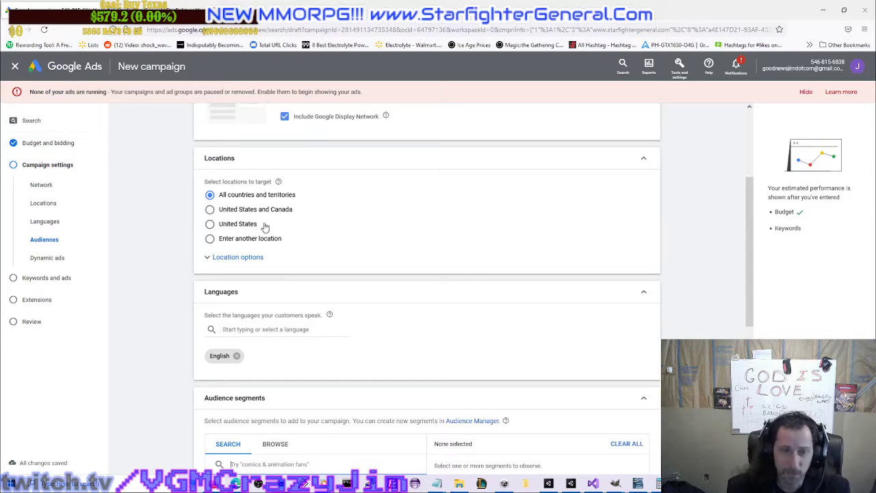
scroll(327, 238, "down", 1)
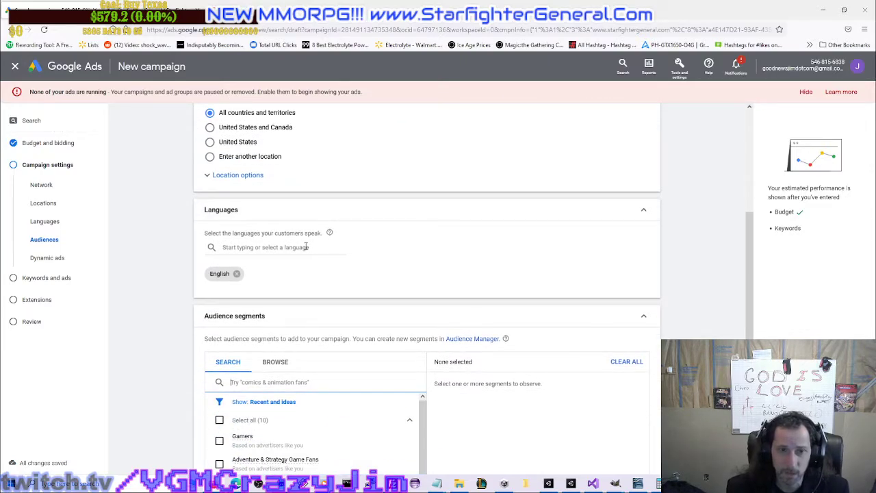
Add the Gamers, Adventure & Strategy Game Fans, Media & Entertainment, Video Games and Action Game Fans audience segments
scroll(312, 248, "down", 2)
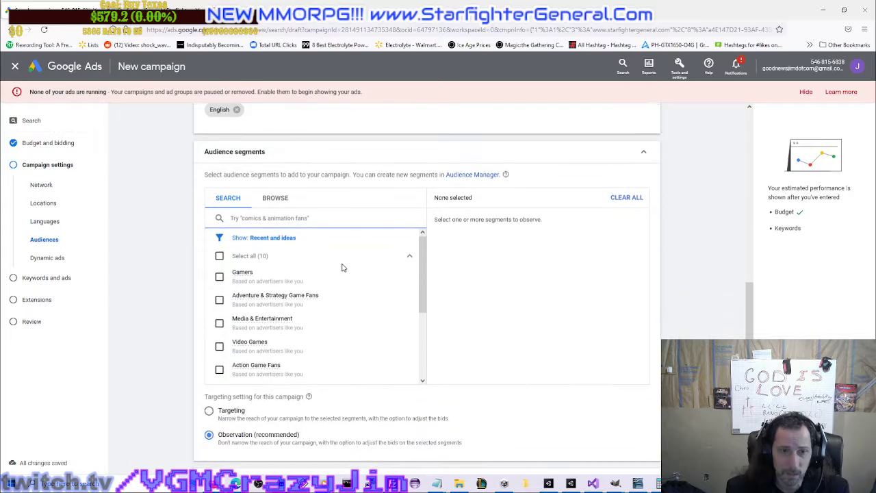
left_click(219, 277)
left_click(219, 300)
left_click(219, 323)
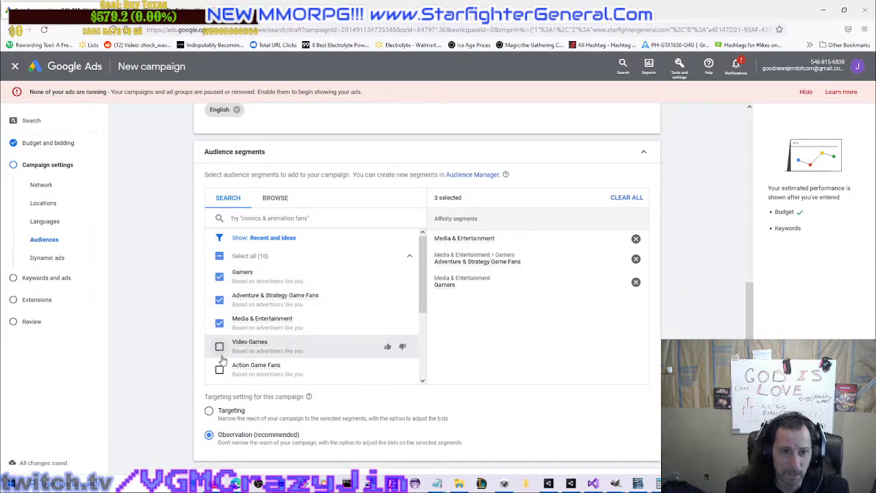
left_click(219, 347)
left_click(219, 370)
Expand the additional campaign settings, review the whole page and proceed to Keywords and ads
scroll(483, 300, "down", 2)
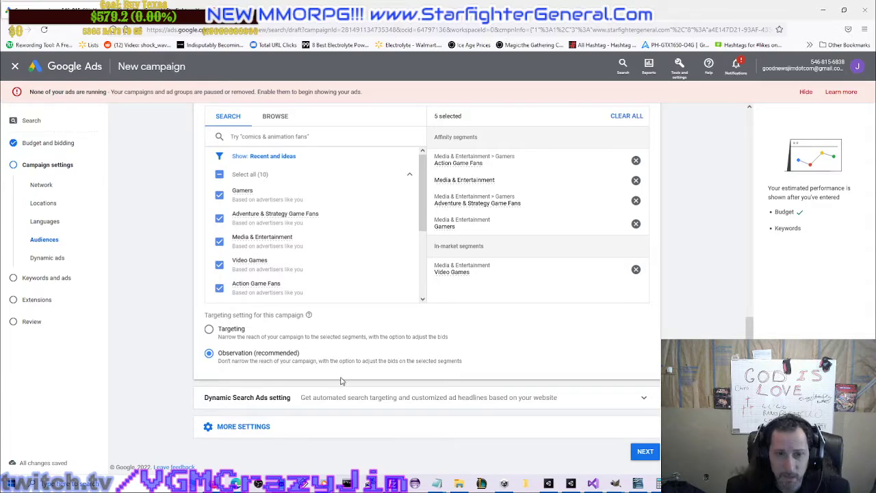
left_click(247, 428)
scroll(322, 411, "down", 1)
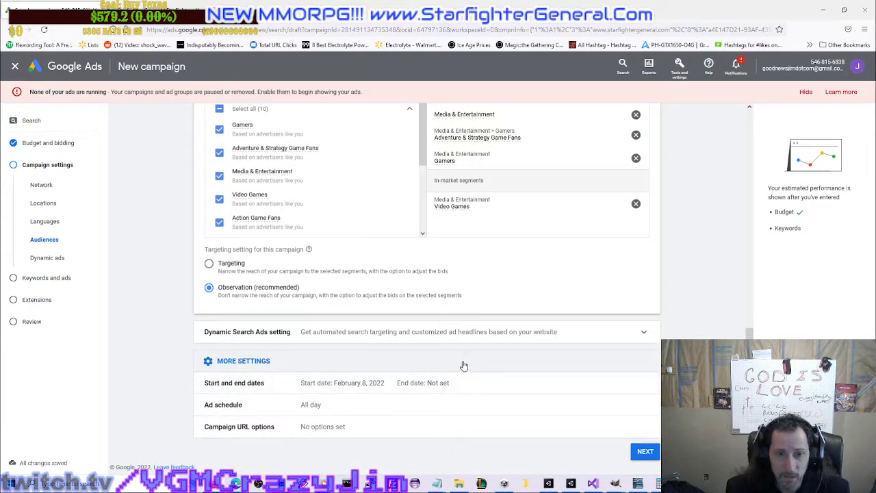
scroll(512, 264, "up", 10)
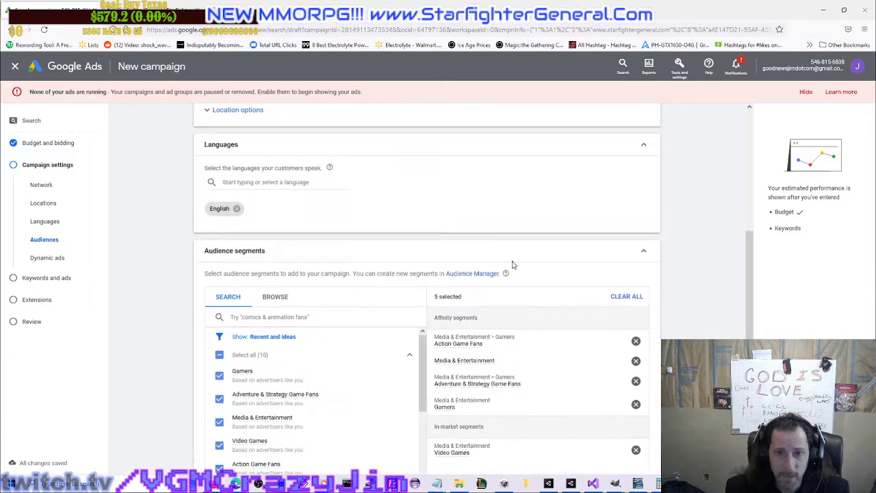
scroll(596, 315, "down", 10)
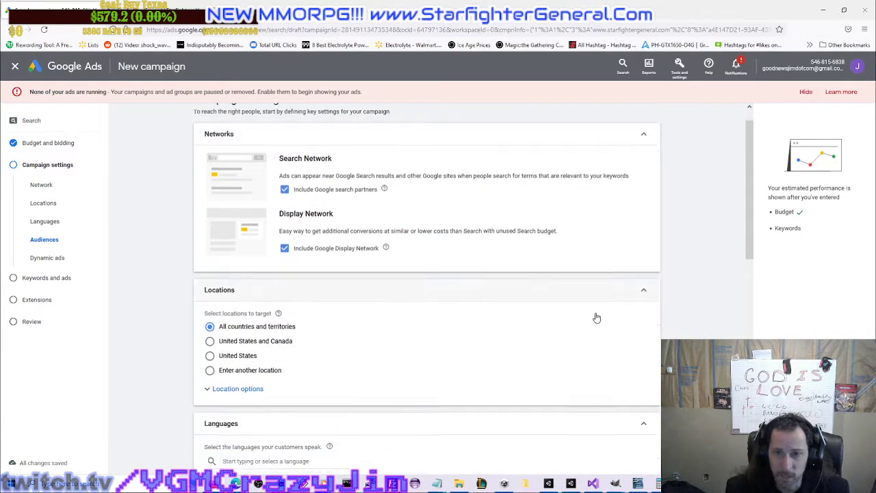
left_click(646, 451)
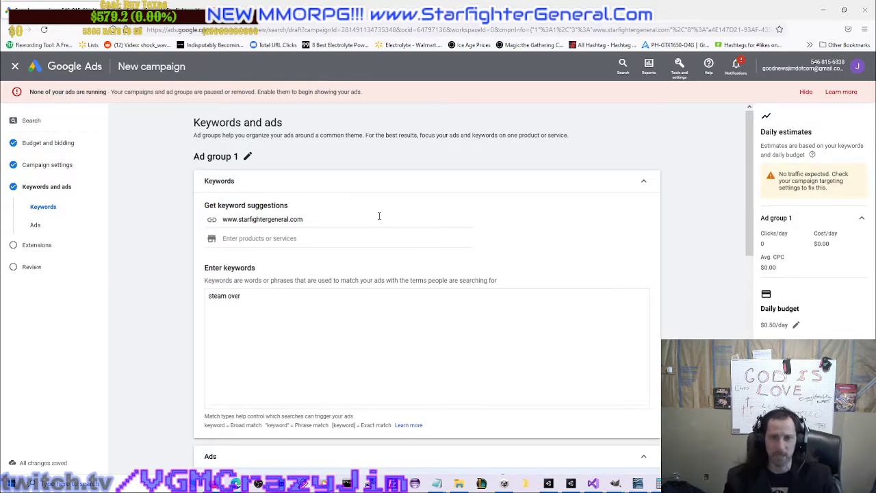
Examine the article text on the Starfighter General website for keyword material and return to the campaign form
key("ctrl+Tab")
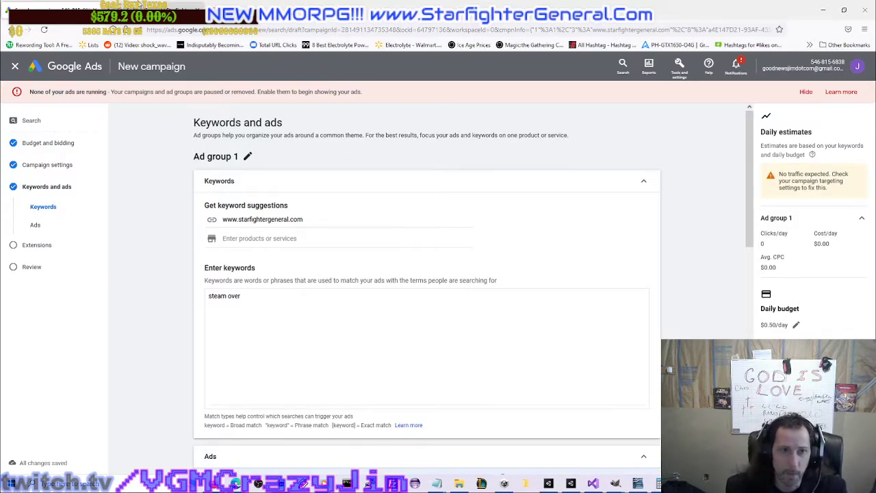
left_click_drag(239, 193, 335, 315)
left_click_drag(390, 309, 456, 397)
left_click(434, 356)
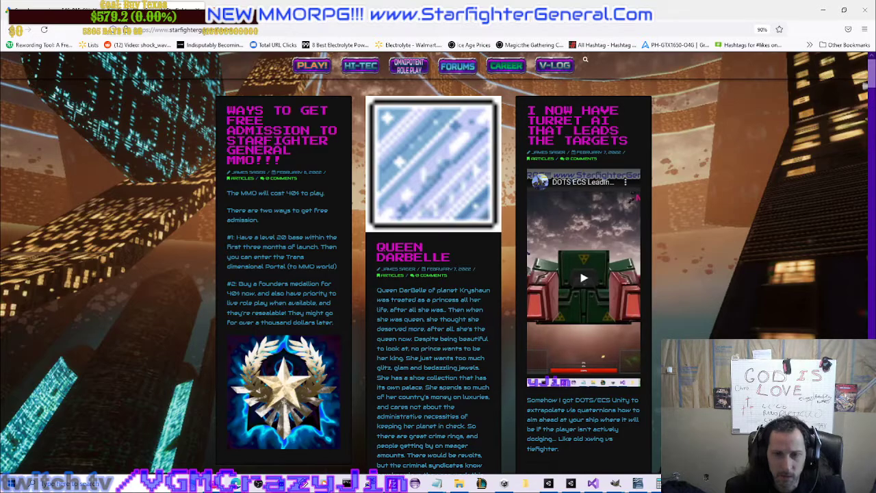
left_click_drag(236, 211, 329, 286)
left_click_drag(384, 319, 462, 388)
left_click(240, 10)
left_click(165, 10)
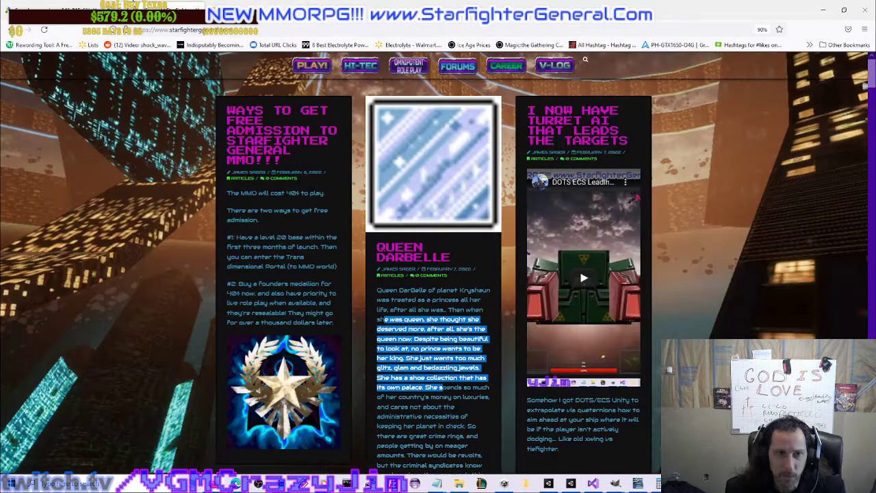
left_click(61, 10)
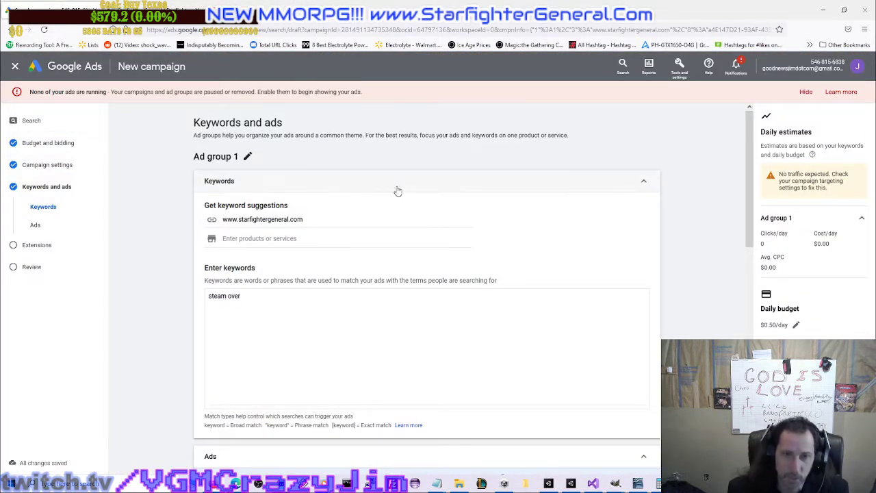
Examine the Keywords and ads form, from the keyword suggestions and keyword list to the ad headline and description fields
scroll(410, 172, "down", 2)
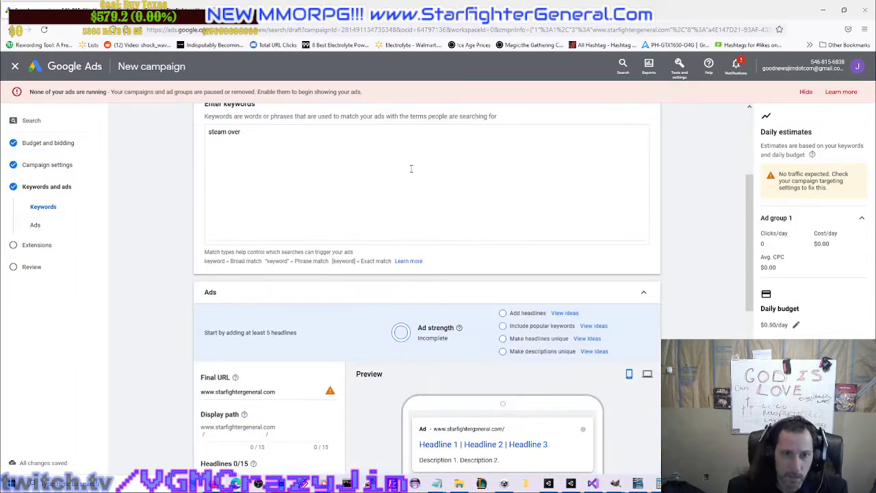
scroll(409, 187, "up", 2)
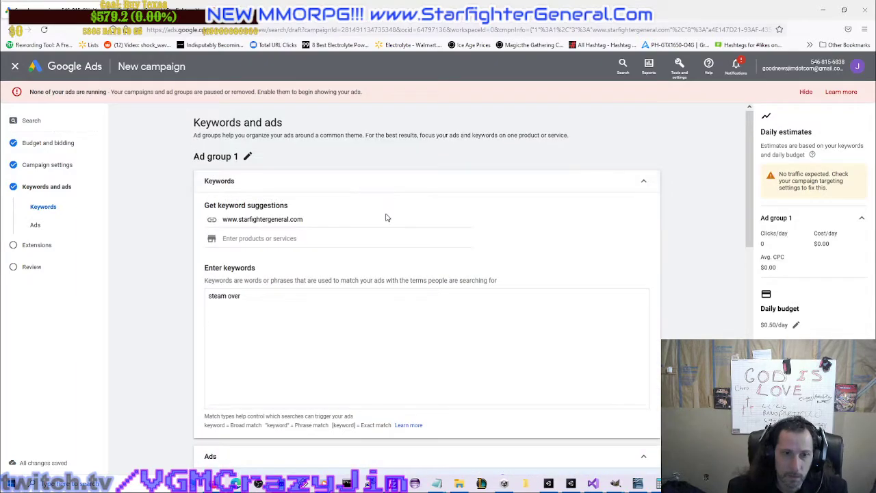
scroll(397, 220, "down", 2)
scroll(401, 220, "down", 3)
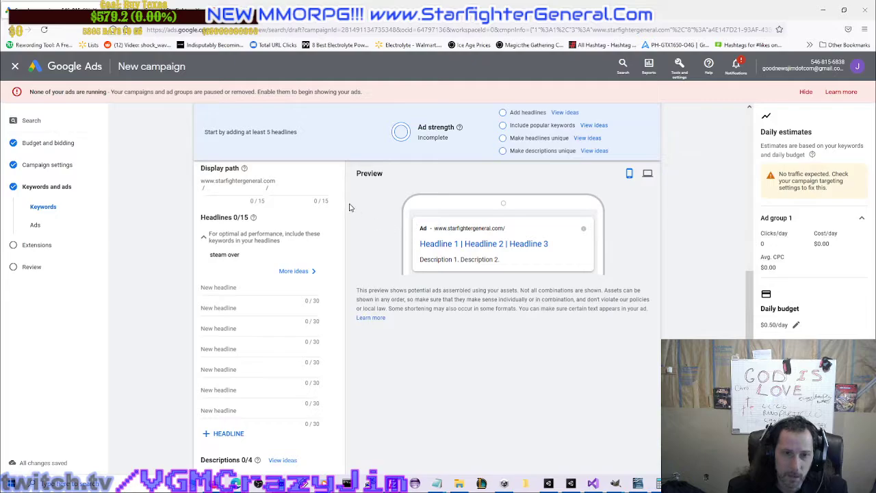
scroll(287, 212, "down", 1)
scroll(255, 280, "up", 2)
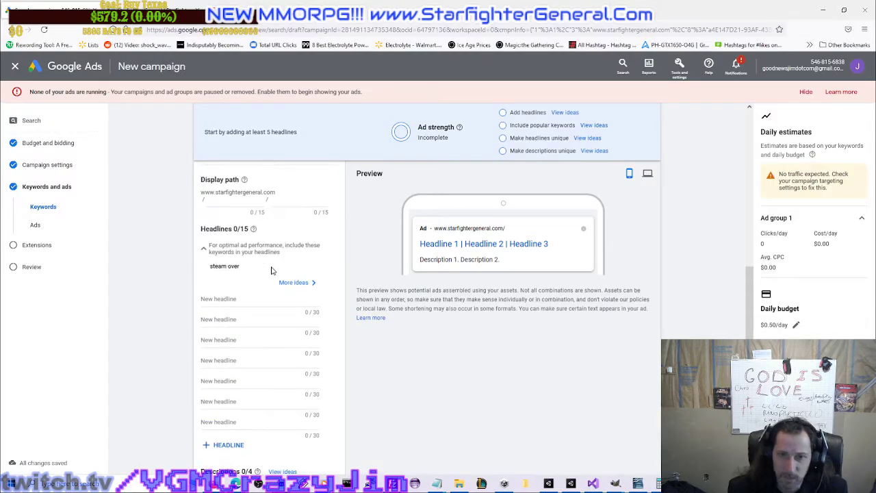
scroll(274, 274, "down", 2)
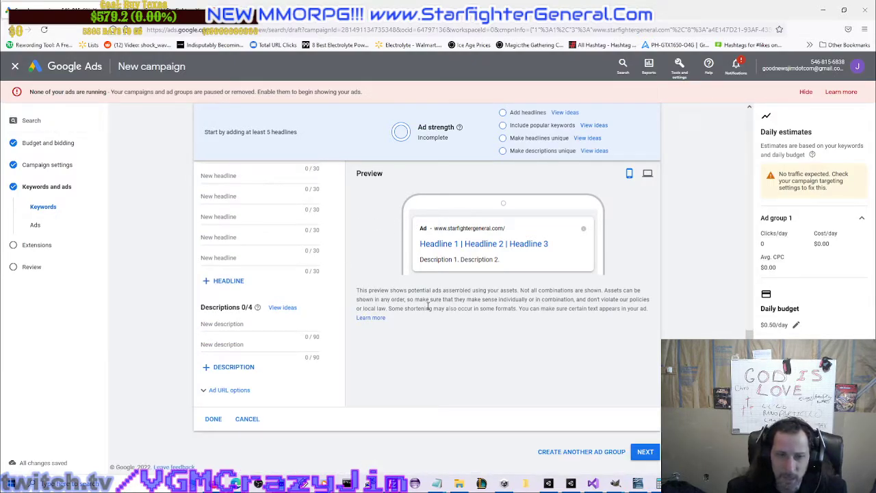
scroll(426, 306, "up", 3)
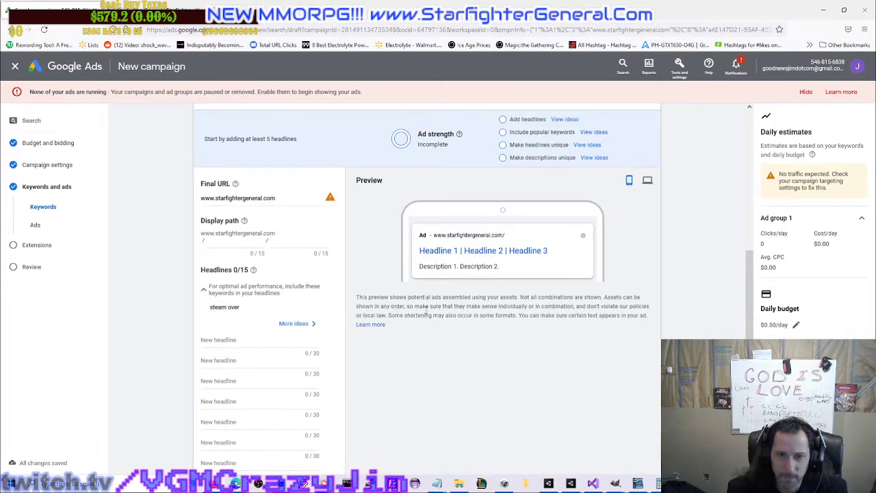
scroll(439, 308, "up", 3)
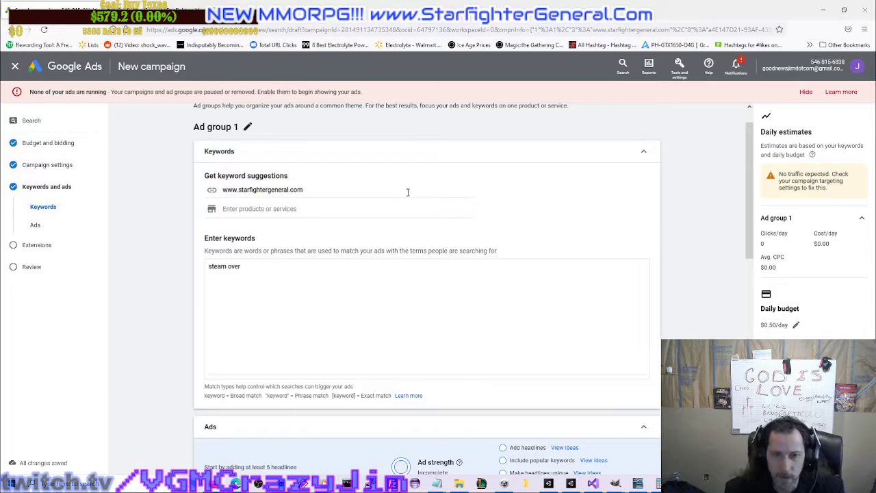
left_click(371, 201)
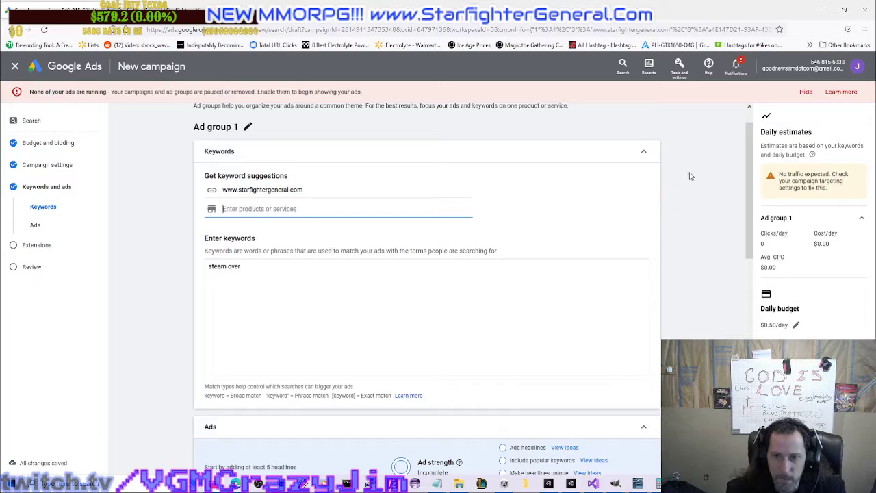
scroll(687, 178, "down", 5)
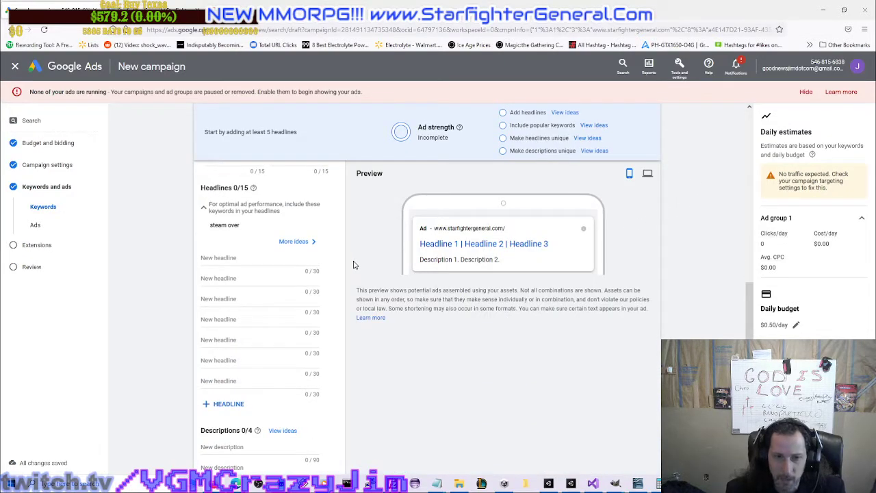
scroll(322, 256, "down", 3)
scroll(411, 281, "up", 8)
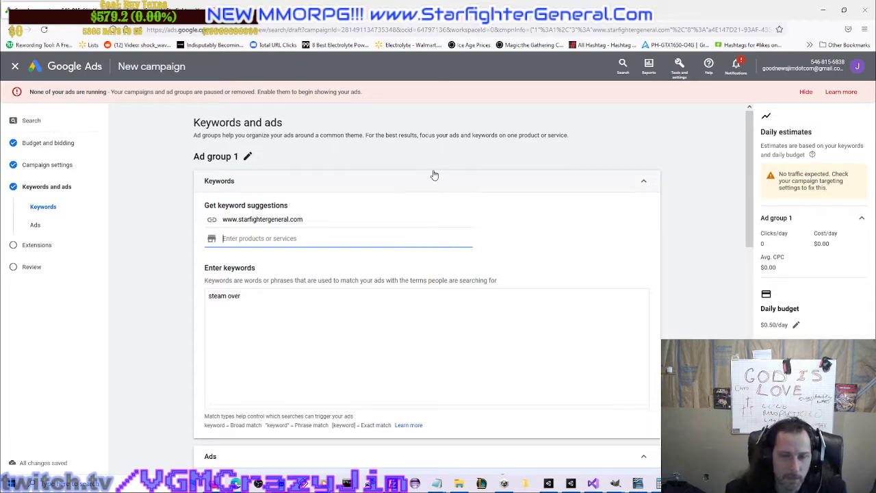
Highlight and read the Keywords and ads introduction, and compare it with the headline and description fields the form asks for
left_click_drag(196, 123, 574, 138)
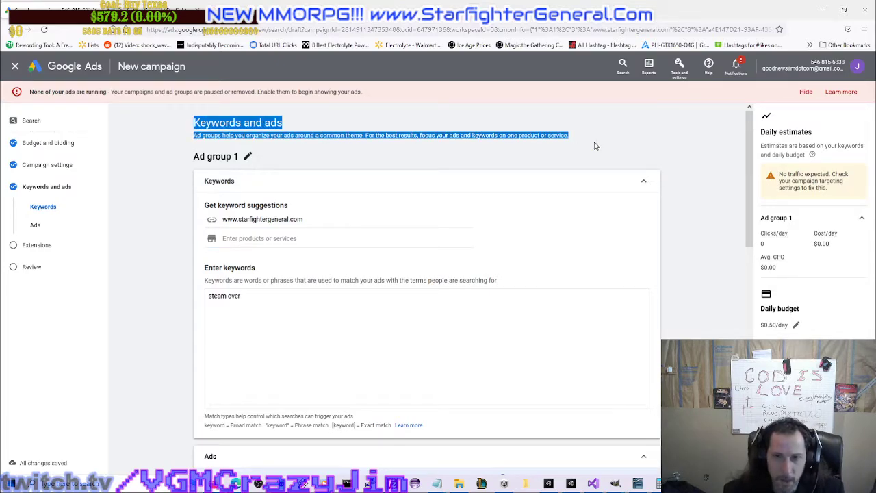
scroll(699, 266, "down", 5)
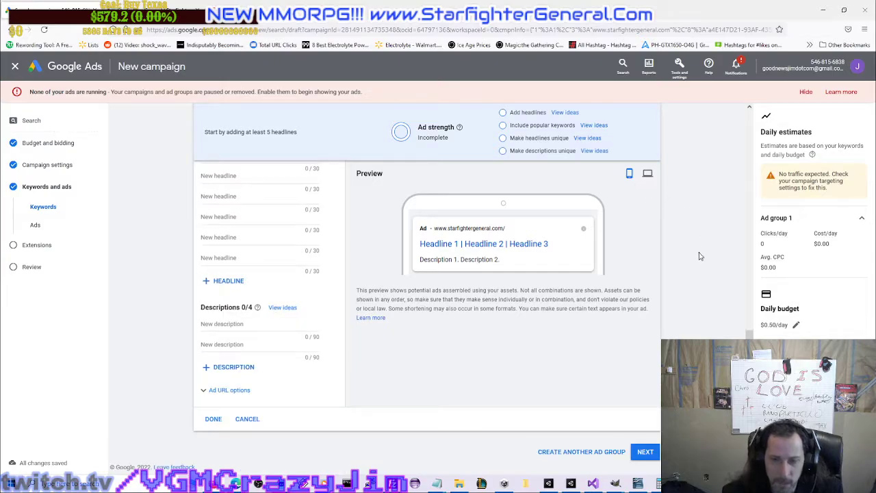
scroll(701, 254, "up", 5)
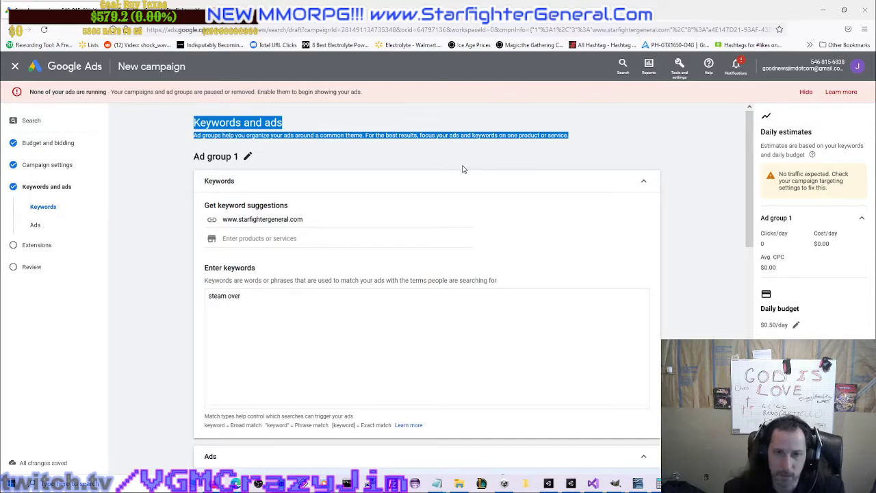
scroll(301, 169, "down", 1)
scroll(301, 170, "down", 8)
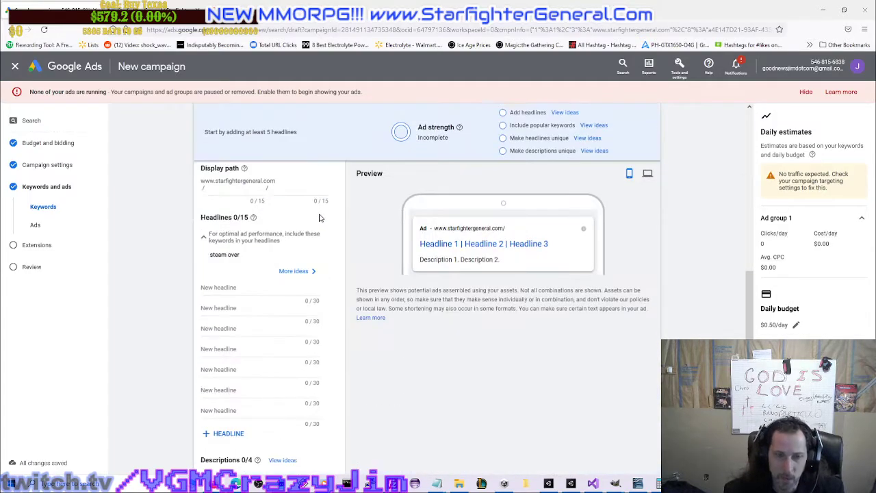
scroll(305, 229, "up", 1)
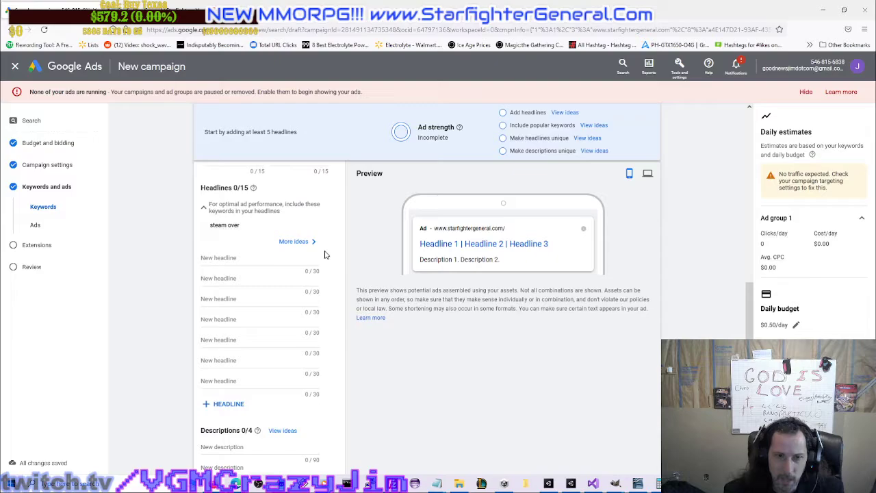
left_click(236, 266)
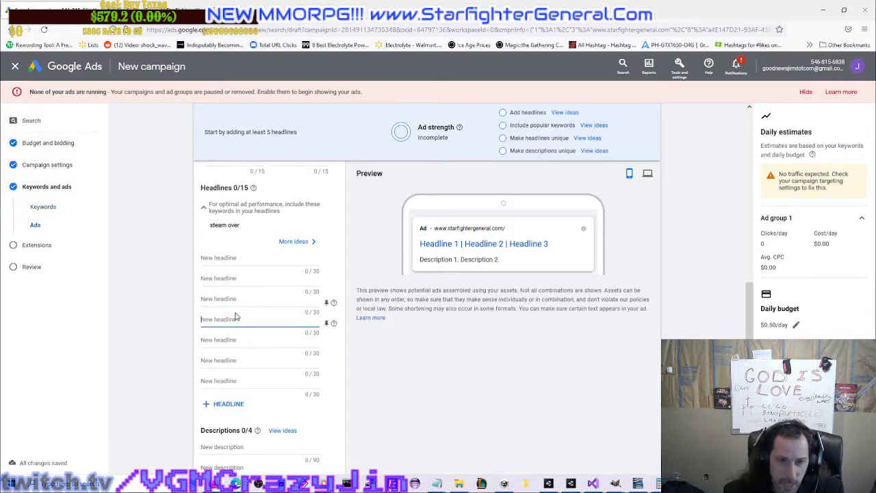
scroll(224, 343, "up", 2)
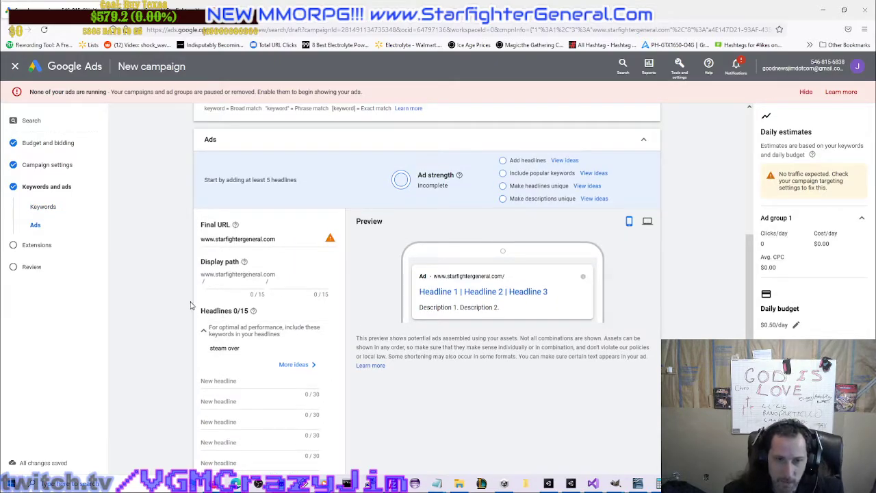
scroll(191, 305, "up", 2)
scroll(510, 200, "up", 2)
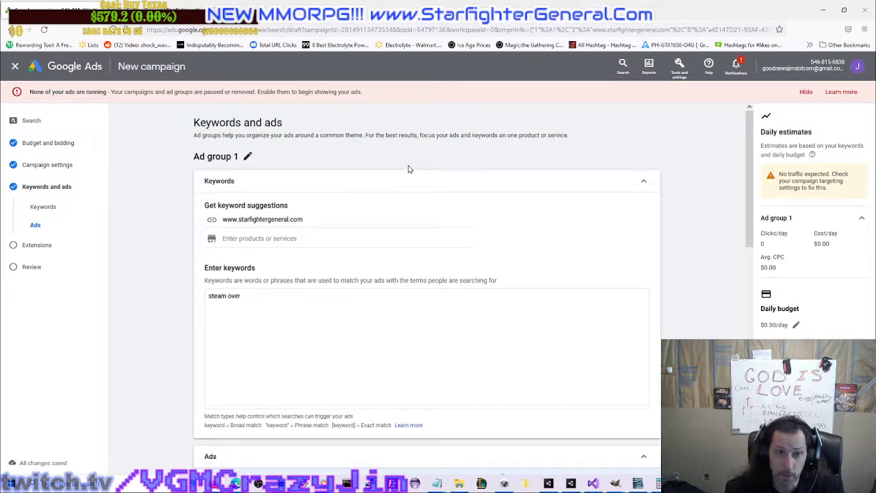
left_click_drag(194, 125, 600, 94)
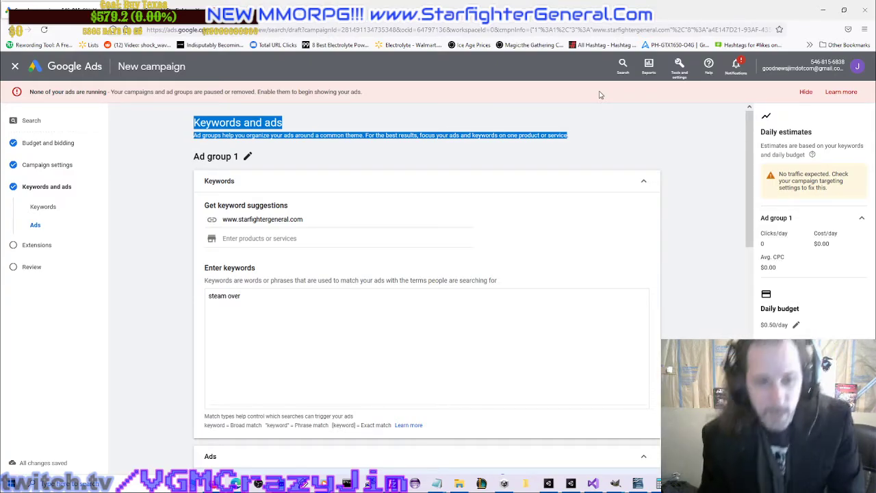
scroll(587, 131, "down", 7)
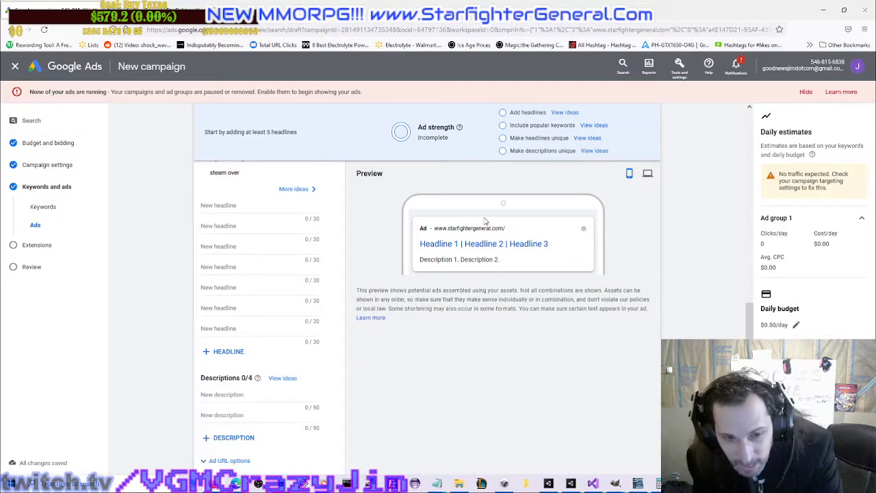
scroll(288, 332, "up", 3)
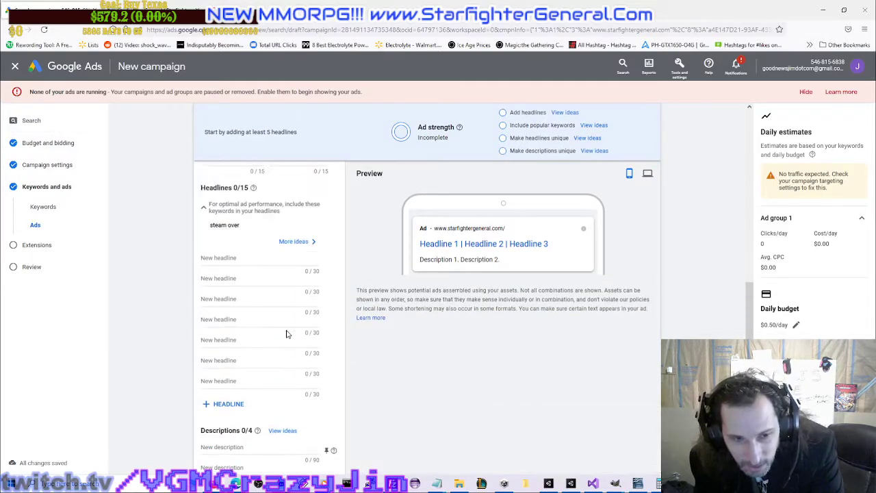
scroll(307, 327, "up", 2)
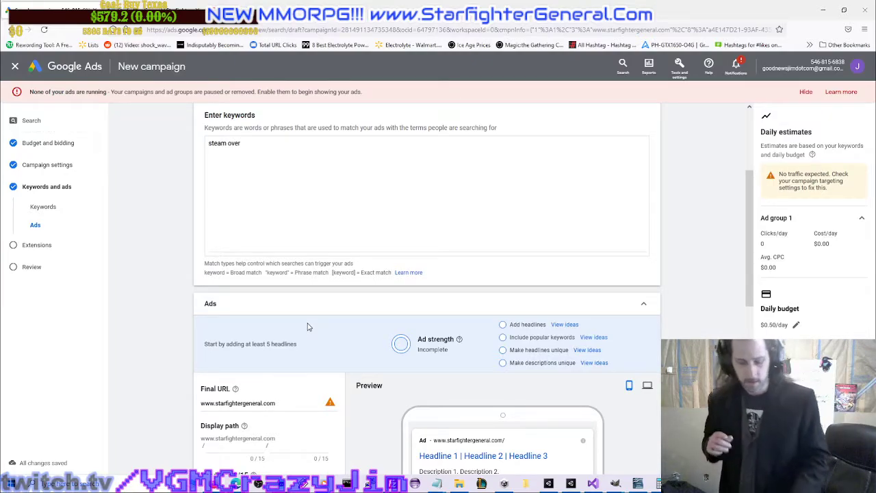
Switch to design.txt in Notepad and highlight the Frustration rule in the UX rules list
key("alt+Tab")
key("alt+Tab")
key("alt+Tab")
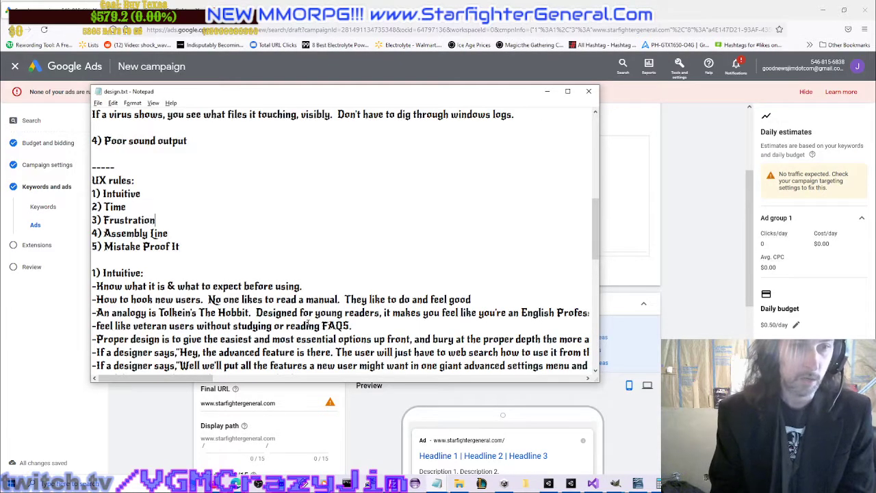
key("Up")
key("Up")
key("shift+Home")
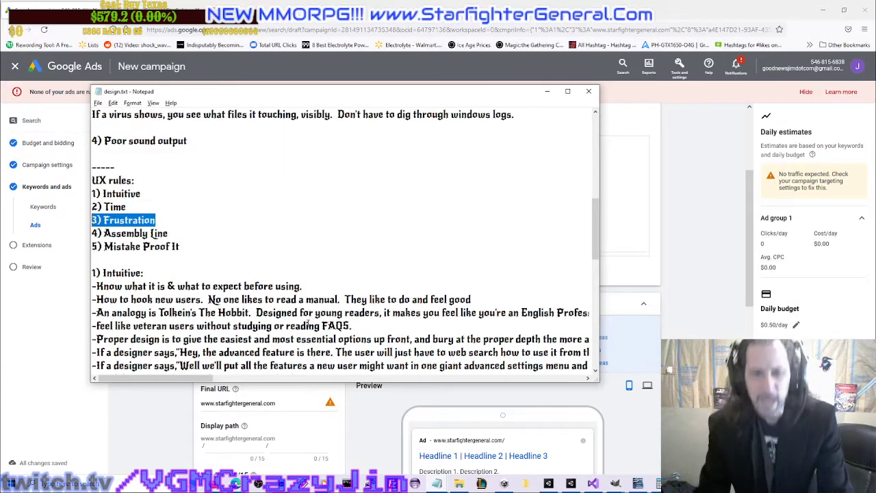
Return to the Google Ads form and examine the keyword box, display path, headlines and descriptions against the Frustration rule
key("alt+Tab")
scroll(480, 299, "down", 3)
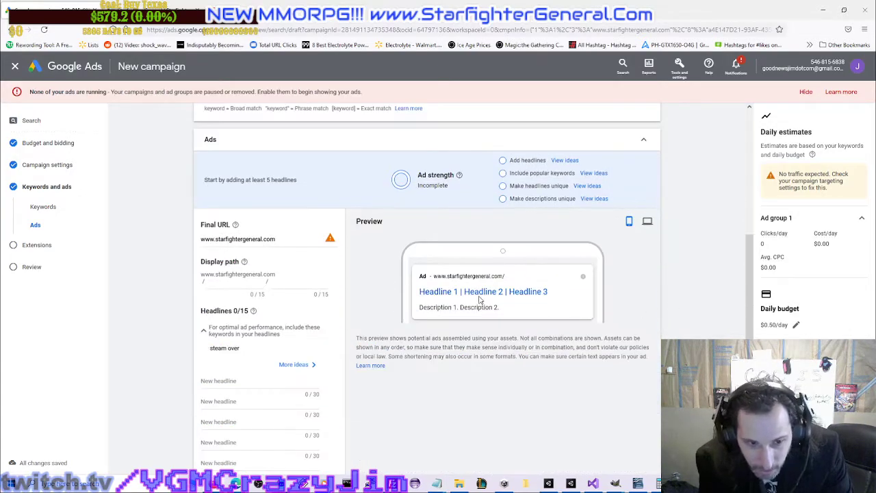
scroll(336, 282, "down", 3)
scroll(276, 337, "up", 1)
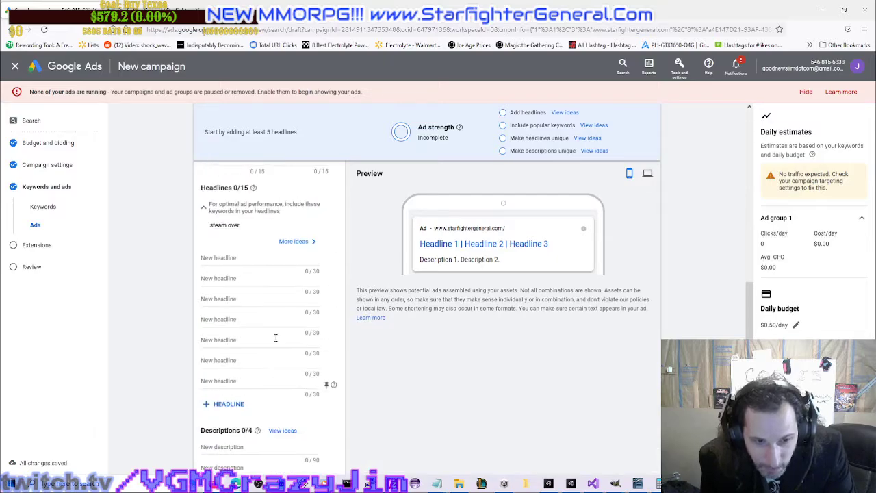
scroll(276, 338, "up", 1)
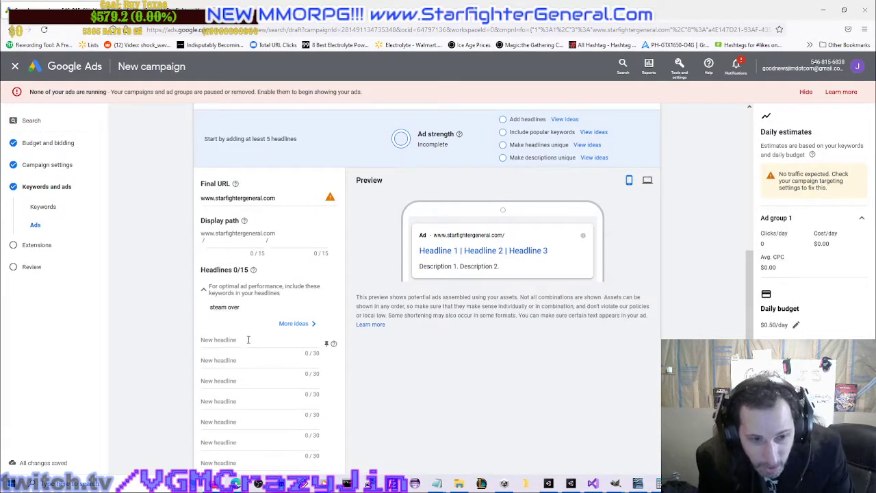
scroll(247, 342, "up", 2)
scroll(246, 346, "down", 1)
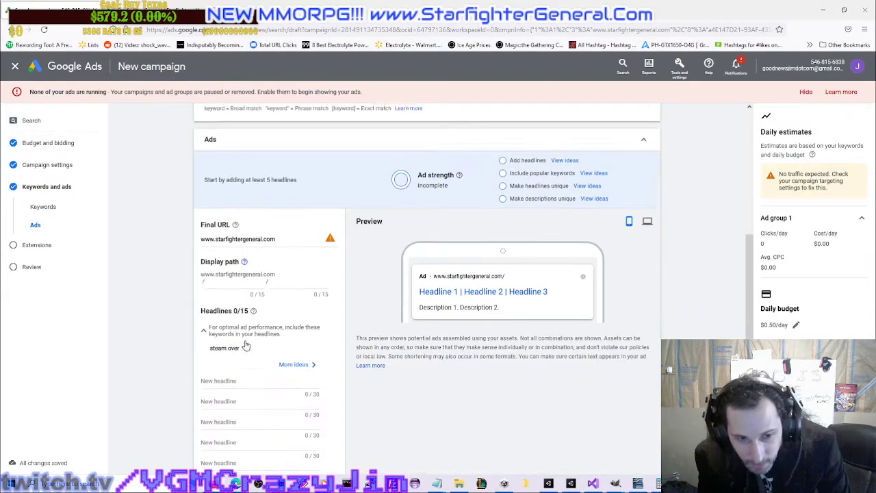
scroll(246, 346, "up", 3)
scroll(244, 343, "down", 4)
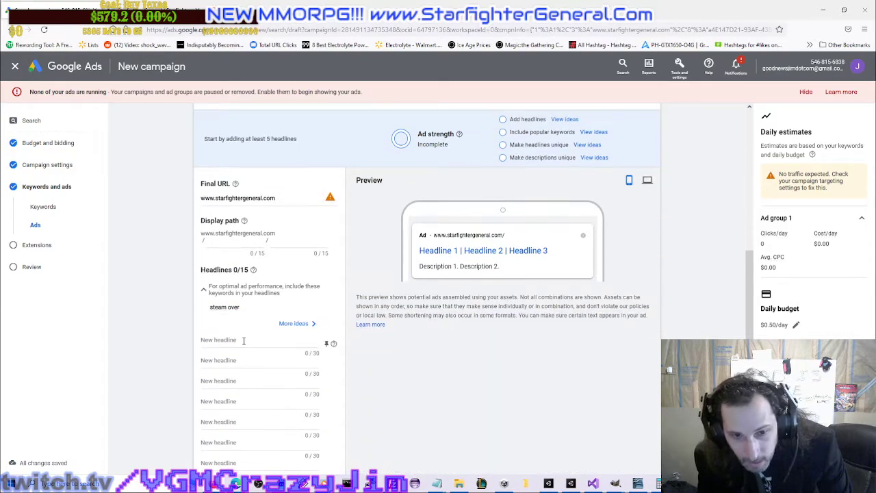
scroll(244, 341, "down", 4)
scroll(246, 342, "up", 8)
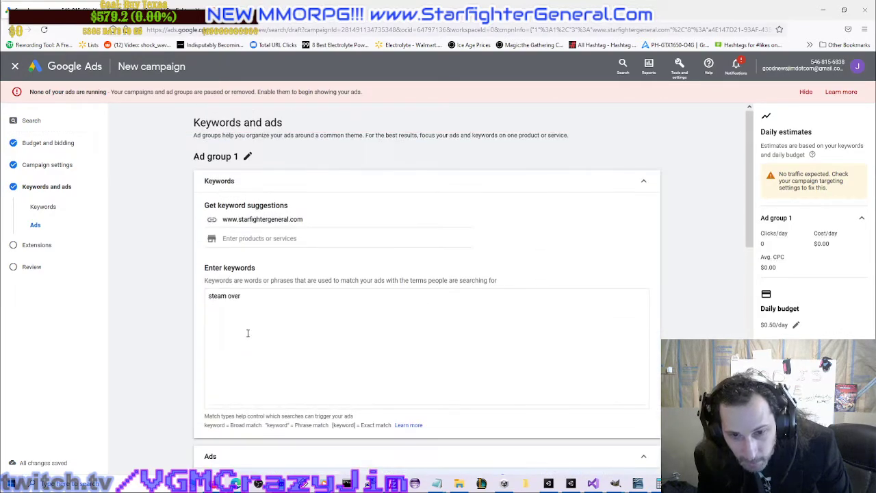
scroll(236, 277, "down", 2)
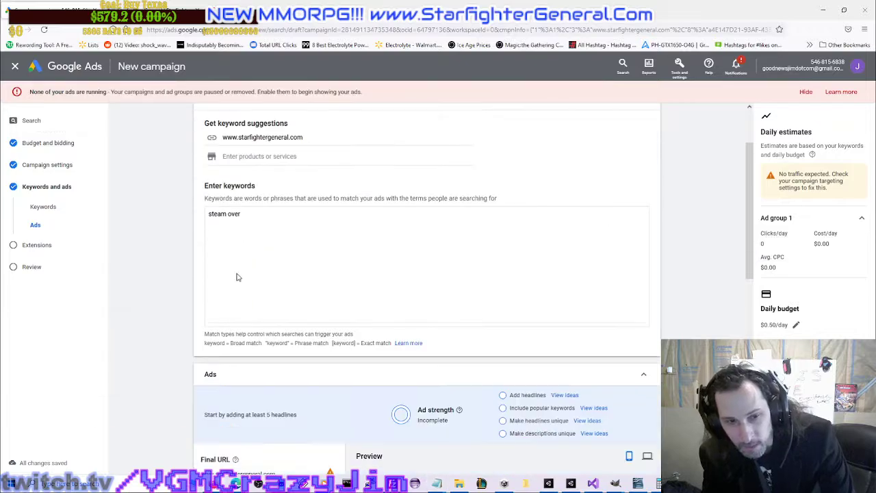
scroll(236, 277, "down", 3)
scroll(247, 281, "up", 4)
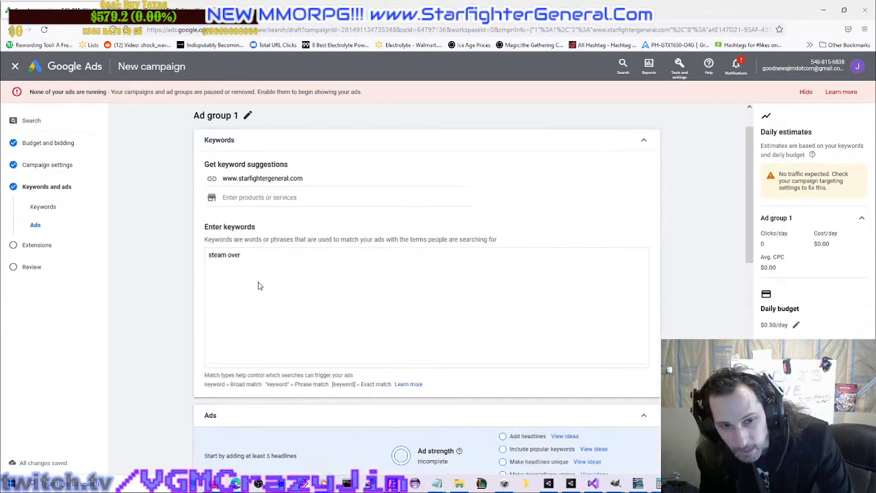
Consult the UX rules in design.txt in Notepad again, and return to the ad headlines and descriptions in Google Ads
key("alt+Tab")
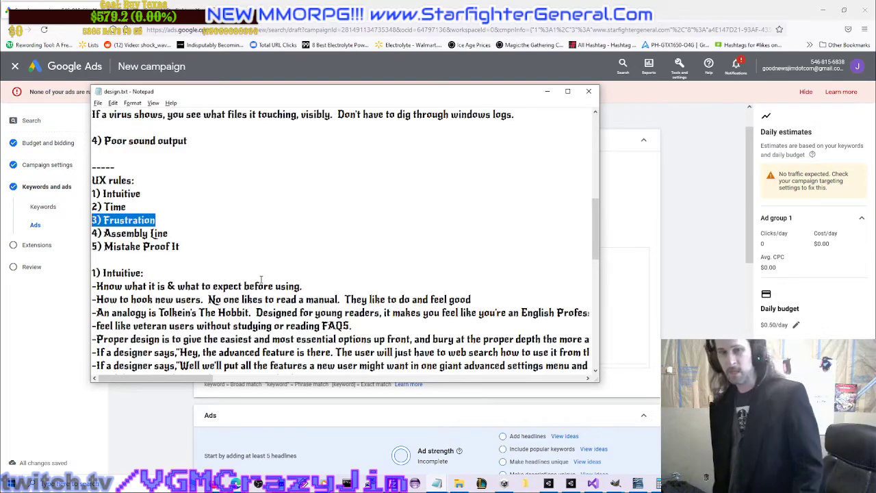
key("alt+Tab")
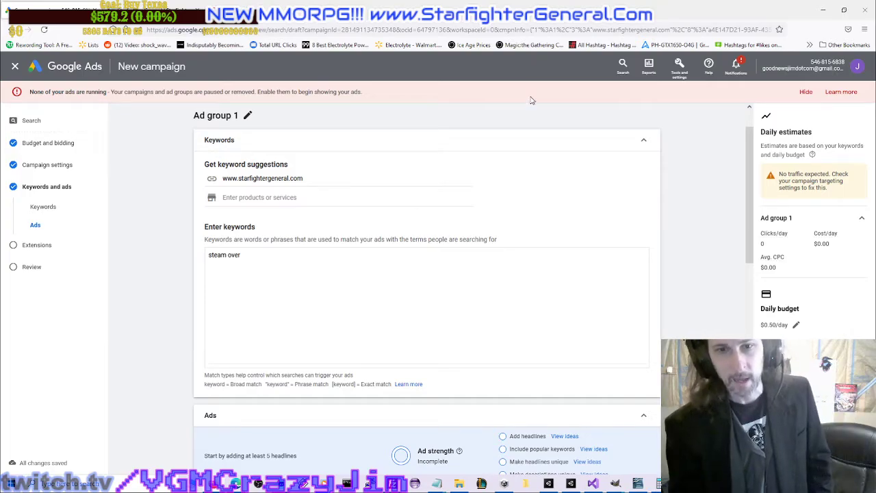
scroll(675, 110, "down", 1)
scroll(676, 110, "down", 4)
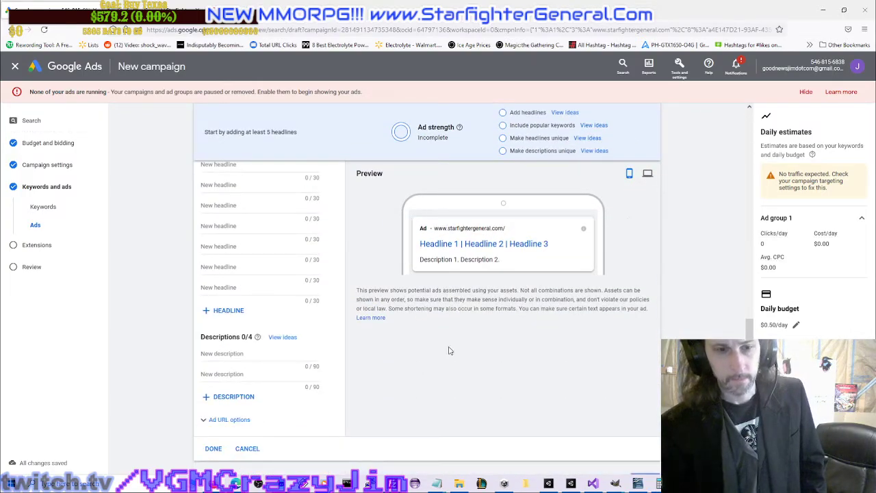
Clear the "steam over" keyword from the Enter keywords box of Ad group 1
scroll(301, 360, "up", 7)
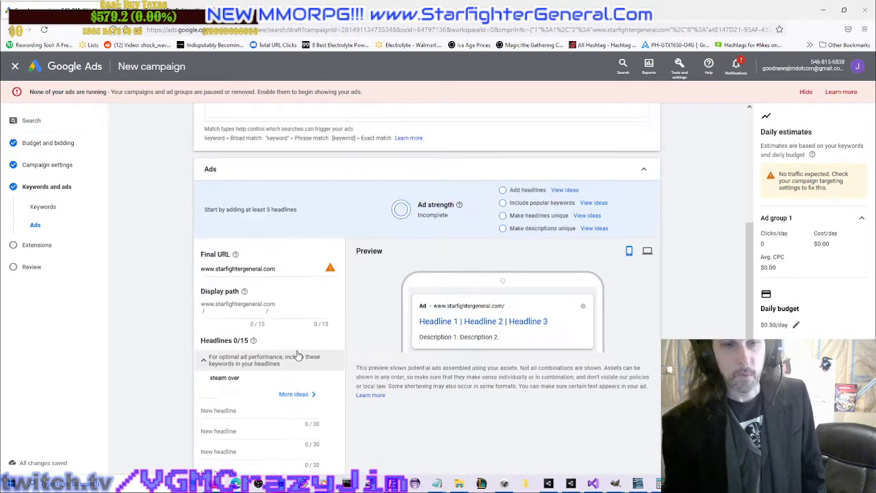
scroll(292, 350, "up", 2)
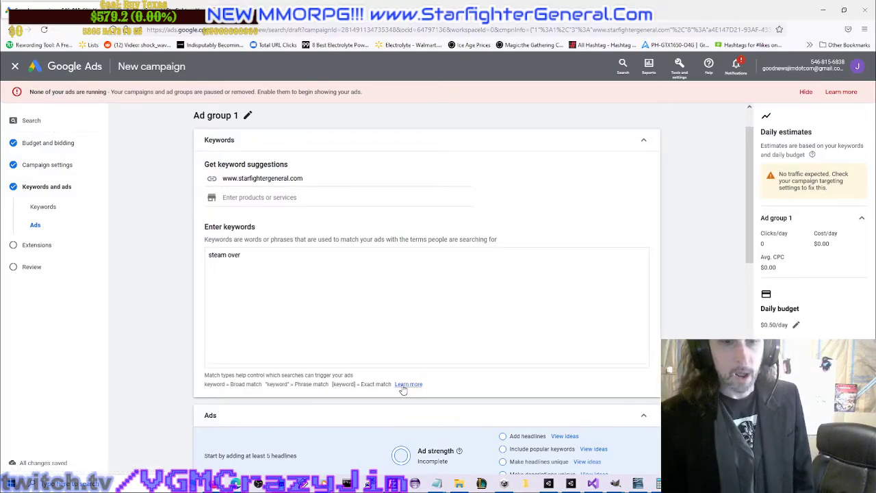
scroll(409, 388, "down", 1)
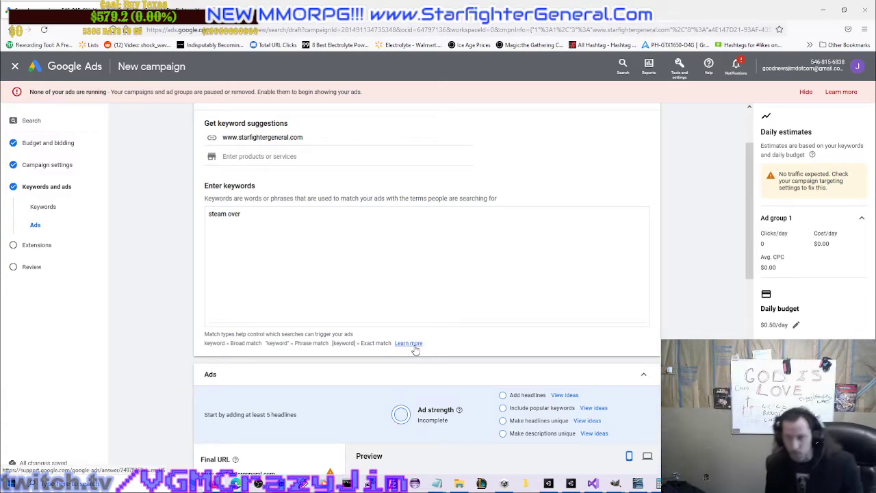
left_click(352, 248)
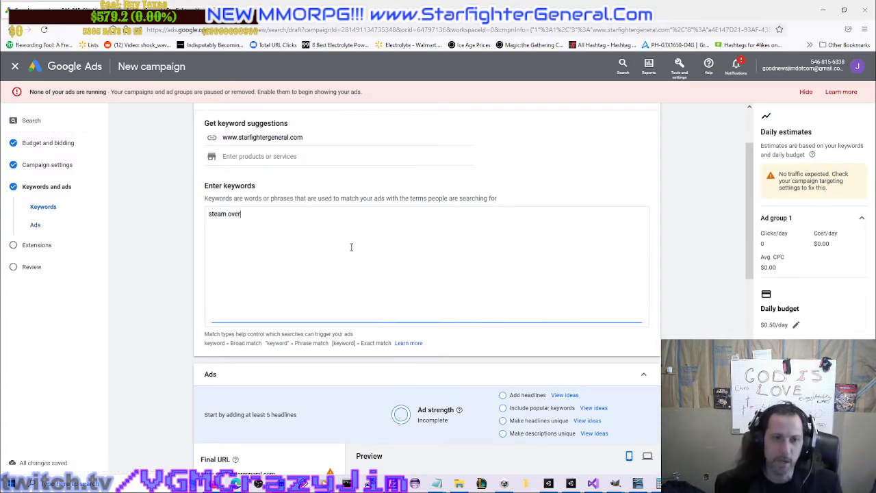
key("ctrl+a")
key("BackSpace")
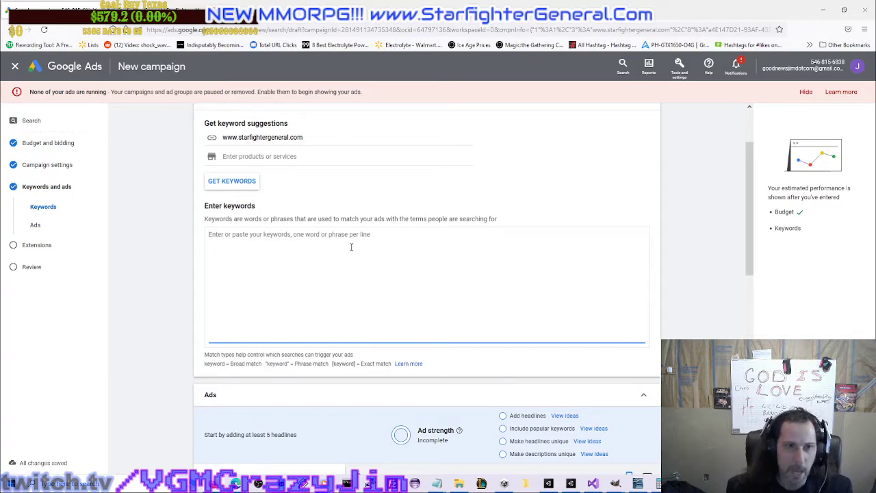
Switch to the Starfighter General website and highlight candidate keywords in the free admission article, such as "ways", "level", "Buy" and "role play"
left_click(185, 5)
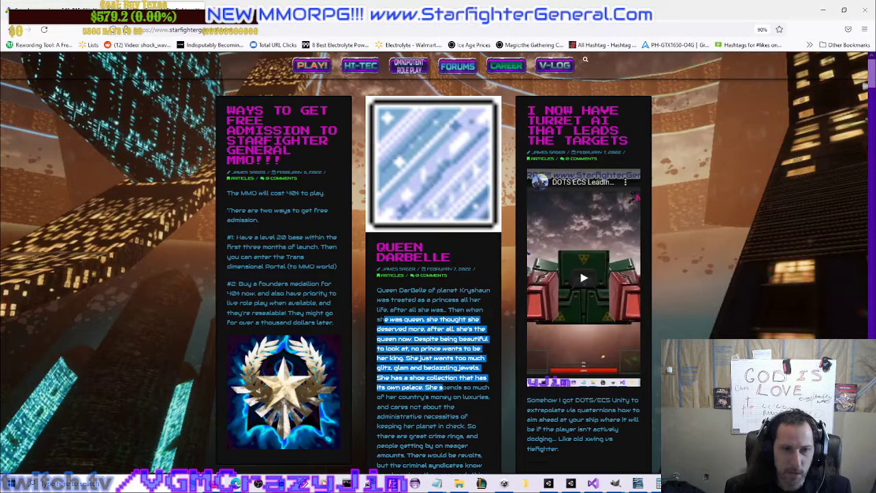
double_click(236, 210)
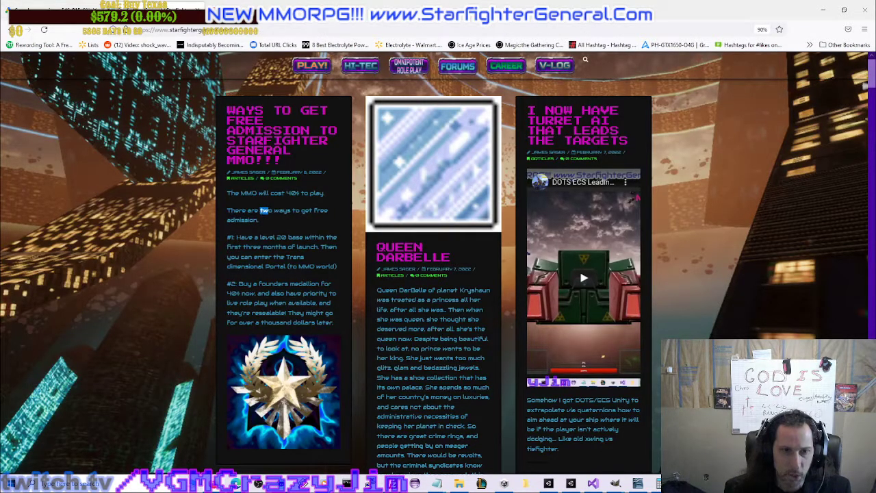
double_click(286, 211)
double_click(285, 211)
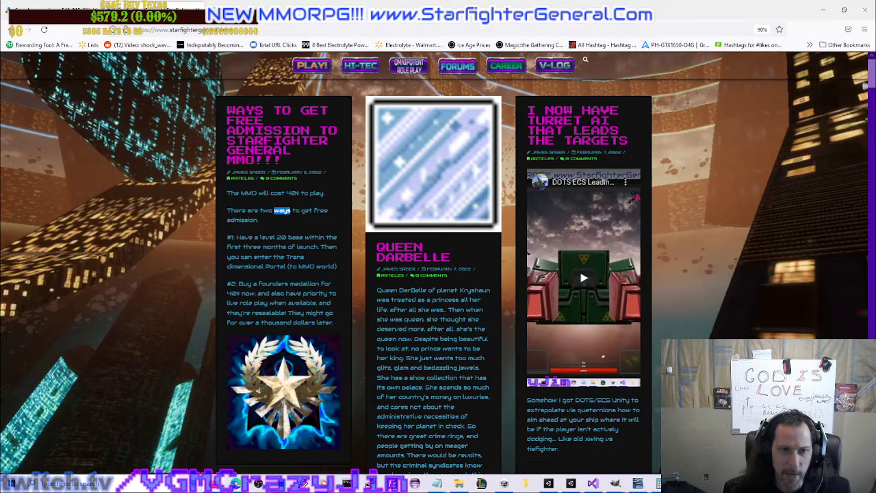
double_click(267, 237)
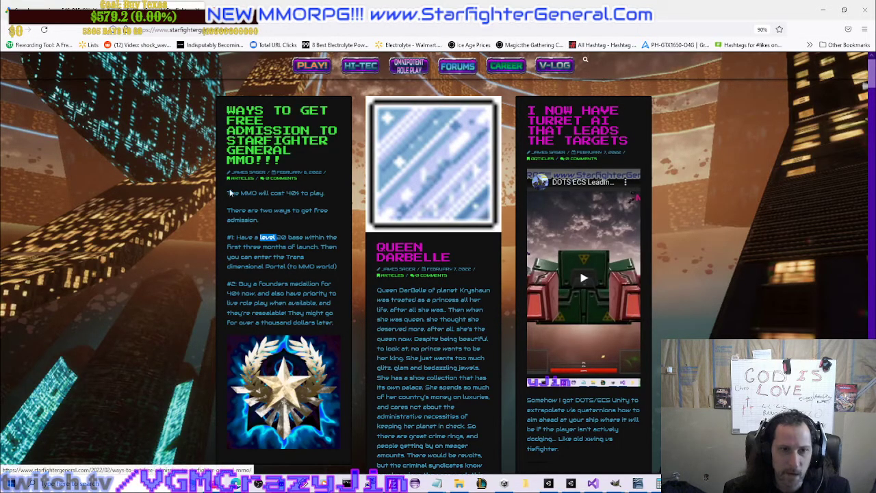
left_click(248, 284)
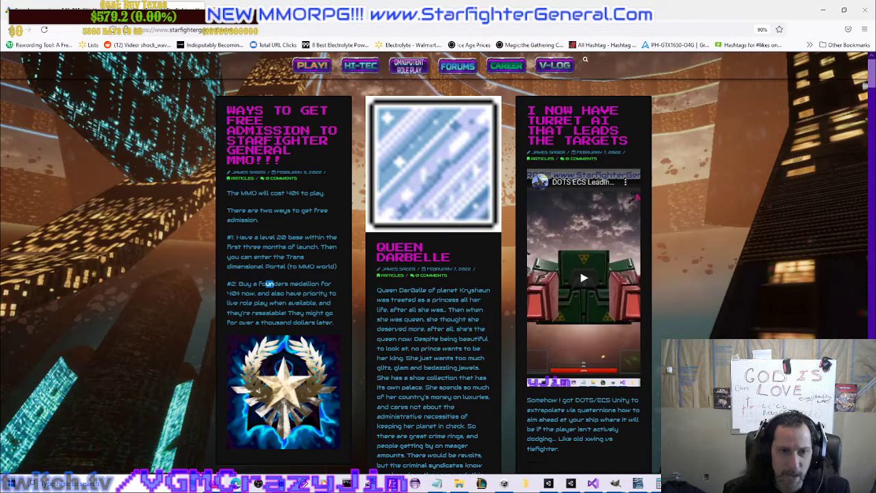
left_click_drag(239, 283, 252, 283)
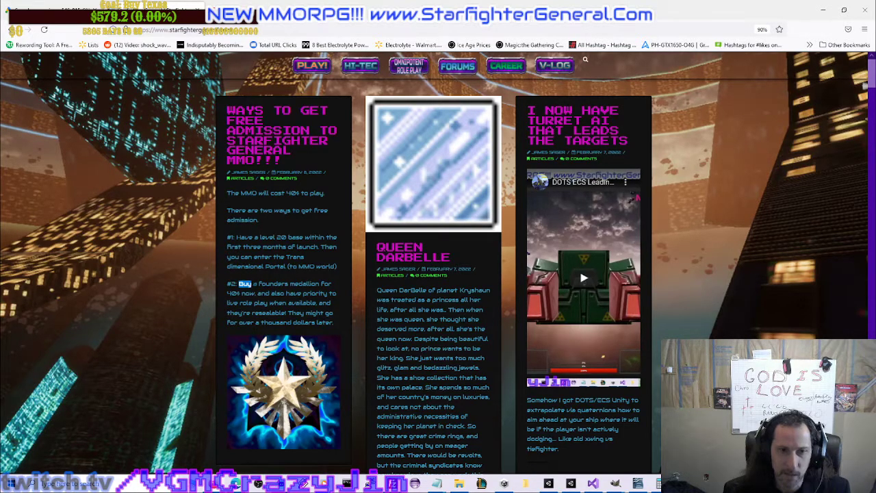
left_click(247, 284)
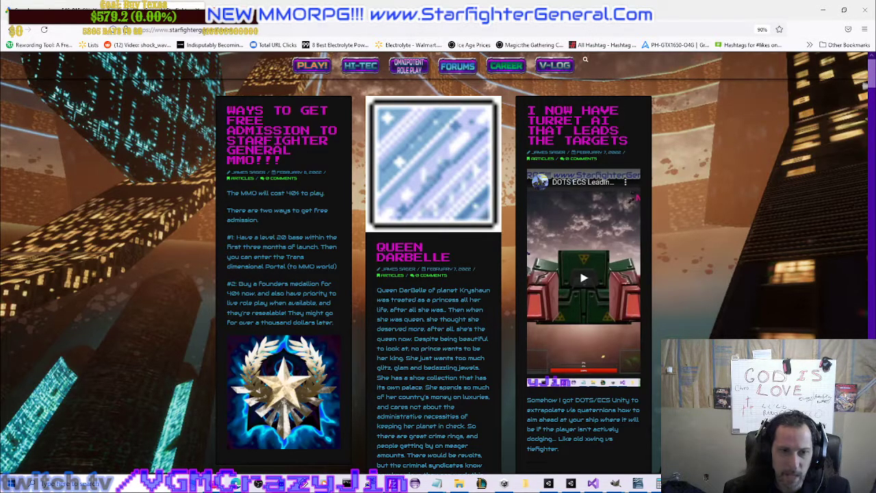
left_click_drag(239, 302, 270, 303)
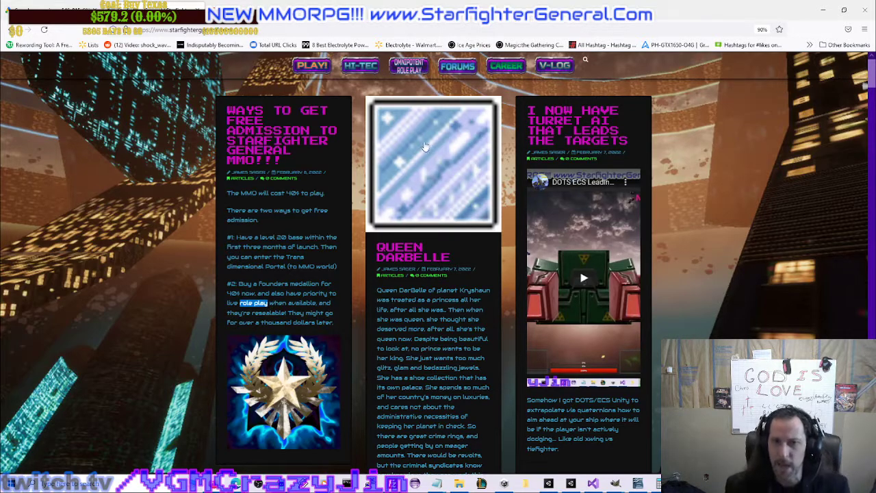
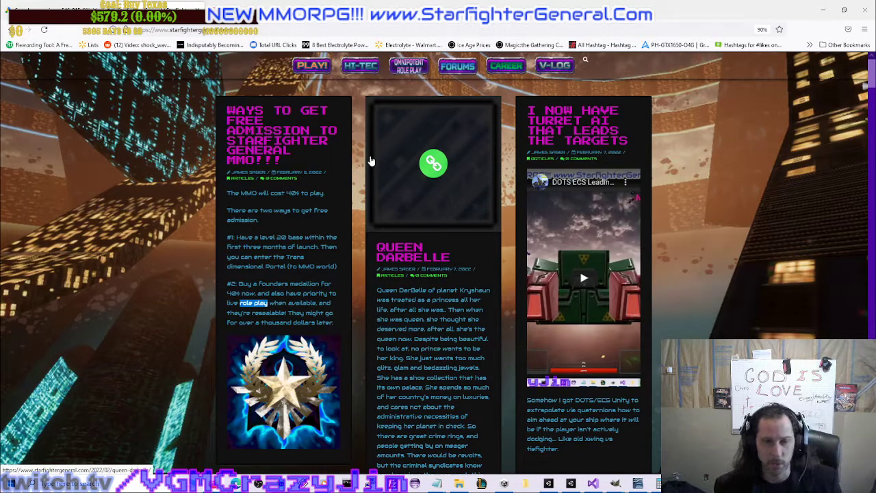
Return to the Google Ads campaign form and look over the Keywords and ads section from the keyword suggestions down
key("alt+Tab")
key("alt+Tab")
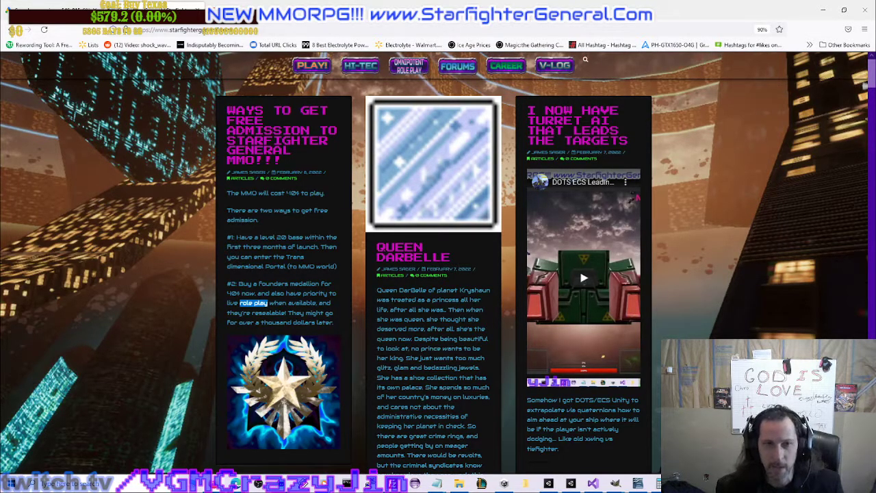
key("ctrl+Tab")
key("ctrl+Tab")
key("ctrl+Tab")
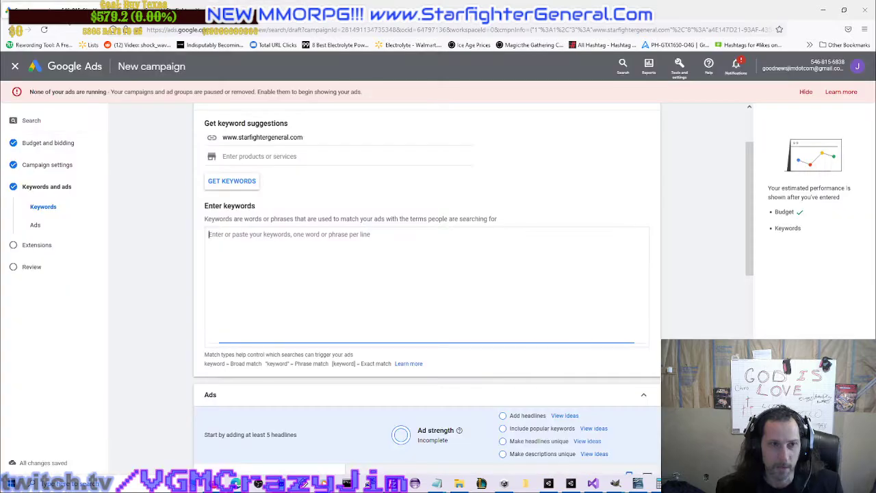
scroll(347, 217, "down", 5)
scroll(360, 235, "up", 6)
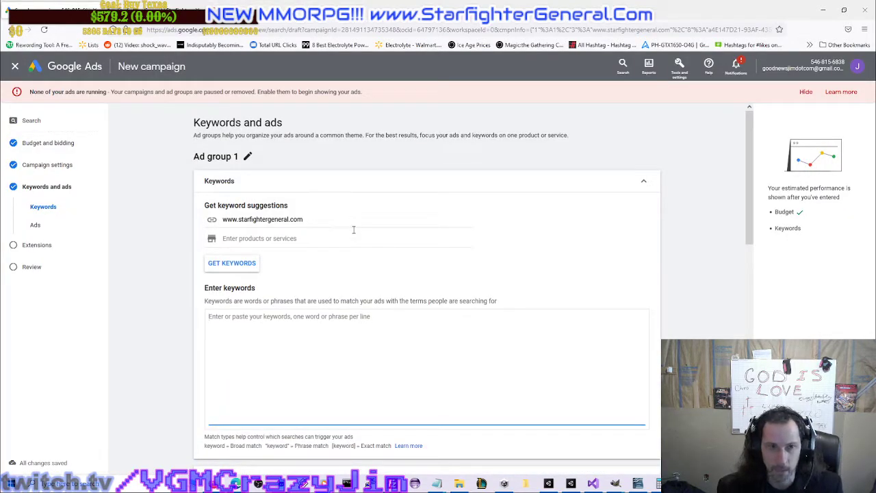
Start a new blank document in Notepad and enter the heading "How do we automate keywords->" followed by an empty line
key("alt+Tab")
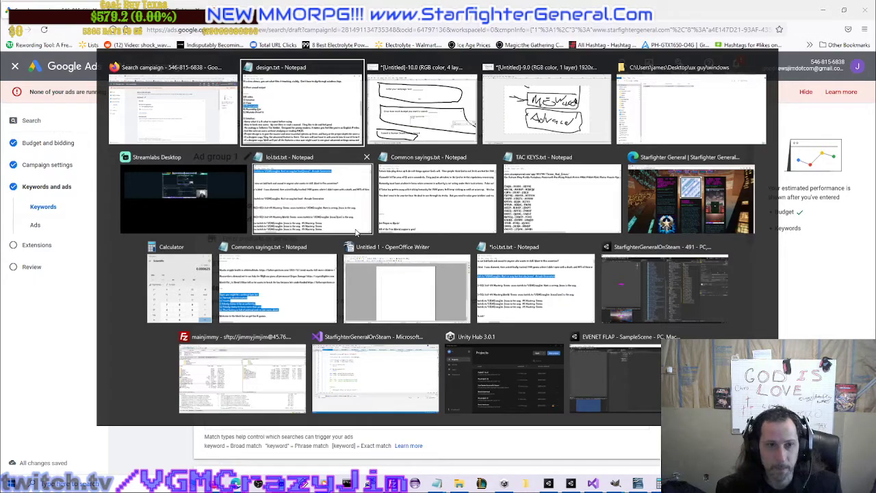
key("alt+Tab")
key("alt+Tab")
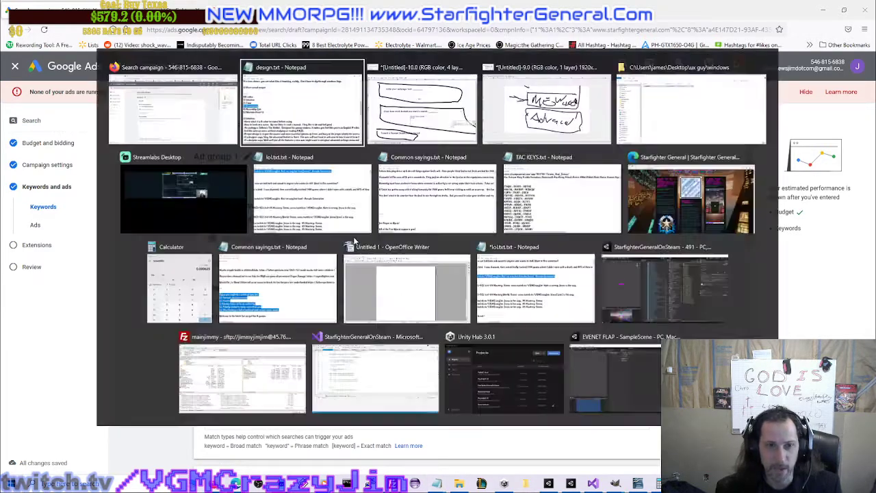
key("alt+f")
key("n")
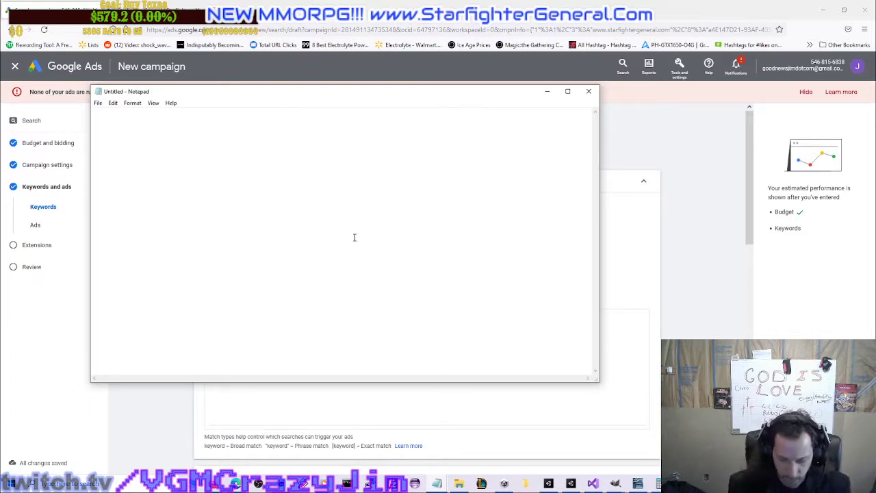
type("How do we auto")
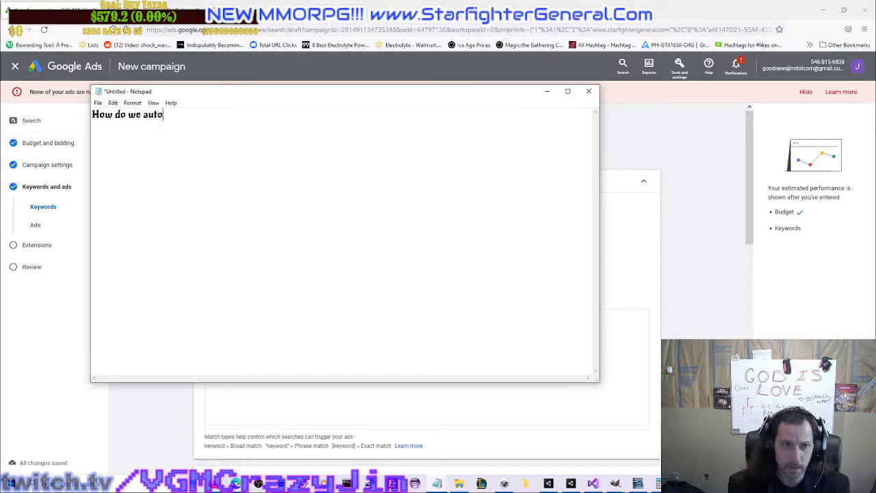
type("mate keyw")
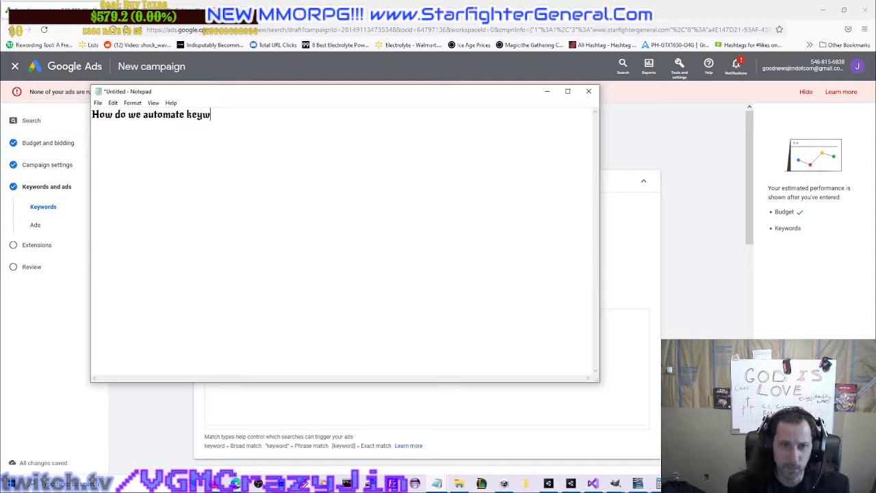
type("ords")
key("Return")
key("Return")
key("BackSpace")
key("BackSpace")
type("-")
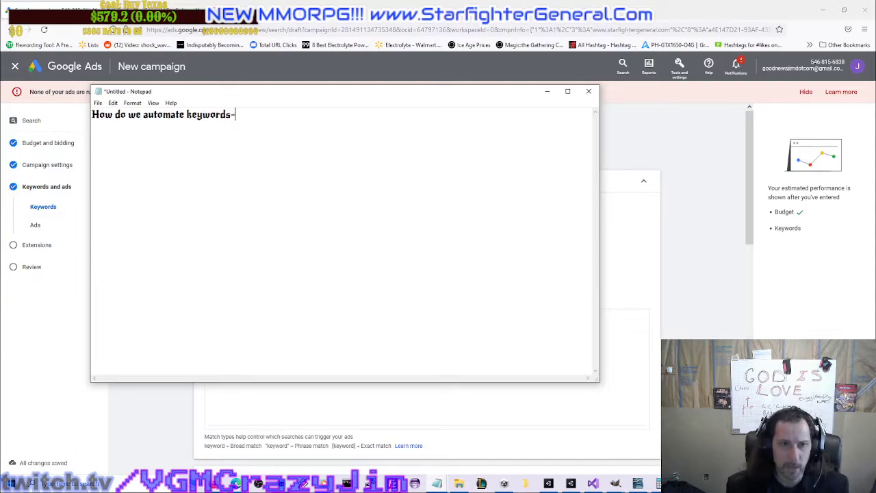
type(">")
key("Return")
key("Return")
List the ideas "#1: Scrape the webpage" and "#2: Major key words" on separate lines under the heading
type("#1")
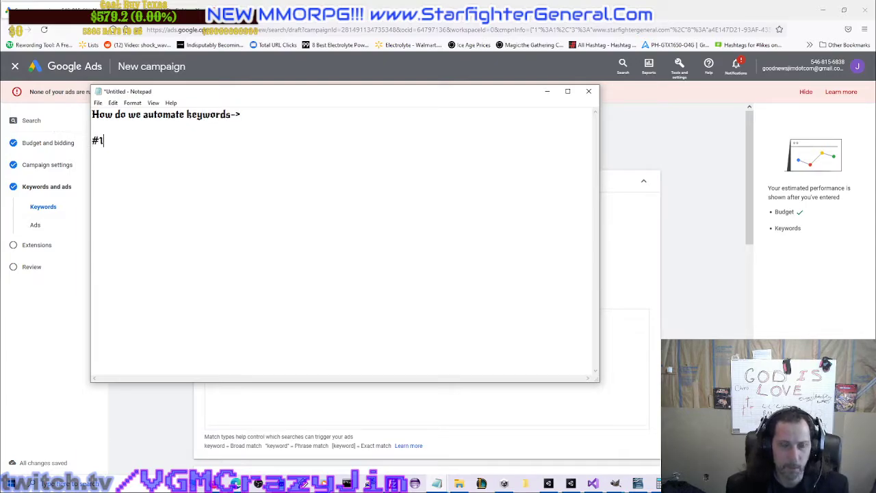
type(": Scr")
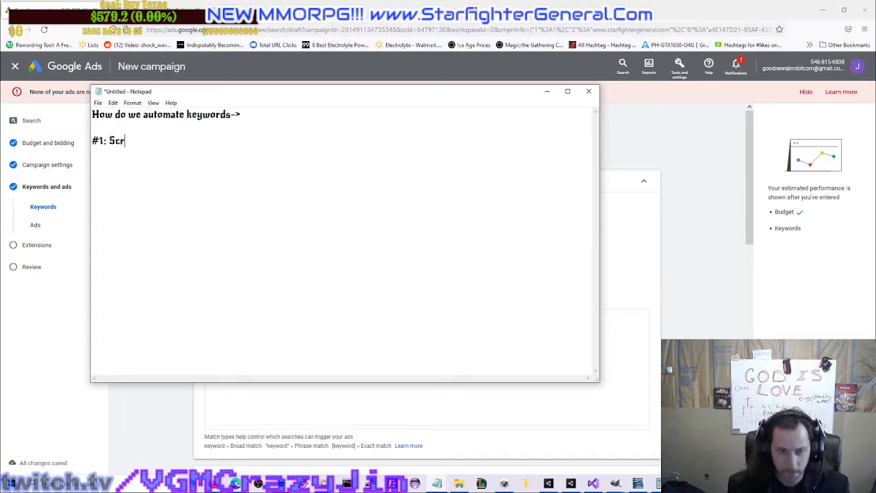
type("ape the webpage ")
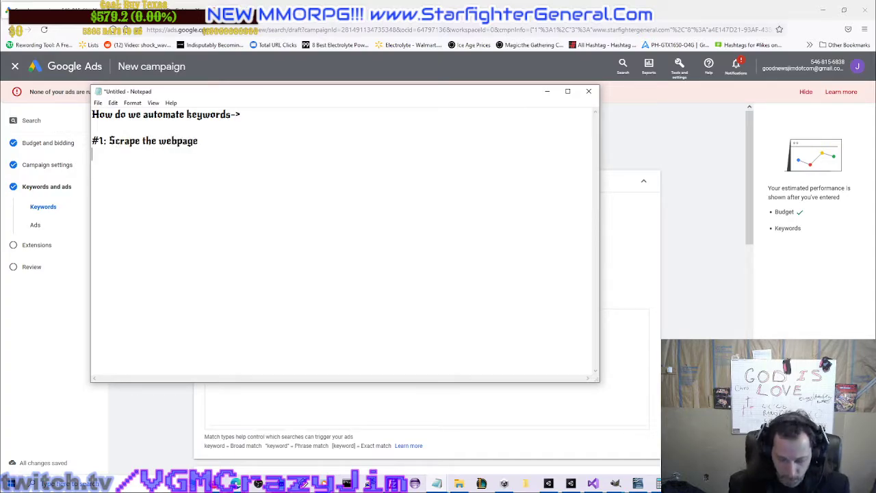
type("#2")
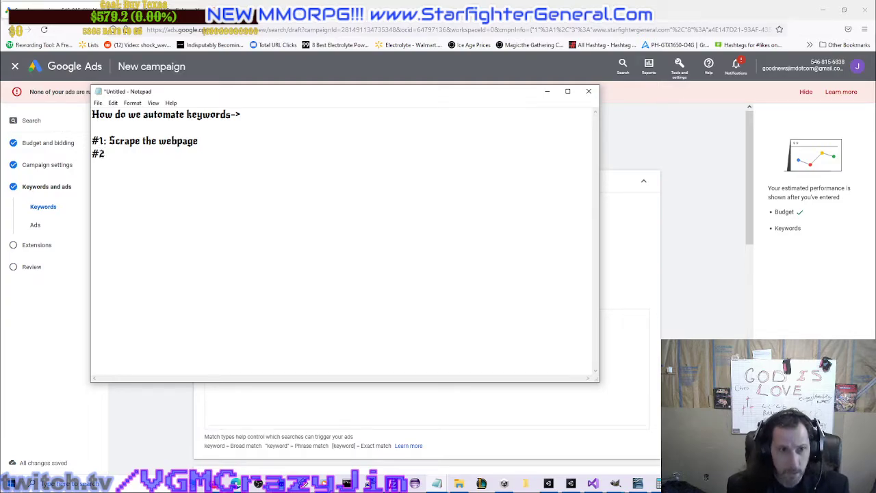
type(": Major key")
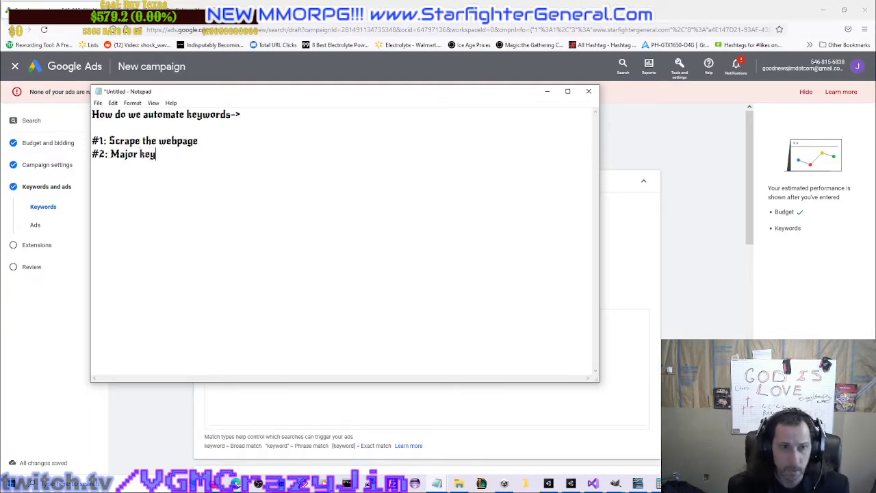
type(" words")
key("Return")
key("Return")
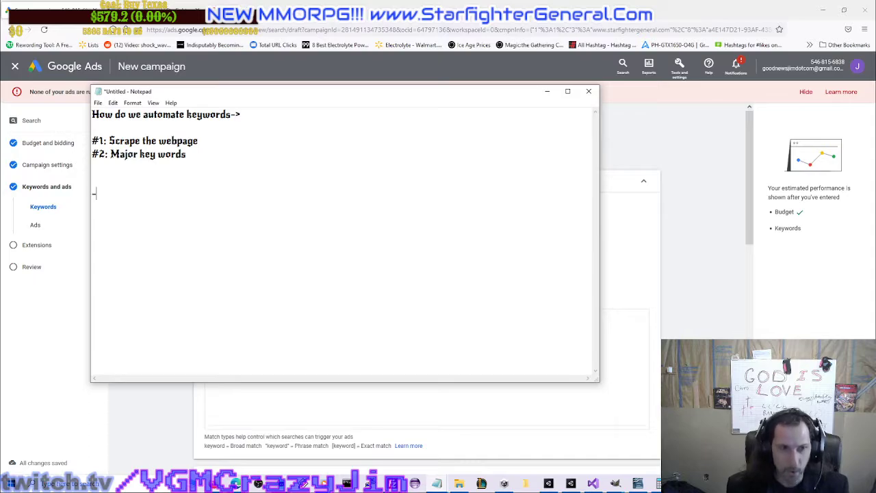
Add the line "-> White list of words that are irrelevant" below the list and return to the Starfighter General website in the browser
type("-> Whi")
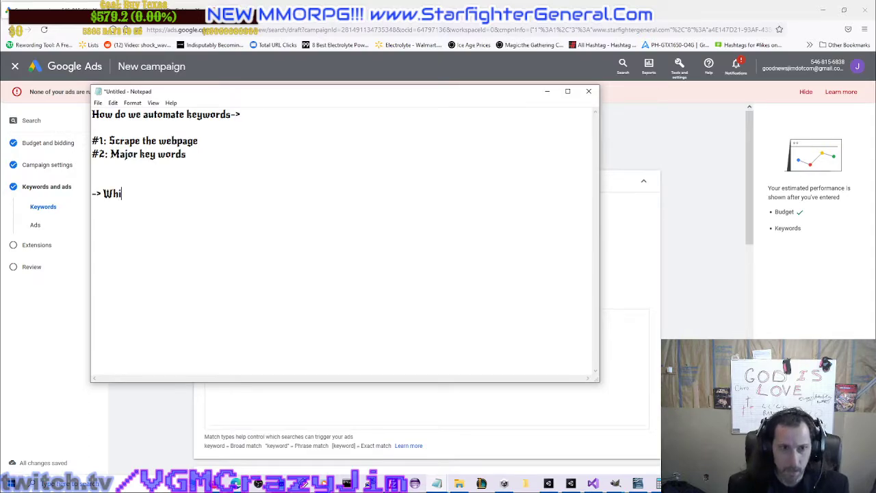
type("te list of")
key("BackSpace")
key("BackSpace")
type("o")
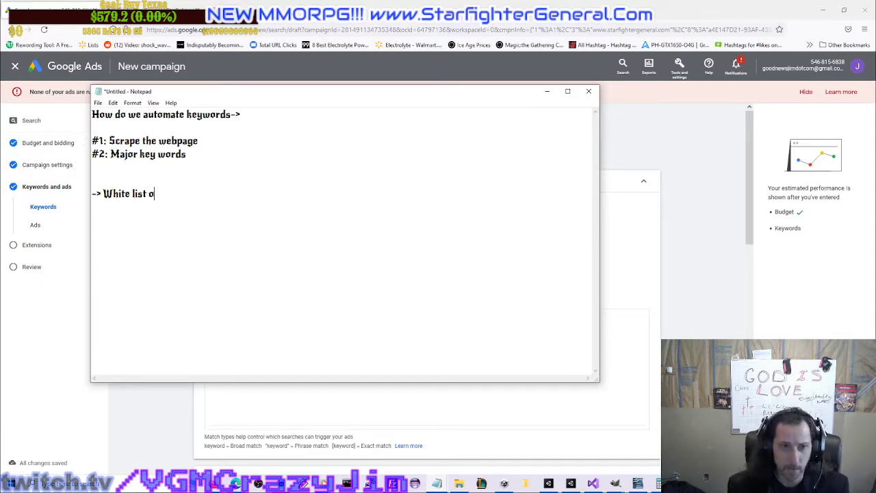
type("f words tyha")
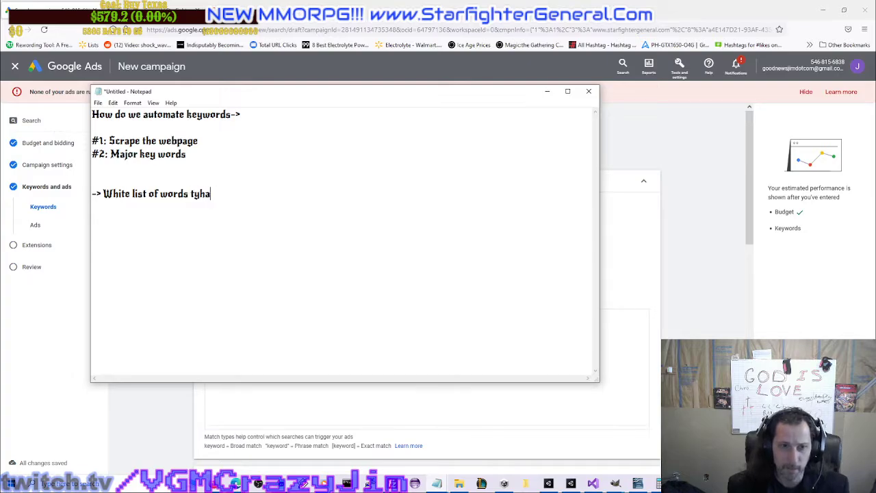
key("BackSpace")
key("BackSpace")
key("BackSpace")
key("BackSpace")
type("that are i")
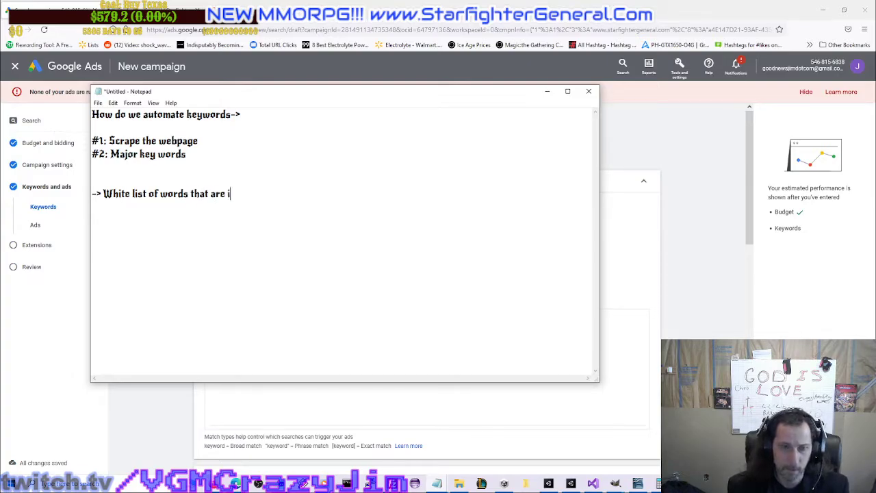
type("rrelevant")
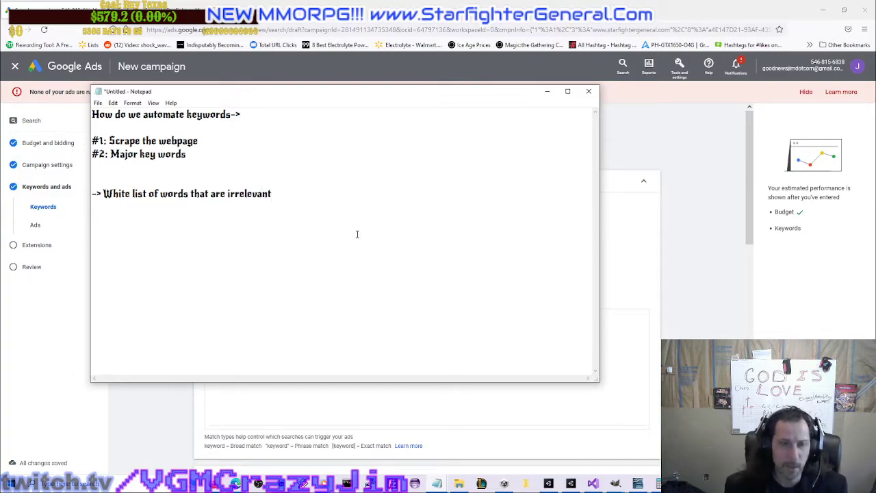
key("alt+Tab")
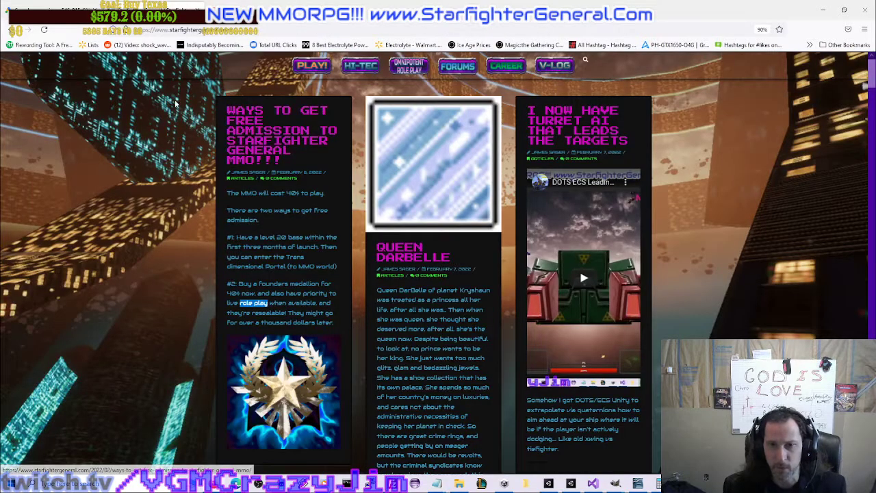
Examine the free-admission article on the Starfighter General site, highlighting filler words and candidate keywords such as "MMO", "STARFIGHTER", "play" and "dimensional"
scroll(176, 103, "down", 5)
scroll(219, 195, "up", 5)
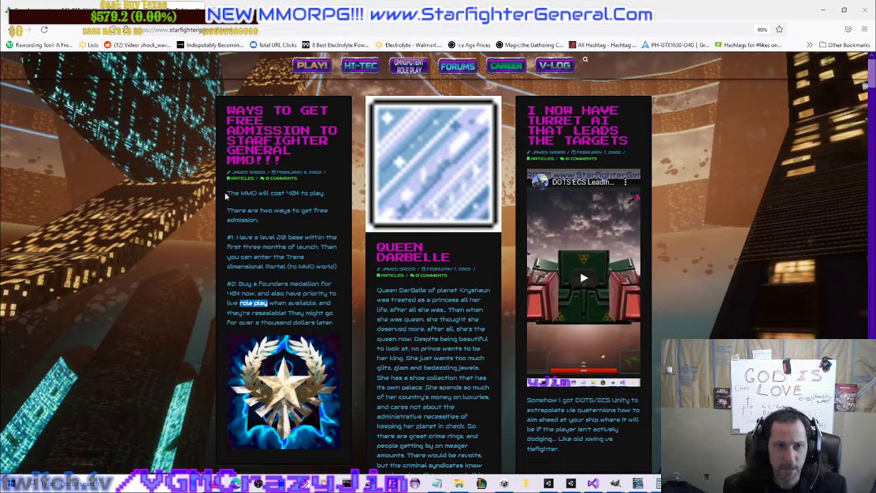
left_click_drag(227, 194, 241, 194)
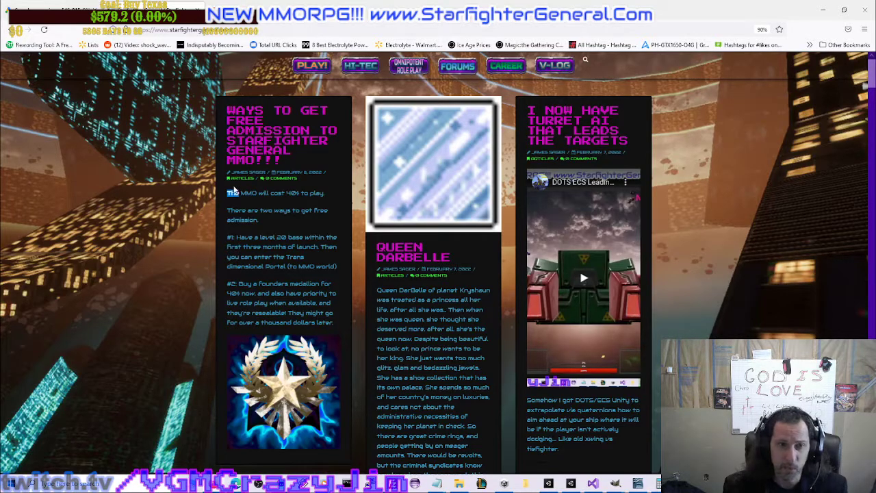
left_click_drag(241, 194, 247, 193)
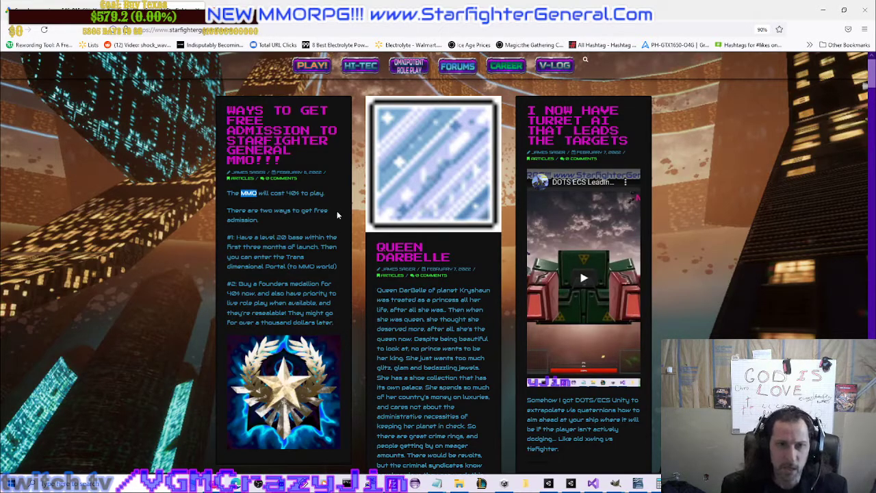
left_click_drag(226, 141, 330, 146)
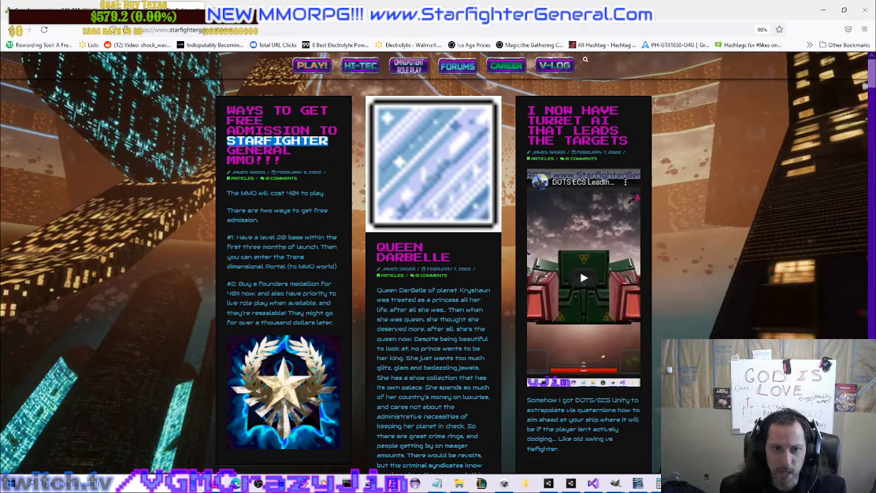
left_click_drag(258, 193, 324, 193)
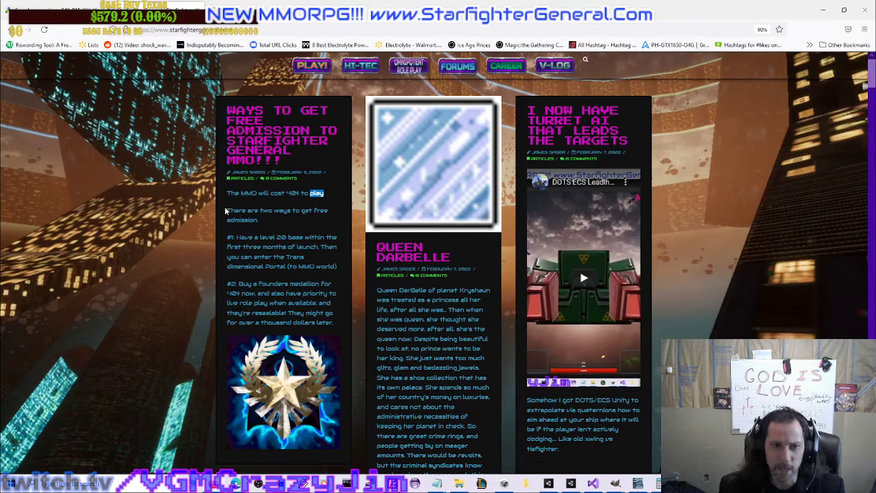
left_click_drag(227, 210, 255, 220)
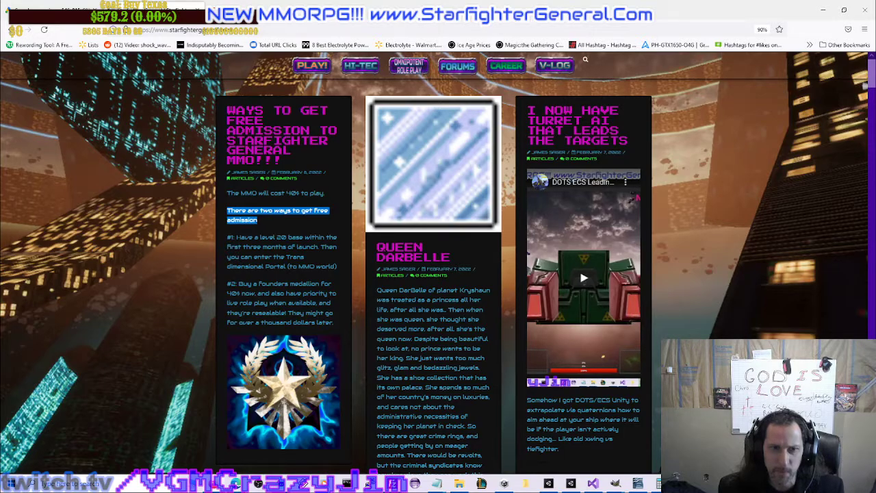
left_click_drag(258, 219, 333, 214)
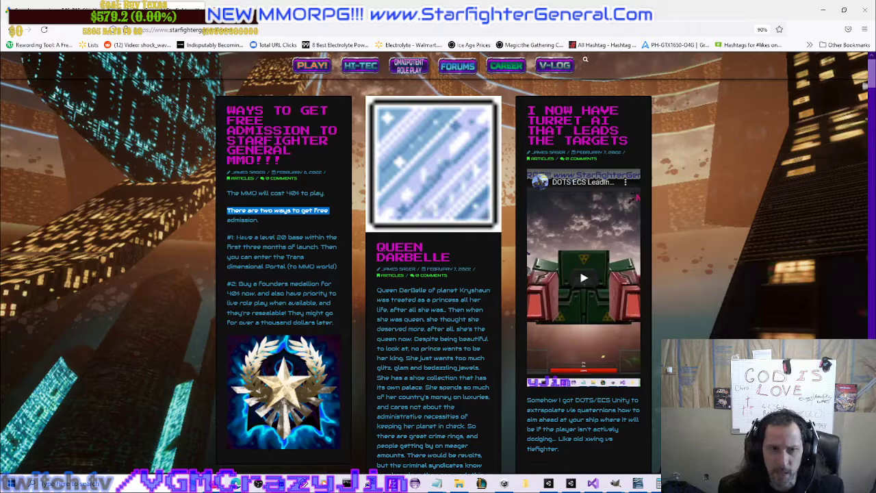
left_click_drag(228, 268, 262, 268)
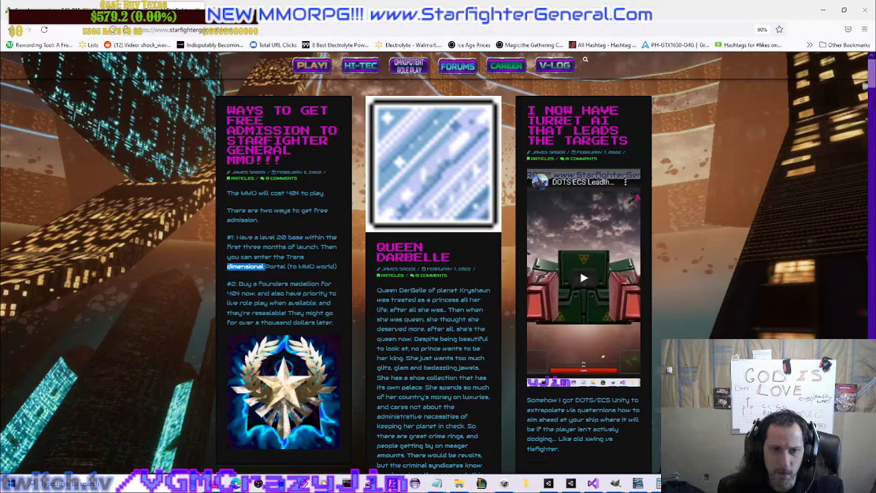
left_click_drag(299, 267, 312, 267)
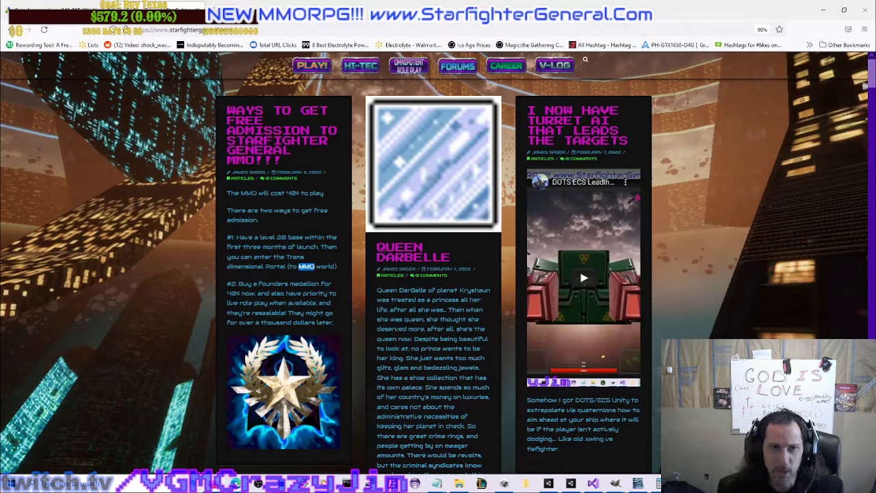
Switch to the Notepad notes and add "Remove all the white listed words" under the white list line, followed by an empty line
key("alt+Tab")
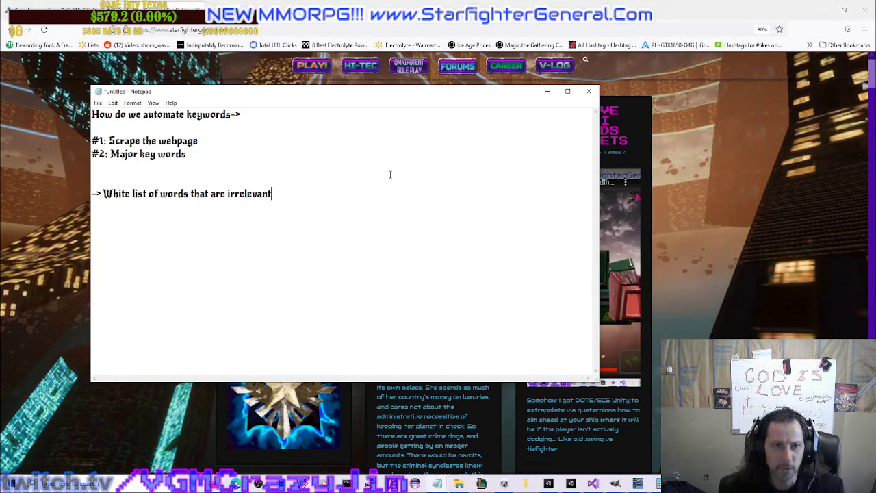
type("R")
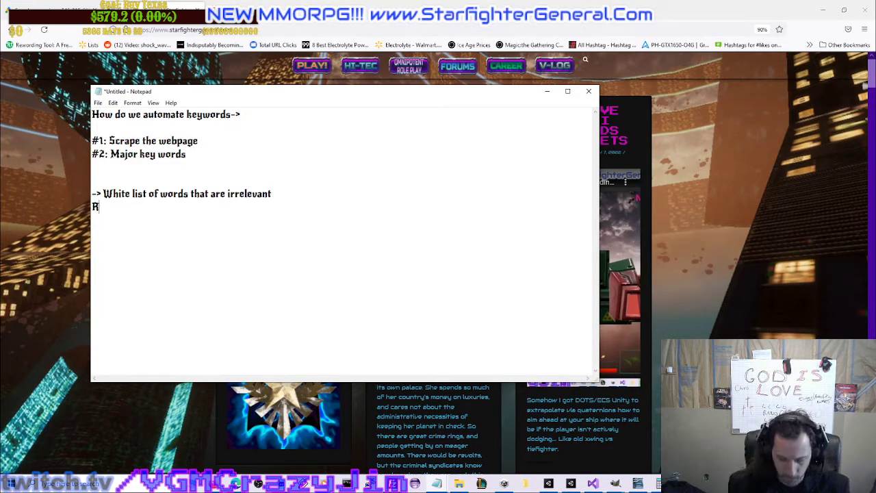
type("emove all the whi")
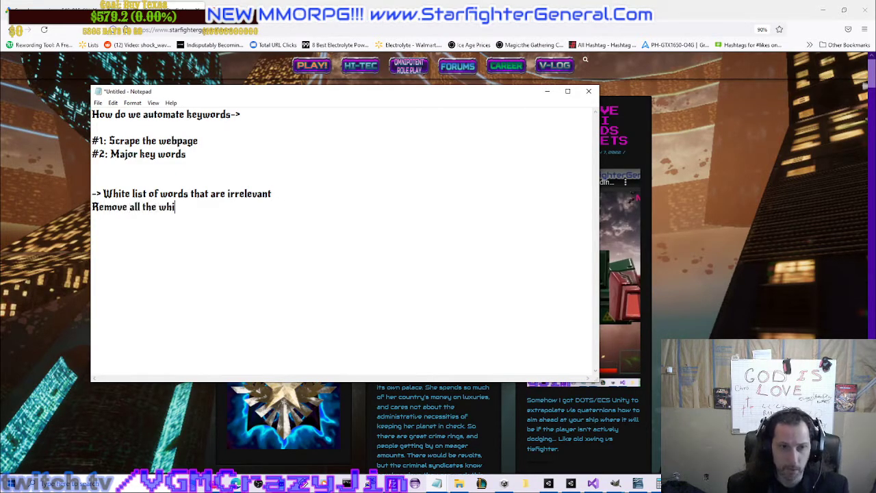
type("te listed words")
key("Return")
key("Return")
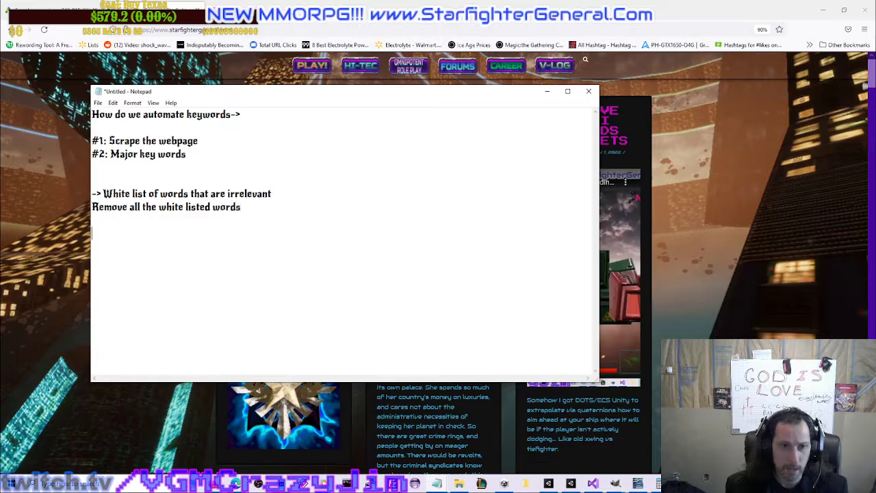
Add the line "-> Next you look for relevant words" and, below an empty line, start a keyword line with "MMO Starfighter"
type("-> Next")
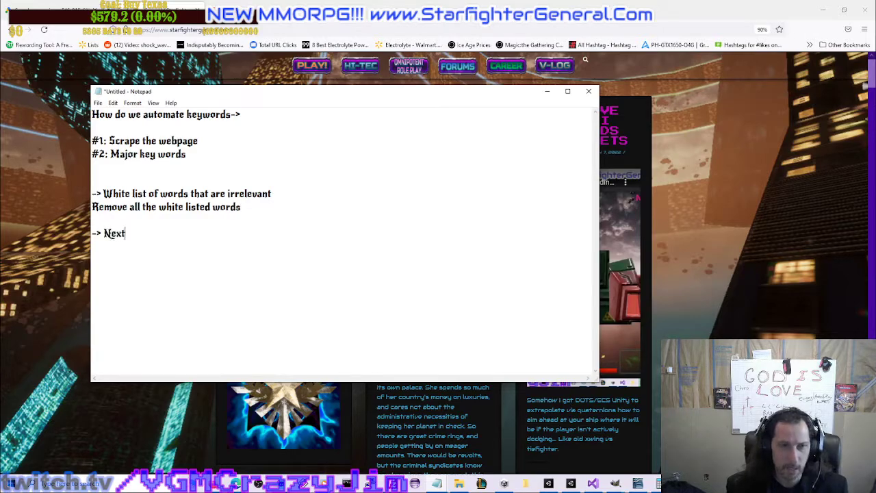
type(" you loo")
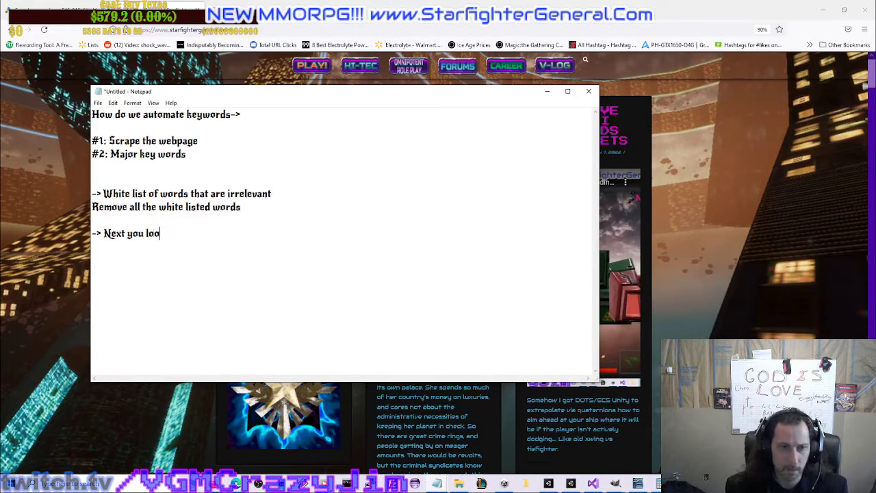
type("k for relevant wo")
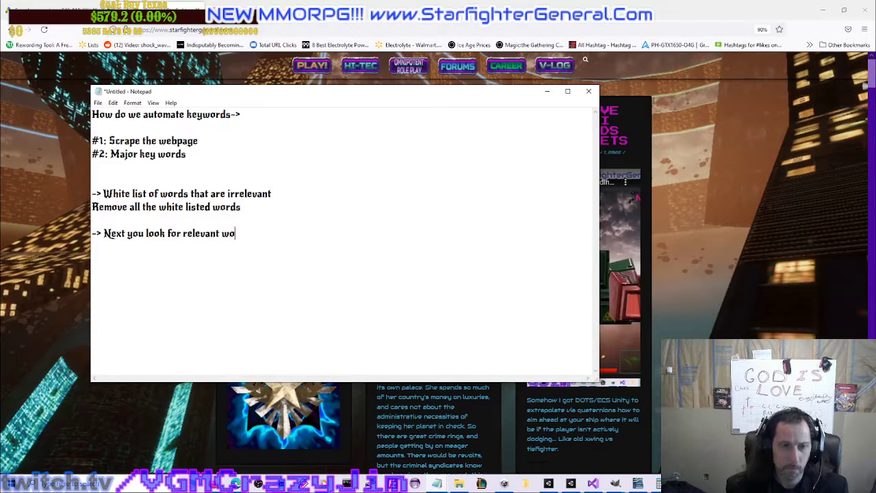
type("rds  MMO Starfighter")
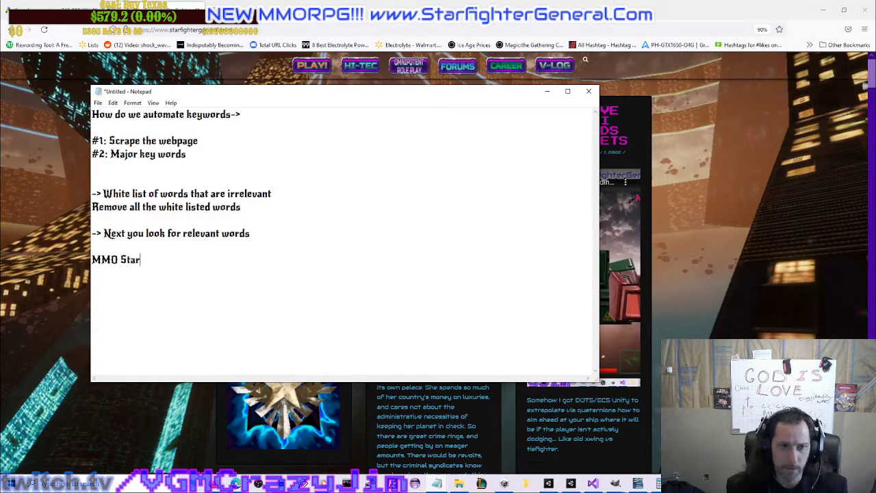
Check the website's Queen Darbelle article for relevant words and append "planet crime" to the keyword line in Notepad
key("alt+Tab")
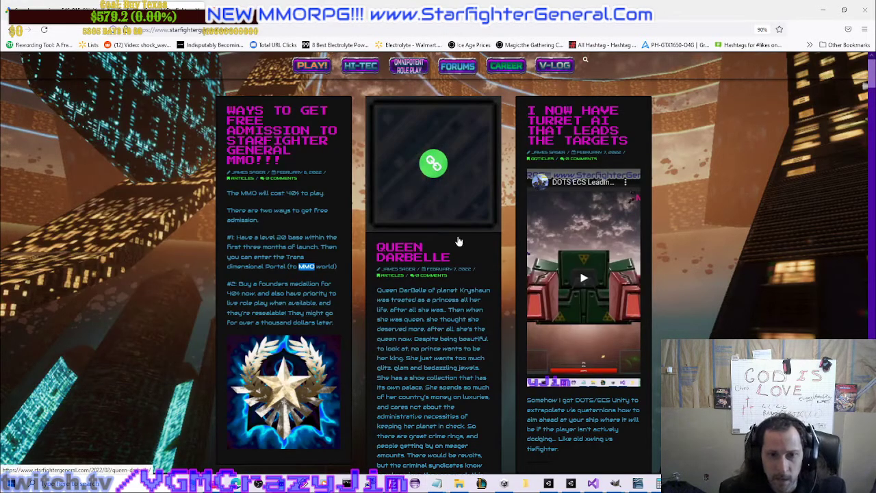
key("alt+Tab")
type("planet")
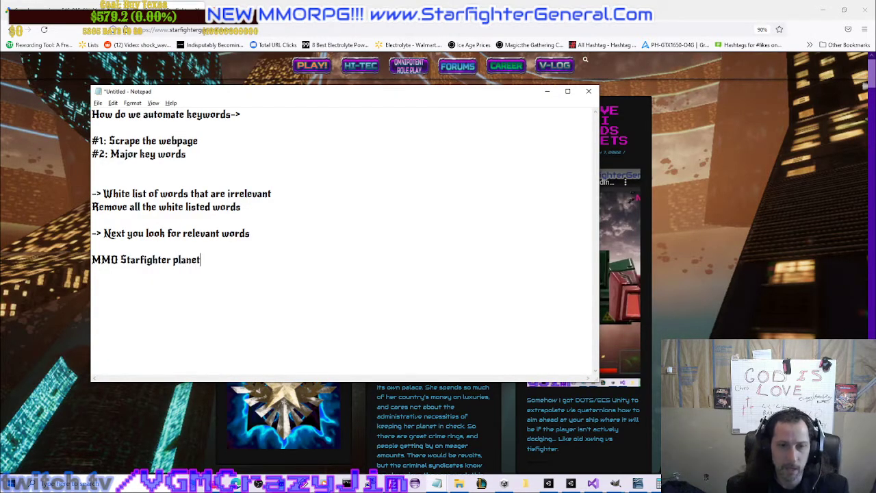
key("alt+Tab")
scroll(446, 315, "down", 3)
key("alt+Tab")
type("cri")
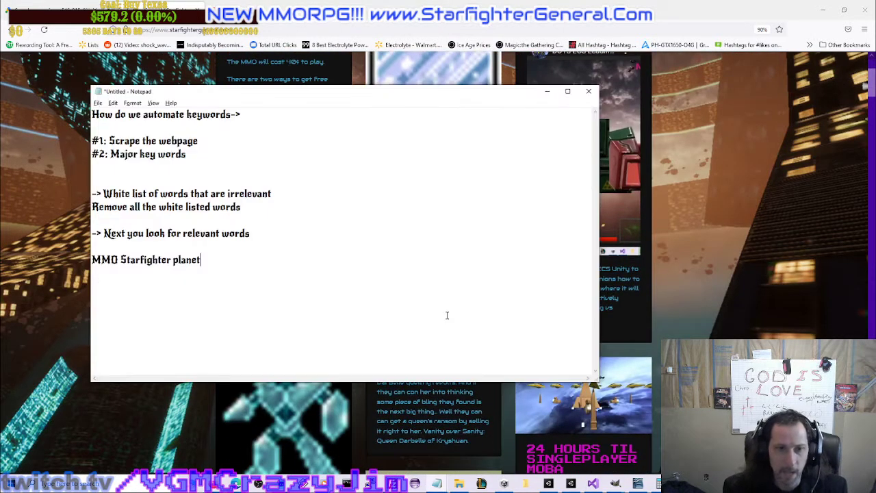
key("alt+Tab")
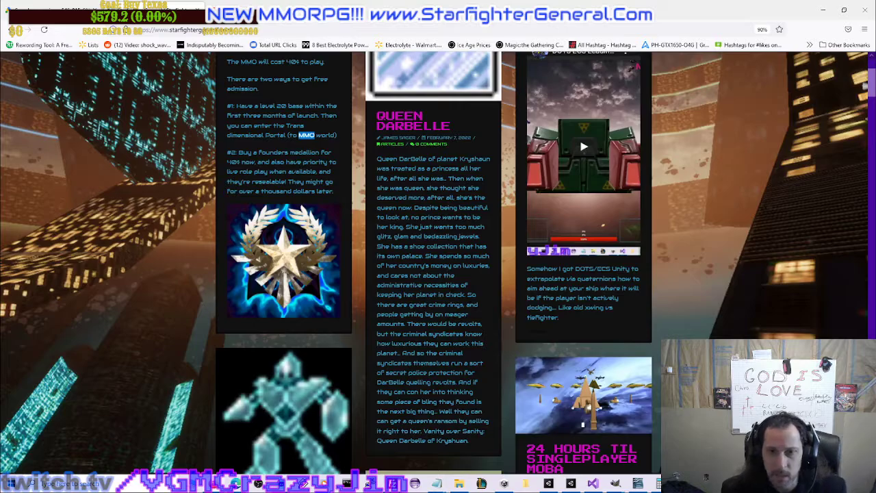
scroll(439, 274, "down", 5)
key("alt+Tab")
type("me ")
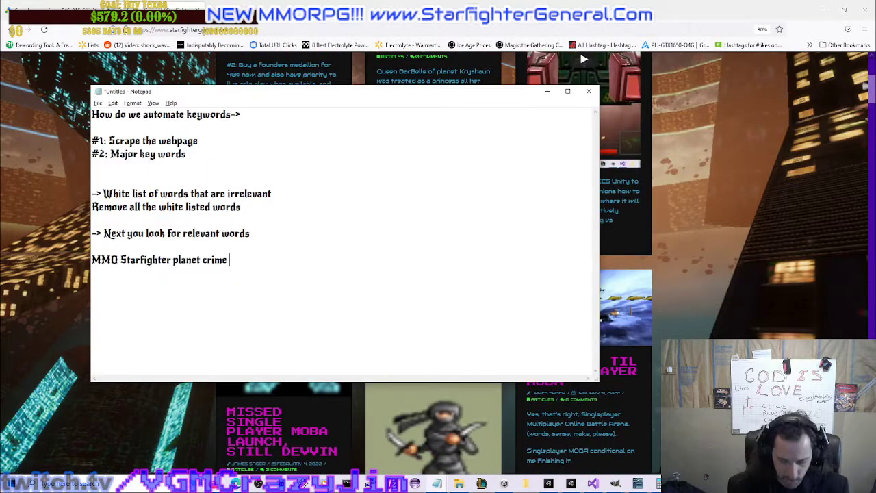
Append "DOTS/ECS Unity" to the keyword line and end the line
type("DOTS/ECS UNi")
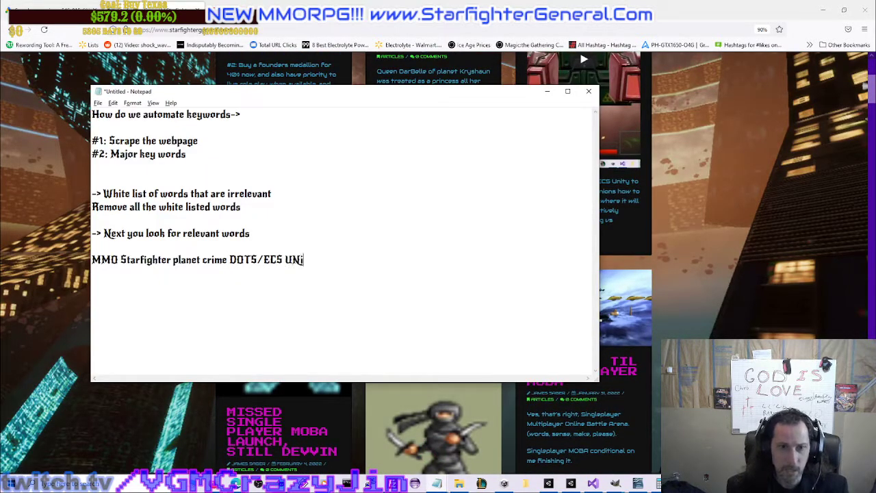
key("BackSpace")
key("BackSpace")
type("nity")
key("Return")
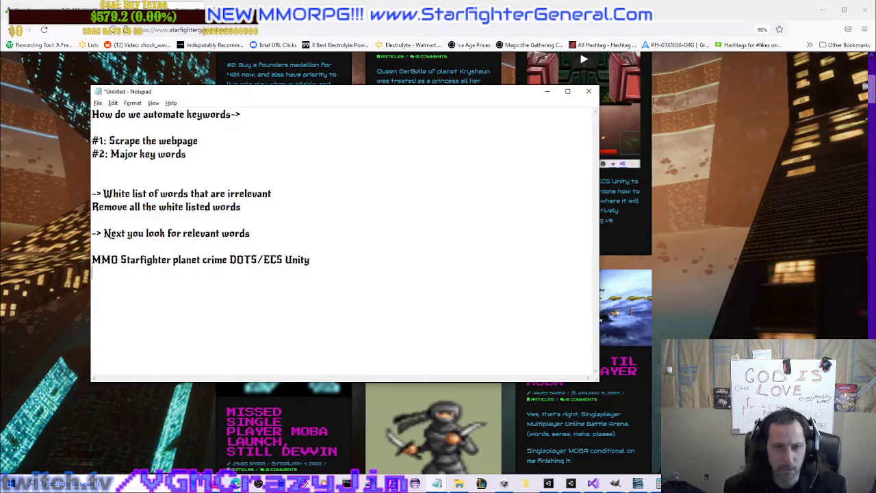
key("Up")
key("Return")
key("Return")
key("Return")
key("Return")
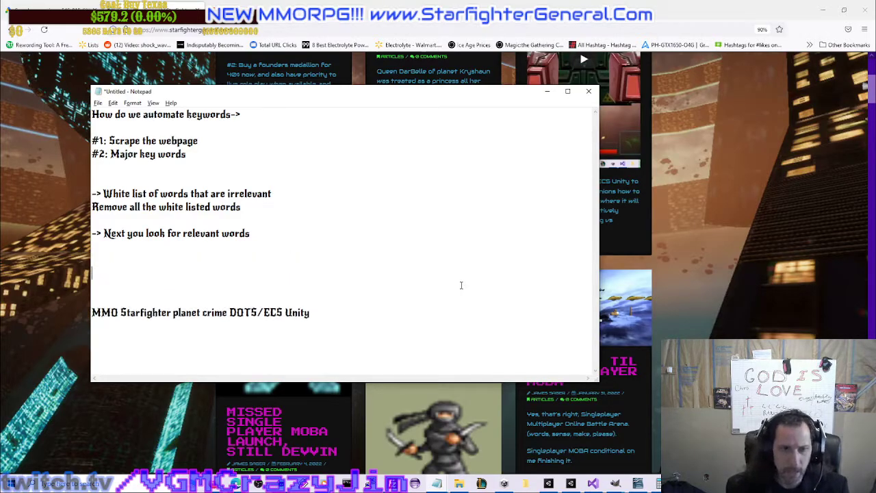
key("Up")
key("Delete")
key("Delete")
key("Delete")
key("Delete")
key("Up")
key("Up")
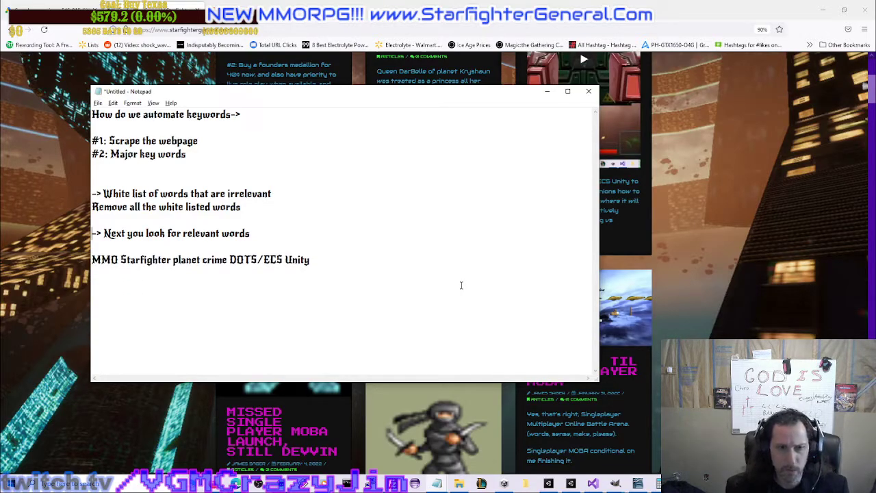
key("Down")
key("Down")
key("shift+End")
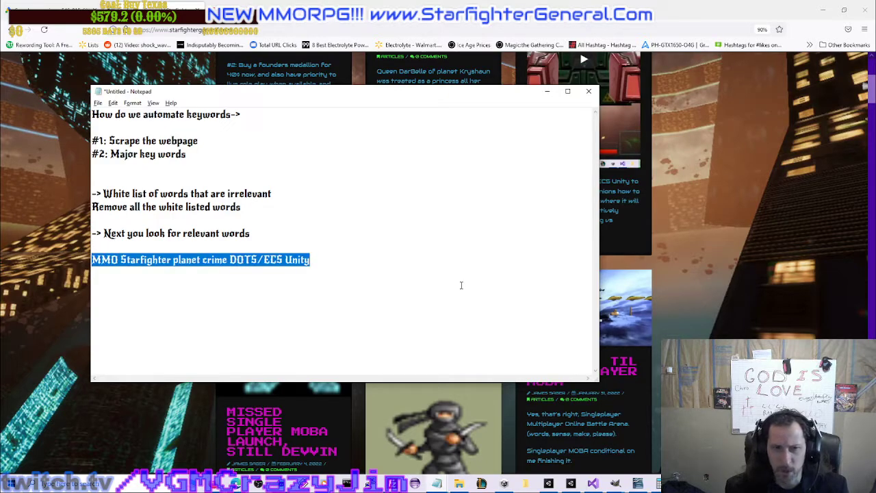
Insert four blank lines between "Remove all the white listed words" and "-> Next you look for relevant words"
key("Up")
key("Up")
key("Up")
key("Up")
key("Up")
key("Down")
key("Down")
key("Down")
key("Up")
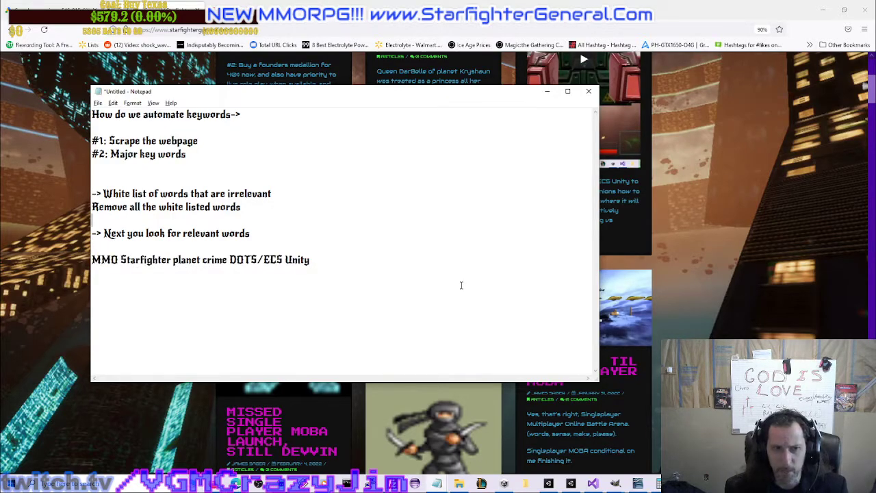
key("Return")
key("Return")
key("Return")
key("Return")
key("Up")
key("Up")
key("Up")
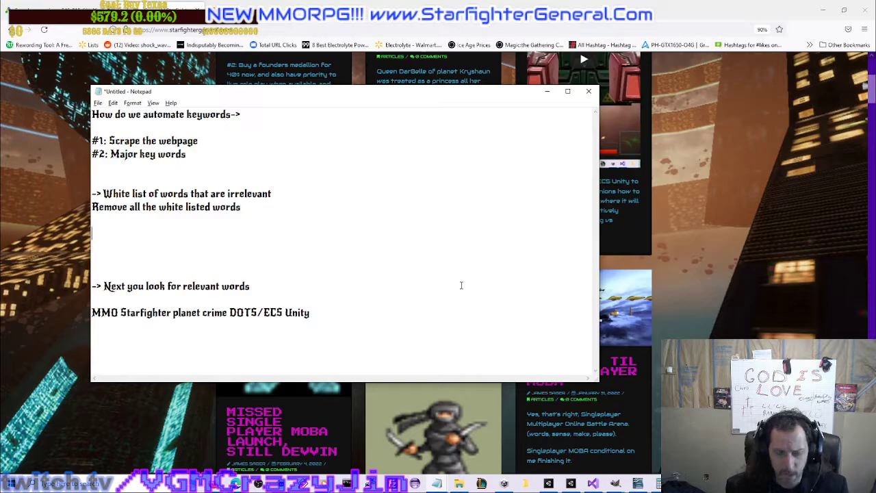
Begin a new entry with "-" in the blank space below "Remove all the white listed words"
type("0-")
key("BackSpace")
key("BackSpace")
type("-")
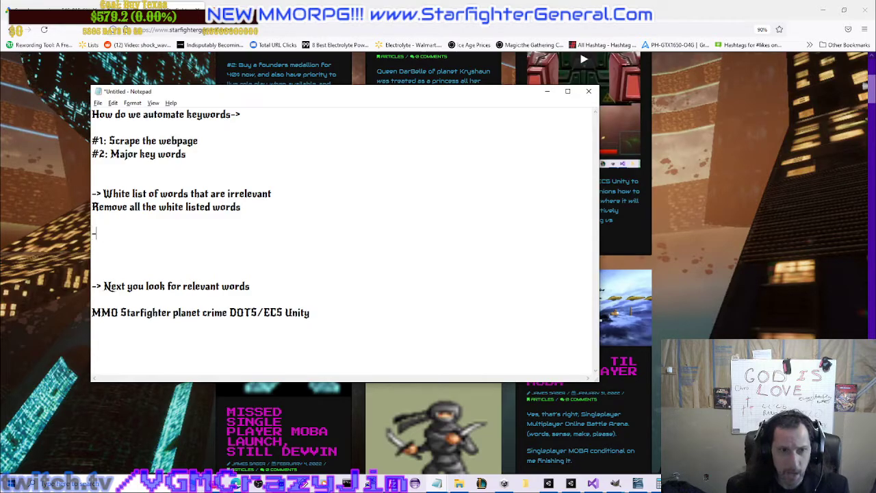
Complete the new line under the white-list notes as "-> Filter list of relevant words" and leave blank lines beneath it
type("> Filter ")
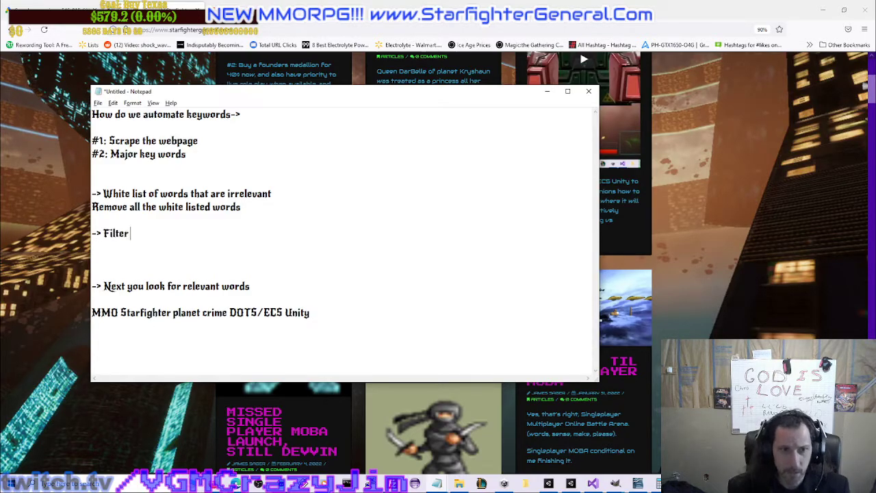
type("list of relebant")
key("BackSpace")
key("BackSpace")
key("BackSpace")
key("BackSpace")
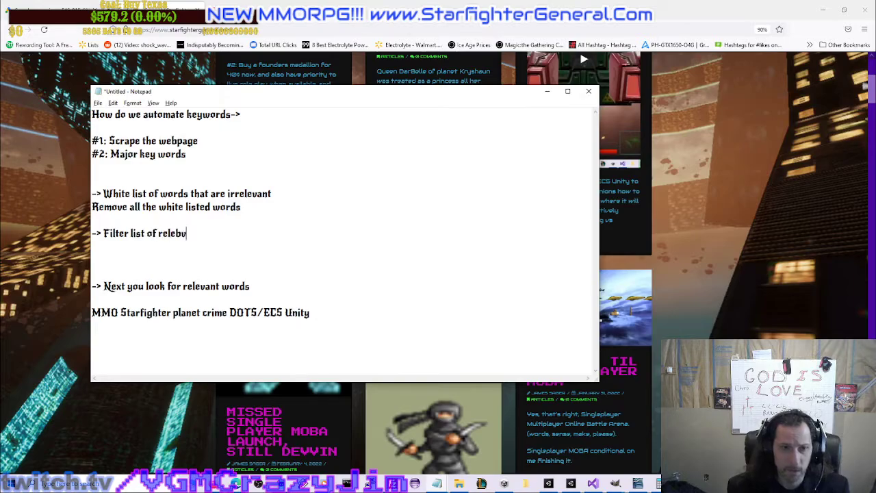
type("vant words")
key("Return")
key("Return")
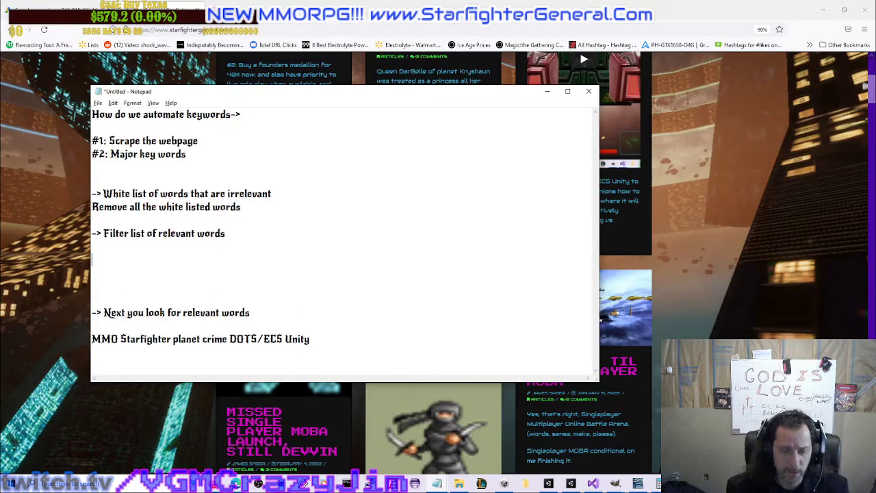
type("Starfi")
key("BackSpace")
key("BackSpace")
key("BackSpace")
key("BackSpace")
key("BackSpace")
key("BackSpace")
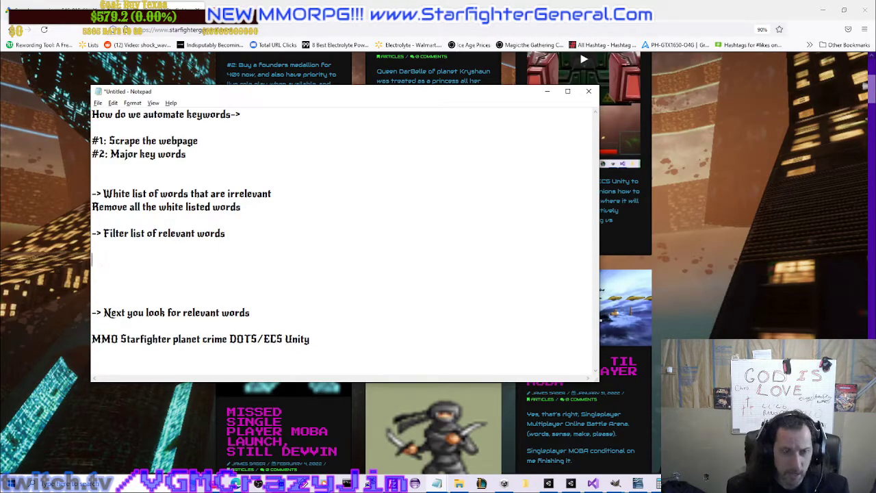
type("MMO -> MMORPG")
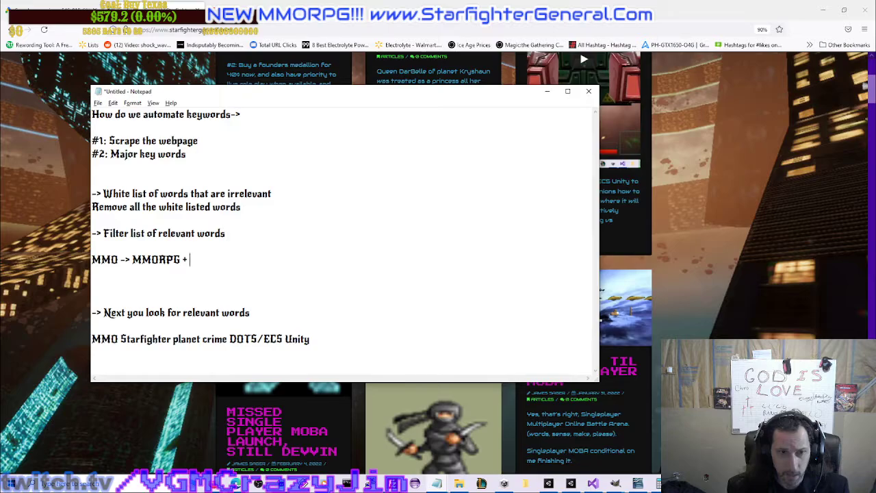
type(" + this and that")
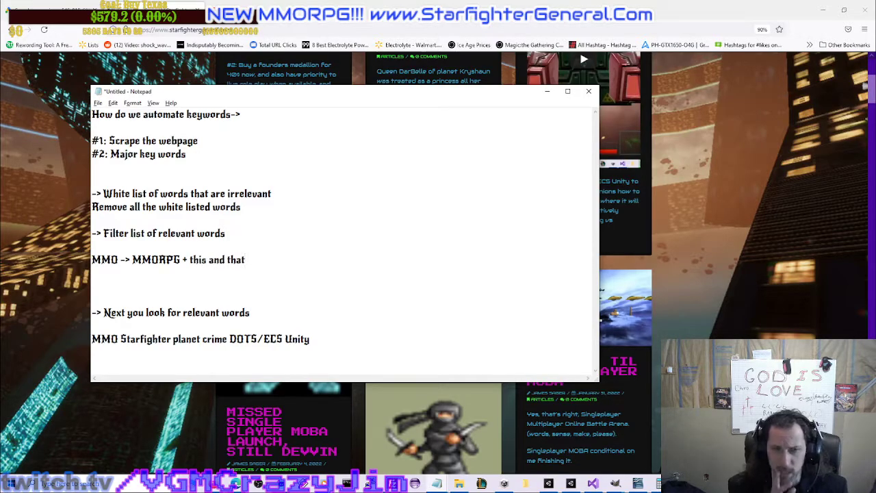
key("shift+Home")
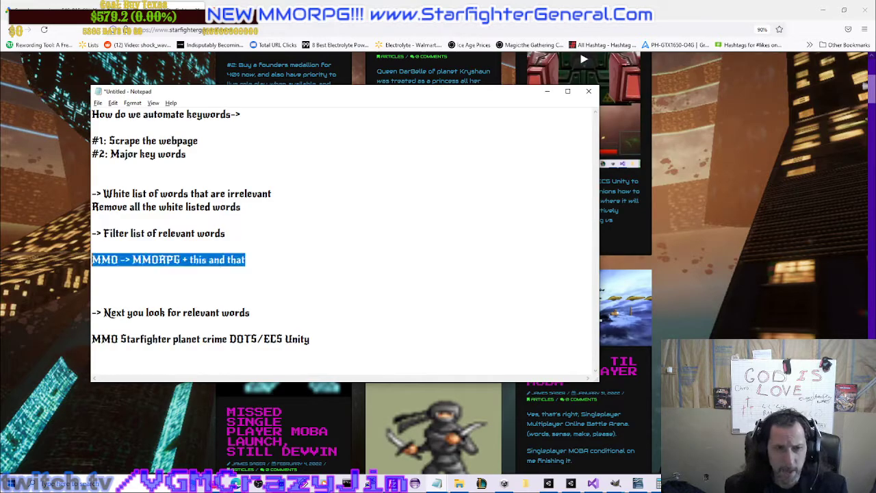
key("BackSpace")
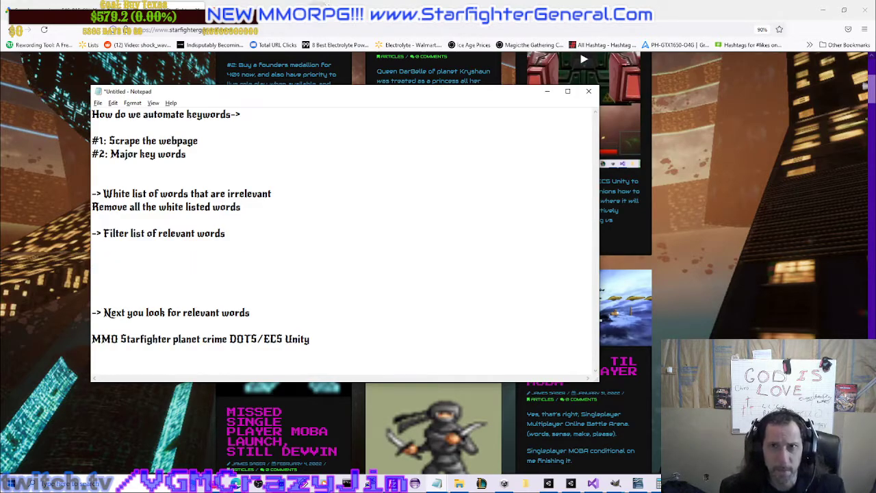
Remove the surplus blank lines above "Next you look for relevant words" and append "are not white listed." to that line
key("Delete")
key("Delete")
key("Delete")
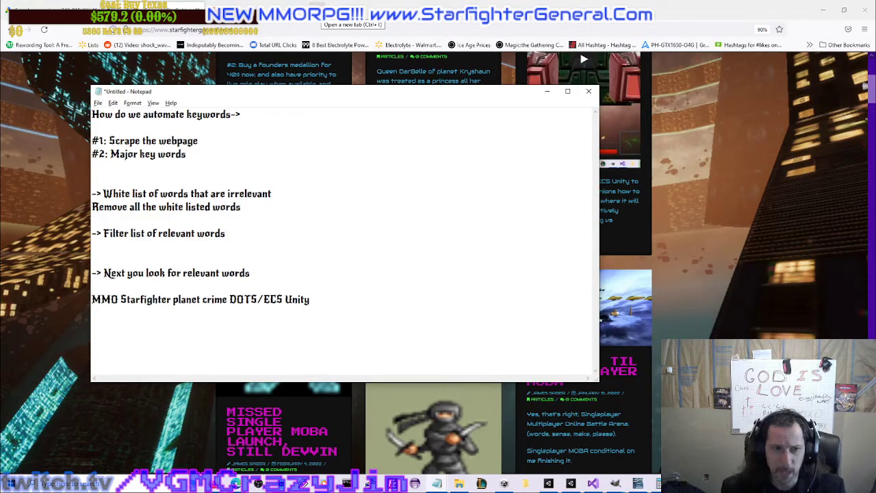
left_click(292, 272)
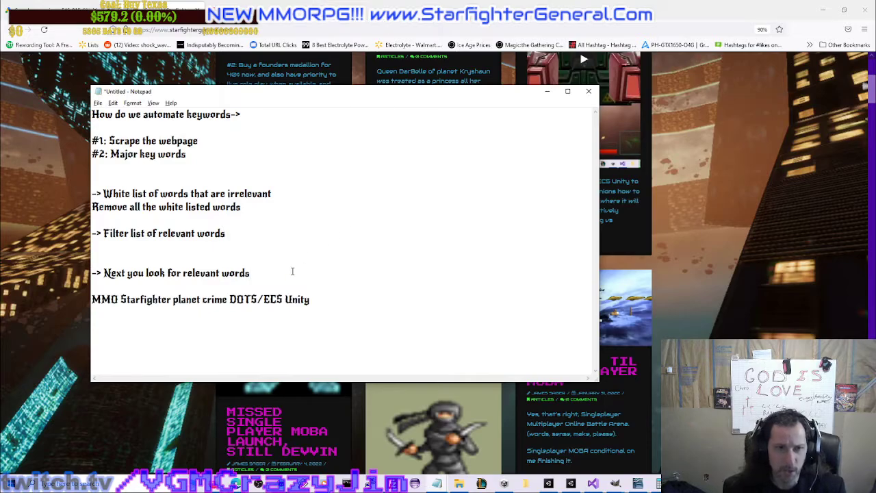
type("are not white l")
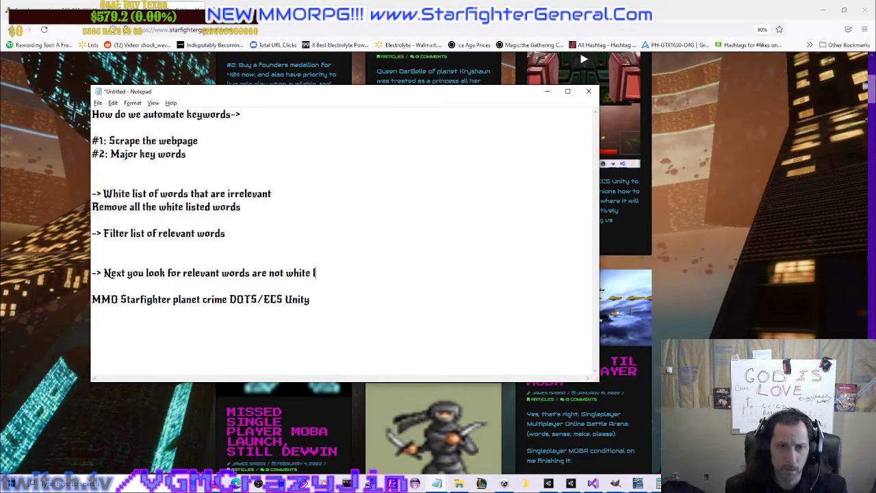
type("isted.")
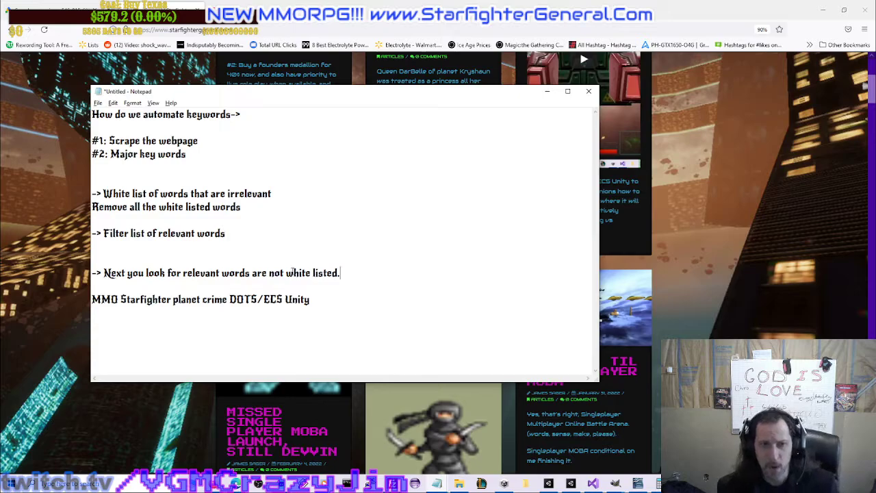
Add the line "[SUPER ADVANCED, WASTE OF TIME FOR NOW SOLUTION]" beneath the filter list line, with blank lines around it
key("Up")
key("Return")
key("Return")
key("Up")
type("[")
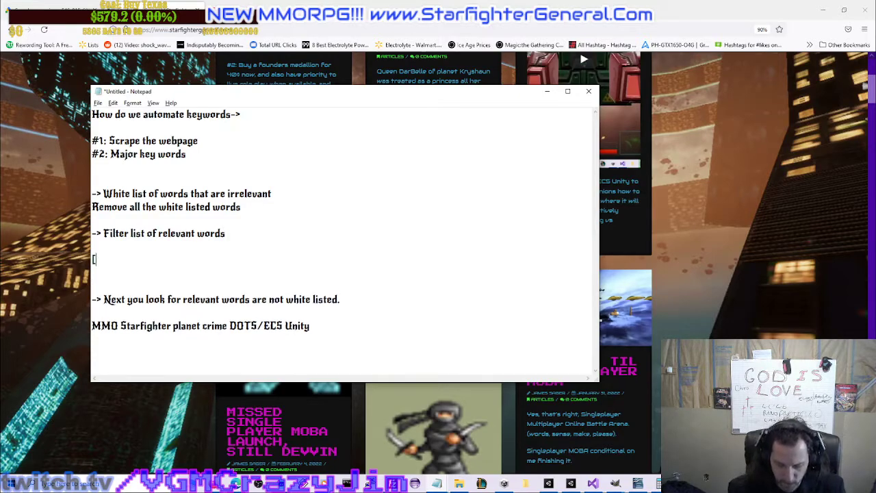
type("SUPER ADVANCED")
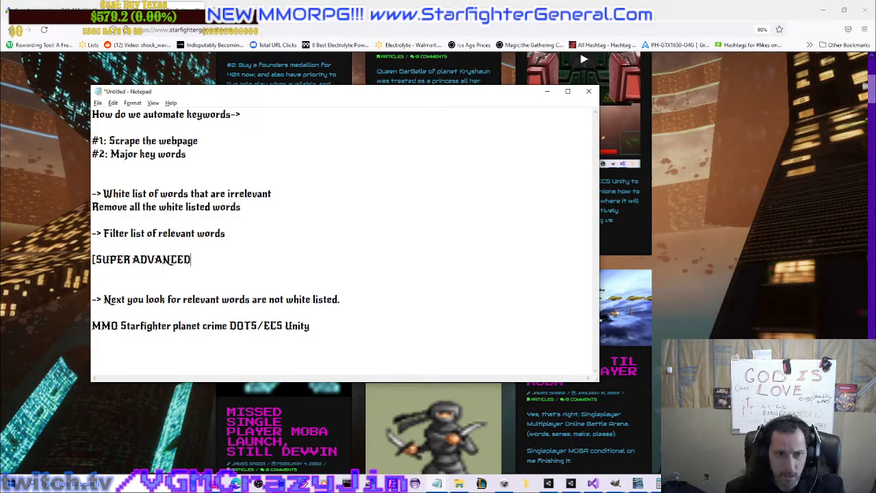
type(", WASTE OF TIME FOR NOW")
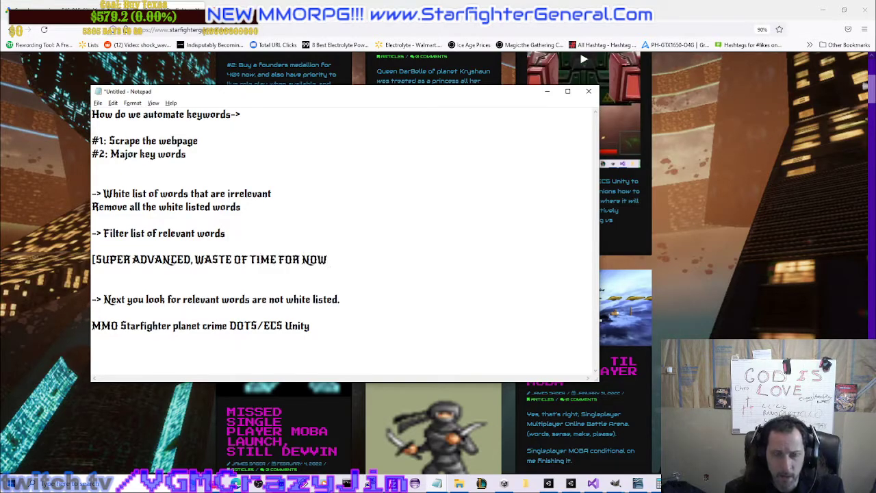
type(" SOLUTION]")
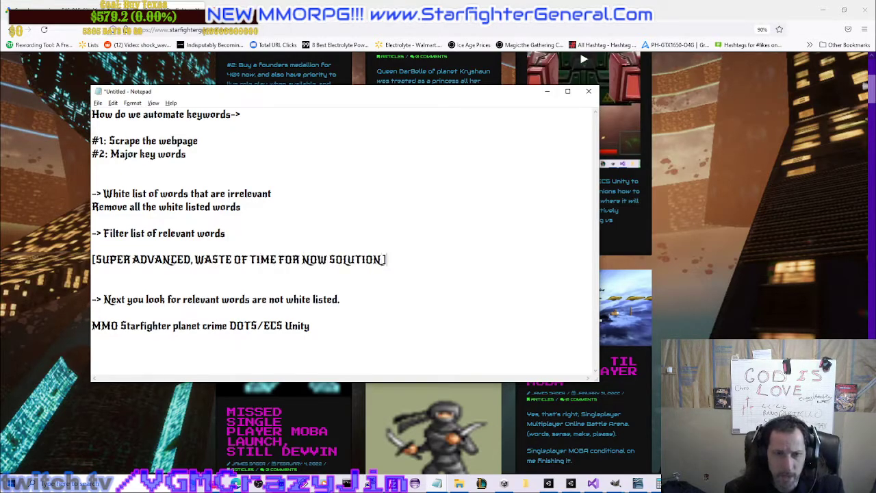
Write "Match words with pregenerated keywords" under the bracketed line, followed by an "MMO" entry after a blank line
key("Return")
type("->")
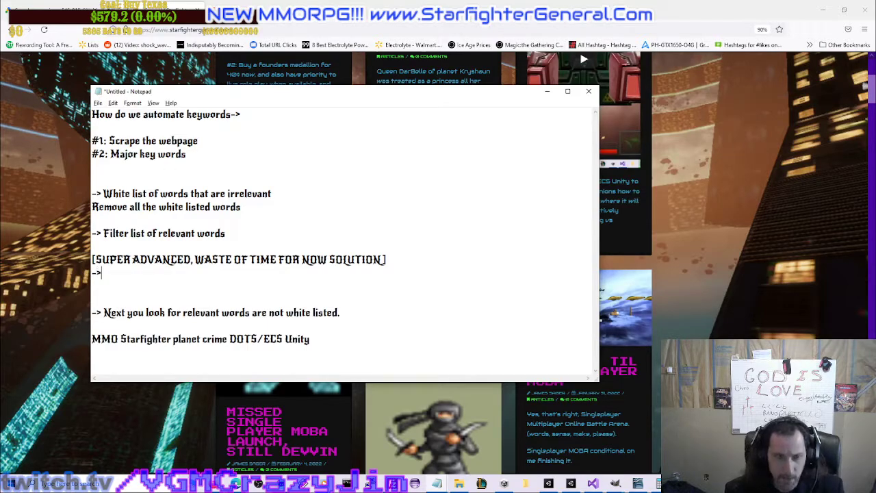
key("BackSpace")
key("BackSpace")
type("Matc")
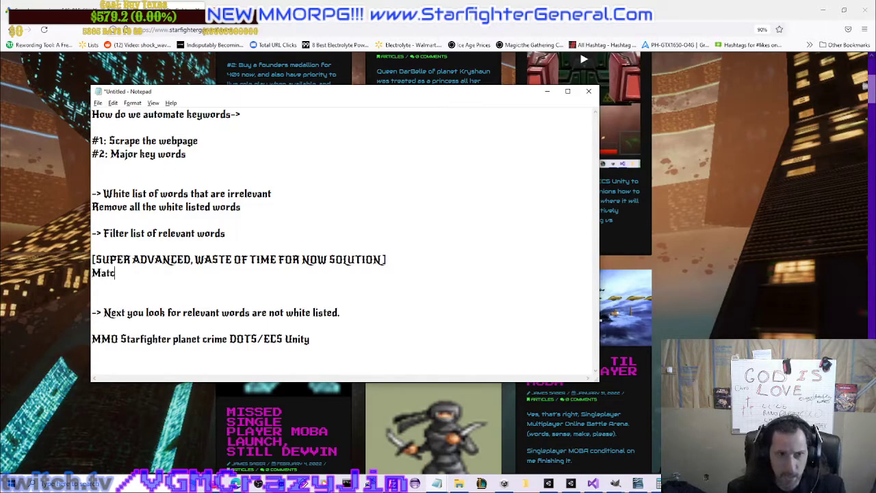
type("h words wit")
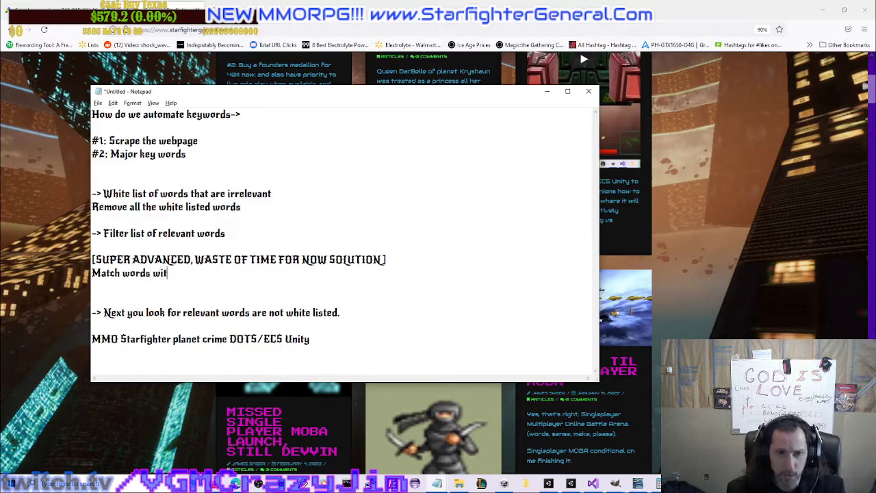
type("h pregene")
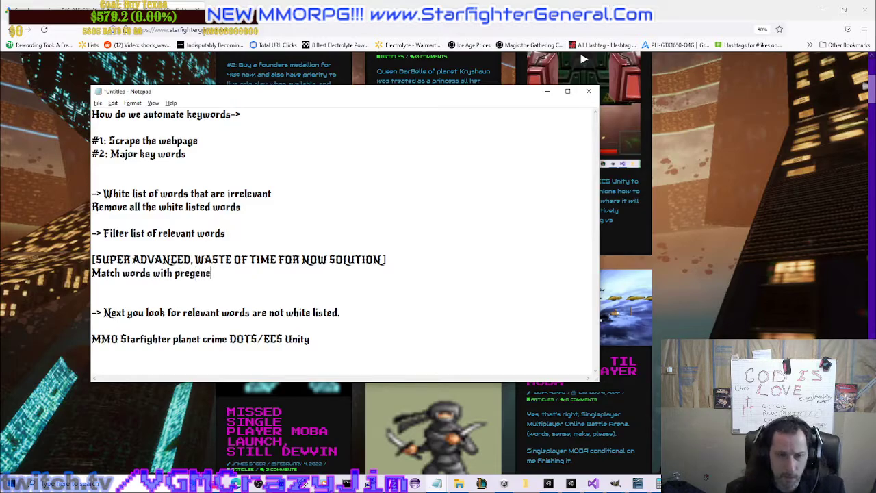
type("rated keywords")
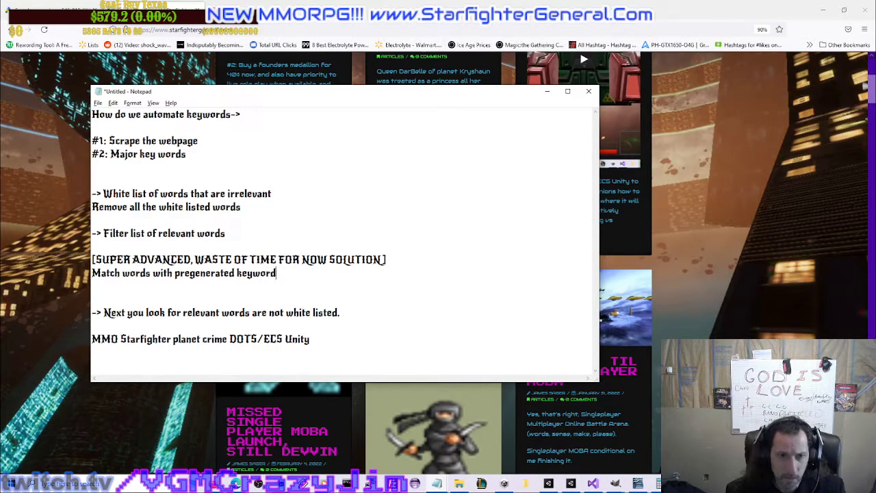
key("Return")
key("Return")
type("MMO")
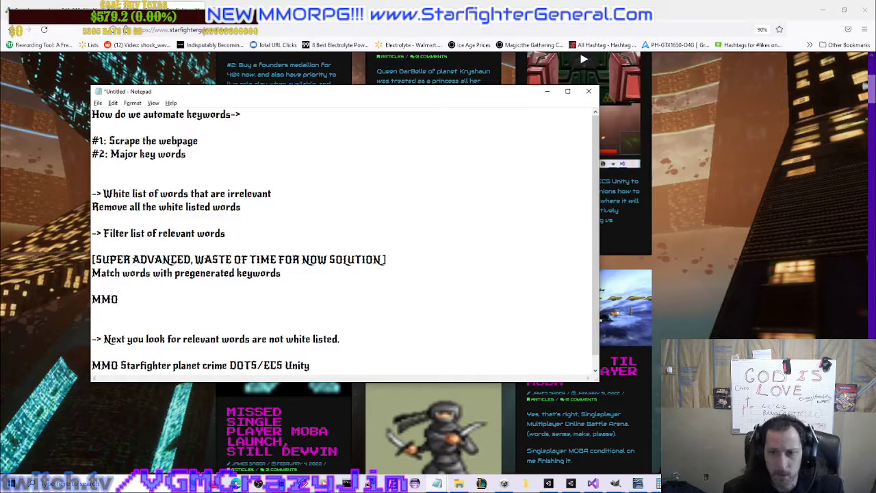
Open the promot.txt file from the desktop and find "#mmo" in it
key("super+d")
double_click(335, 31)
key("ctrl+f")
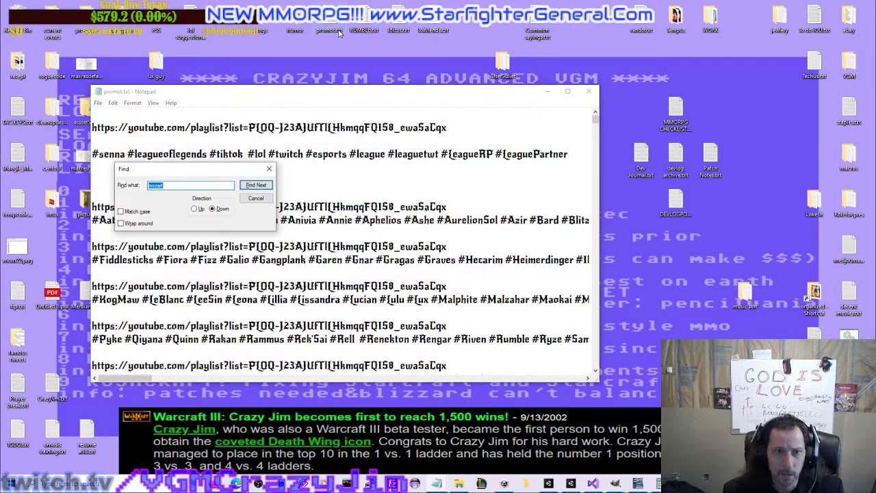
type("#mmo")
key("Return")
key("Escape")
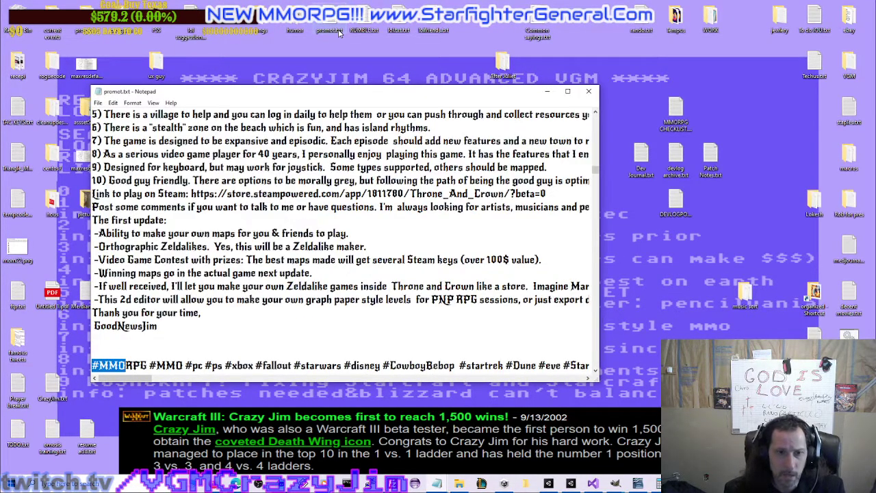
Copy the whole hashtag line starting with #MMORPG from promot.txt into the untitled notes, after "MMO-"
key("shift+ctrl+Right")
key("shift+End")
key("alt+Tab")
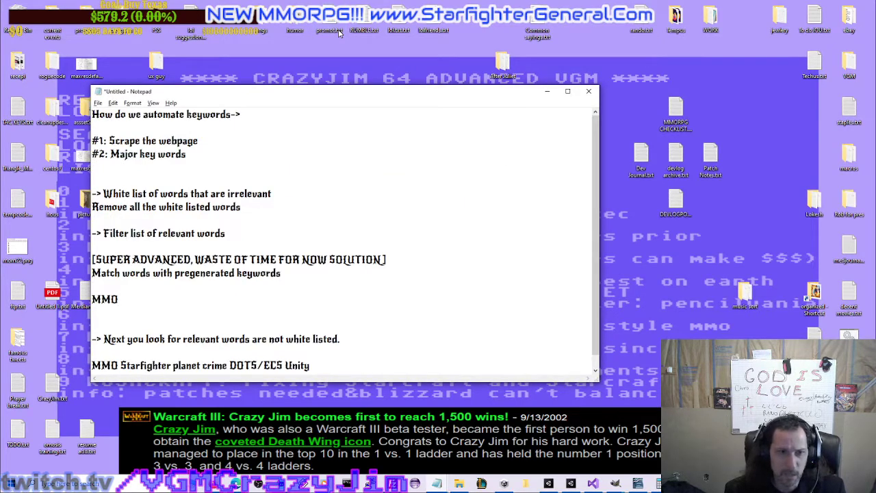
type("-")
key("ctrl+v")
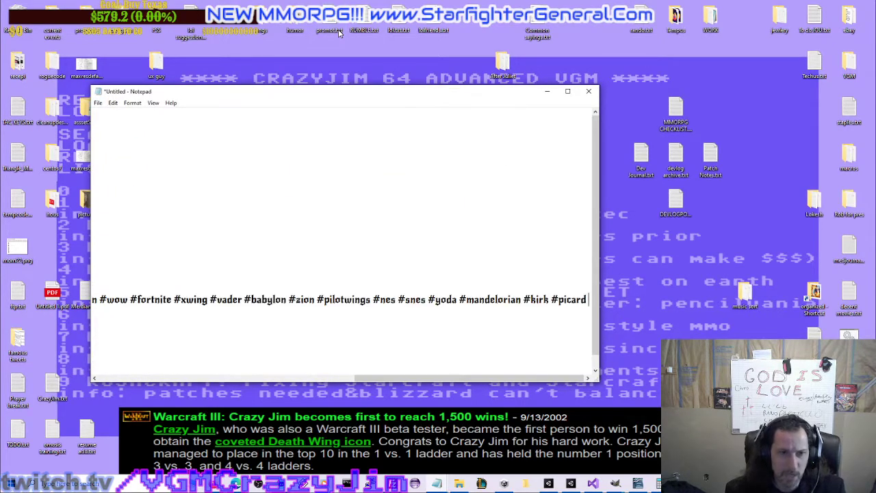
Look through the hashtags pasted on the MMO line from its start to its end
key("Home")
key("ctrl+Right")
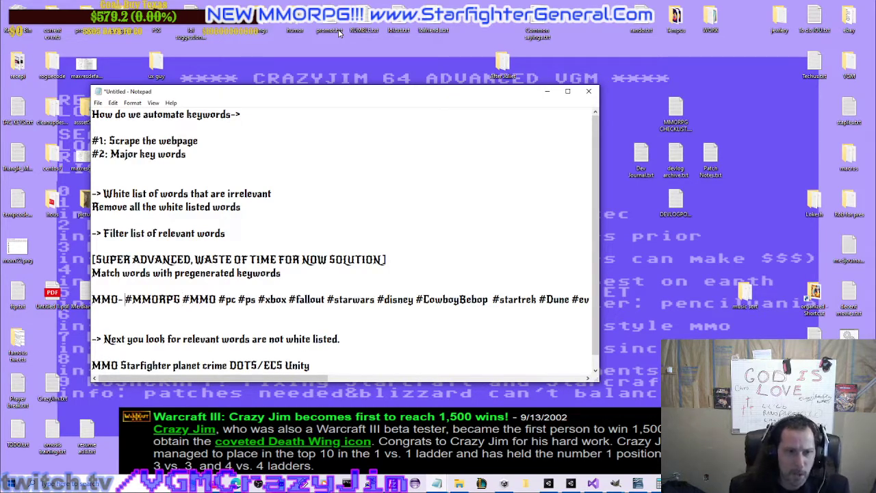
key("ctrl+Left")
key("ctrl+shift+Right")
key("ctrl+shift+Right")
key("ctrl+Right")
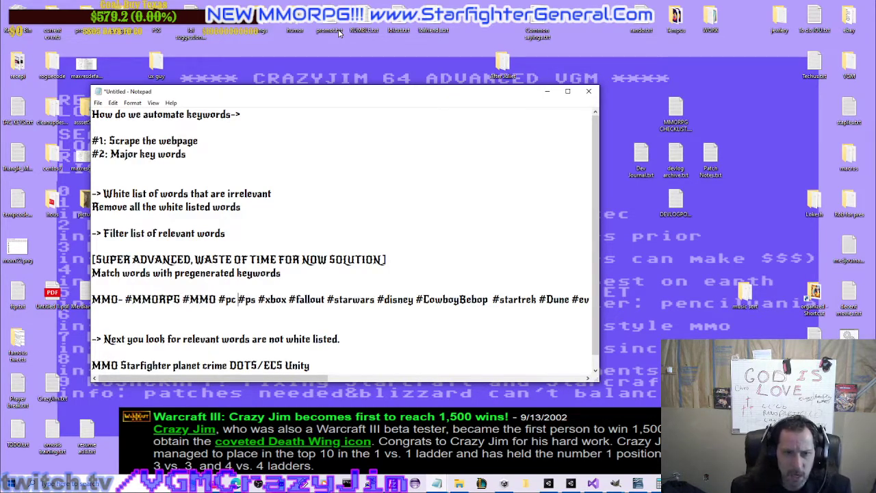
key("End")
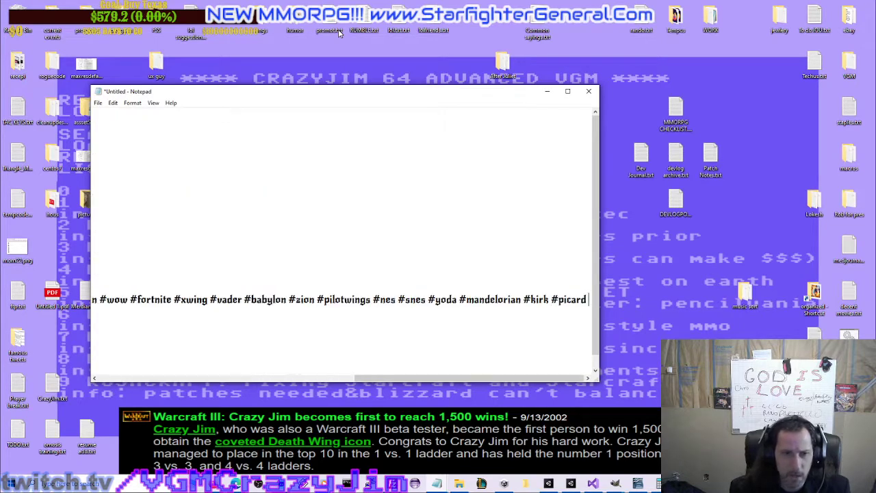
key("Home")
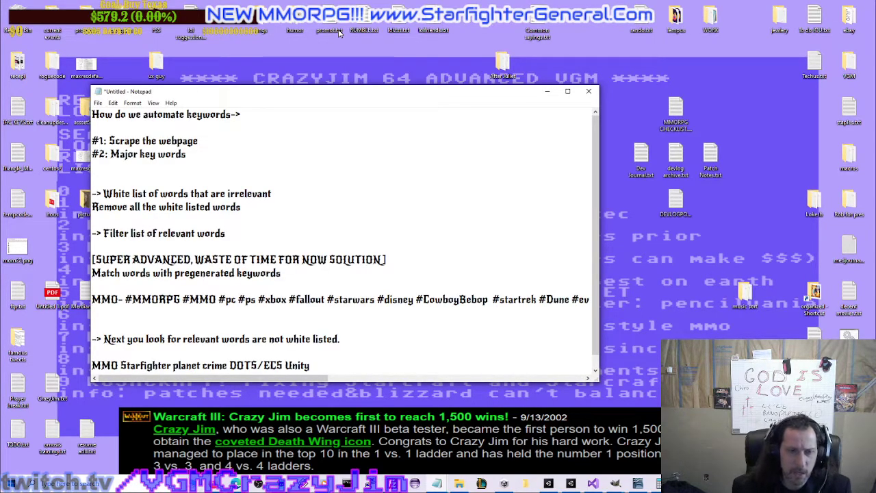
Add the example line "Chevy Lumina and a bunch of cars-> #chevy" beneath the MMO line, separated by a blank line
key("Return")
key("Return")
key("Up")
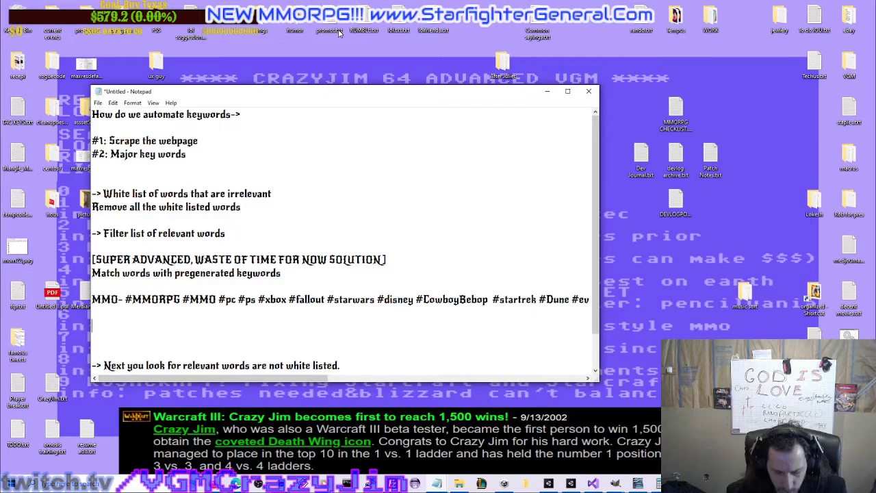
type("Chevy:")
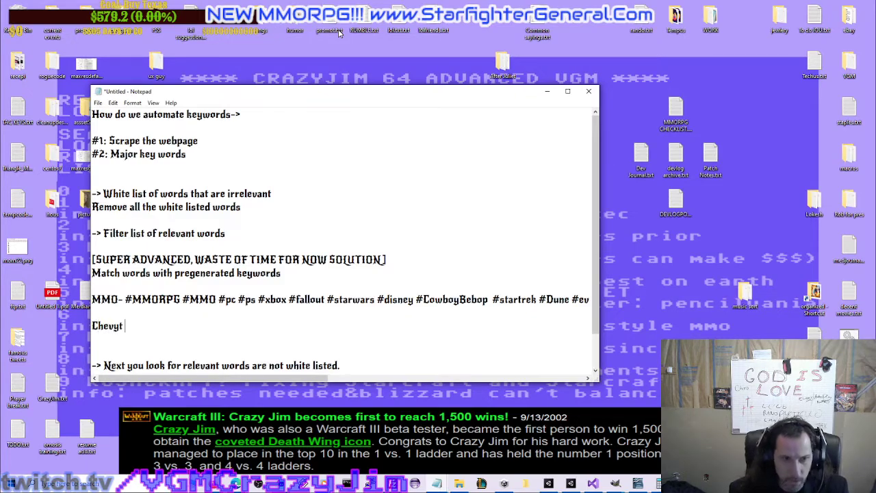
key("BackSpace")
type("Lumina and ")
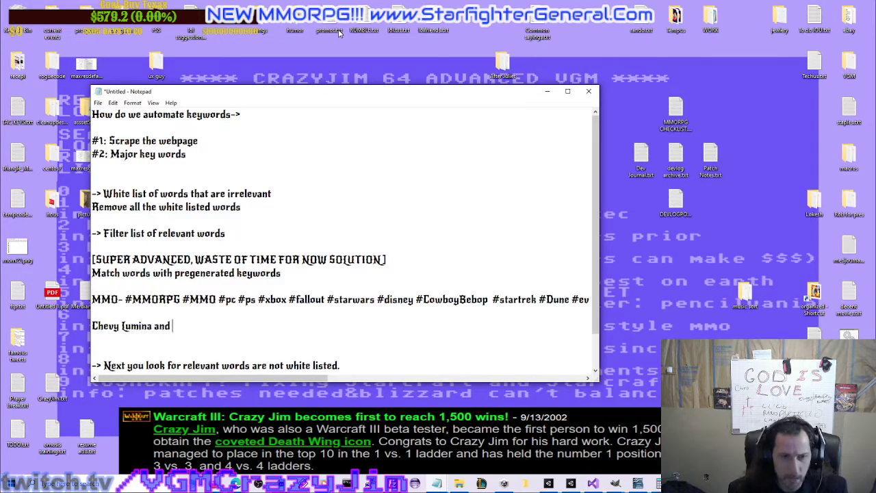
type("a bunch of ca")
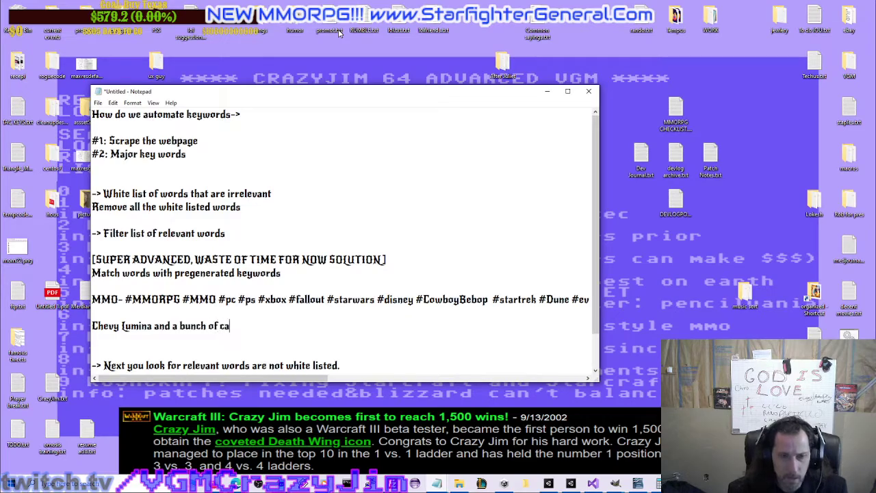
type("rs-> #chevy")
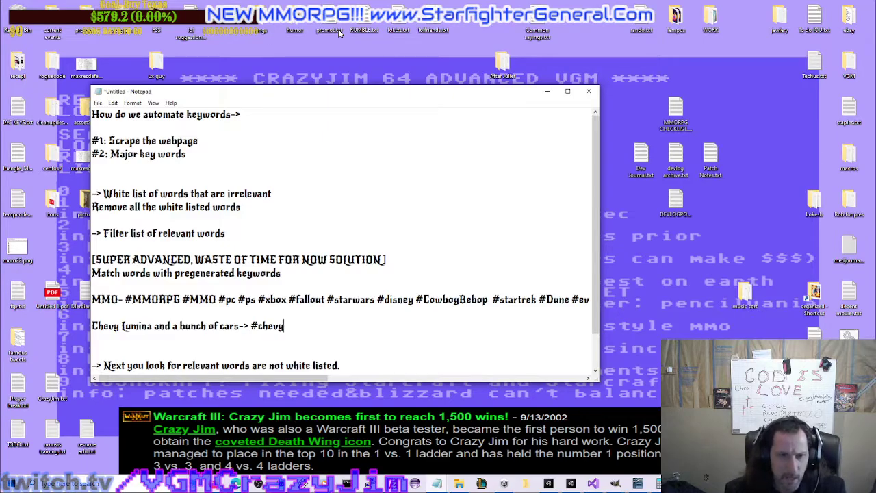
Delete the notes block from the "[SUPER ADVANCED, WASTE OF TIME FOR NOW SOLUTION]" heading through the Chevy Lumina line, including the surplus blank lines
key("shift+Home")
key("shift+Up")
key("shift+Up")
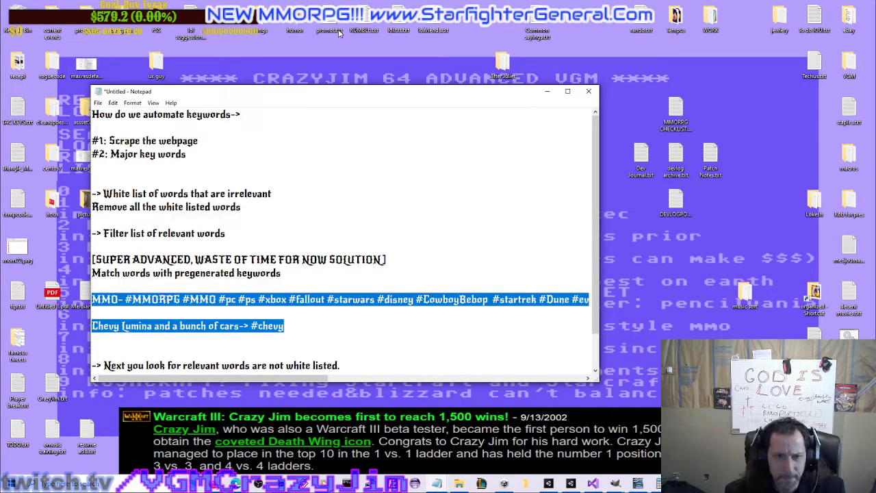
key("shift+Up")
key("shift+Up")
key("shift+Up")
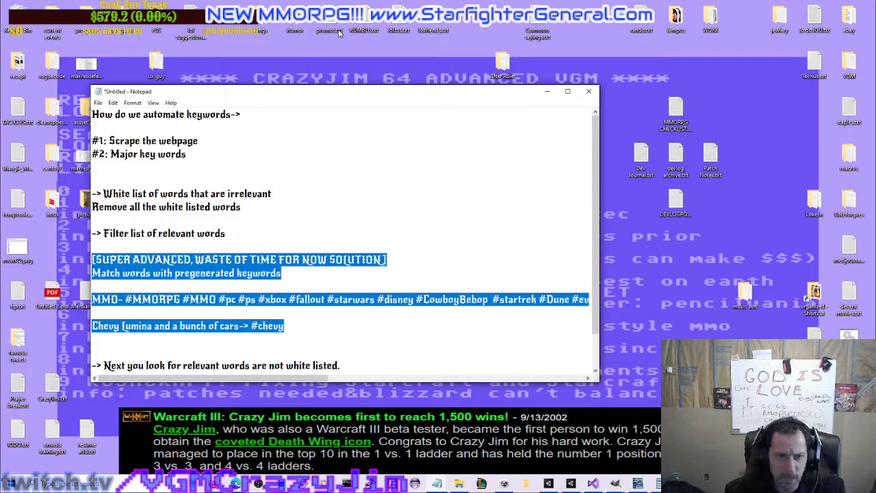
key("Delete")
key("Delete")
key("Delete")
key("Delete")
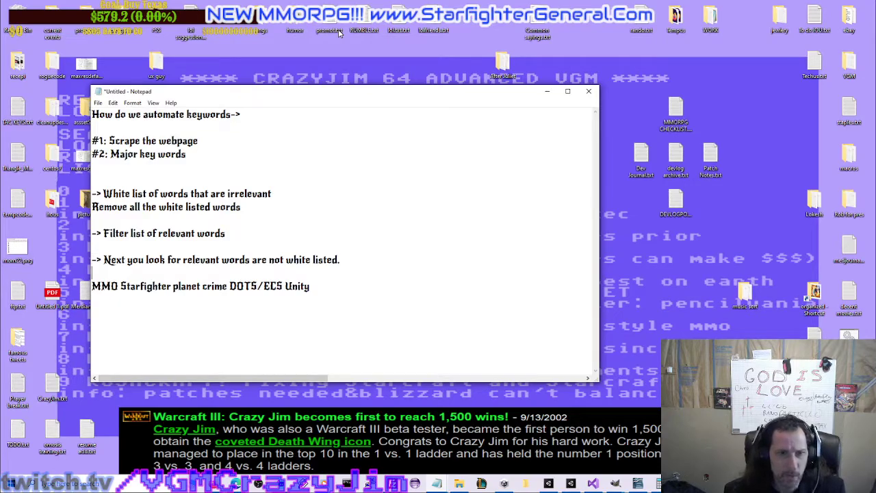
Prefix the "MMO Starfighter planet crime DOTS/ECS Unity" line with "NOT WHITE LISTED WORDS:"
key("Down")
key("Down")
type("NOT WHITE ")
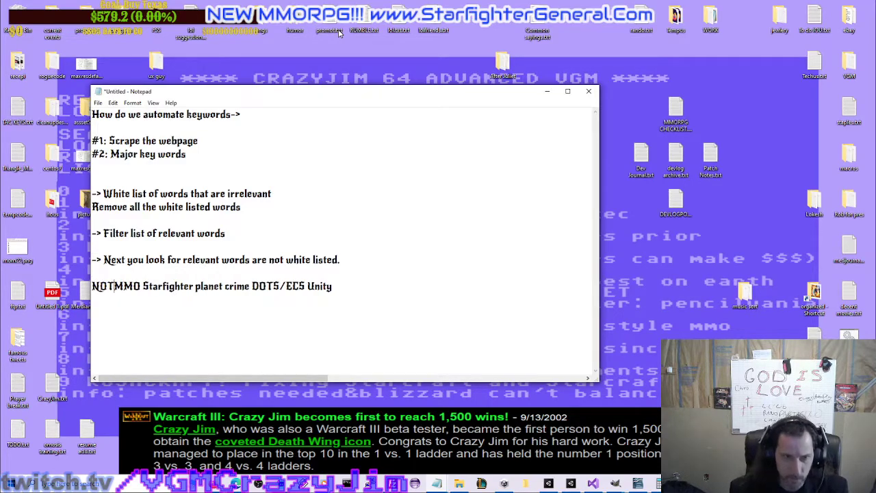
type("LISTED WORDS:")
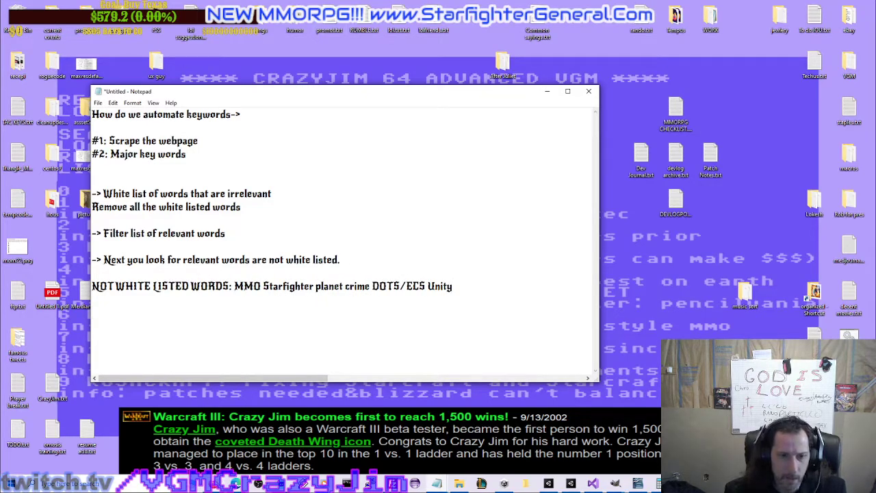
Switch to the web browser and open the All Hashtag generator page by looking up "instagramh" among the address suggestions
left_click(234, 480)
left_click(193, 31)
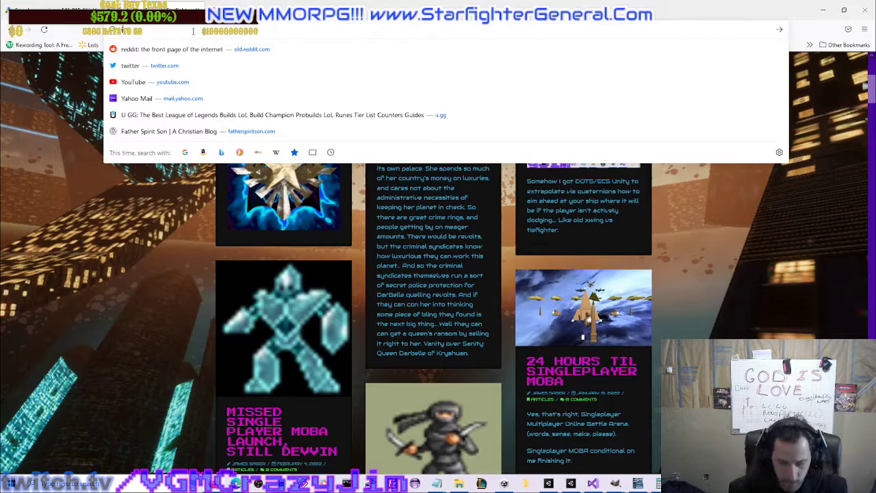
type("instagram")
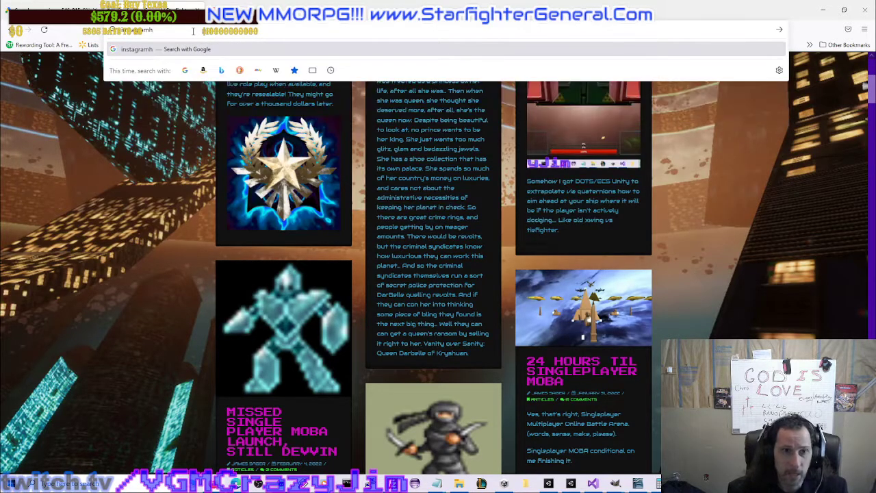
key("Down")
key("Return")
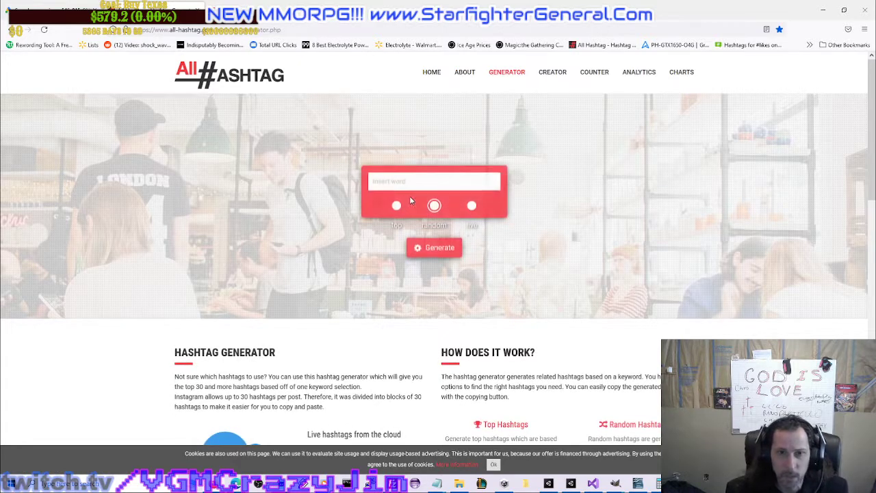
Copy the word "MMO" from the notes into the hashtag generator and generate random hashtags for it
key("alt+Tab")
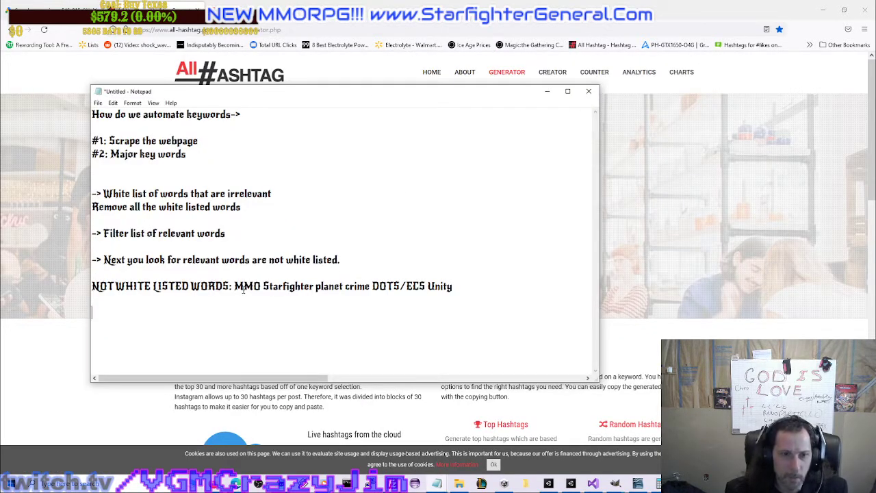
left_click_drag(235, 286, 261, 287)
key("ctrl+c")
key("alt+Tab")
left_click(402, 191)
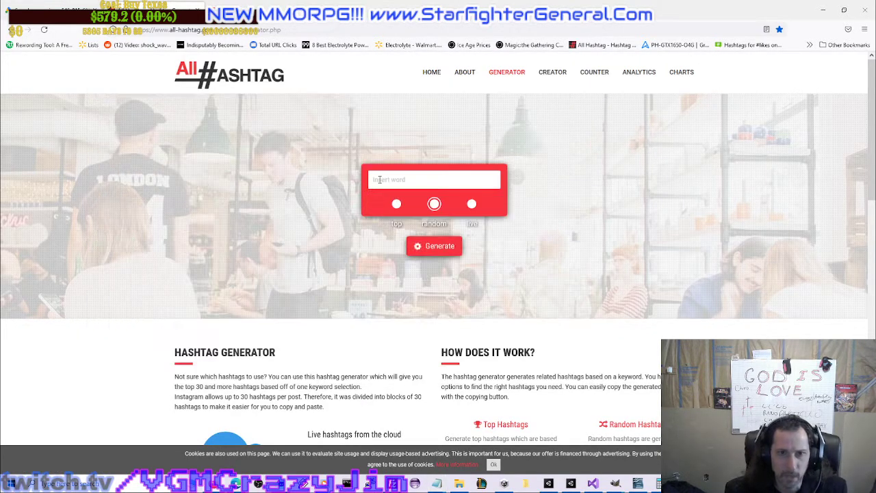
key("ctrl+v")
left_click(424, 255)
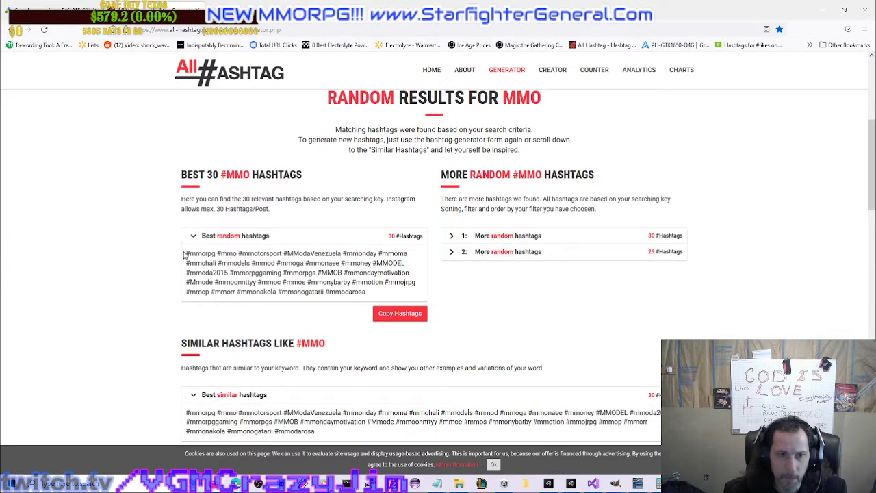
Copy the best random MMO hashtags into the notes, one blank line beneath the not-white-listed words, and leave a blank line after them
left_click_drag(186, 254, 377, 292)
key("alt+Tab")
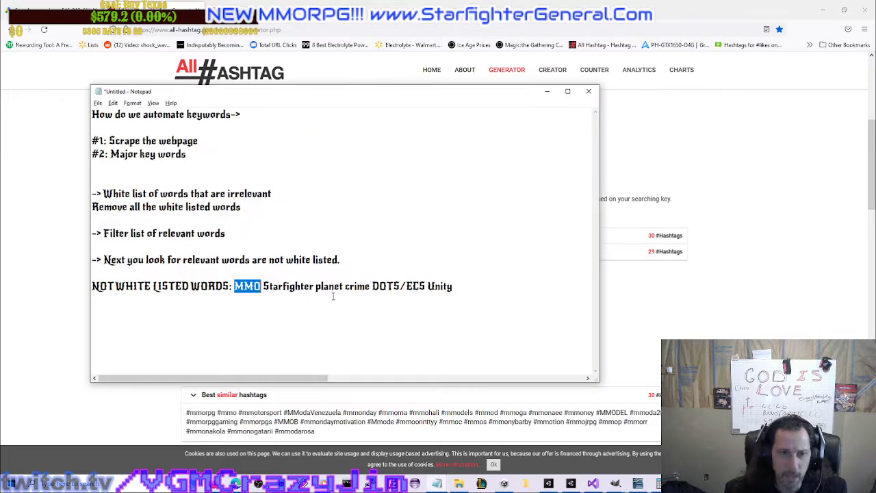
left_click(333, 301)
key("ctrl+v")
key("Return")
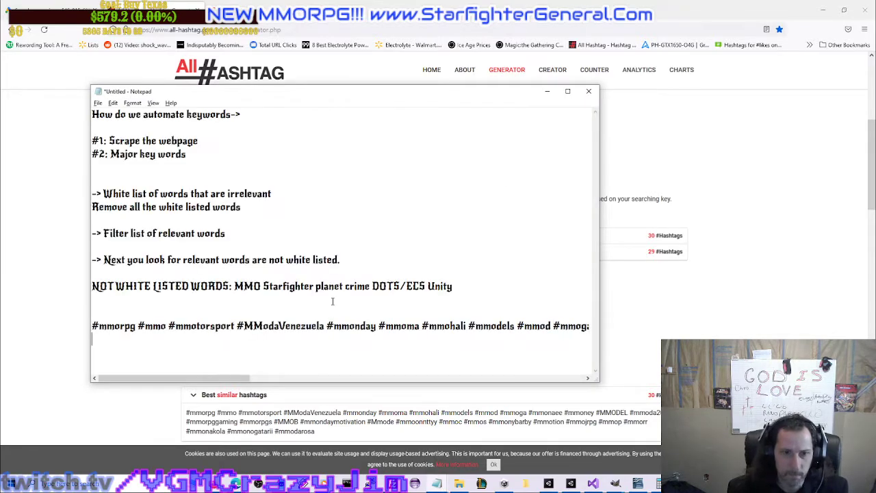
key("BackSpace")
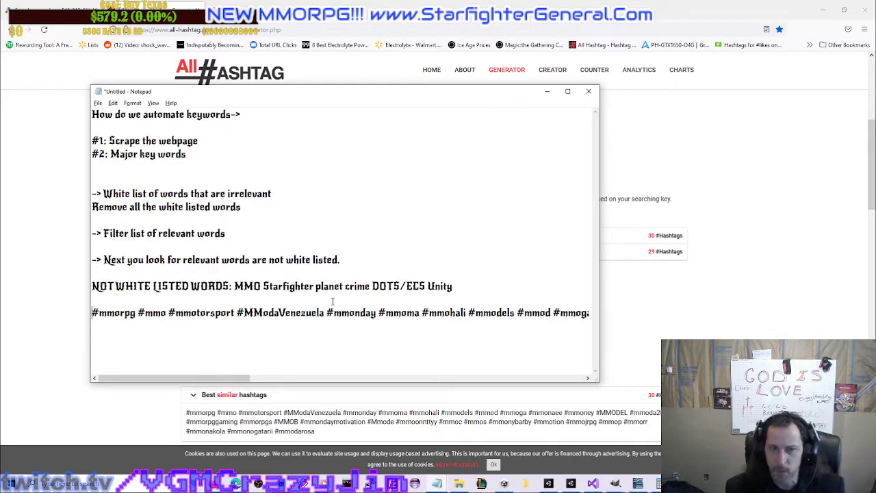
key("End")
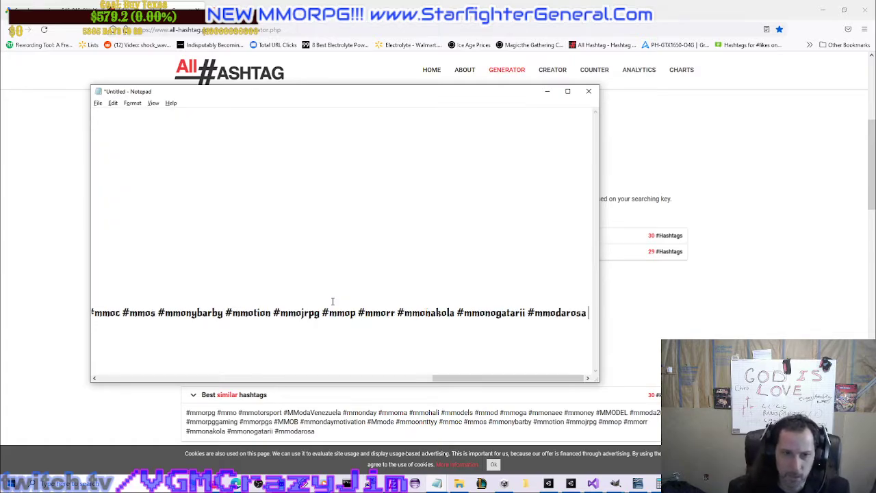
key("Return")
key("Return")
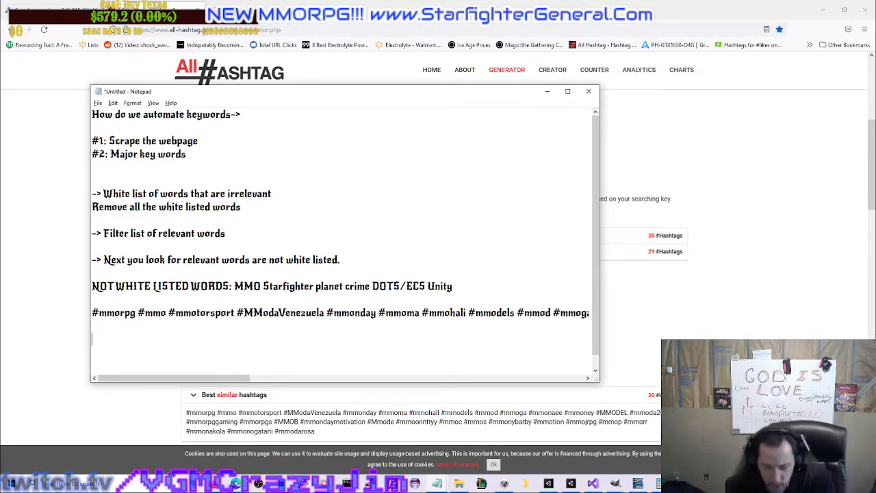
Add a dashed separator line below the hashtags, and move the notes window up and enlarge it downward
type("----------------")
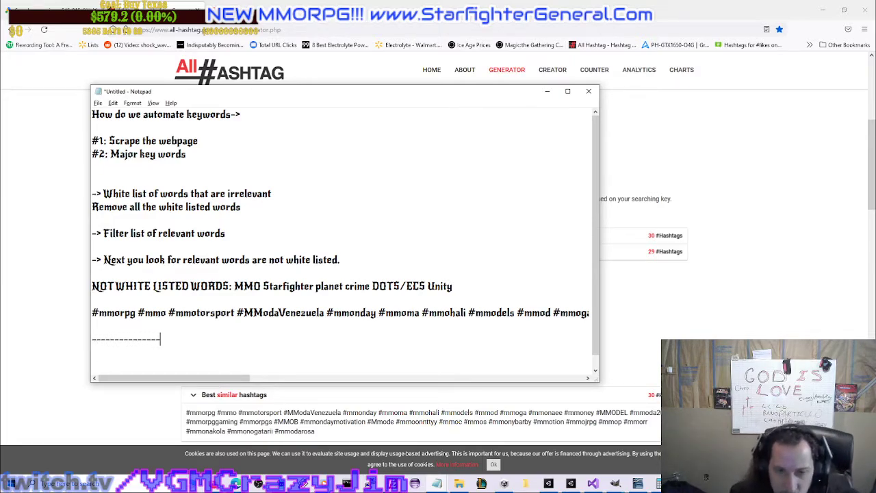
type("--")
left_click_drag(308, 92, 316, 33)
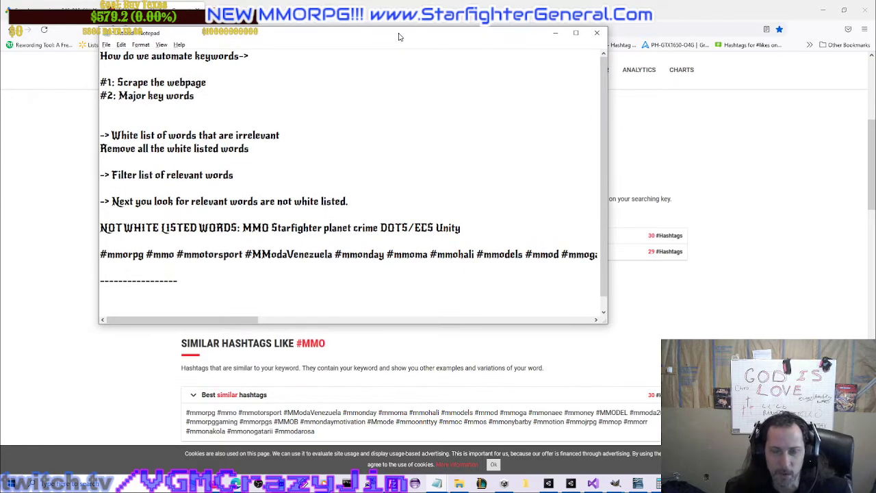
left_click_drag(605, 321, 615, 441)
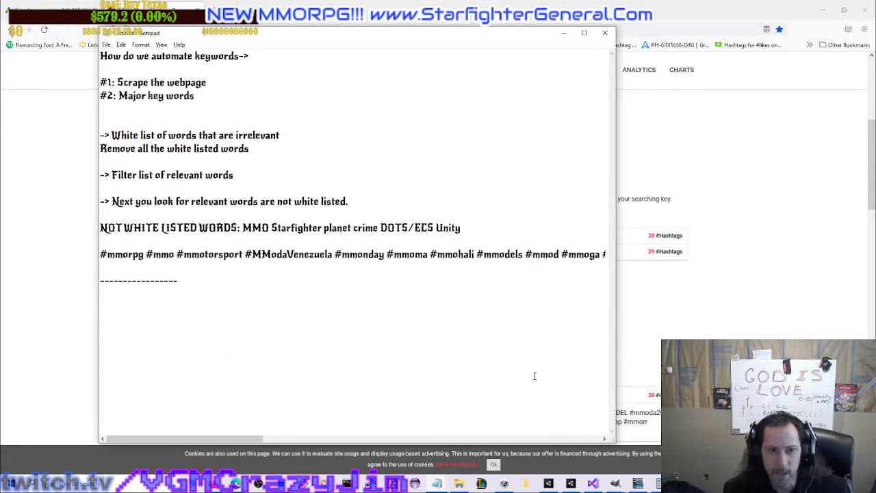
Start a numbered list two blank lines below the dashed separator with the item "1) Scrape webpage"
left_click(411, 320)
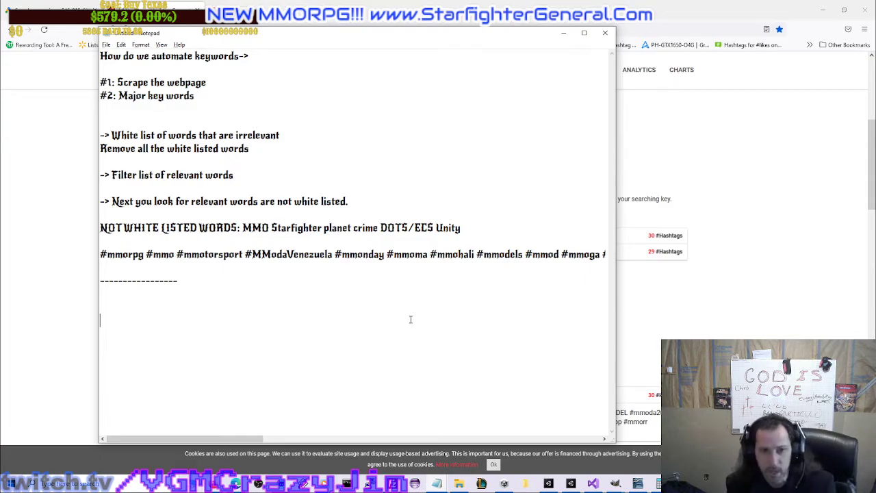
key("alt+Tab")
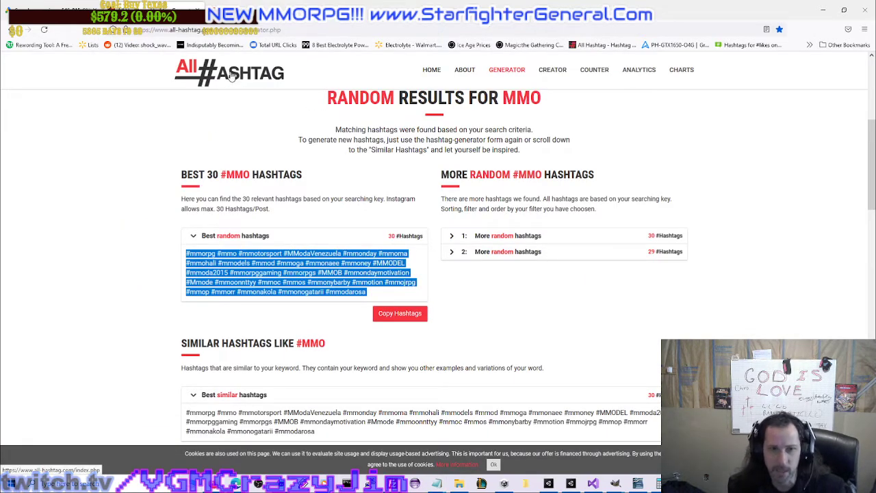
key("alt+Tab")
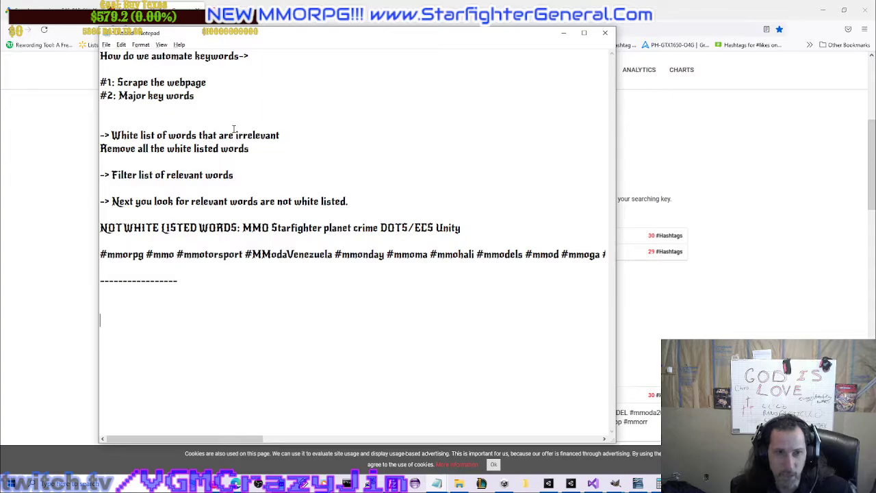
type("1) Scrape w")
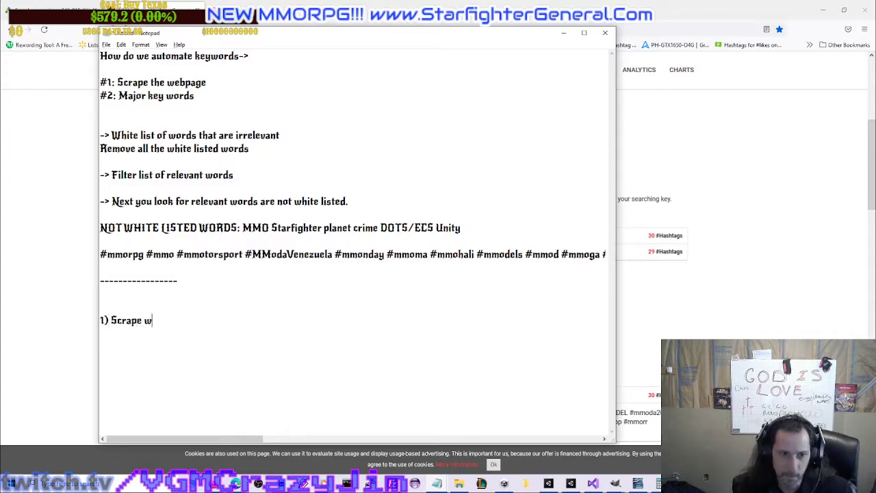
type("ebpage")
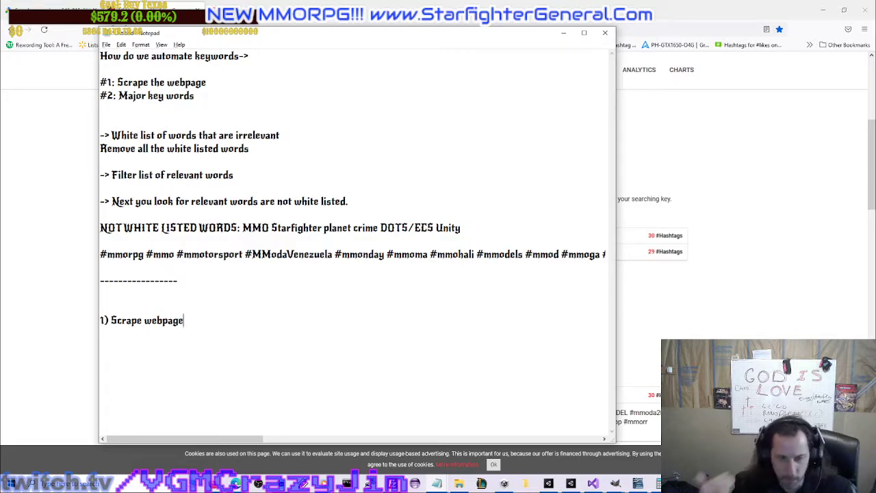
key("Return")
Add the second list item "2) Remove all common words:"
type("2) ")
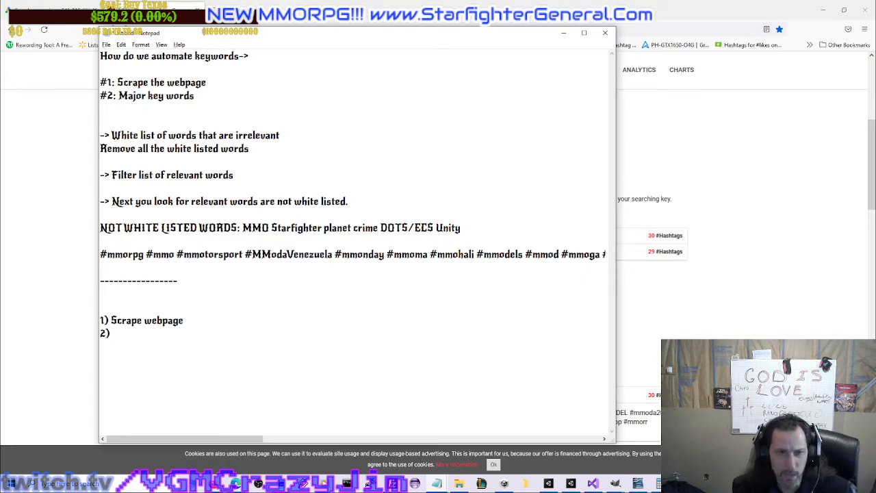
type("Rem")
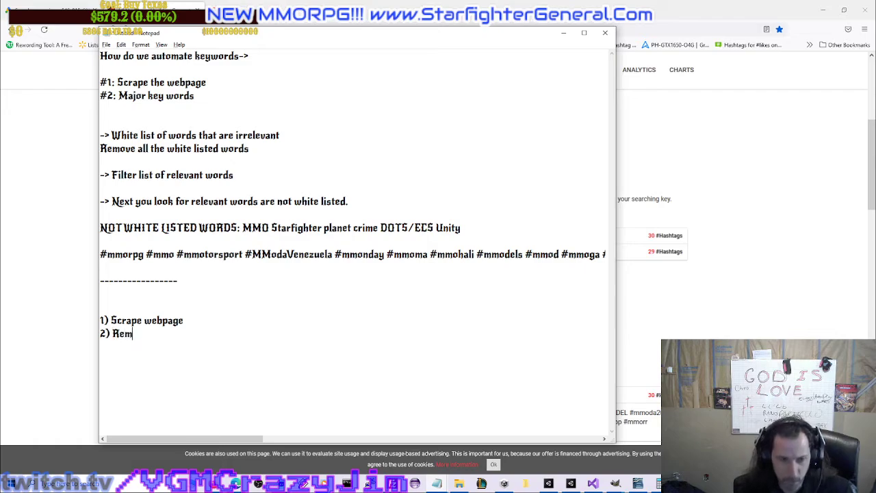
type("ove all common words")
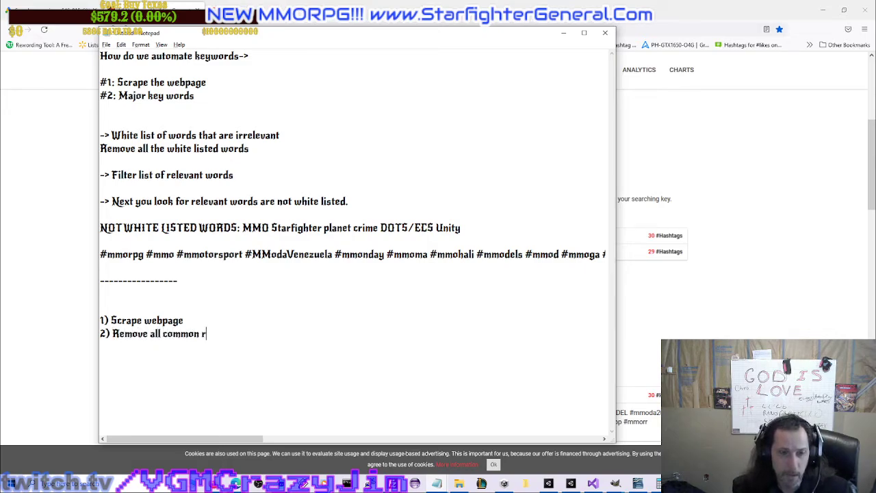
type(":")
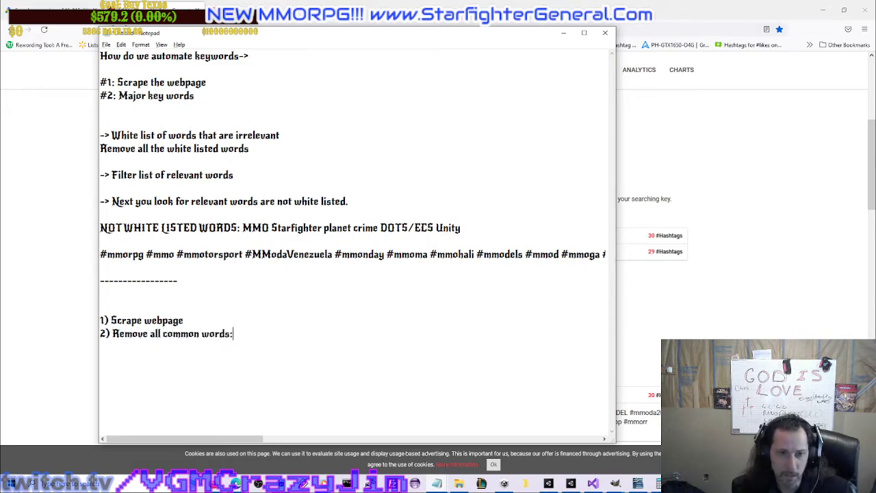
Complete the second list item with the example common words "The, a, duh, hello, this, that, the other thing, word"
type(" The, a, du")
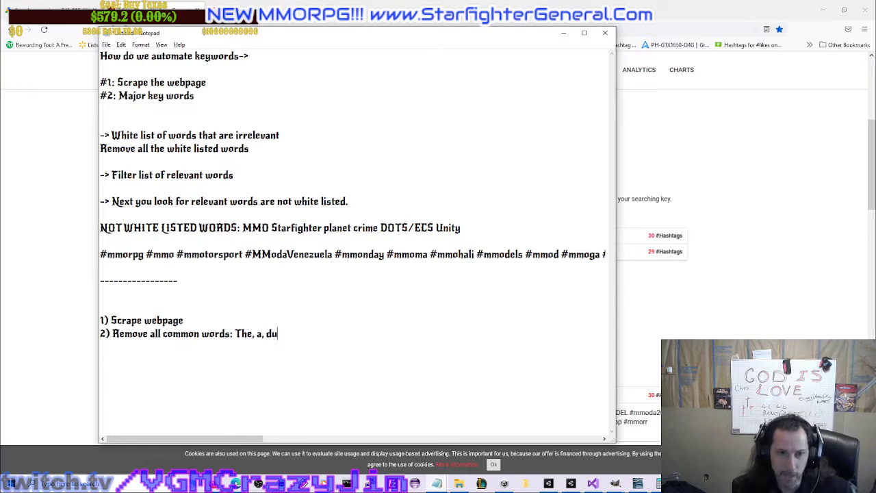
type("g")
key("BackSpace")
type("h")
type(", ")
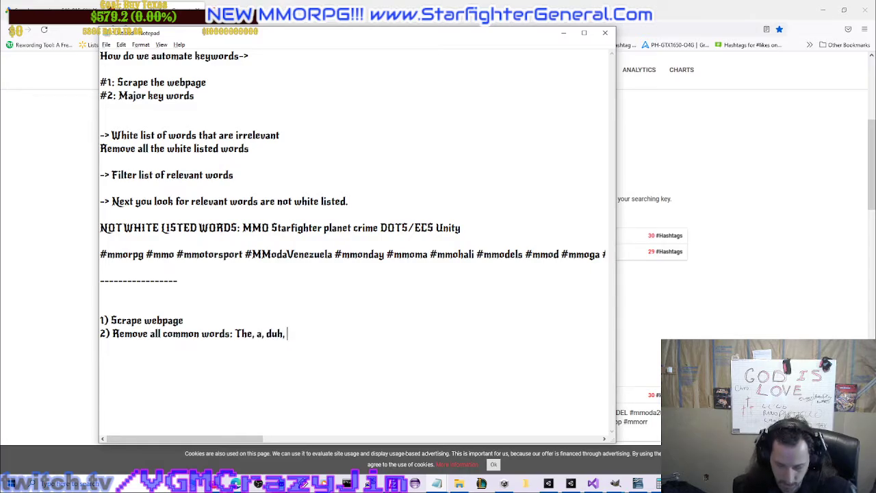
type("hello, ")
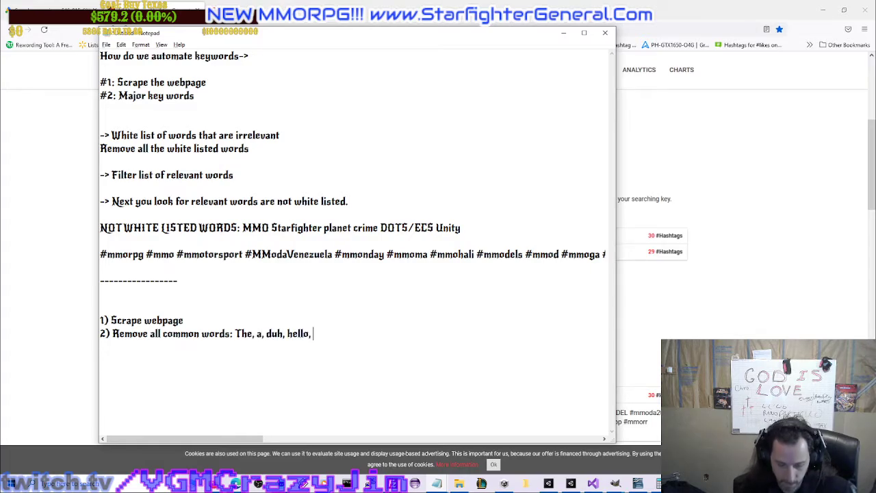
type("this, that, ")
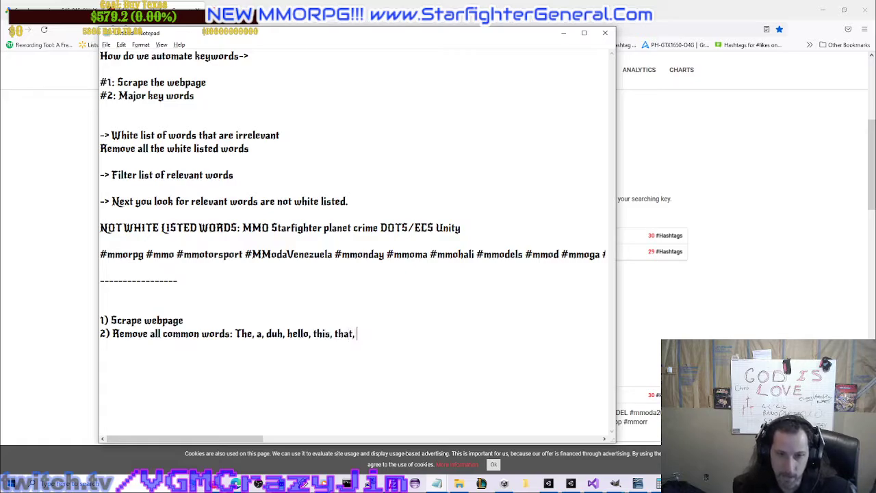
type("the other thing, e")
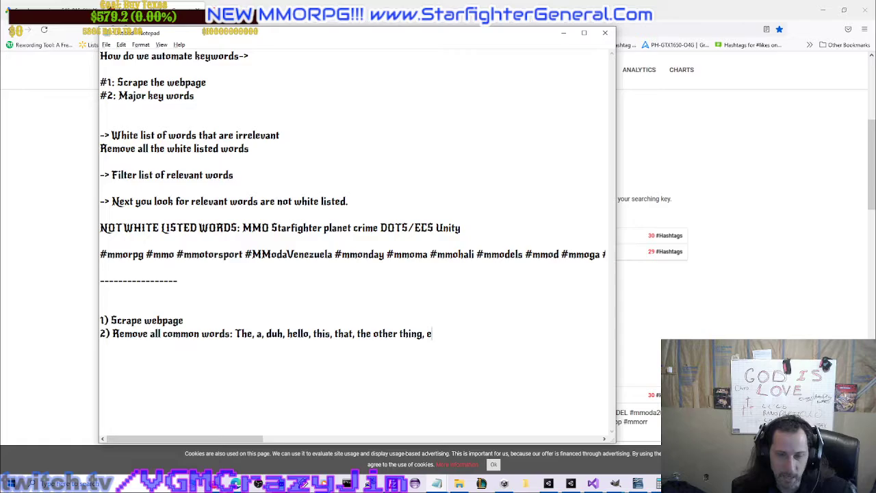
key("BackSpace")
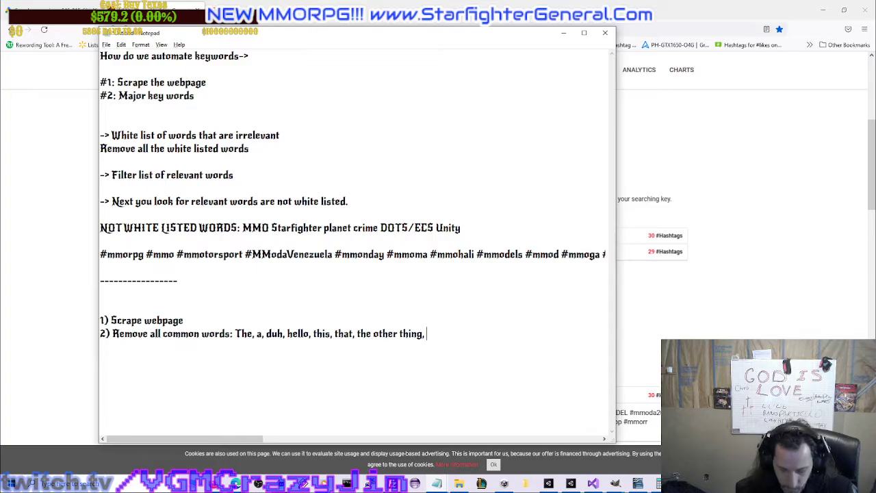
type("an")
key("BackSpace")
key("BackSpace")
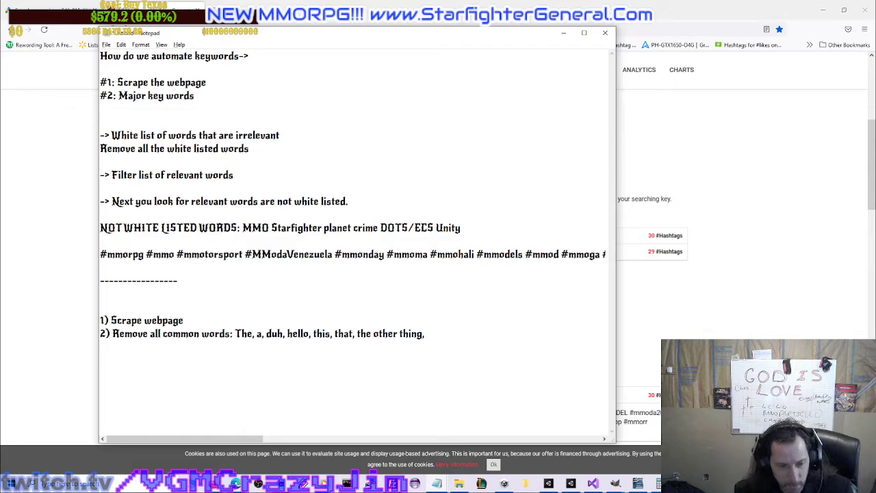
type("word")
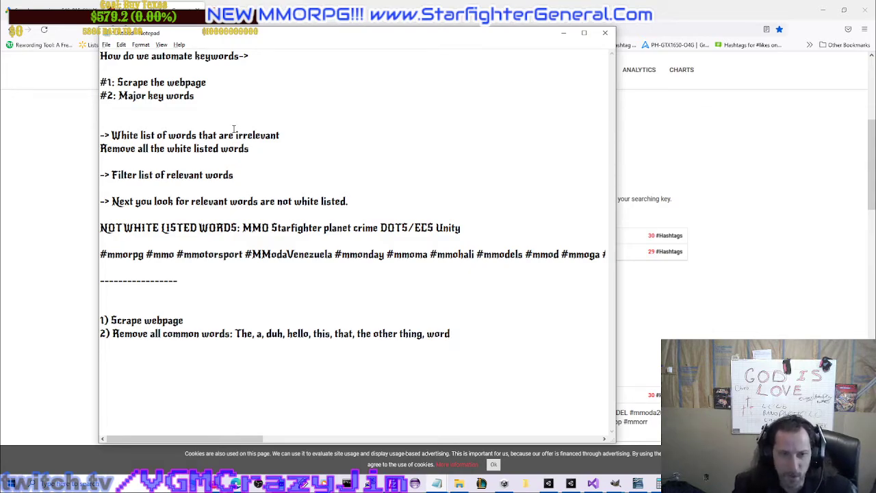
Add the third list item "3) Left with semi signifcant words:" and start the line beneath it with "100 semi"
key("Return")
type("3) (")
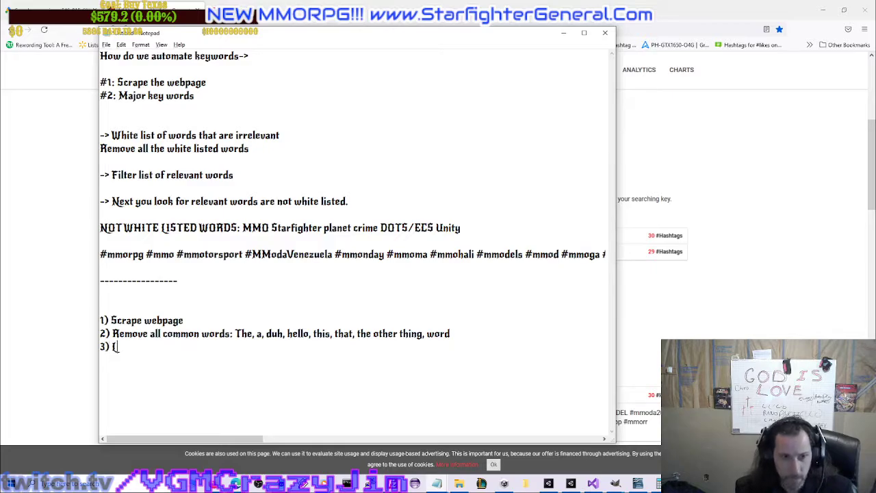
type("eft with semi si")
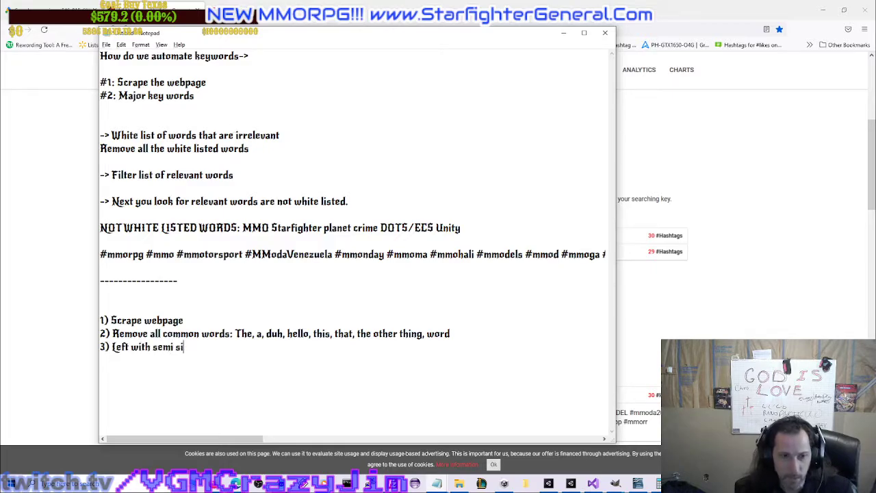
type("gnifcant wor")
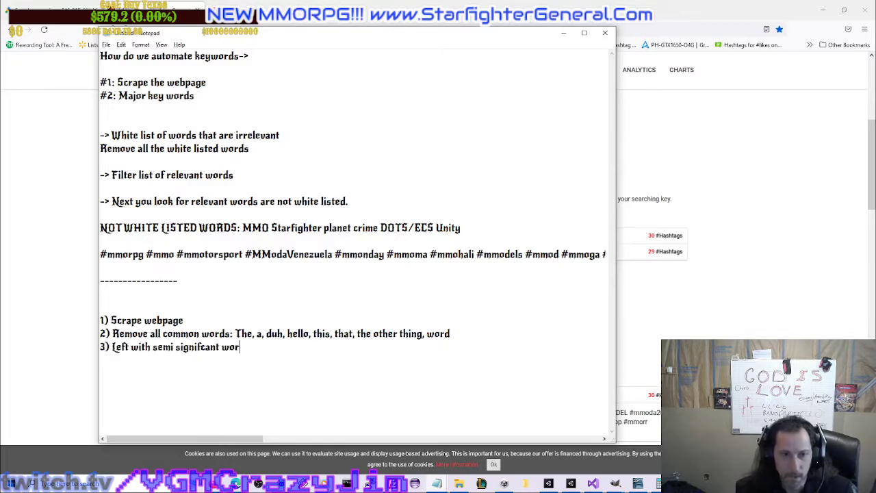
type("ds:")
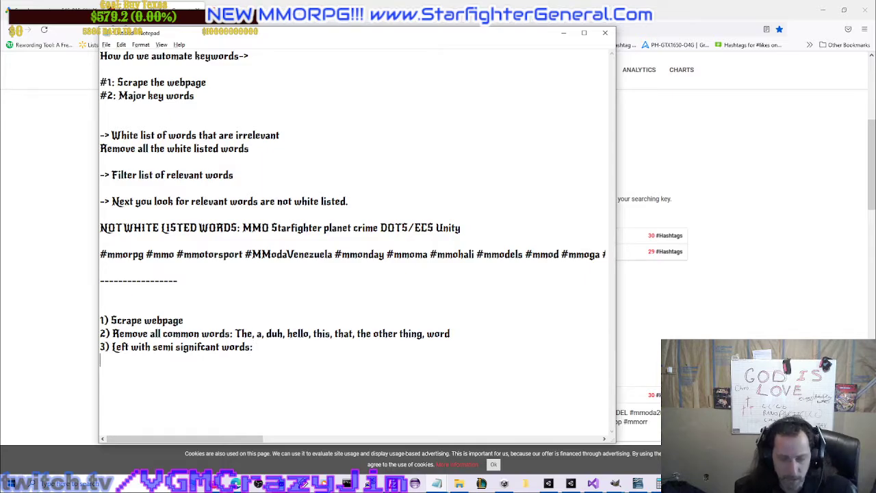
type("100 semi")
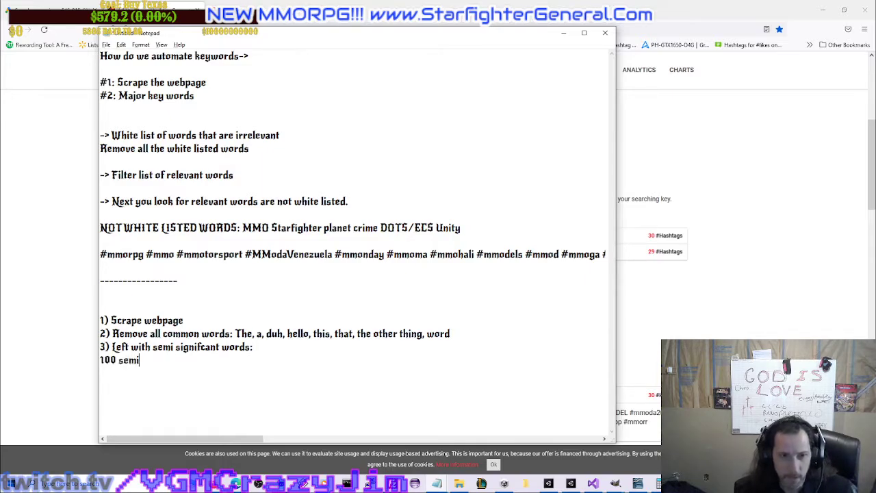
Replace the slash between DOTS and ECS with a space in the not-white-listed words line
key("Up")
key("Up")
key("Up")
key("Up")
key("Up")
key("Up")
key("Up")
key("Up")
key("Up")
key("Up")
key("Up")
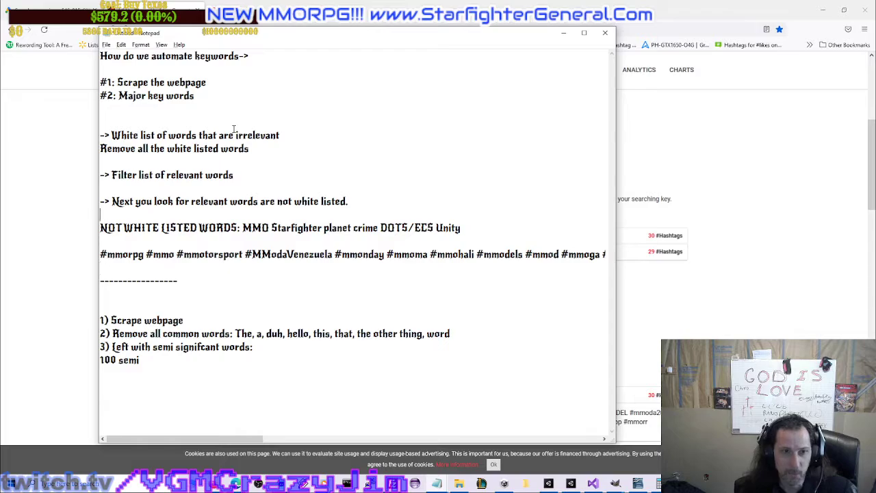
key("ctrl+shift+Left")
key("Down")
key("Down")
key("End")
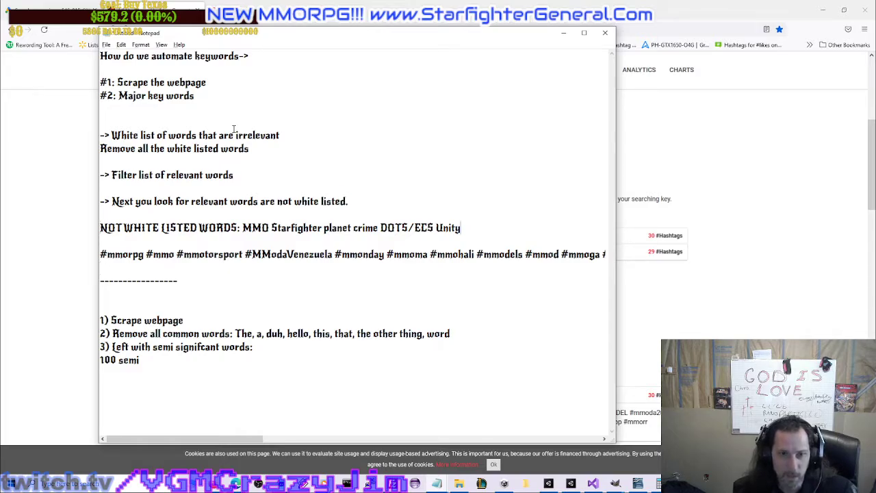
key("Left")
key("Left")
key("BackSpace")
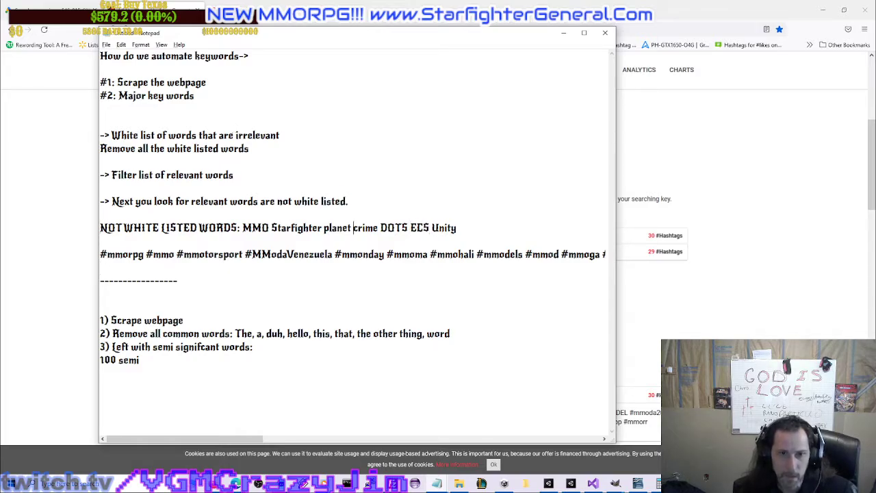
Copy the words "MMO Starfighter planet crime DOTS ECS Unity" from the not-white-listed line to the end of the third list item
key("shift+End")
key("ctrl+c")
key("Down")
key("Down")
key("Down")
key("Down")
key("Down")
key("Down")
key("Down")
key("Down")
key("Down")
key("Down")
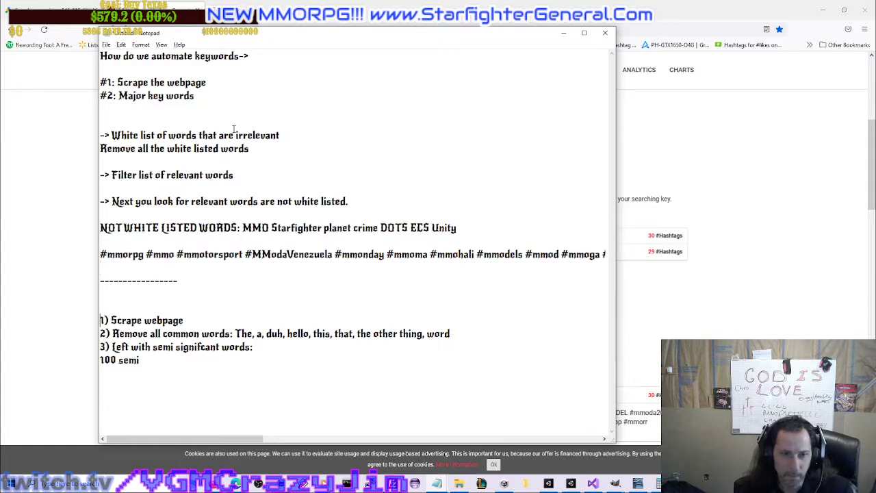
key("Up")
key("End")
key("ctrl+v")
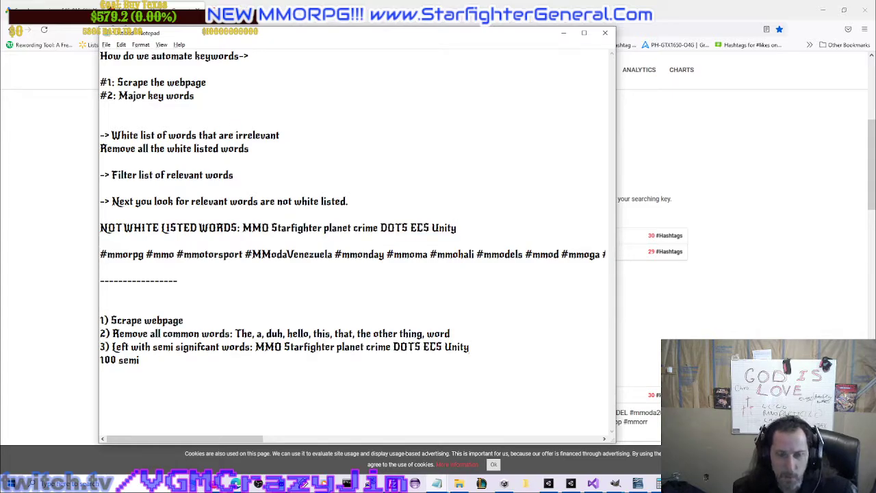
Delete the unfinished "100 semi" text beneath the third list item
key("BackSpace")
key("BackSpace")
key("BackSpace")
key("BackSpace")
key("BackSpace")
key("BackSpace")
key("BackSpace")
key("BackSpace")
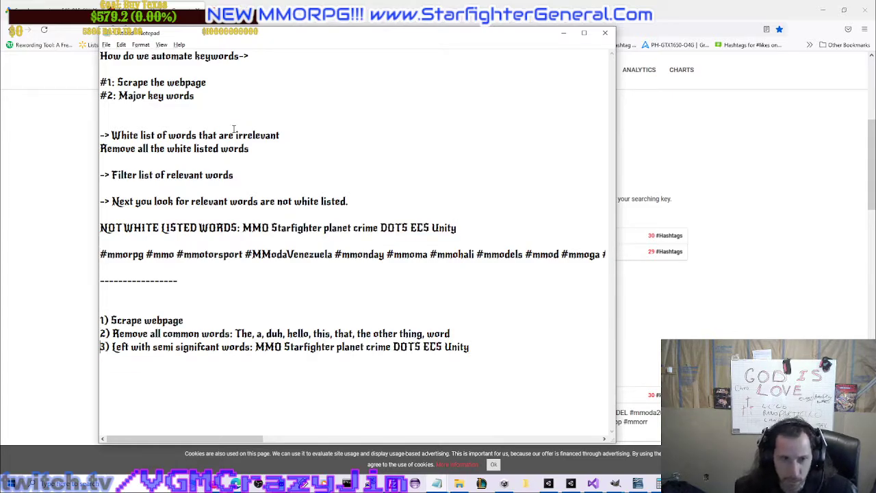
key("ctrl+Right")
key("Return")
key("Return")
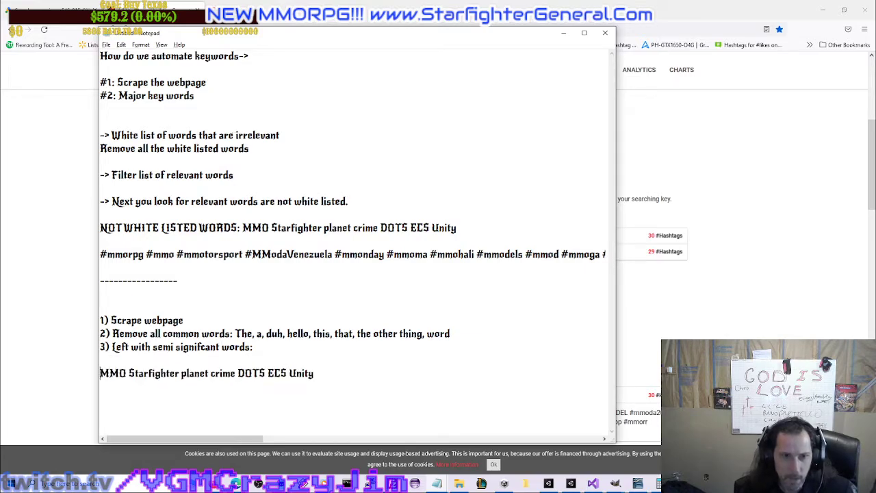
key("BackSpace")
key("BackSpace")
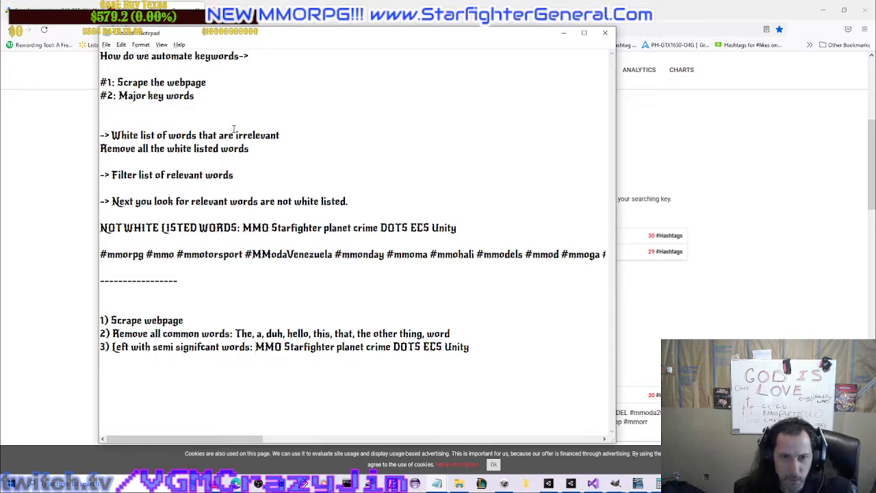
Write "Google wants say 300 key words." on the line directly below the third list item
key("Down")
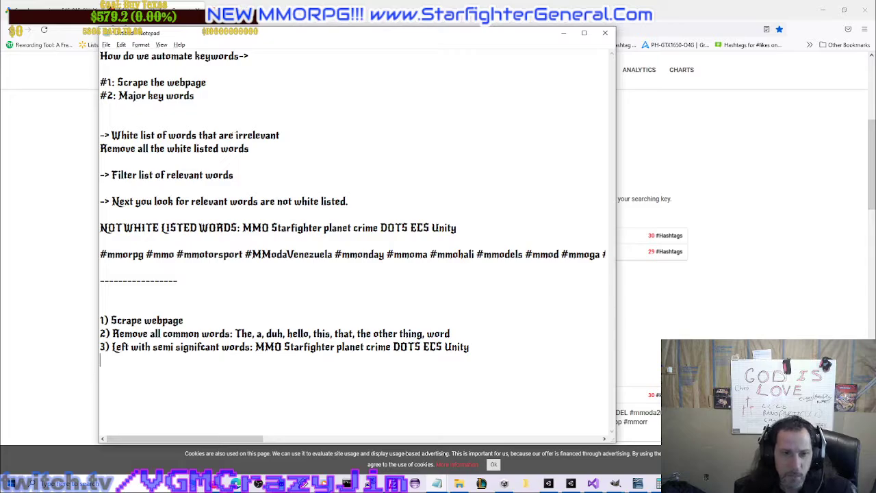
type("Google wants say")
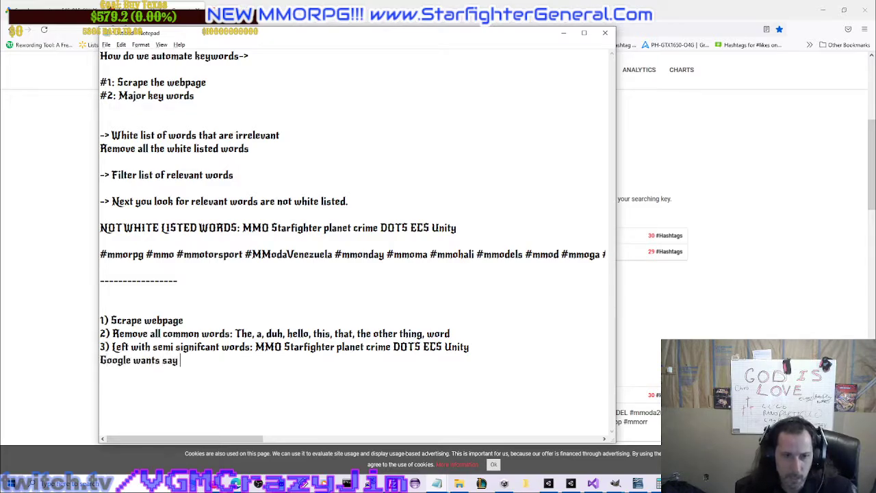
type(" 300 key wo")
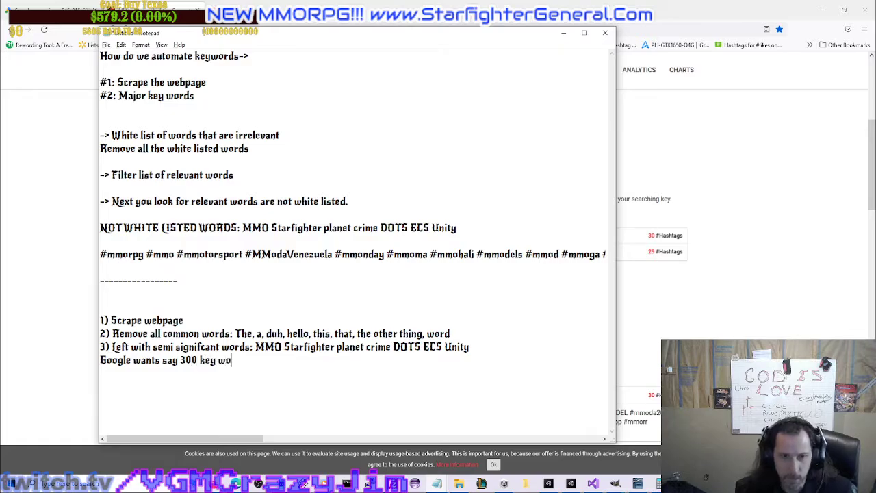
type("rds.")
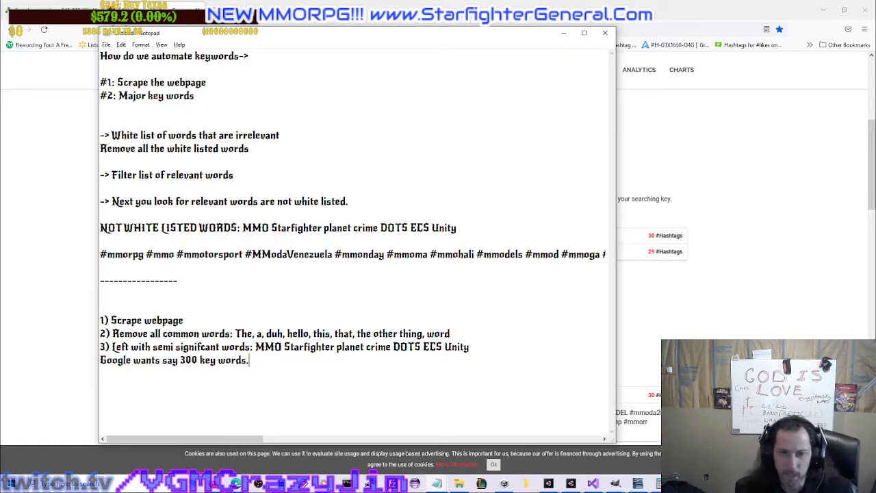
Review the keywords from MMO to Unity in the third list item by highlighting them
key("Up")
key("Right")
key("Right")
key("ctrl+shift+Right")
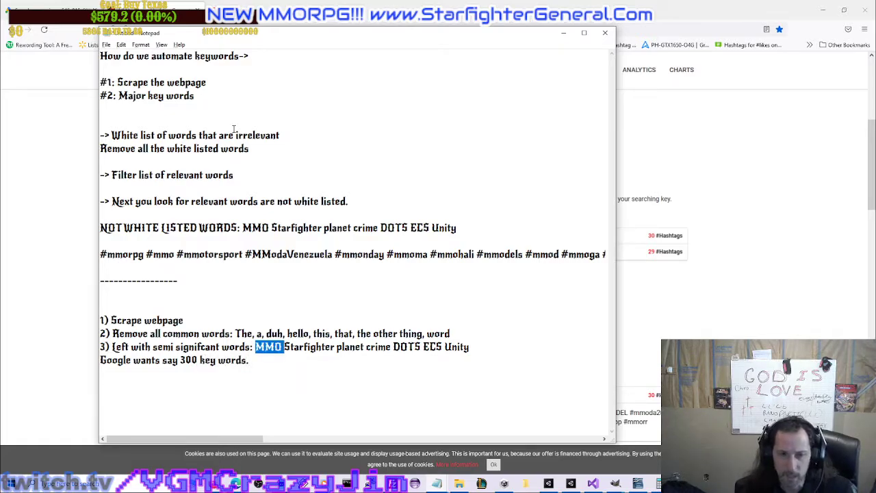
key("ctrl+shift+Right")
key("shift+End")
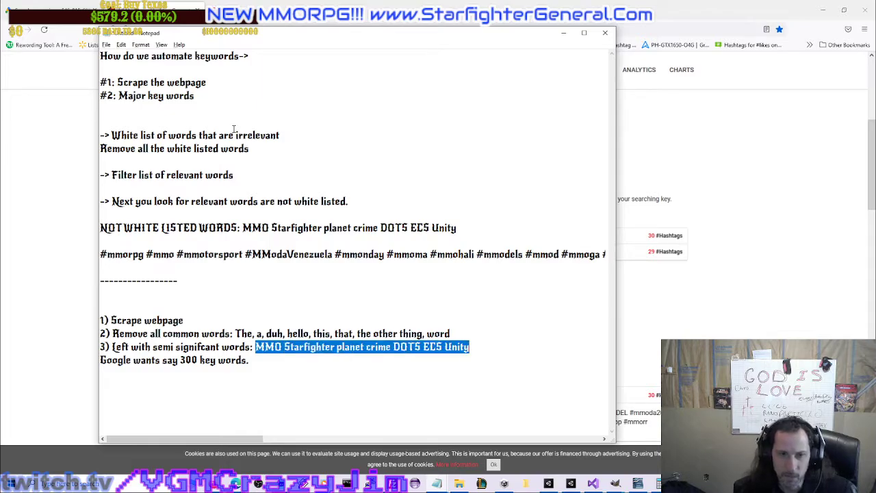
key("Down")
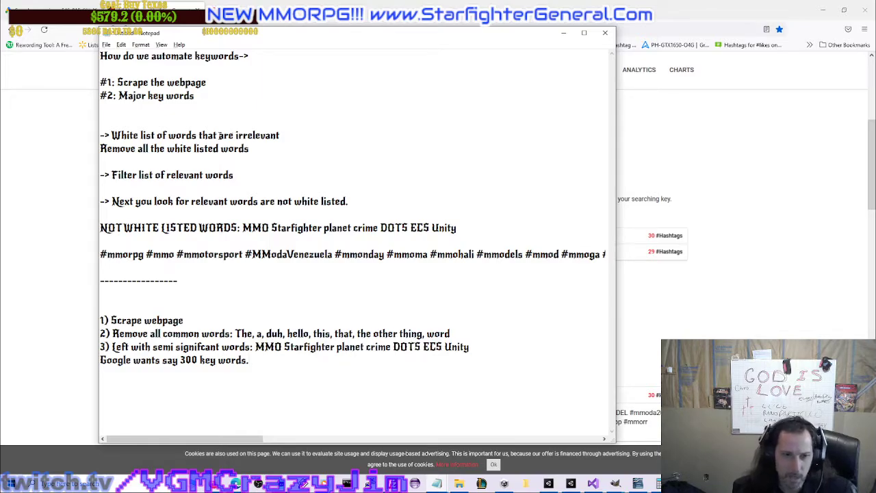
Switch to Calculator and divide 300 by 7
left_click(72, 477)
type("calc")
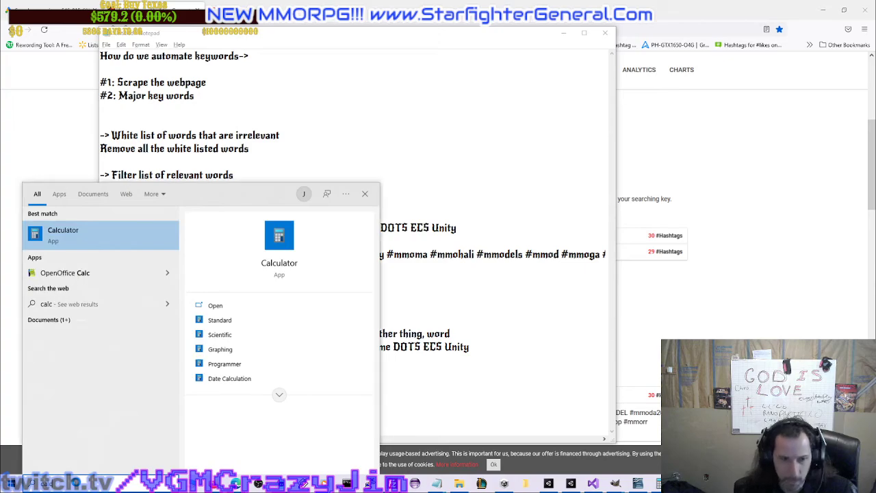
key("Return")
left_click(188, 249)
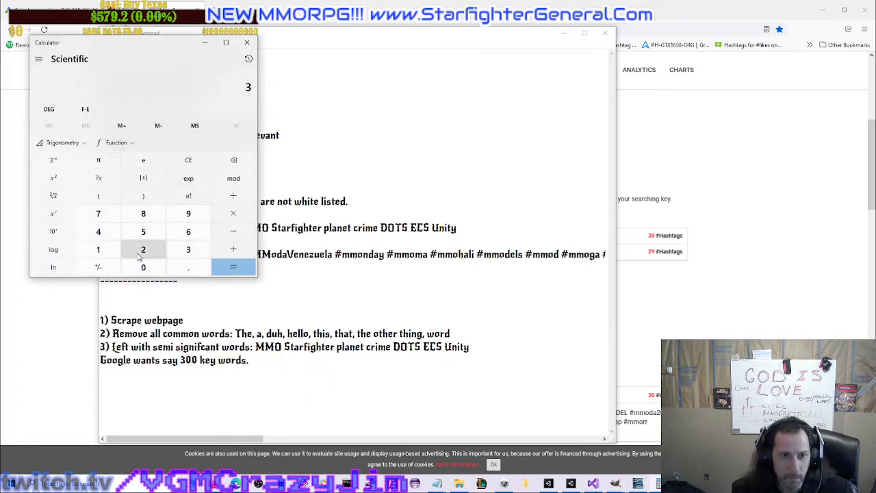
left_click(143, 267)
left_click(143, 267)
left_click(221, 198)
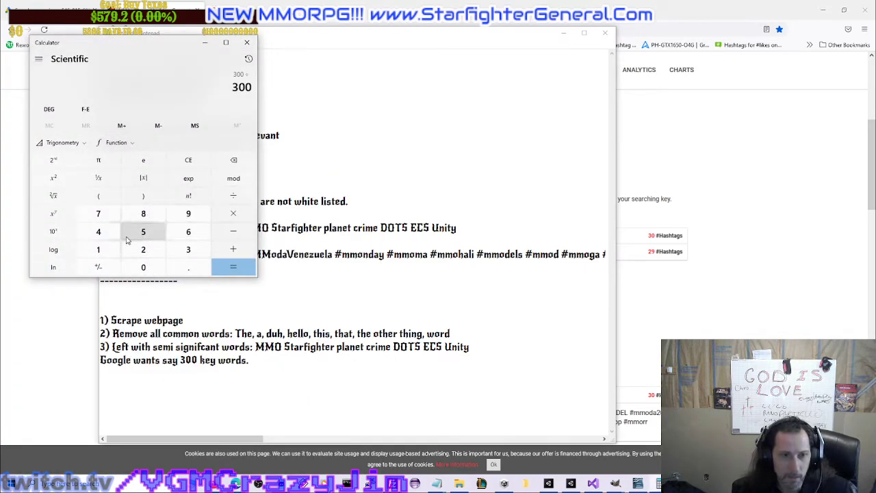
left_click(108, 215)
left_click(229, 267)
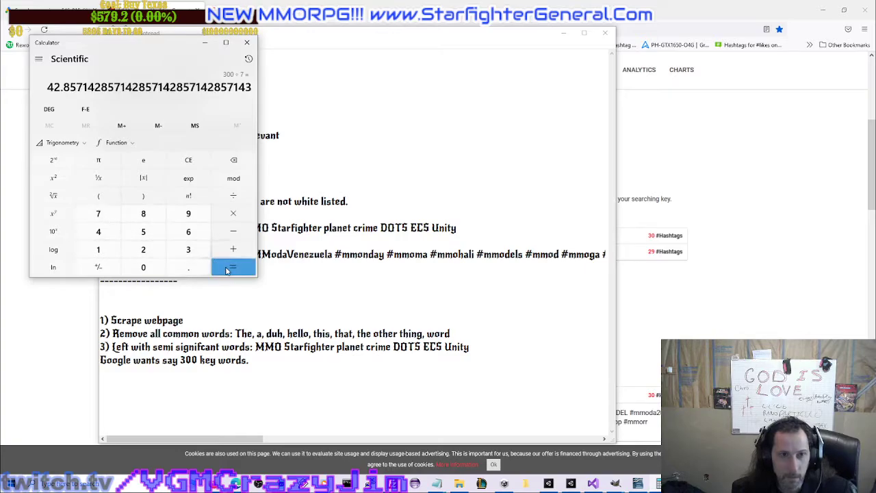
Switch back to Notepad and write "42 generated per each" below the Google keyword line, leaving a blank line between them
left_click(278, 385)
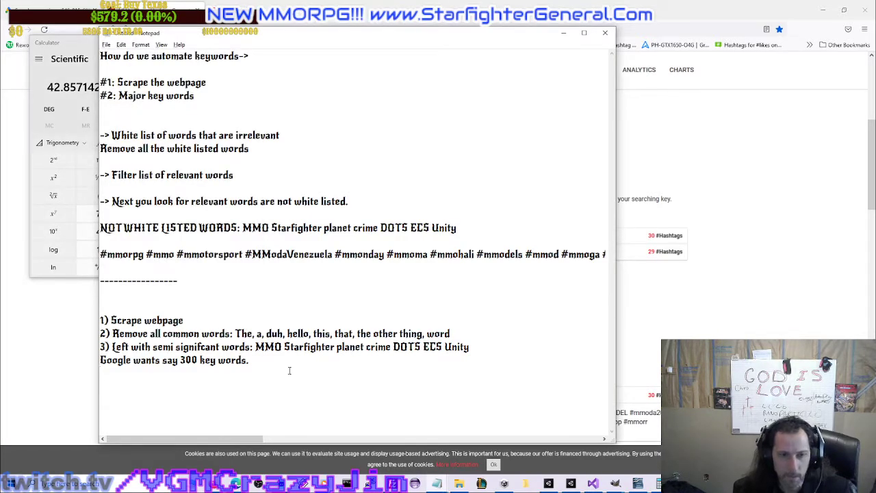
key("Return")
type("42")
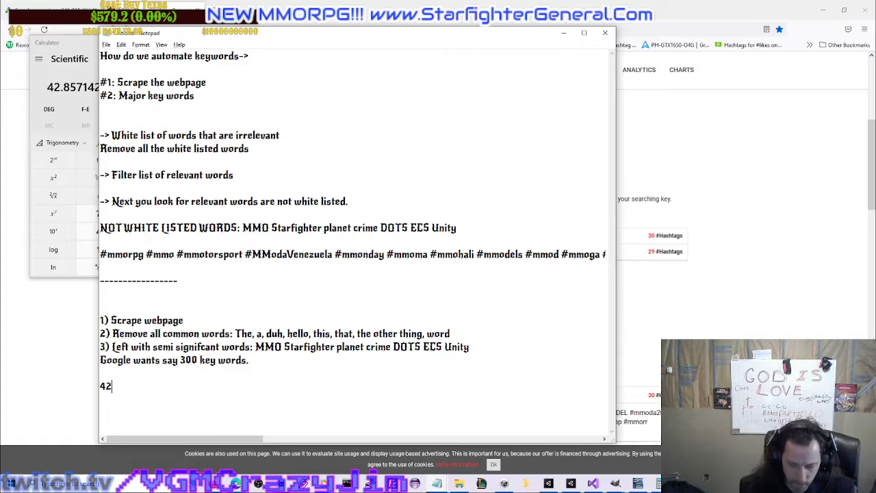
type("generated ")
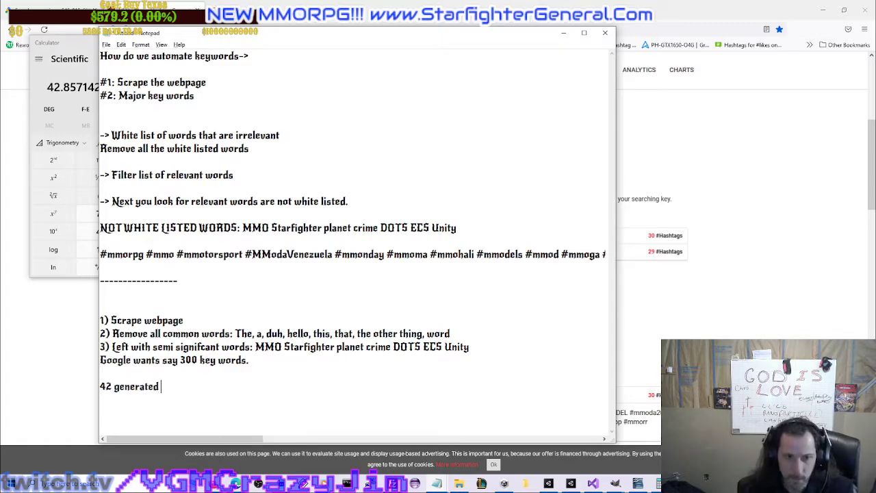
type("per each")
key("Return")
key("Return")
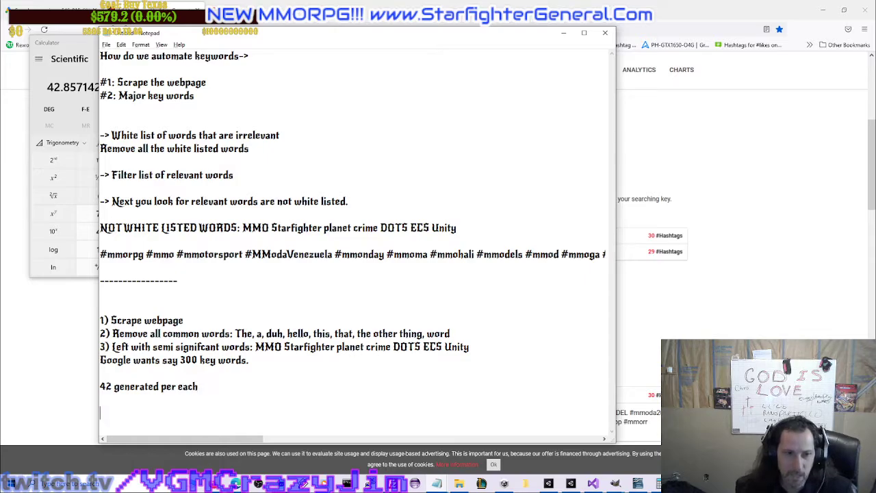
Write "Another semi significant words: 500" below the "42 generated per each" line
type("3")
key("BackSpace")
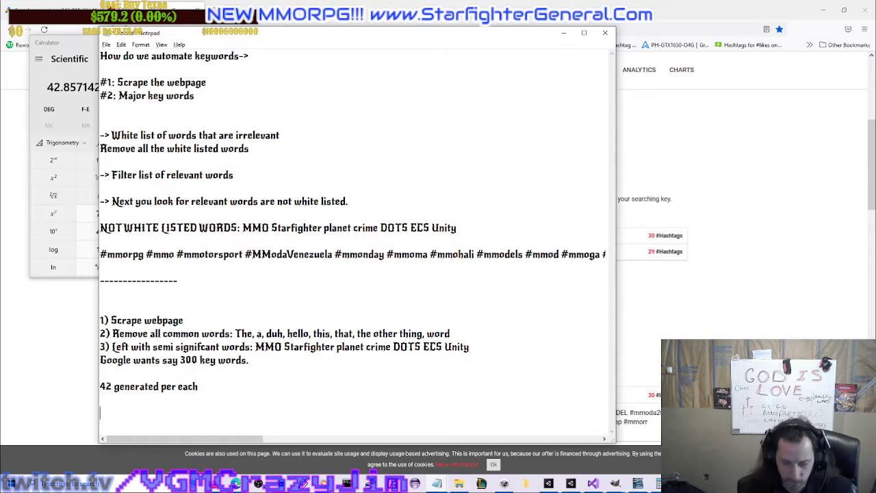
type("Another semi ")
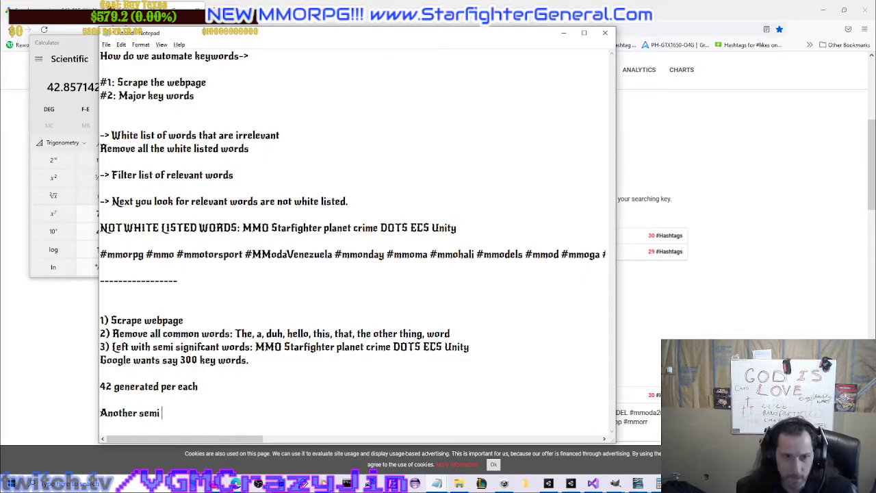
type("significant word")
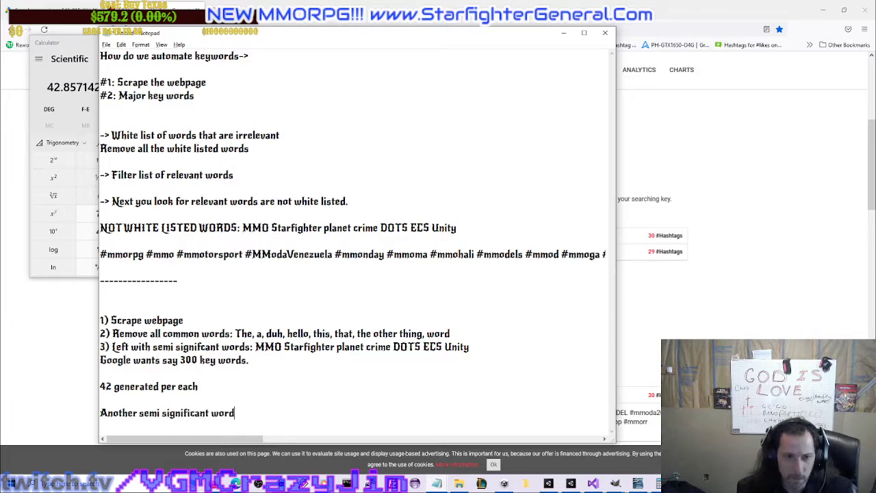
type("s: 500")
key("Return")
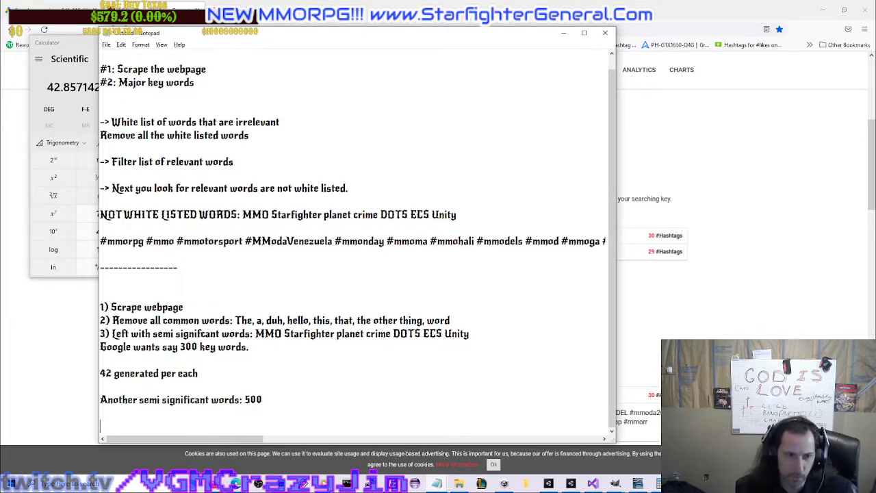
Write "Roll with those, maybe best hash tag 1-2" directly under the 500 words line and start a new line after it
type("Roll with t")
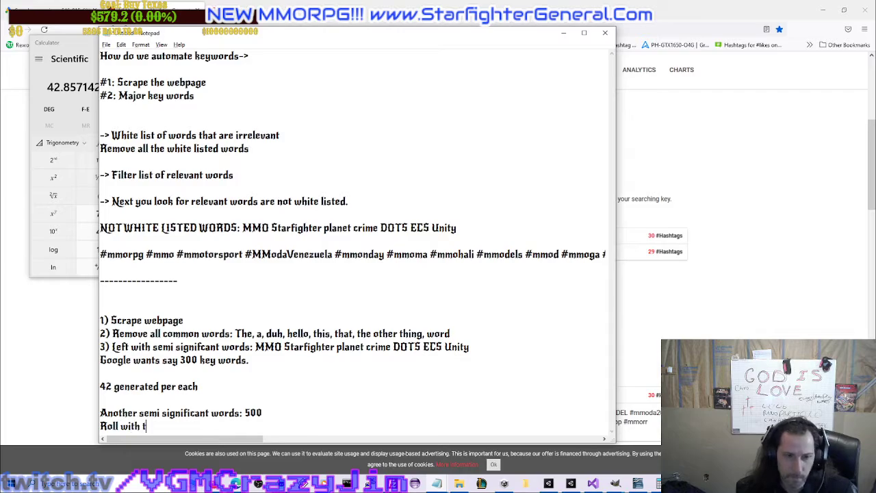
type("hose,")
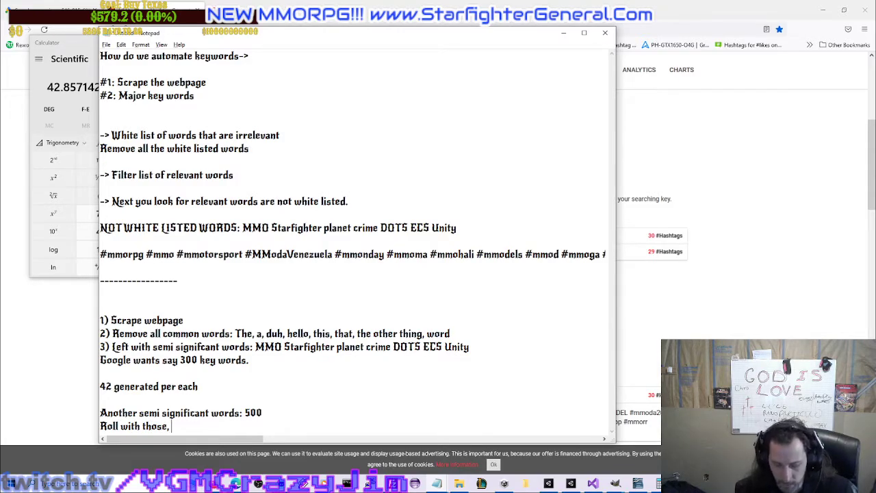
type(" maybe be")
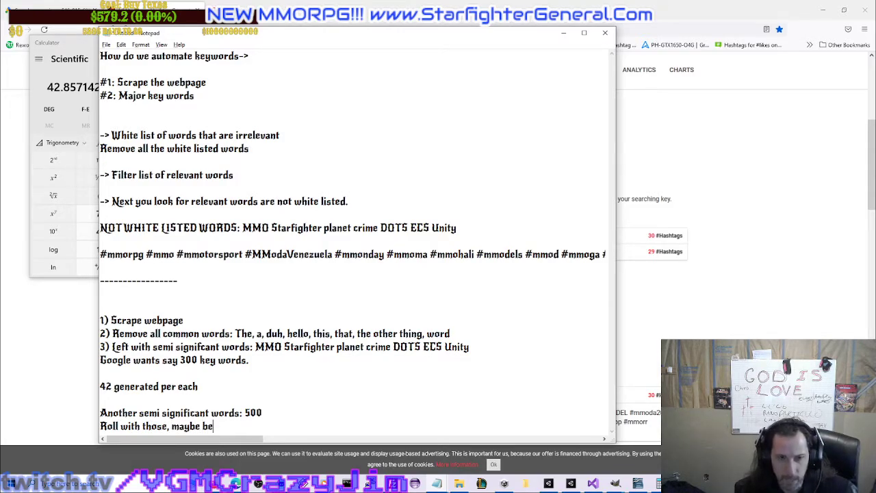
type("st hash tage")
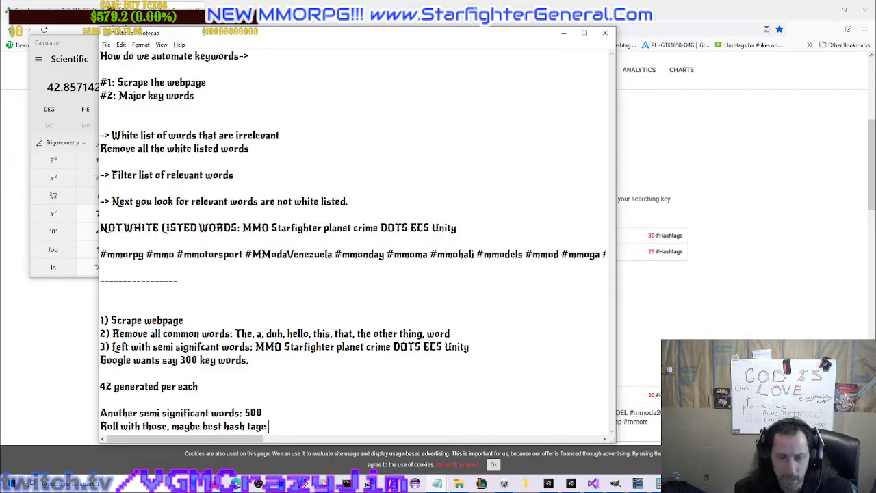
key("BackSpace")
key("BackSpace")
type("1-2")
key("Up")
key("Up")
key("Up")
key("Down")
key("Down")
key("Down")
key("Down")
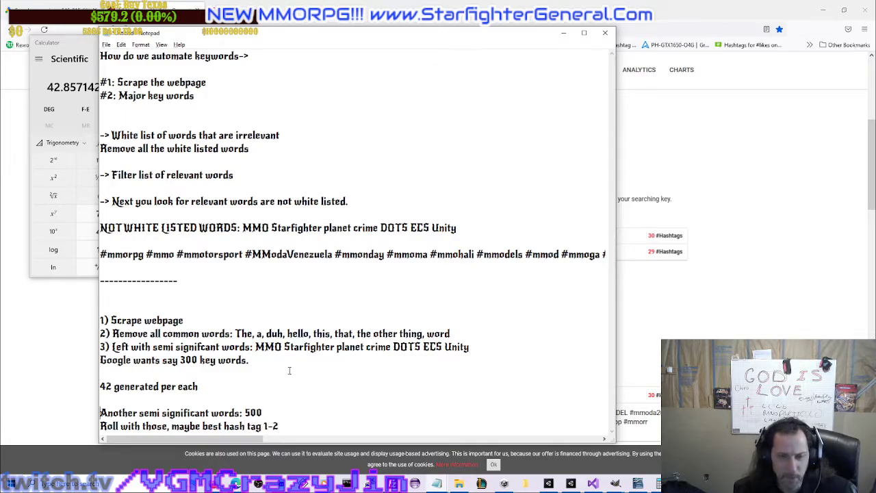
key("End")
key("Return")
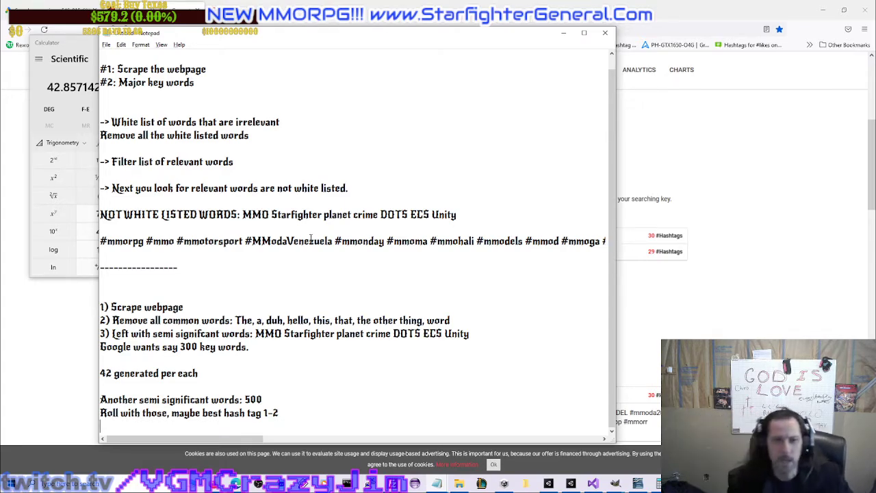
Insert a blank line above each of the three numbered list items and another at the end of the notes
key("Up")
key("Up")
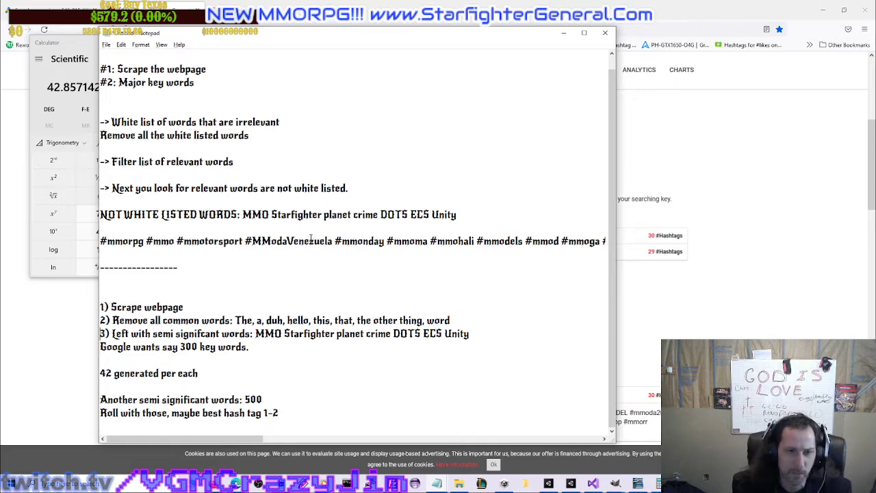
key("Down")
key("End")
key("Down")
key("Down")
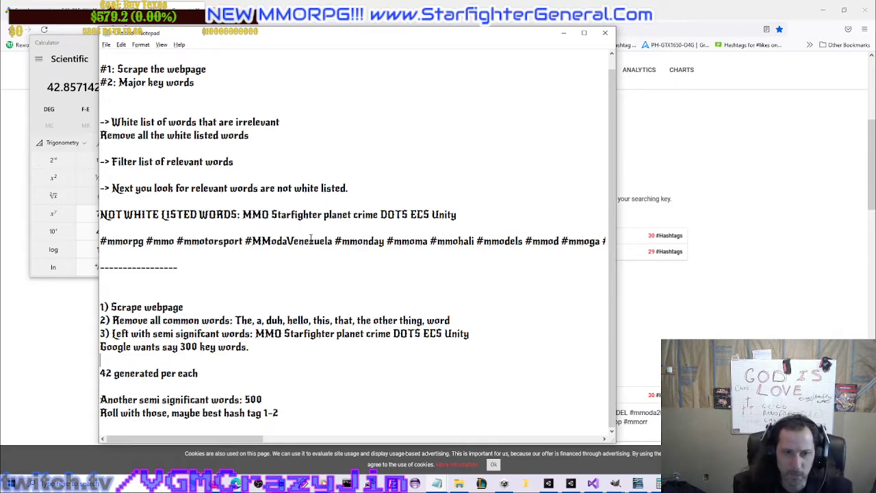
key("Up")
key("Up")
key("Up")
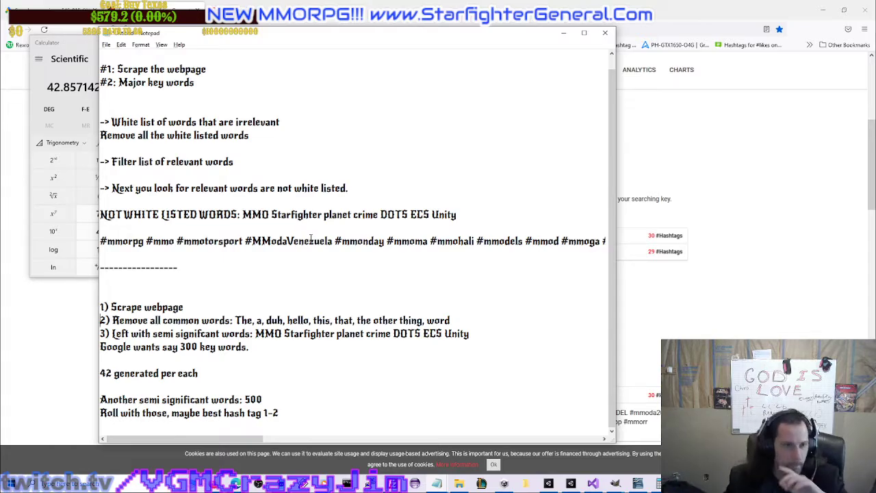
key("Return")
key("Down")
key("Return")
key("Down")
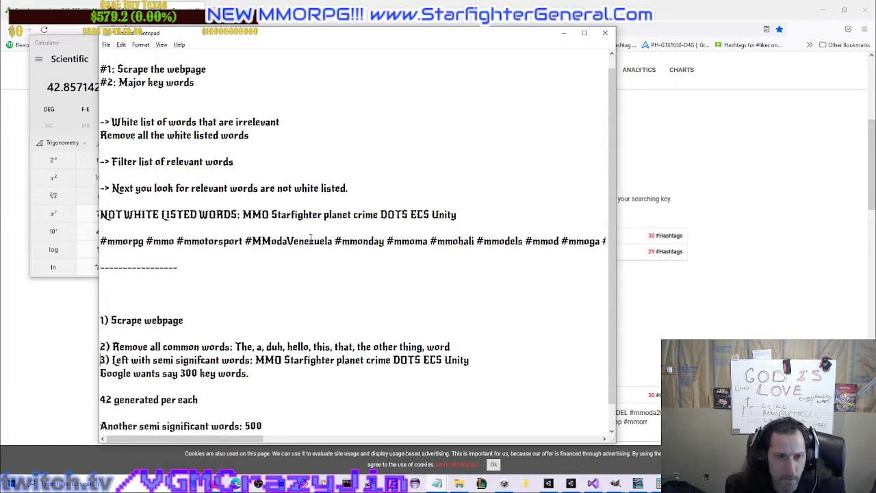
key("Return")
key("ctrl+End")
key("Return")
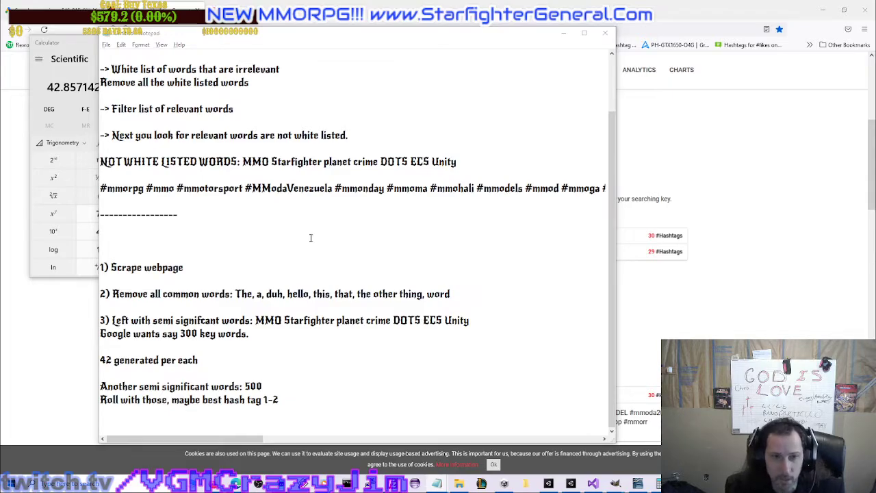
Switch to the Google Ads new campaign page in the browser and place the cursor in the products or services field
key("alt+Tab")
key("alt+Tab")
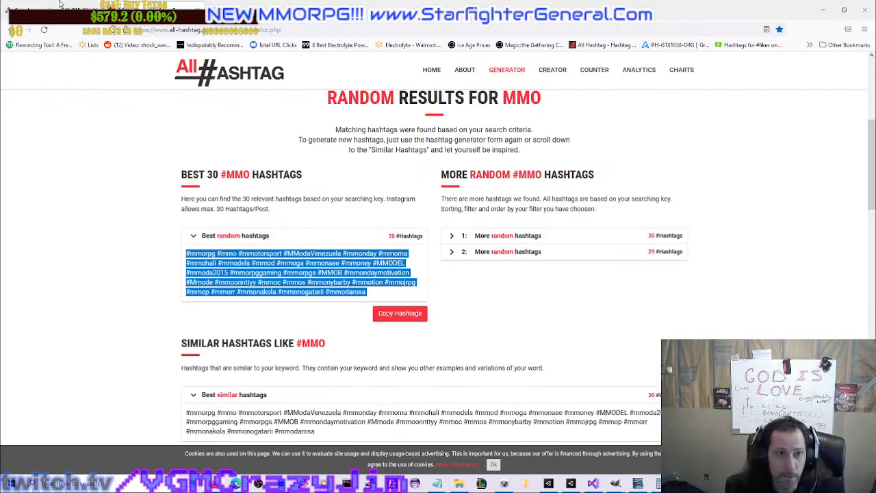
left_click(58, 4)
left_click(283, 241)
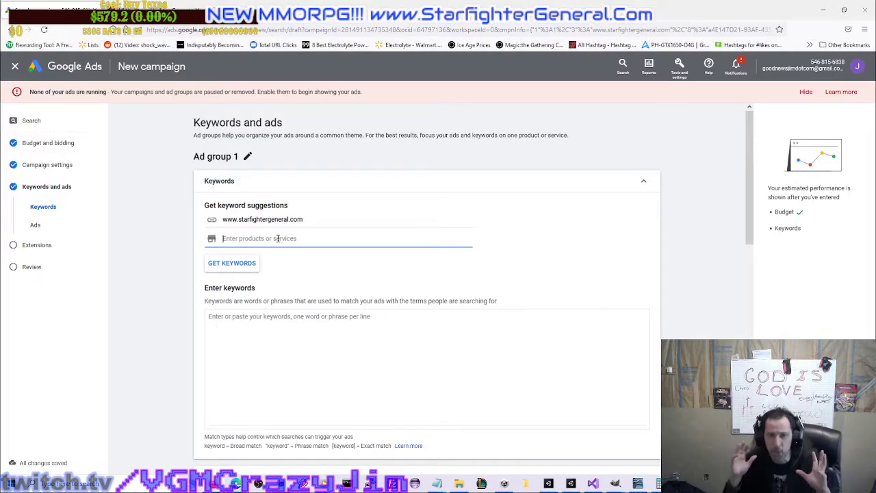
Switch to the GIMP mockup of the simplified ad form and examine its webpage, budget and submit sections
key("alt+Tab")
key("Tab")
key("Tab")
key("Tab")
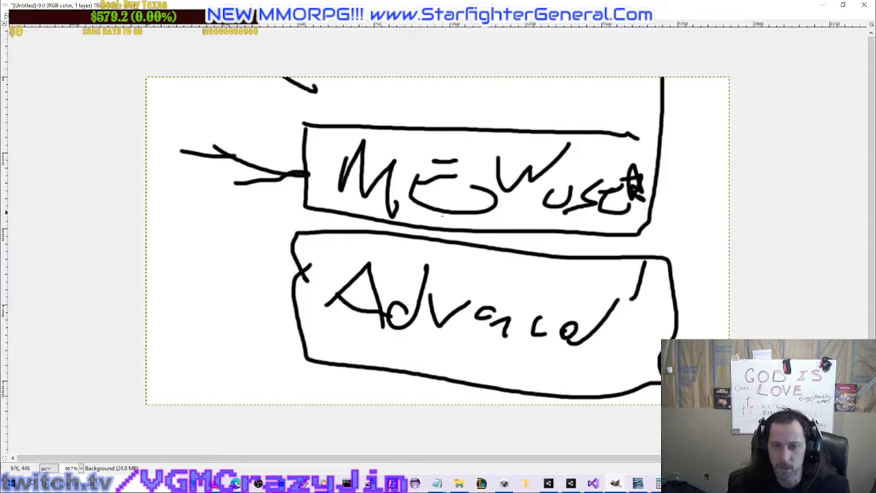
key("alt+Tab")
key("alt+Tab")
key("Tab")
key("Tab")
key("Tab")
key("Tab")
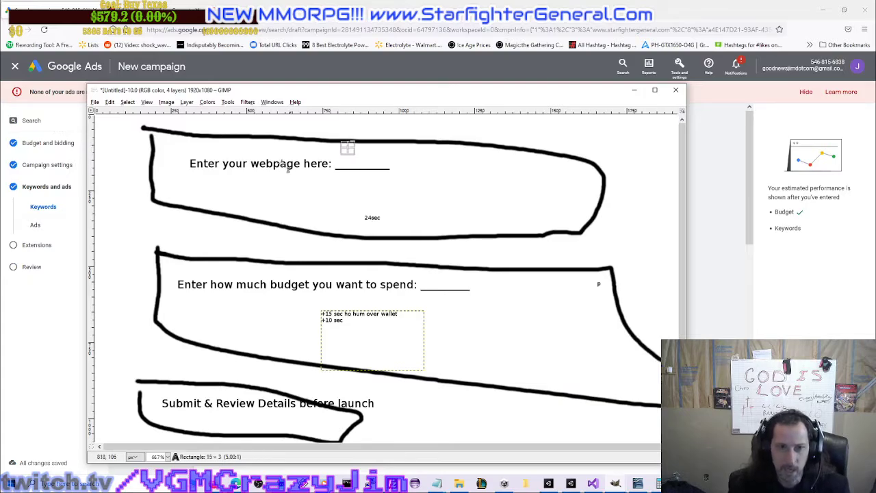
left_click(418, 285)
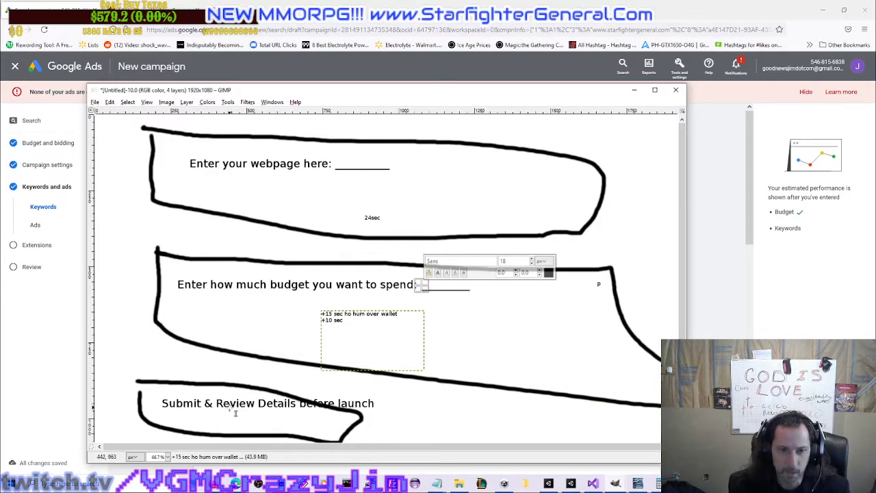
key("alt+Tab")
key("alt+Tab")
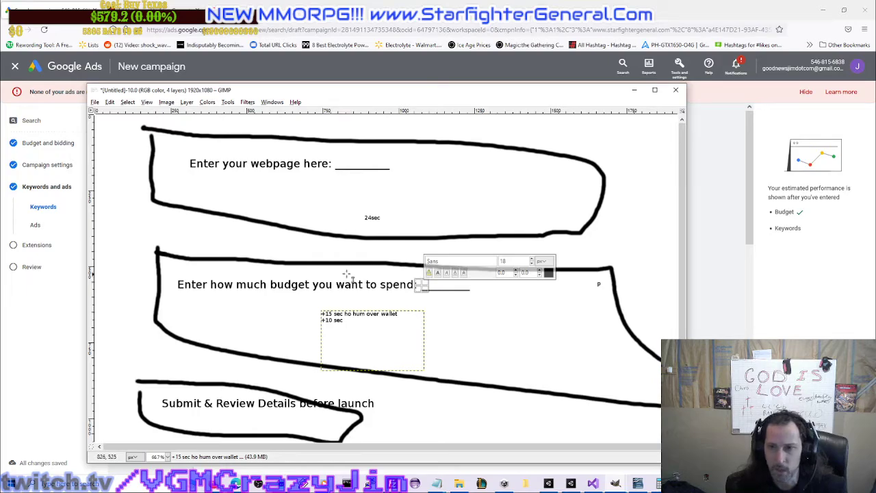
Return to Google Ads and examine the Keywords and ads page, from the keyword suggestions to the ad headlines and descriptions
key("alt+Tab")
scroll(374, 251, "down", 5)
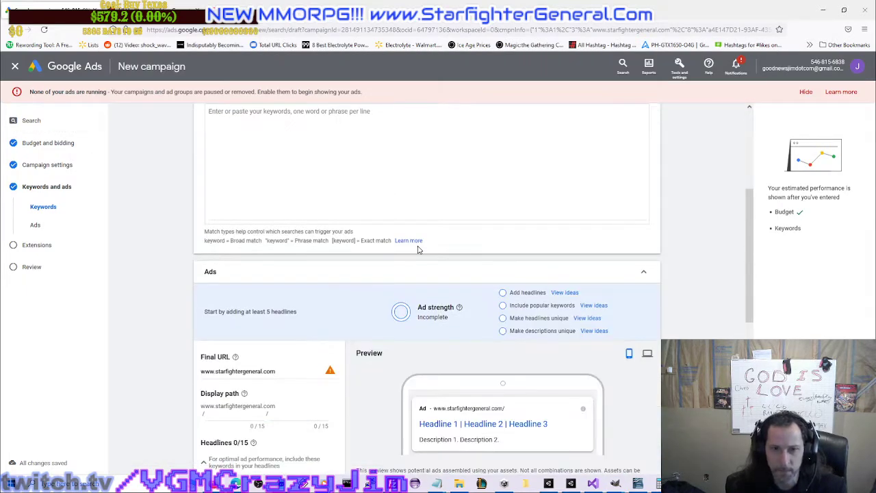
scroll(416, 298, "down", 3)
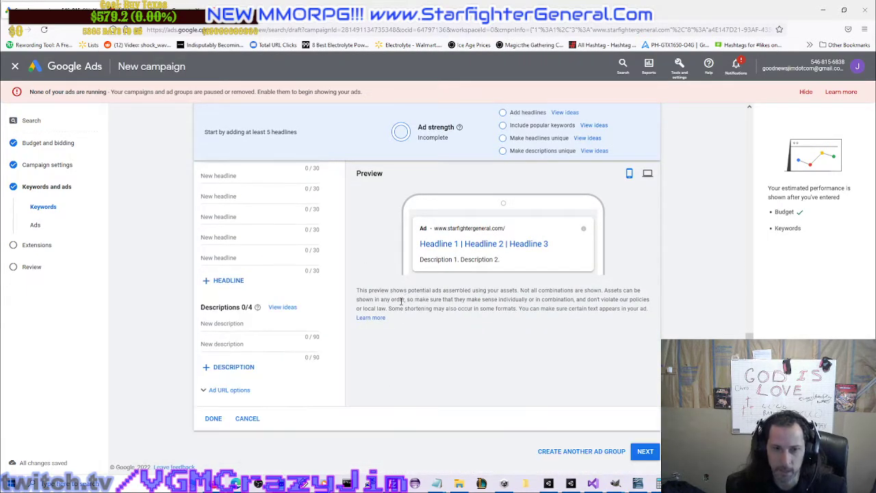
scroll(357, 301, "up", 6)
scroll(357, 295, "up", 1)
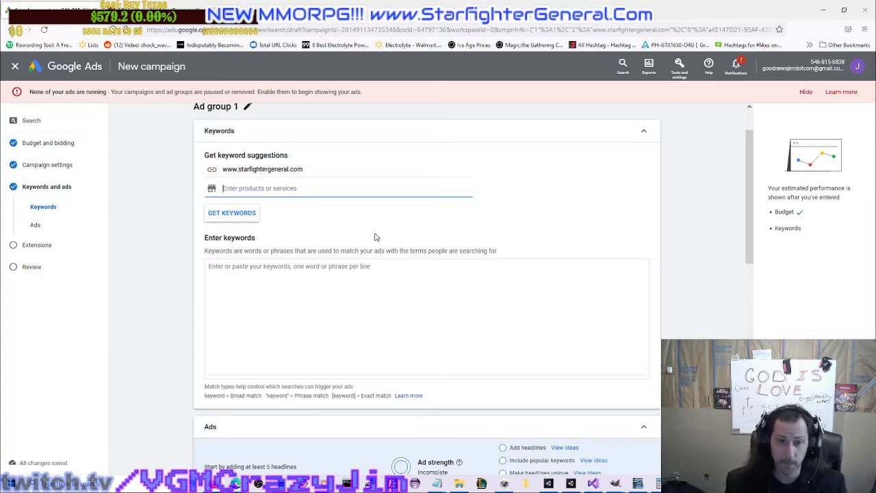
scroll(391, 209, "down", 5)
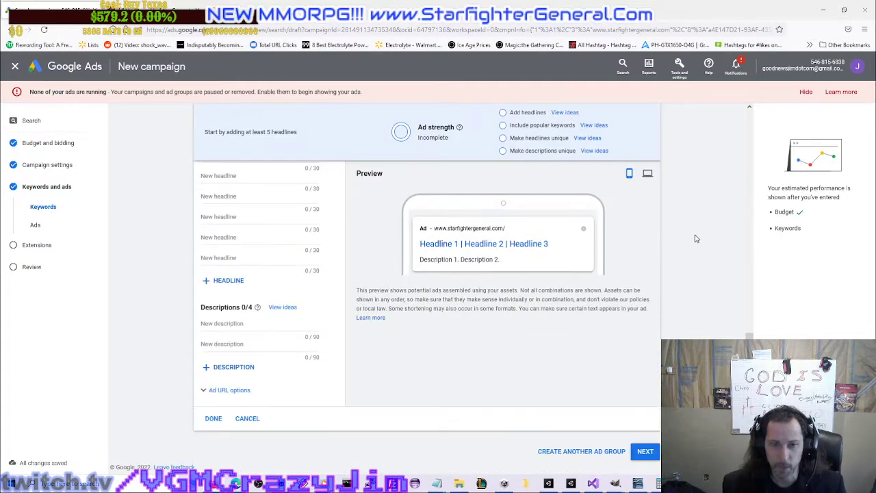
scroll(691, 279, "up", 6)
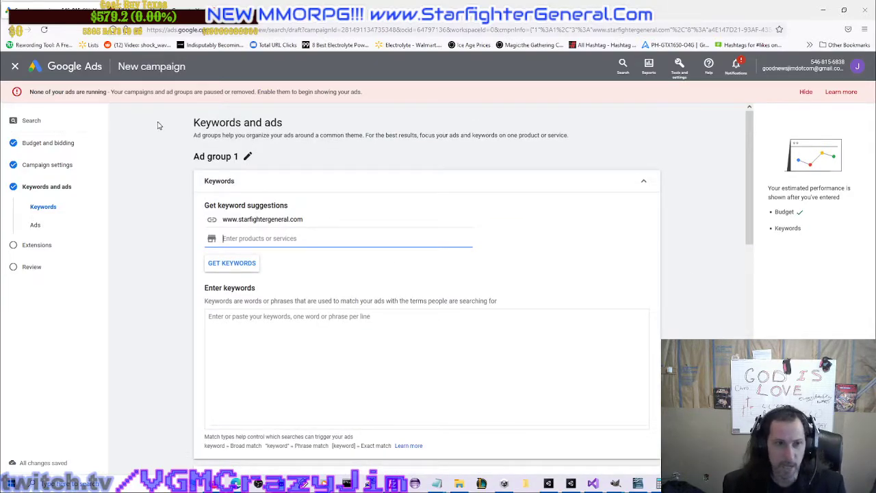
left_click_drag(187, 126, 617, 152)
scroll(665, 157, "down", 8)
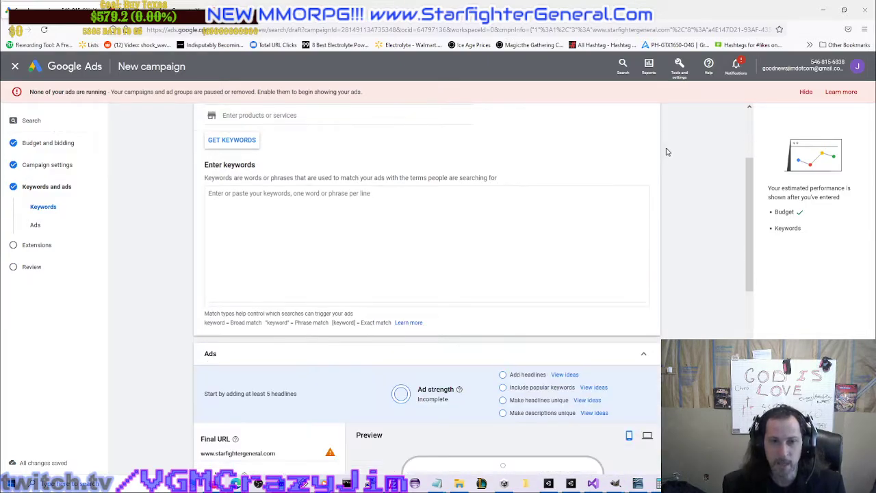
scroll(687, 200, "up", 10)
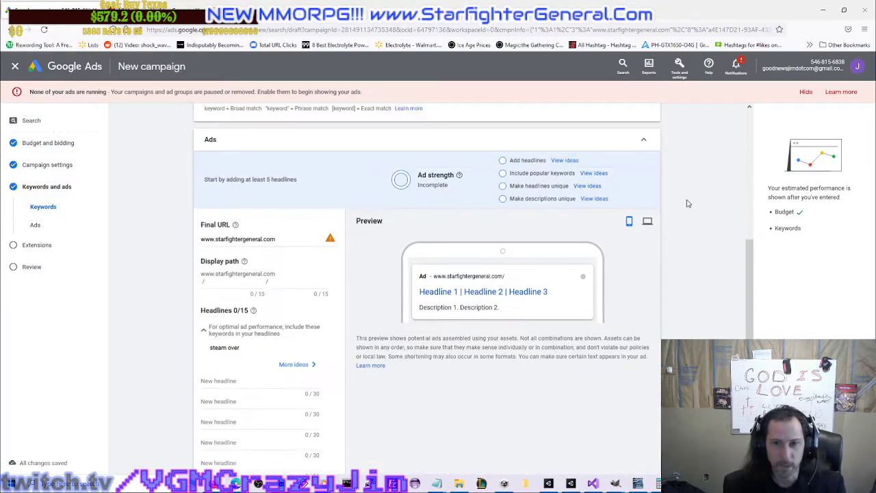
key("alt+Tab")
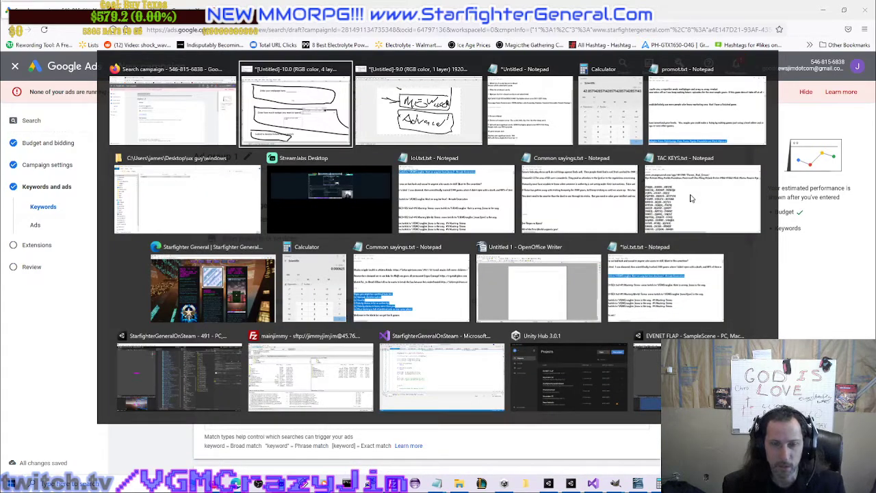
key("alt+Tab")
key("alt+Tab")
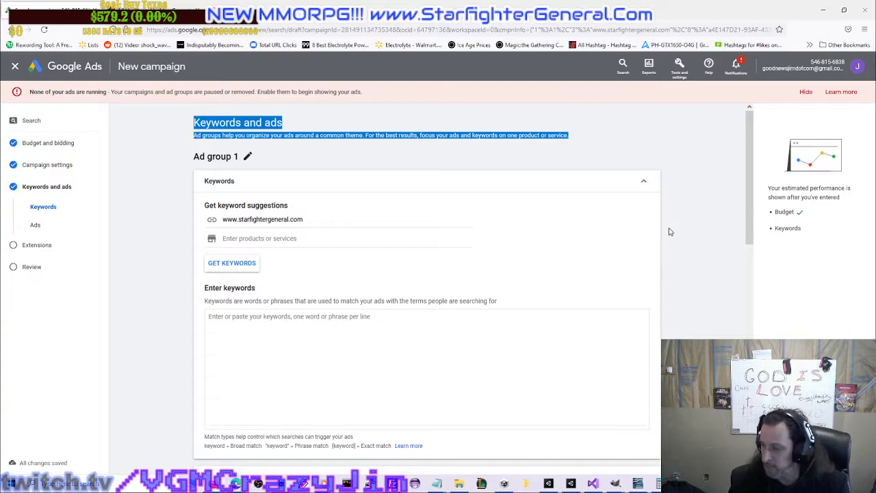
scroll(674, 243, "down", 10)
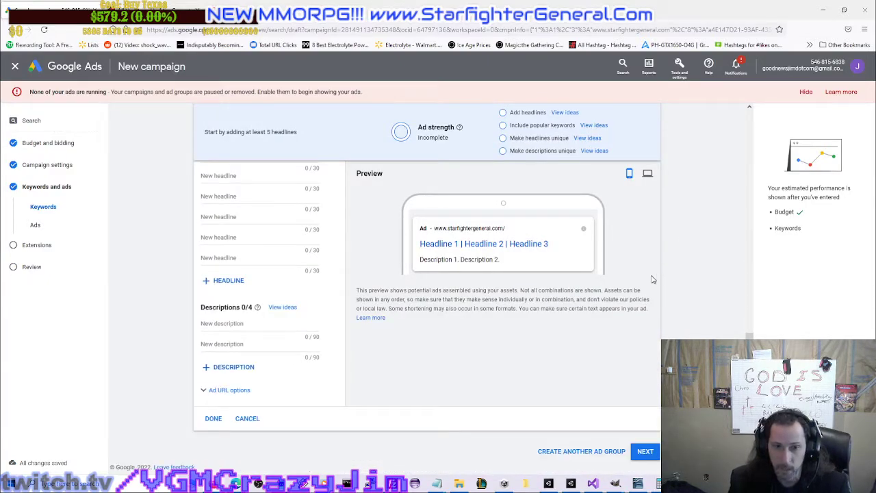
Return to the start of the Google Ads Keywords and ads page and review its heading and keyword suggestion fields
scroll(661, 279, "up", 3)
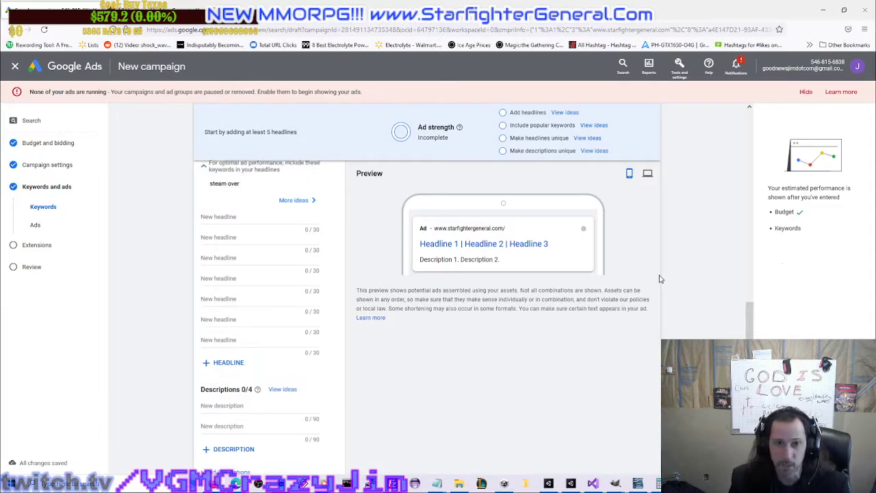
scroll(662, 278, "up", 8)
triple_click(398, 214)
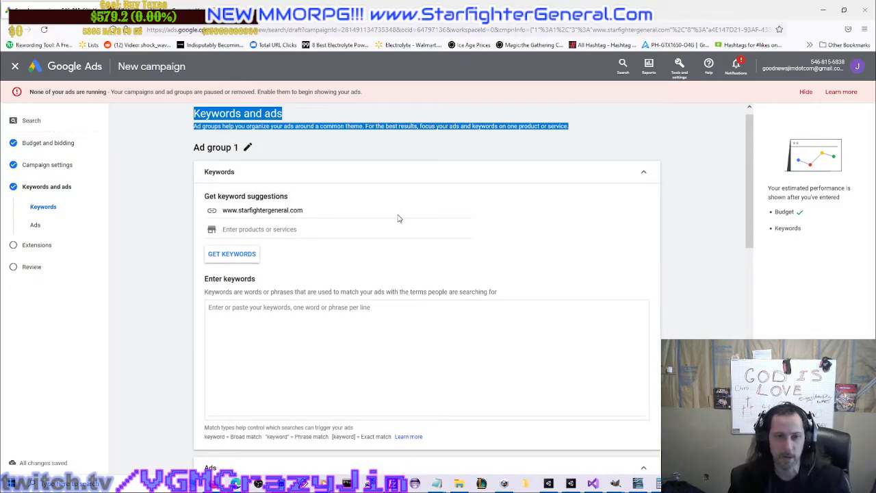
left_click(283, 482)
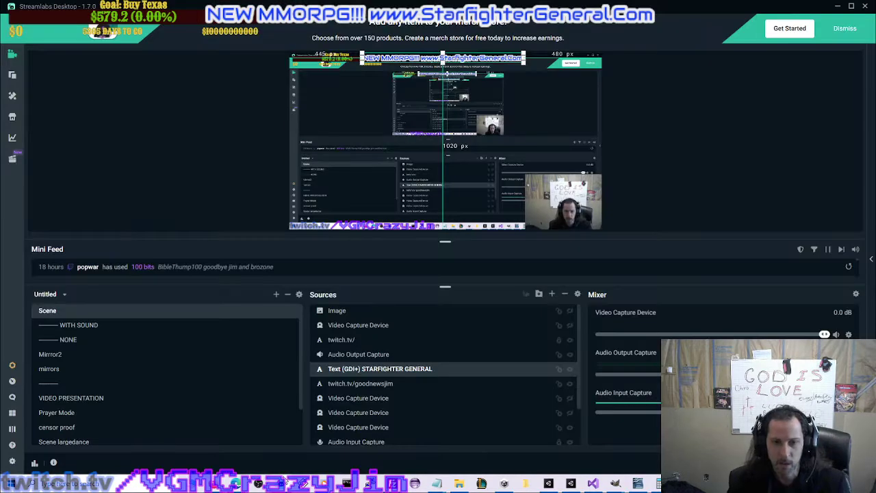
left_click(286, 483)
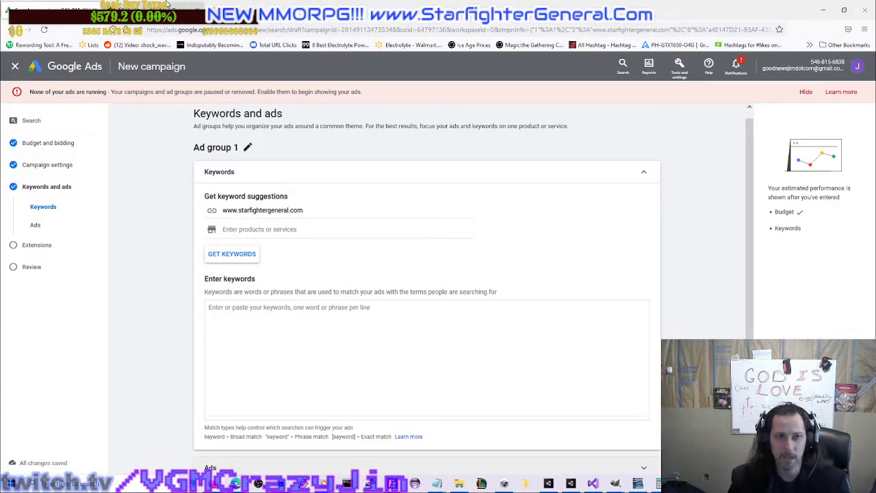
Switch to the GIMP mockup to compare its webpage and budget sections, and return to the Google Ads keyword page
key("alt+Tab")
key("alt+Tab")
key("alt+Tab")
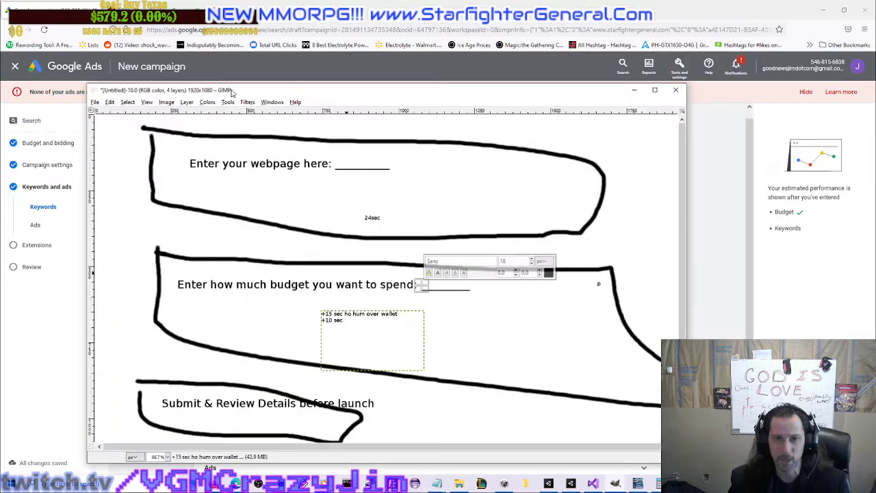
key("alt+Tab")
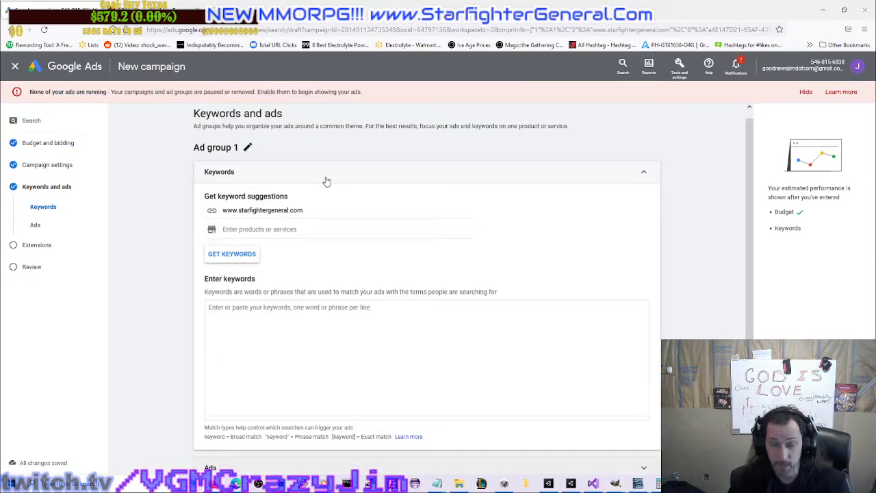
Switch to the untitled Notepad notes and review the numbered steps on scraping a webpage and filtering its words
key("alt+Tab")
key("alt+Tab")
key("alt+Tab")
key("alt+Tab")
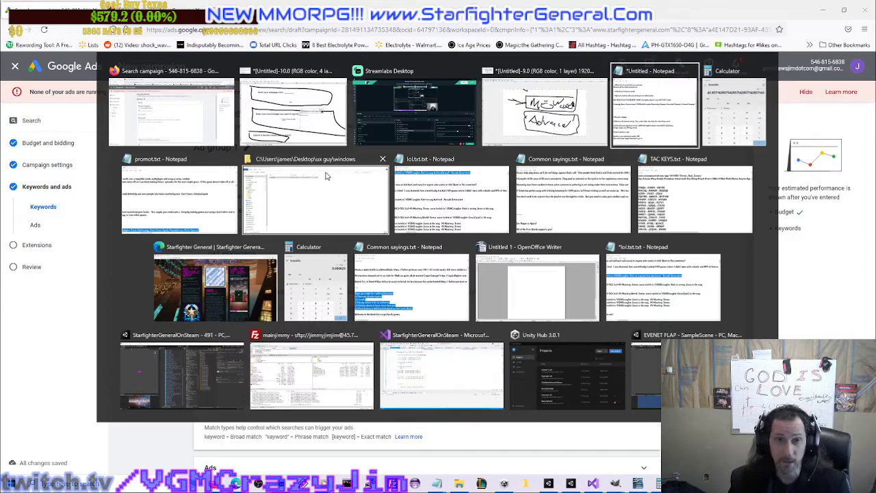
key("alt+Tab")
key("alt+shift+Tab")
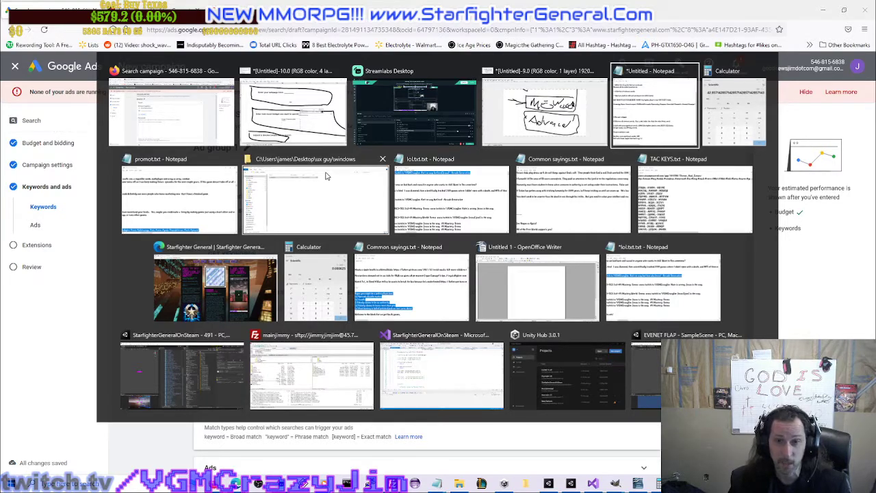
key("alt+Tab")
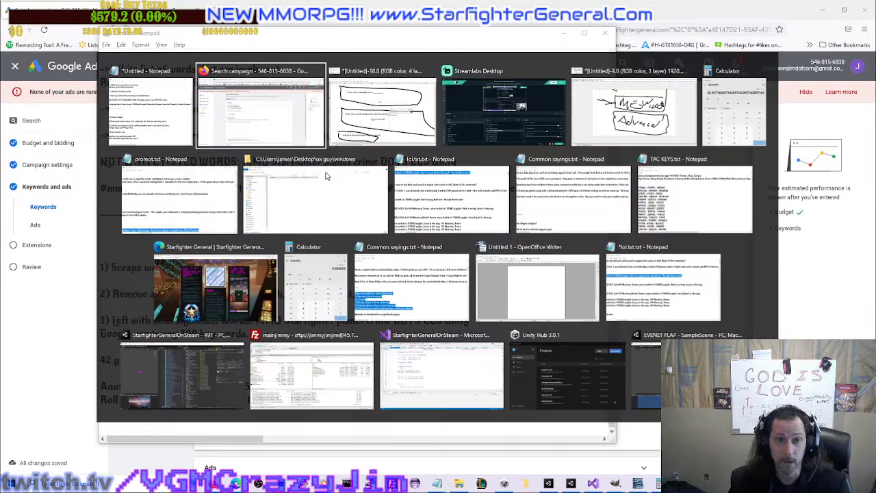
key("alt+shift+Tab")
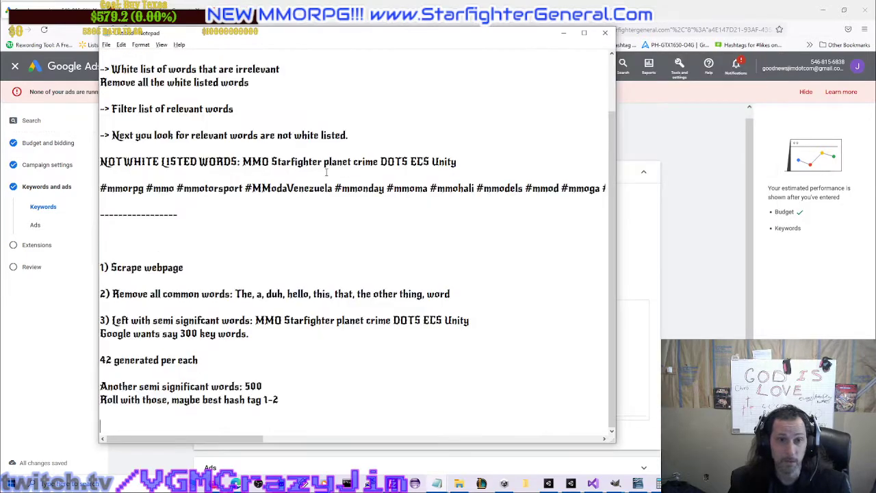
Go to the desktop and open the ux guy folder
key("alt+Tab")
key("super+d")
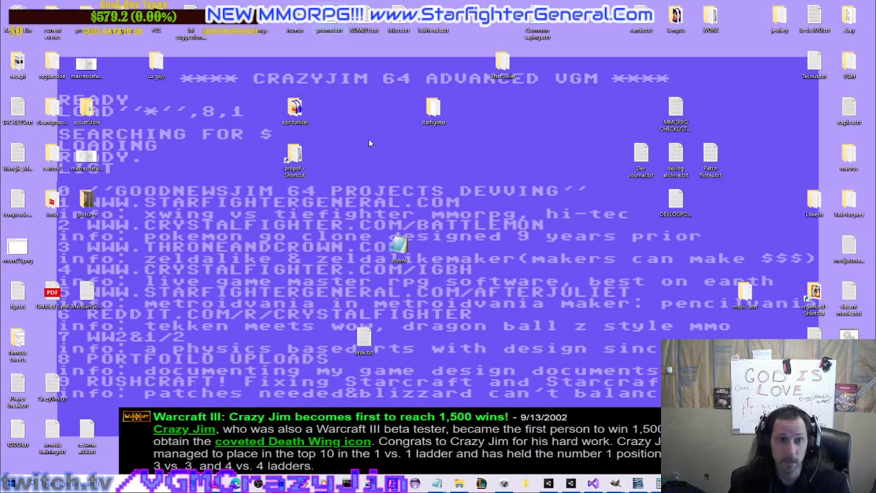
double_click(163, 61)
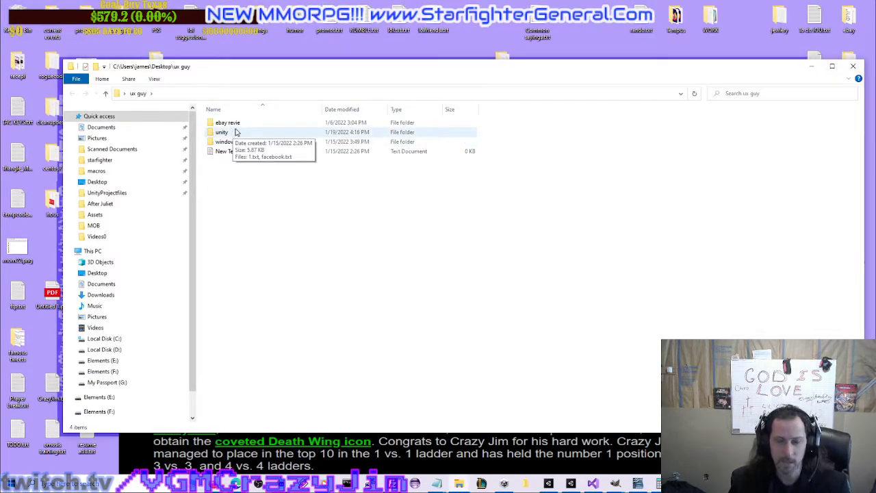
Return to Google Ads and examine the Keywords and ads heading, its ad group description and the keyword entry section
key("alt+Tab")
key("alt+Tab")
key("alt+Tab")
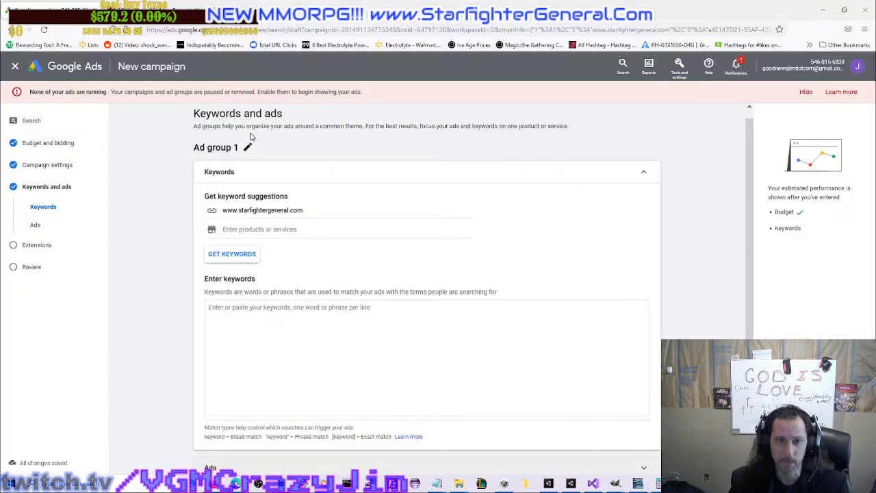
left_click_drag(195, 114, 589, 137)
scroll(677, 142, "down", 1)
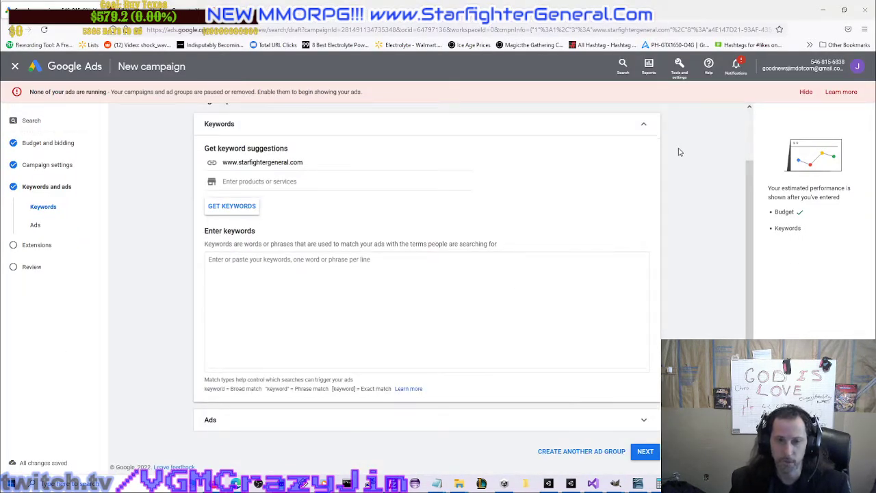
scroll(671, 169, "up", 1)
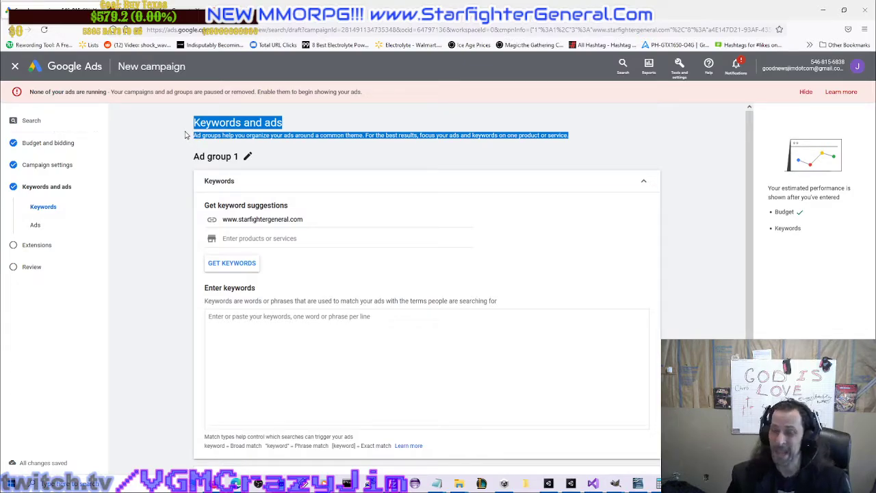
key("alt+Tab")
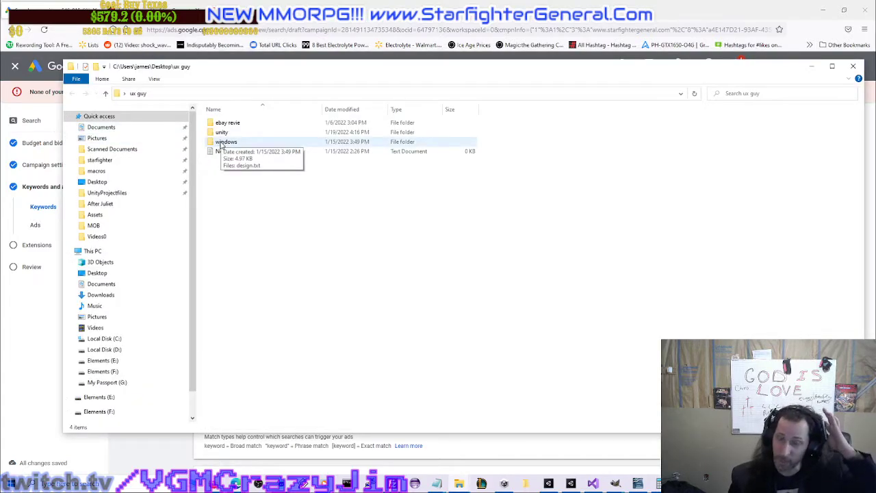
key("alt+Tab")
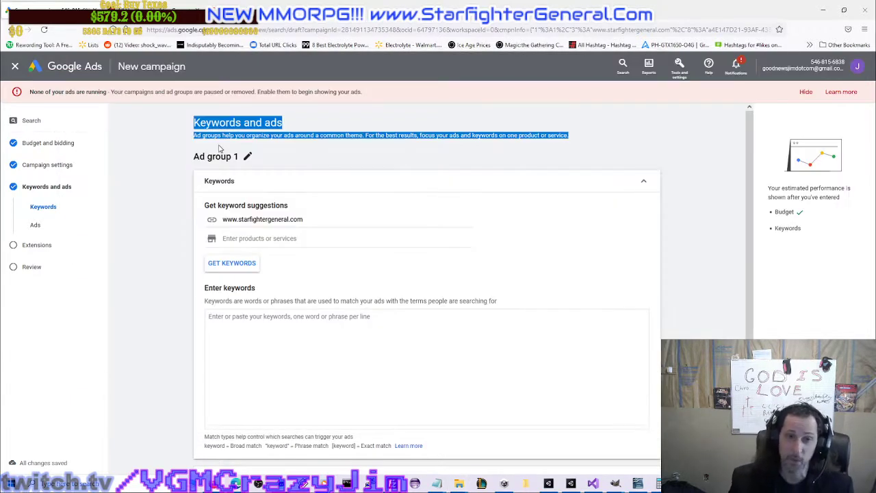
Open design.txt from the windows subfolder of ux guy, maximize it, and examine the opening points on window frames, alt tabbing and quarantined files
key("alt+Tab")
double_click(219, 141)
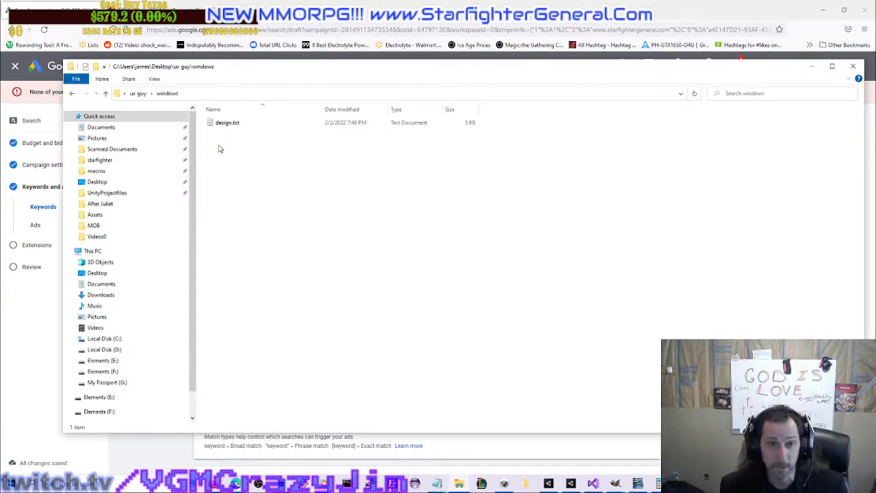
left_click(219, 126)
double_click(219, 124)
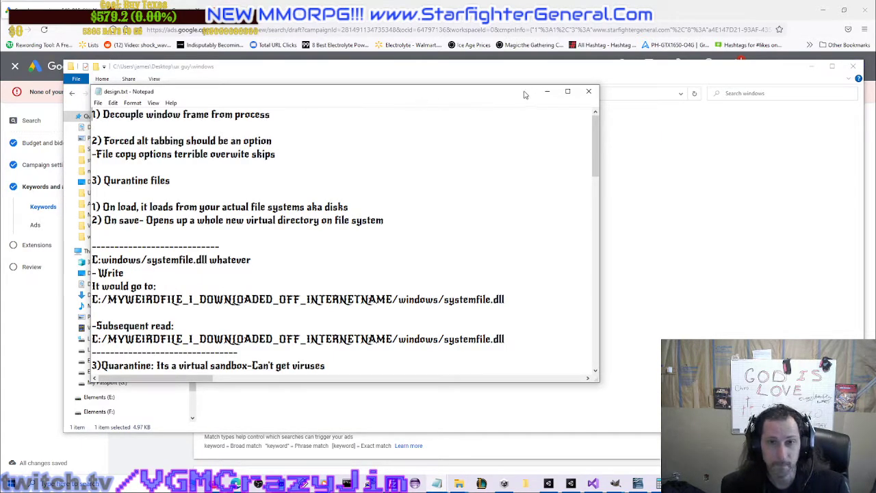
left_click(567, 91)
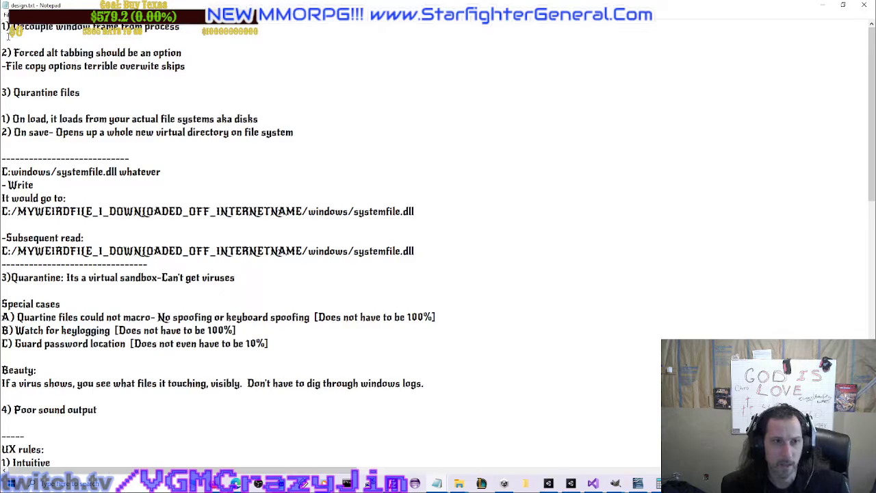
left_click_drag(3, 26, 343, 133)
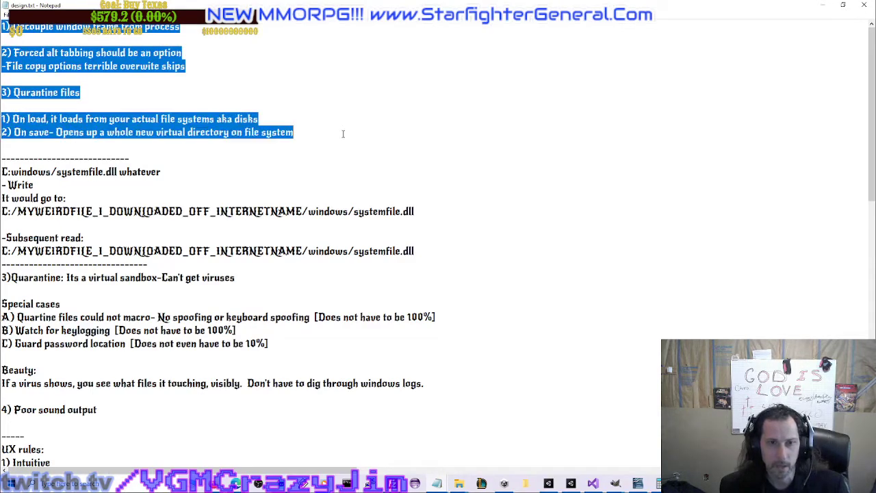
left_click(193, 28)
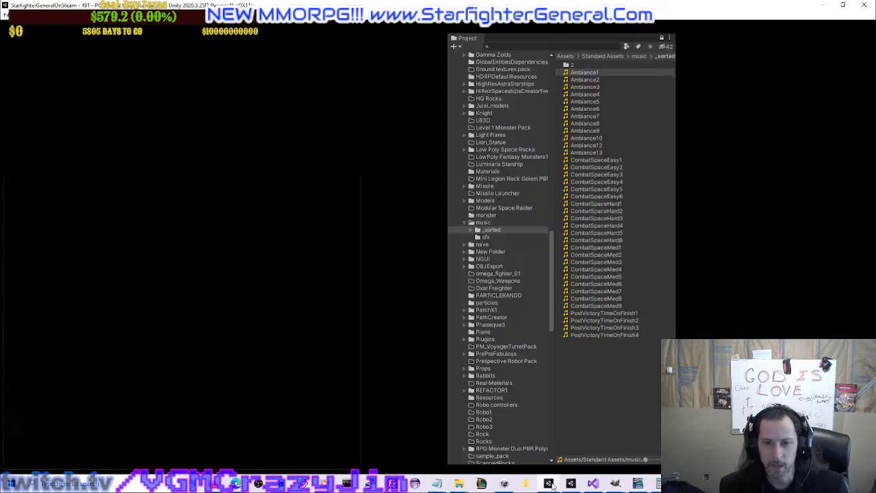
Start play mode in the StarfighterGeneralOnSteam Unity project and switch back to design.txt
left_click(554, 485)
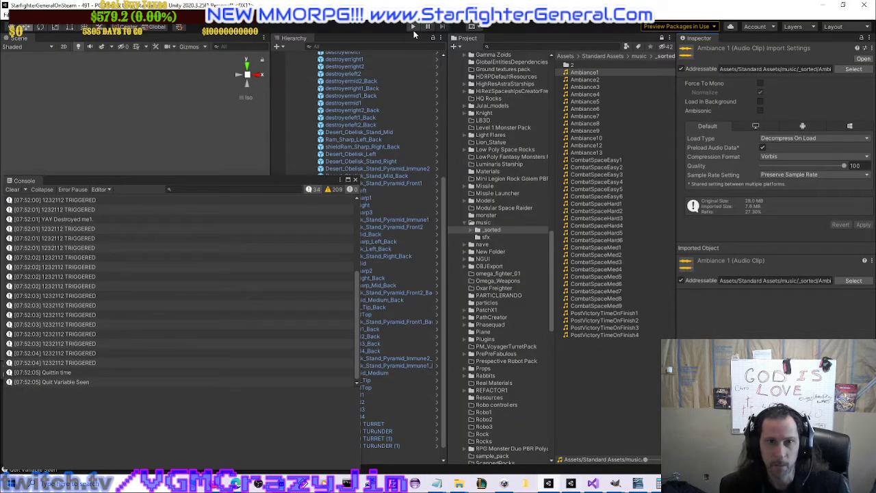
left_click(413, 27)
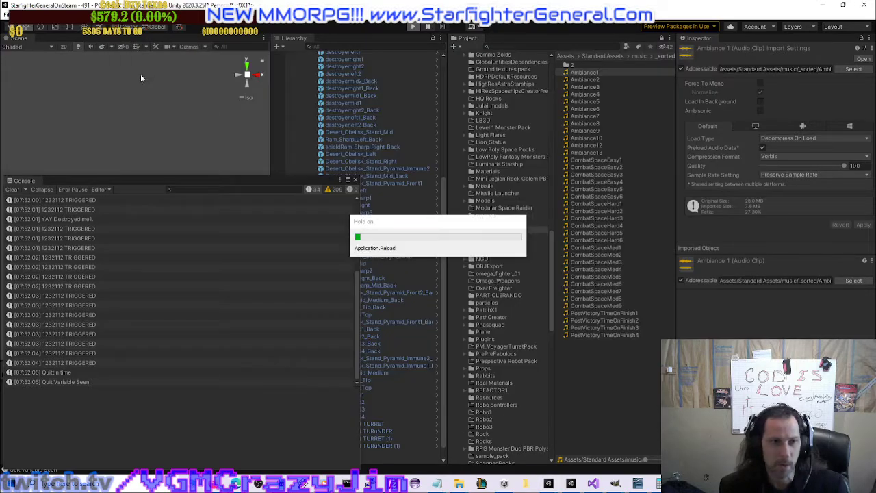
key("alt+Tab")
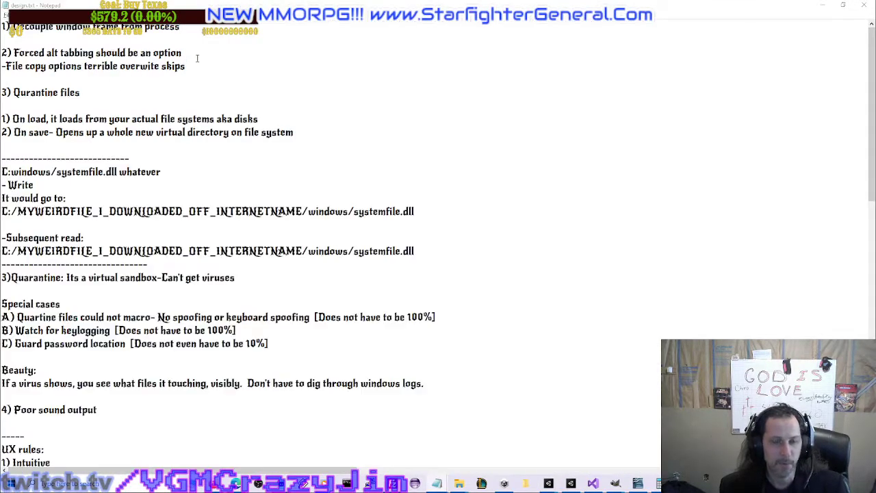
Check the windows folder, and read design.txt from the quarantine files section down to the UX rules
key("alt+Tab")
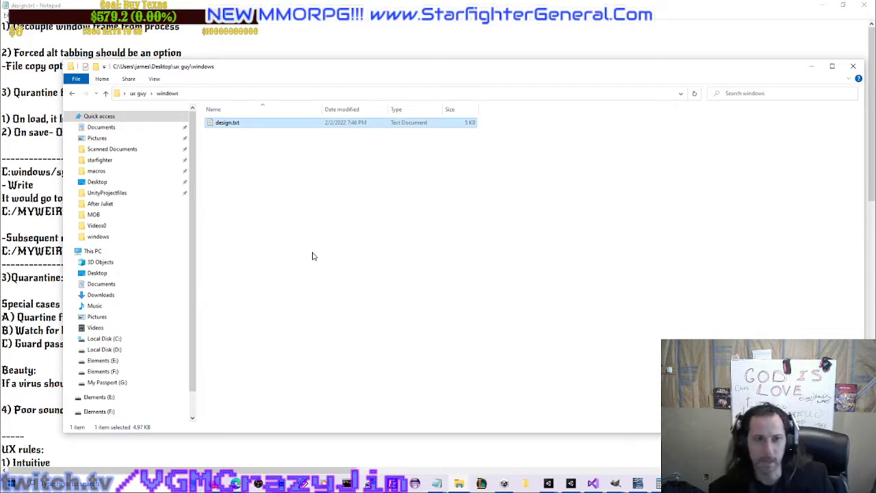
key("alt+Tab")
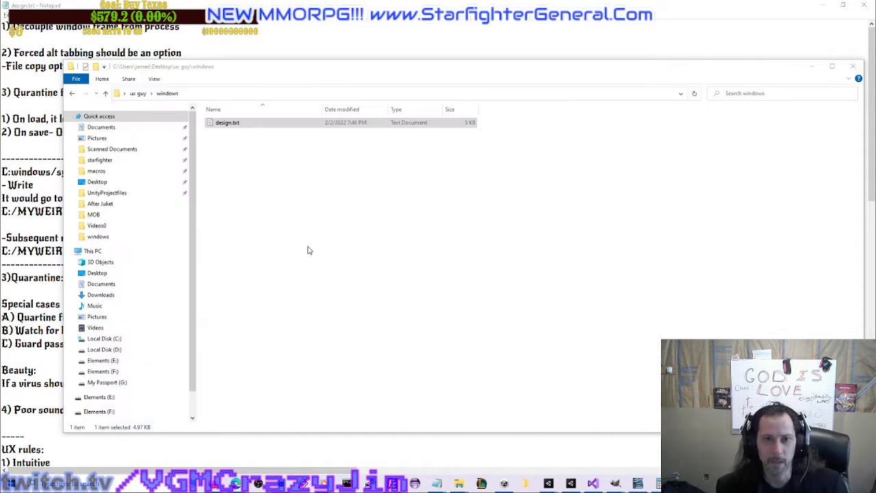
key("alt+Tab")
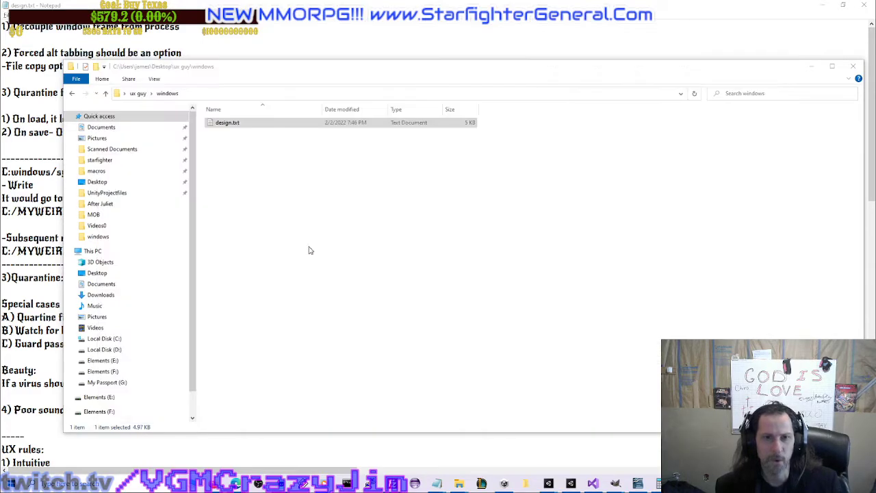
key("alt+Tab")
left_click(100, 100)
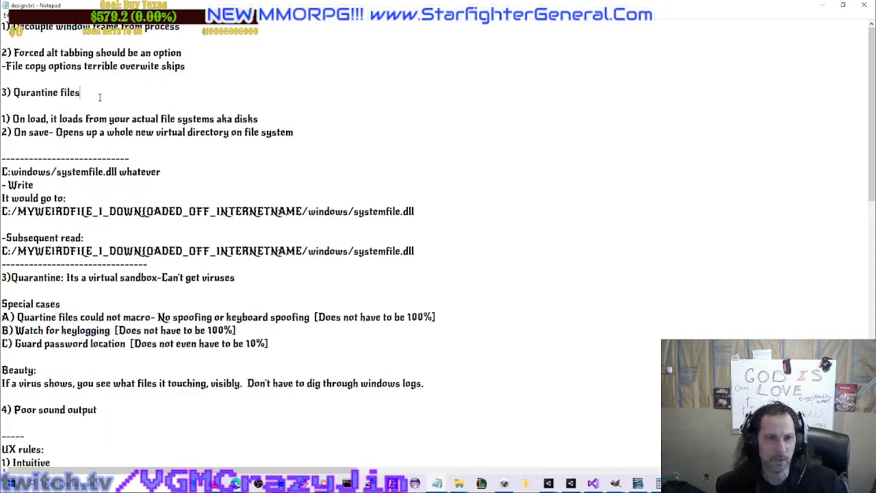
scroll(156, 111, "down", 3)
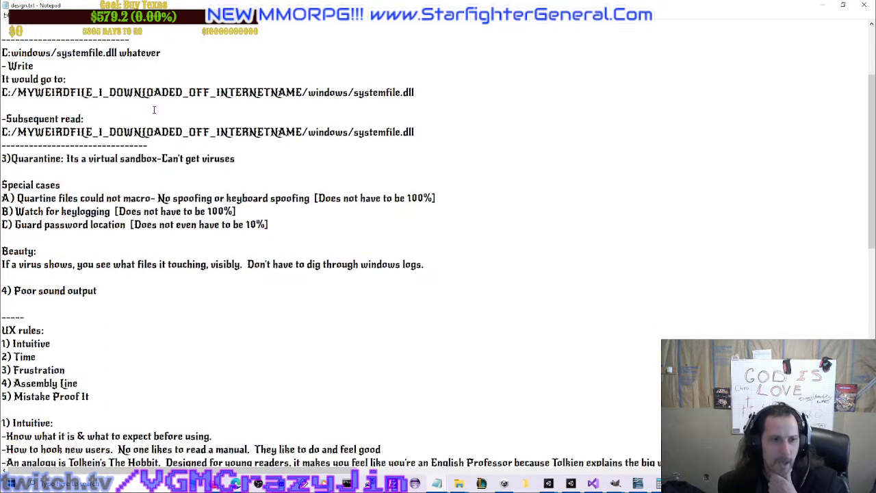
Highlight the quarantine files heading with its load and save points in design.txt, checking the Unity editor before and after
key("alt+Tab")
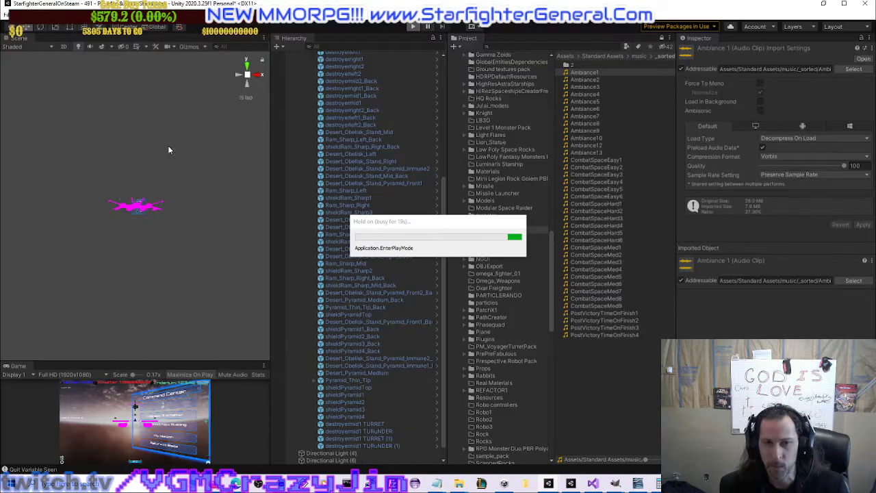
key("alt+Tab")
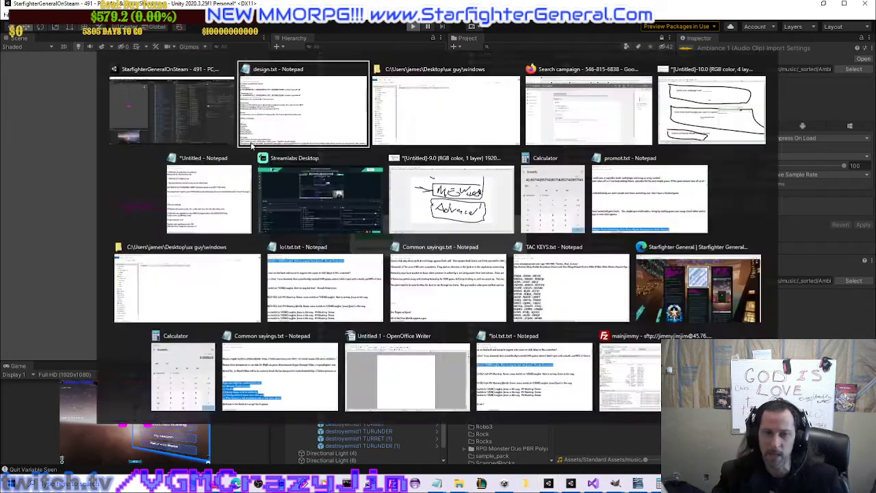
scroll(252, 143, "up", 3)
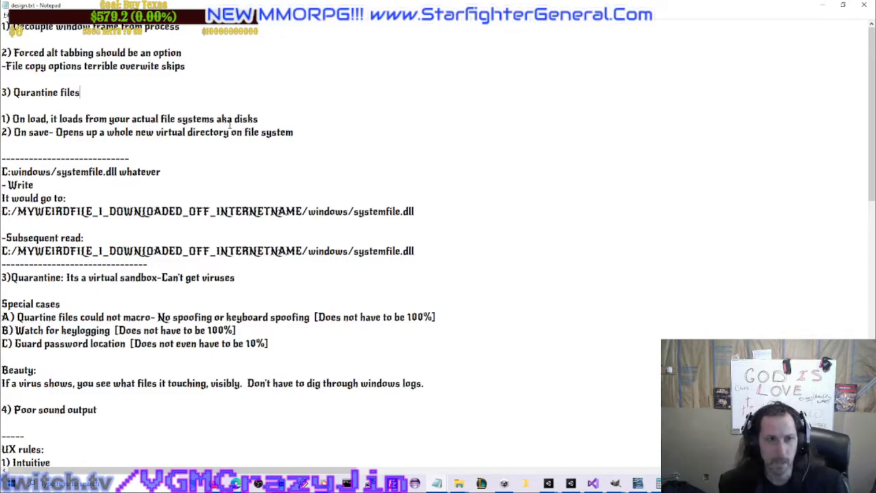
left_click_drag(2, 95, 271, 139)
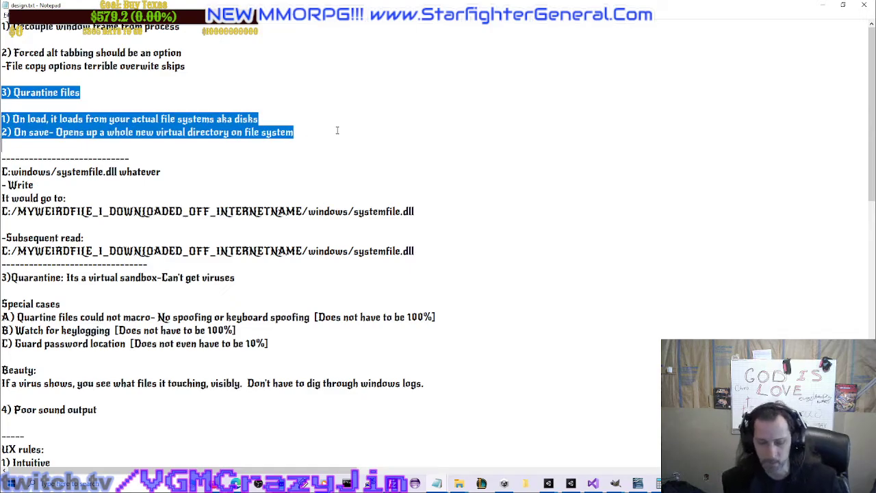
key("alt+Tab")
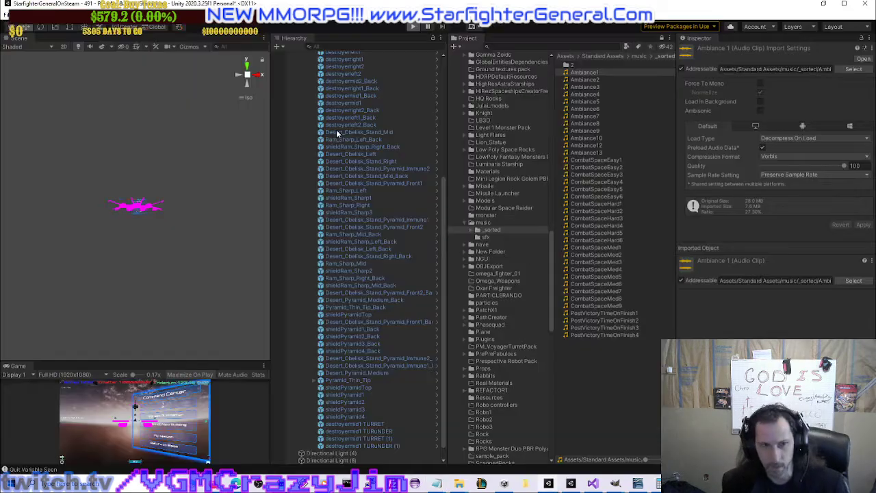
Return to design.txt, highlight the opening points through the quarantine load and save notes, and read on to the UX rules
key("super+d")
key("alt+Tab")
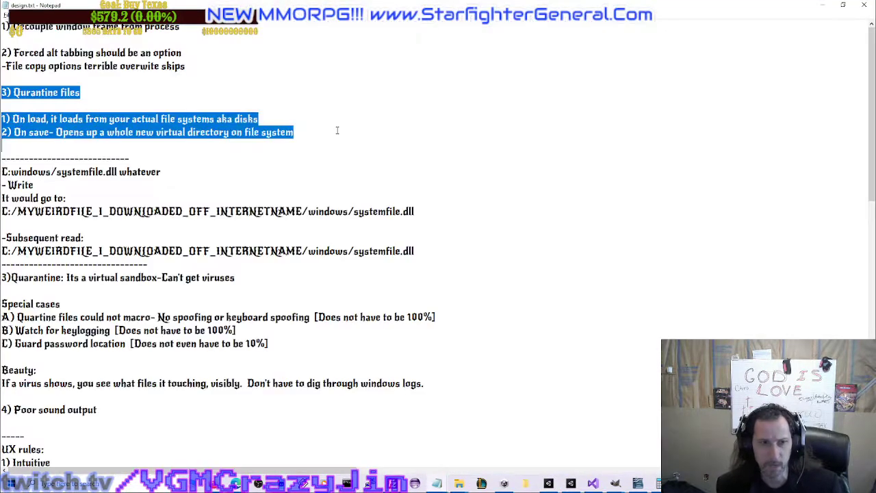
left_click(56, 104)
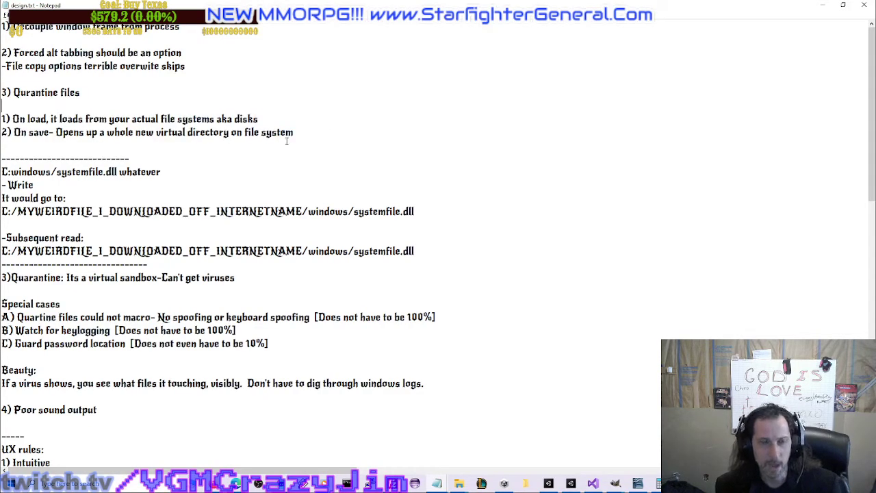
left_click_drag(295, 132, 5, 17)
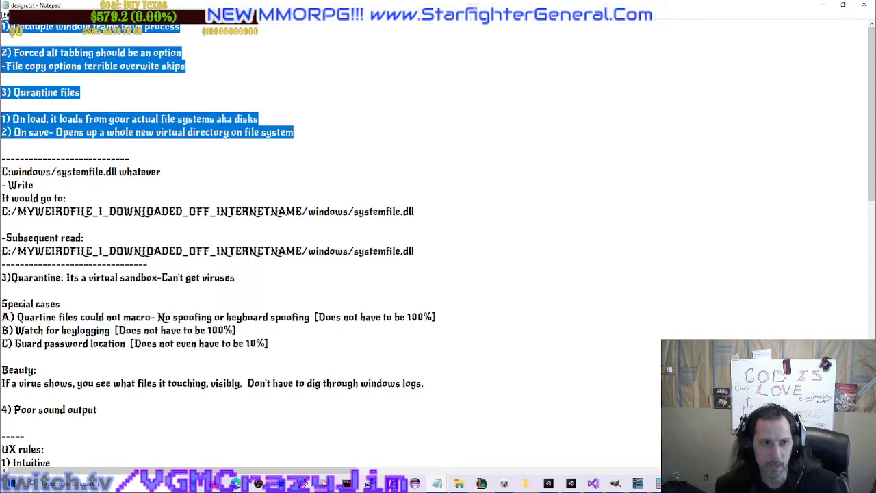
left_click(96, 81)
scroll(101, 83, "down", 4)
scroll(116, 92, "down", 1)
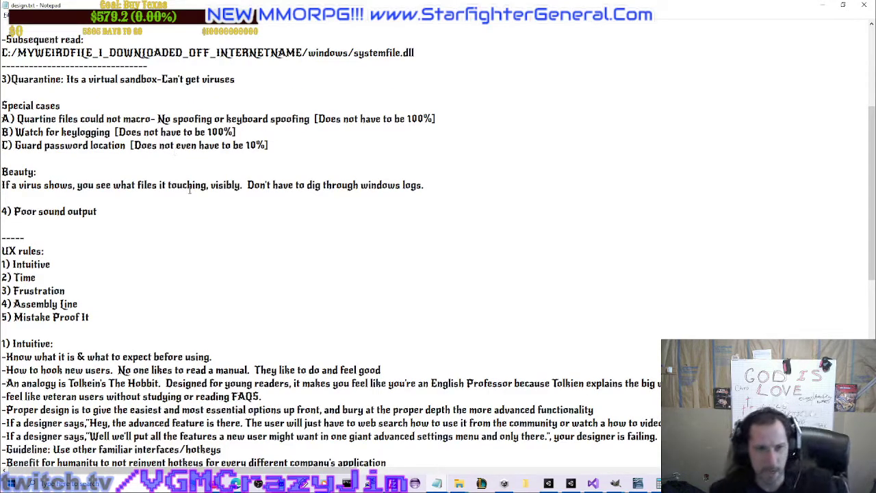
Highlight the Intuitive, Time and Frustration entries one at a time in the UX rules list
left_click(96, 257)
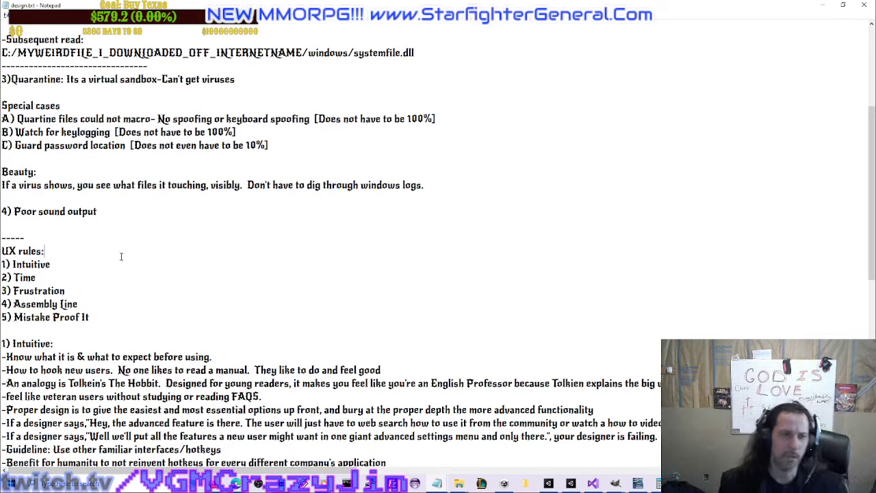
left_click(122, 256)
key("Down")
key("shift+End")
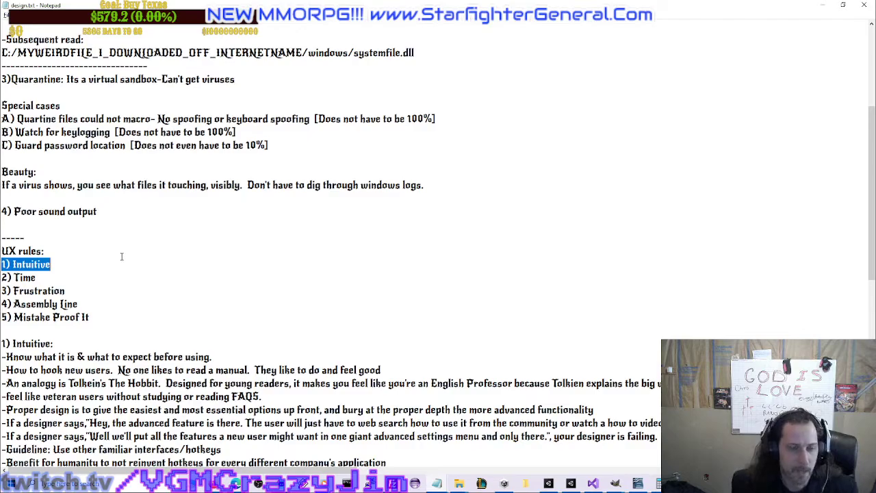
key("Down")
key("shift+Home")
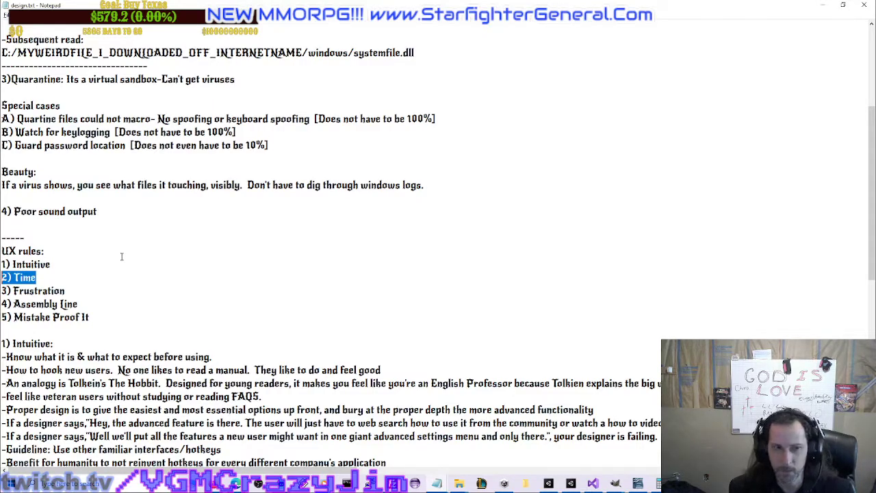
key("Down")
key("Home")
key("shift+End")
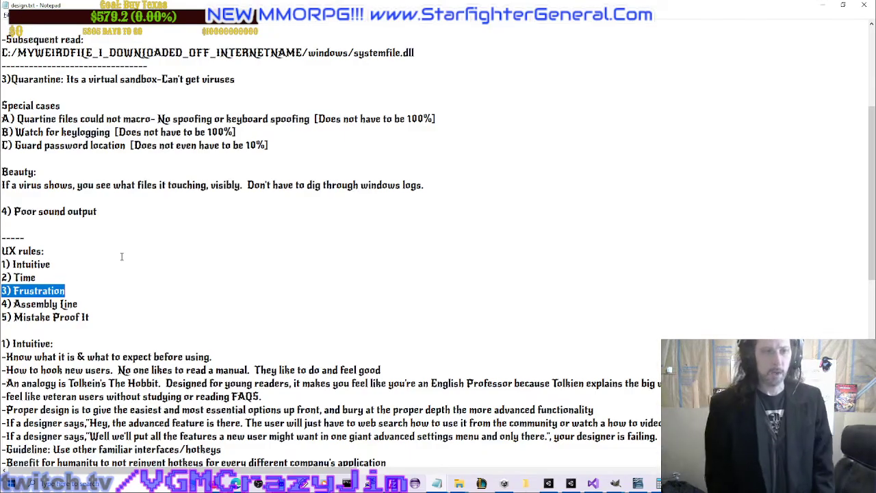
key("Down")
key("Down")
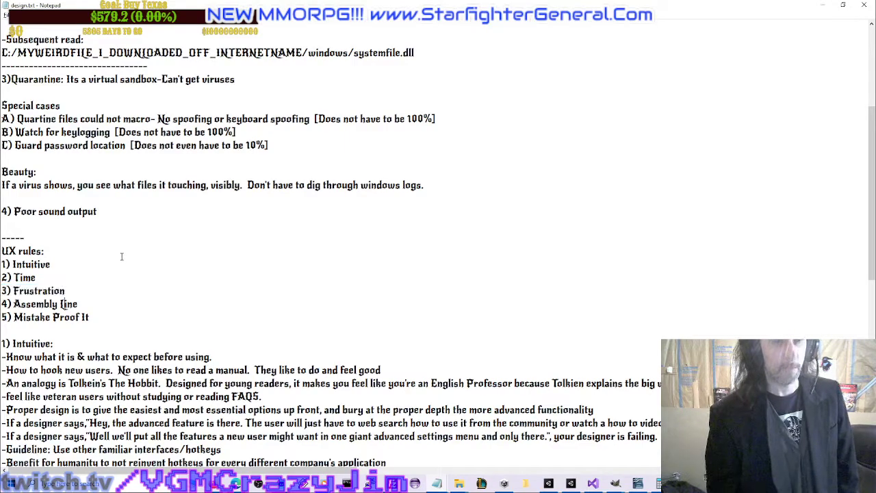
key("Up")
key("Home")
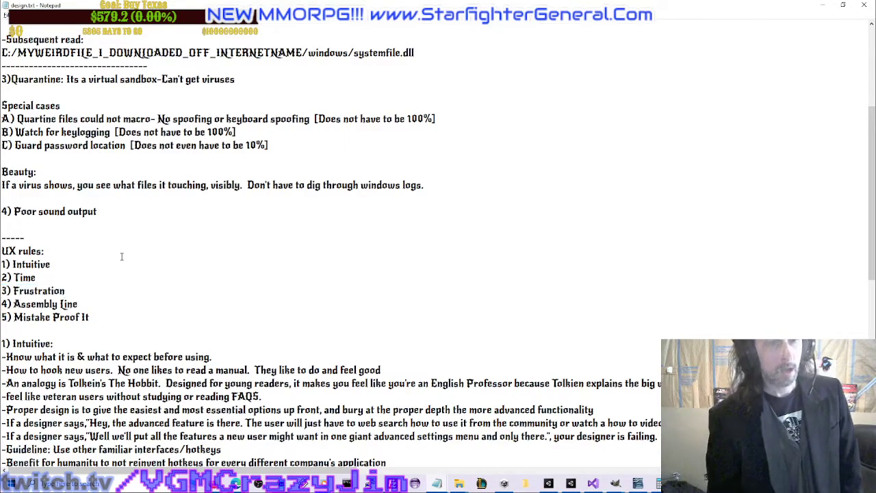
key("shift+End")
key("Up")
key("shift+Up")
key("shift+Up")
key("shift+Up")
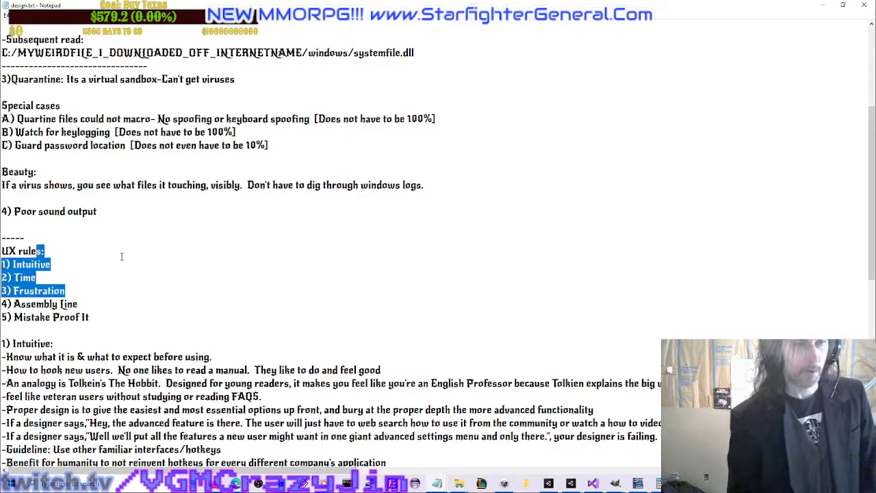
key("shift+Down")
key("shift+Page_Up")
key("shift+Page_Down")
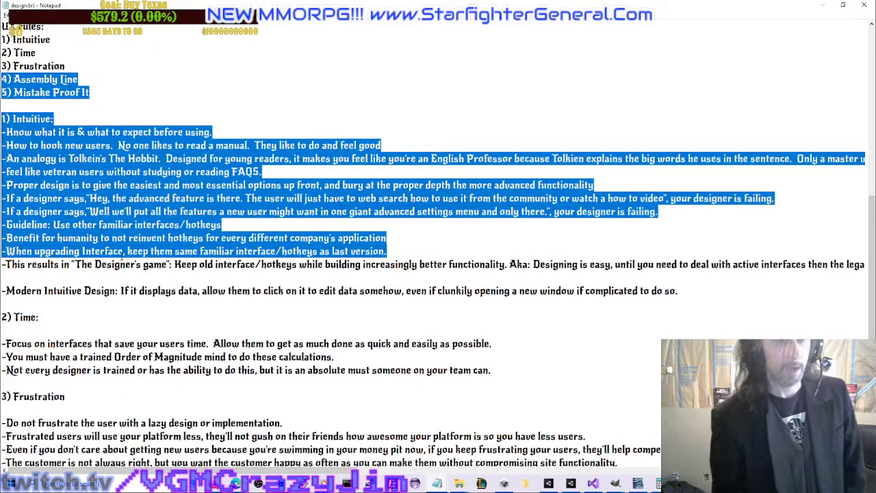
key("Home")
key("Up")
key("Up")
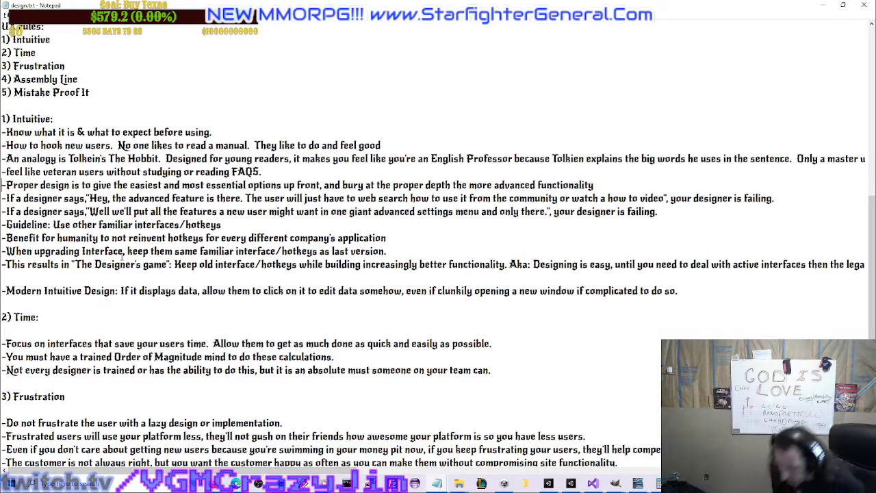
Highlight the Mistake Proof It rule in the UX rules list, and highlight the Intuitive, Time and Frustration rules together
scroll(150, 266, "up", 4)
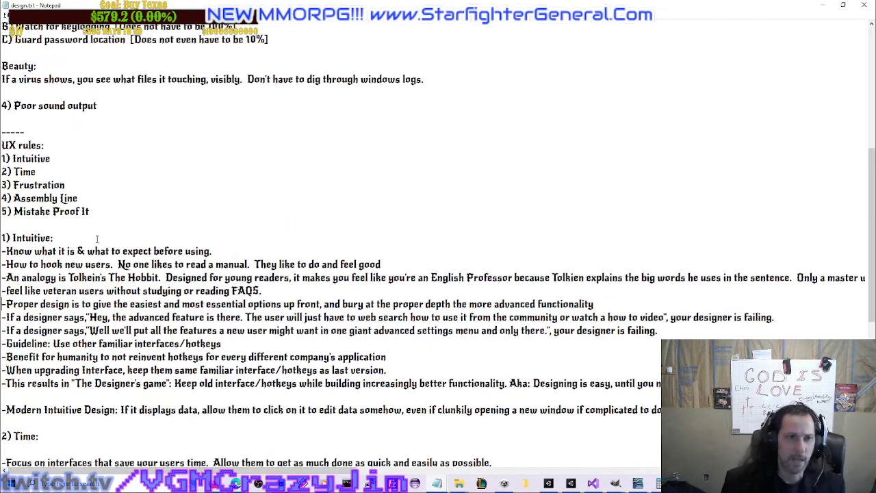
left_click_drag(158, 251, 14, 252)
key("Home")
key("shift+End")
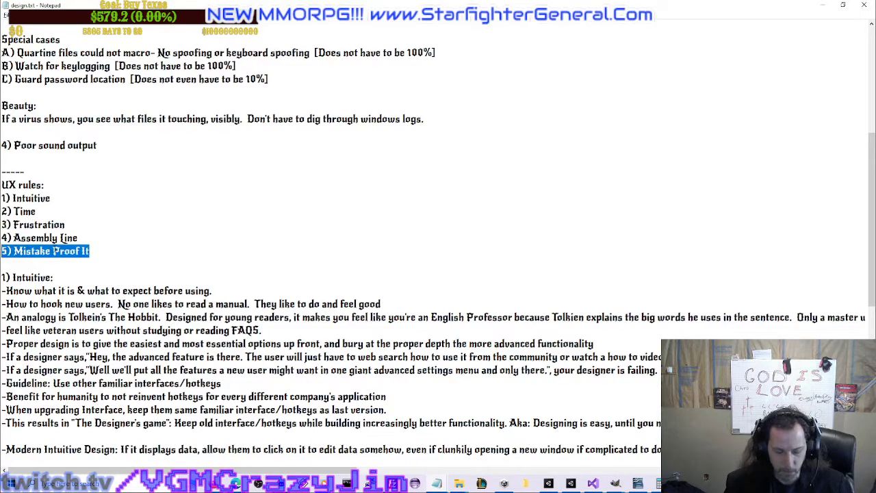
left_click(99, 251)
left_click_drag(100, 251, 2, 251)
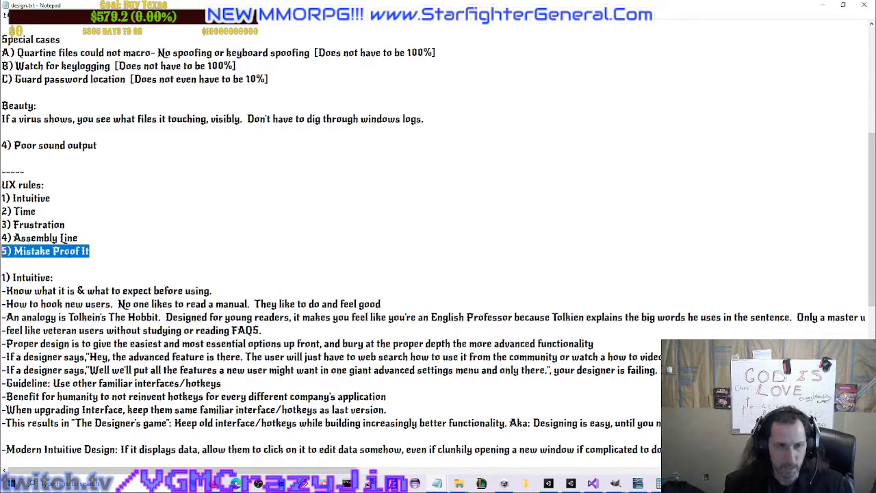
left_click(111, 253)
left_click_drag(112, 254, 2, 251)
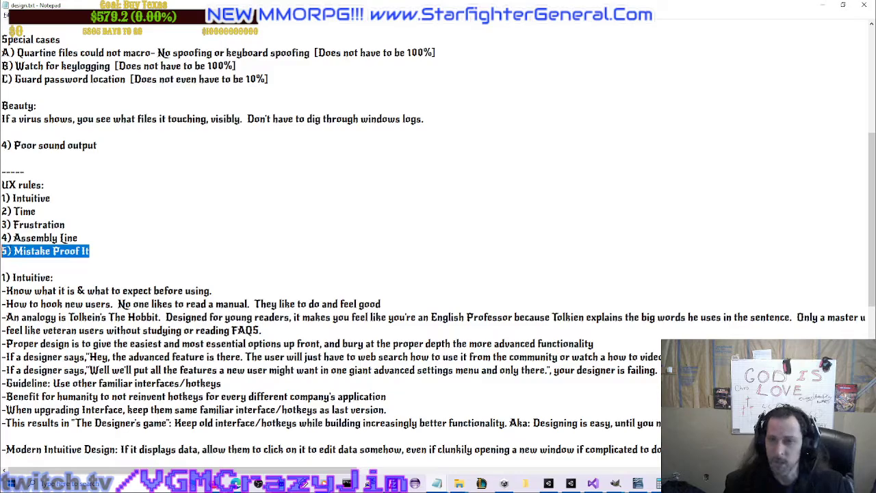
left_click(112, 247)
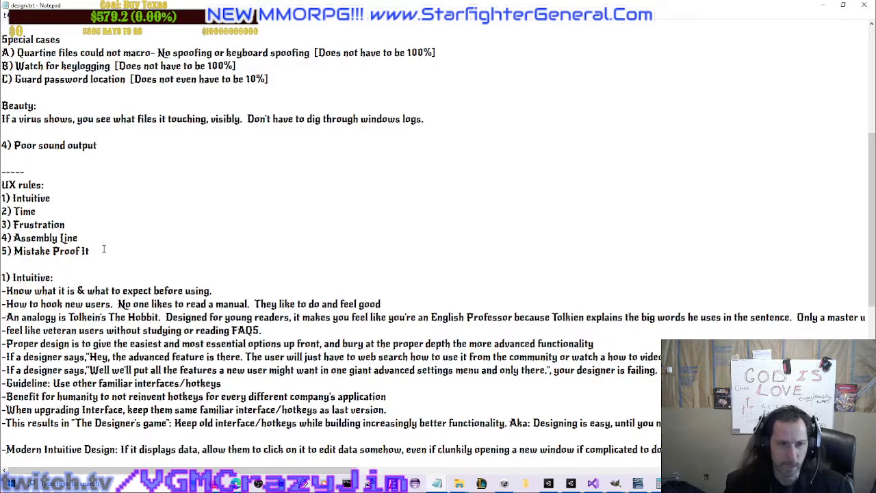
left_click_drag(105, 251, 2, 251)
left_click(89, 237)
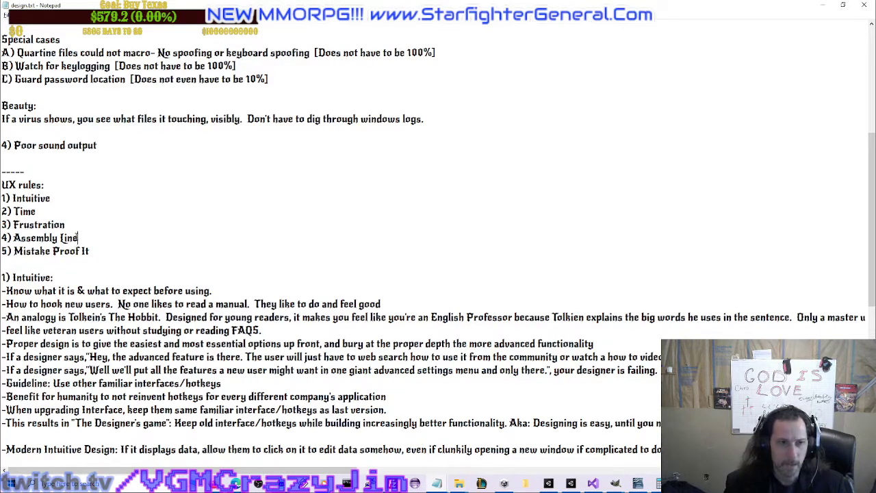
left_click_drag(2, 198, 66, 226)
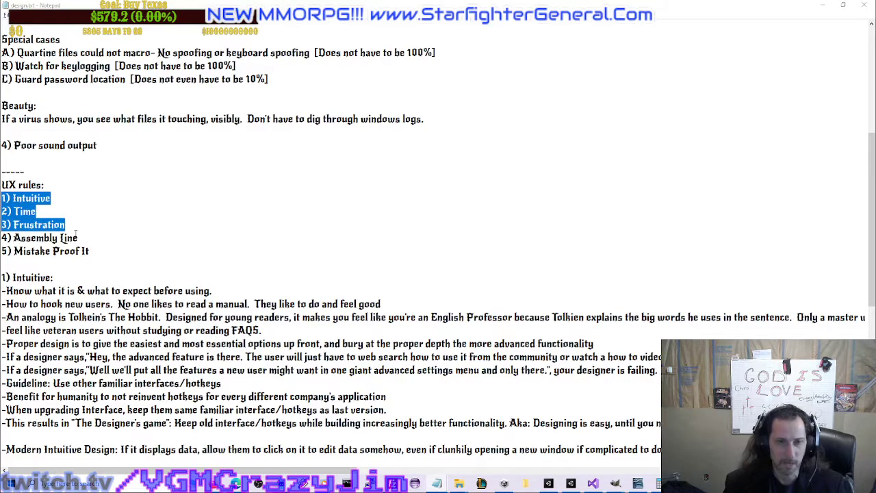
Switch to the GIMP sketch with the new user and advanced boxes, and frame the Advanced box and the whole canvas
key("alt+Tab")
key("alt+Tab")
key("alt+Tab")
key("alt+Tab")
key("alt+Tab")
key("alt+Tab")
key("alt+Tab")
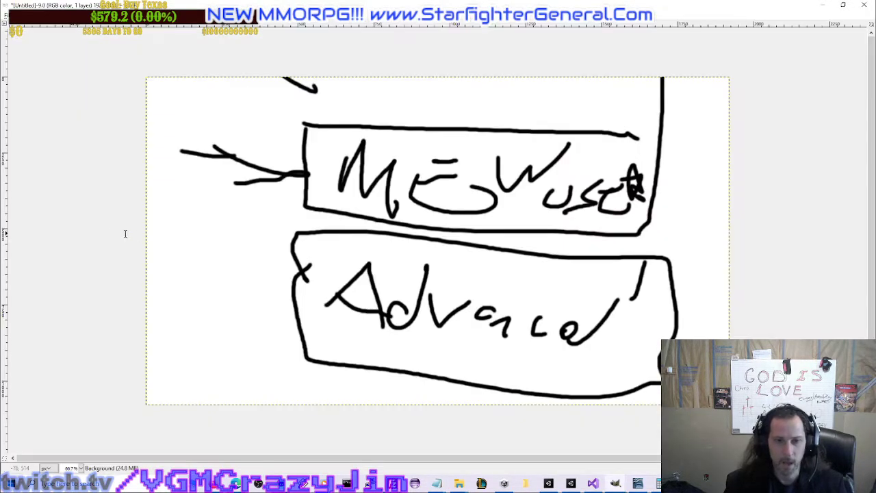
key("alt+Tab")
key("alt+Tab")
key("alt+Tab")
key("alt+Tab")
key("alt+Tab")
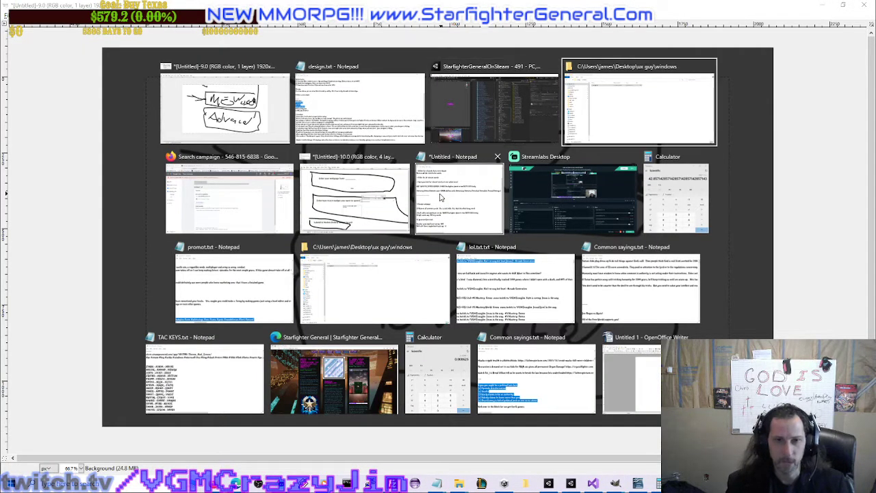
key("alt+Tab")
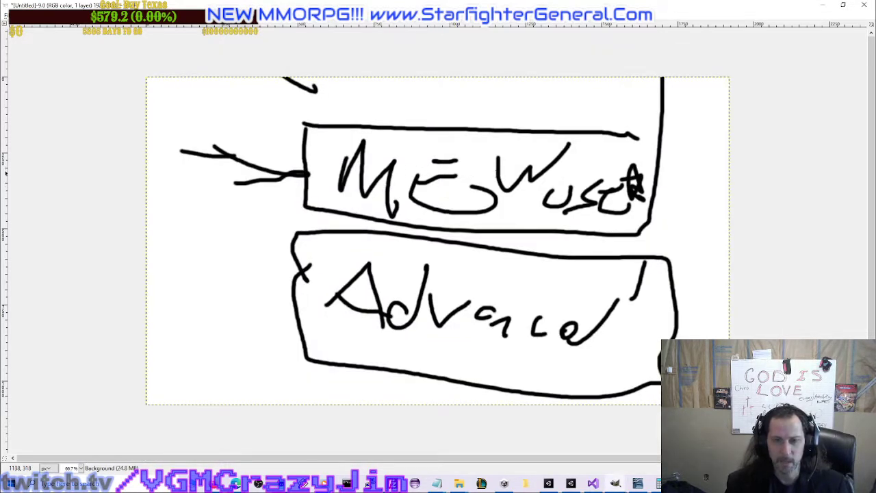
left_click_drag(223, 255, 633, 332)
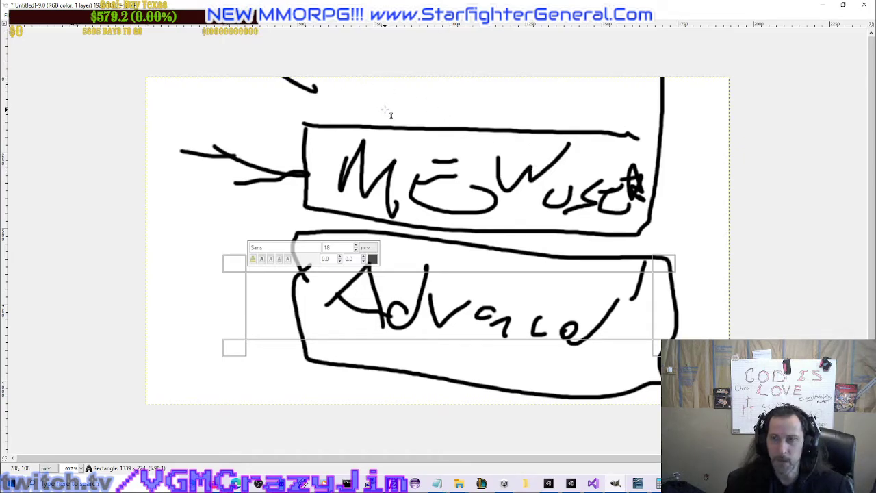
left_click_drag(132, 42, 803, 406)
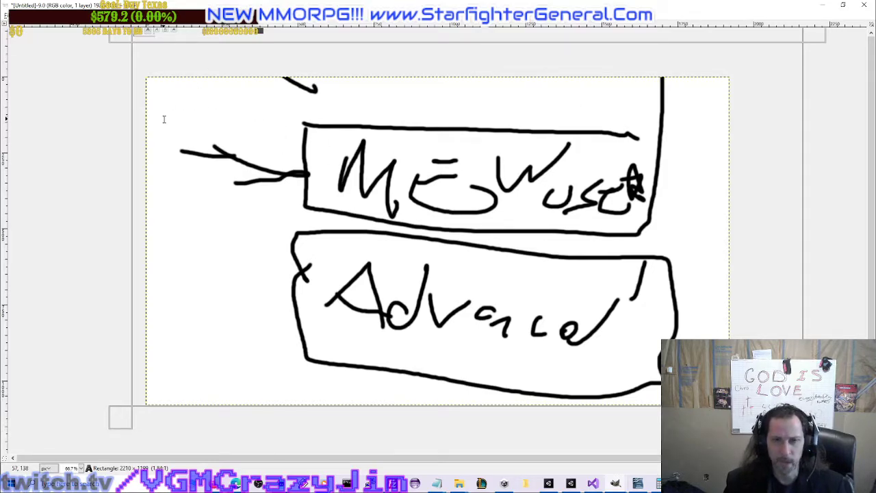
Switch to the GIMP mockup with the webpage and budget fields, and mark out its webpage entry blank
key("super+Tab")
left_click(187, 132)
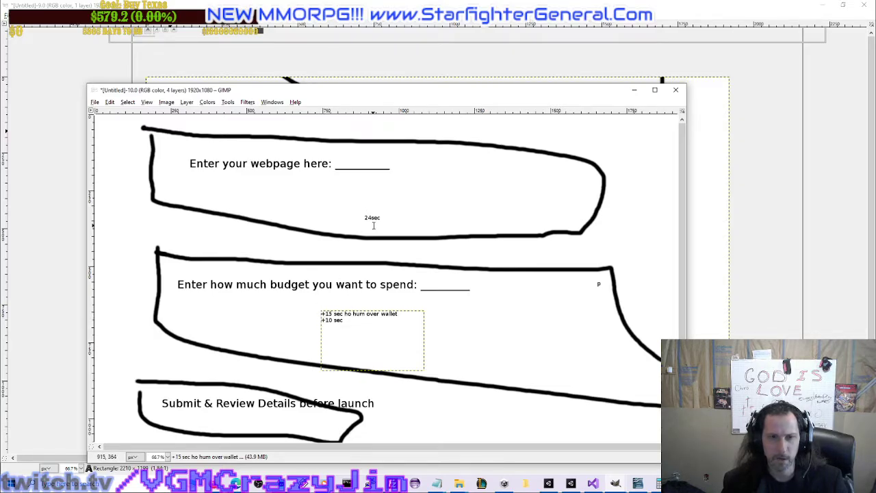
left_click_drag(366, 218, 385, 219)
left_click_drag(340, 158, 386, 171)
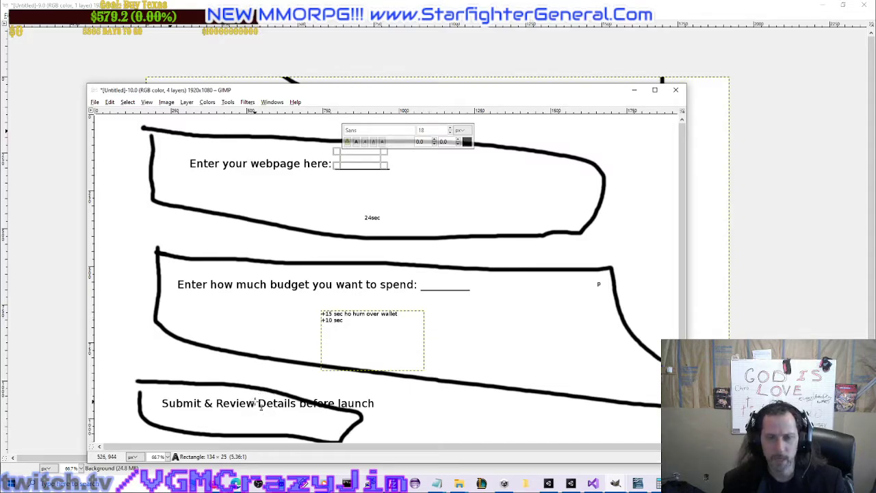
left_click(586, 227)
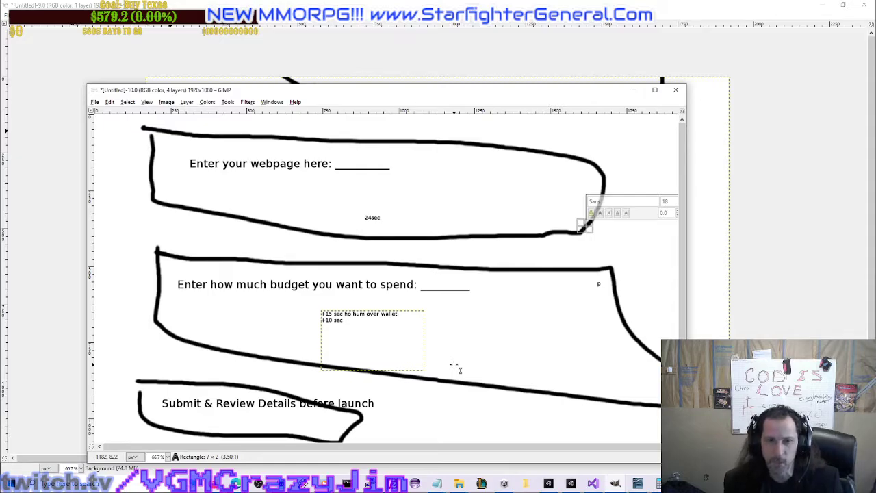
Highlight the Mistake Proof It and Intuitive rules in turn in design.txt, comparing each with the GIMP campaign mockup
key("alt+Tab")
left_click(201, 279)
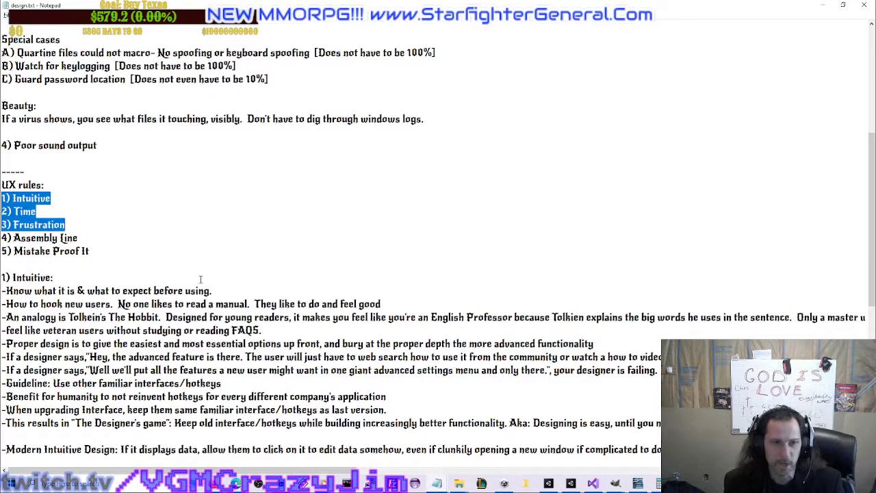
left_click_drag(89, 251, 1, 251)
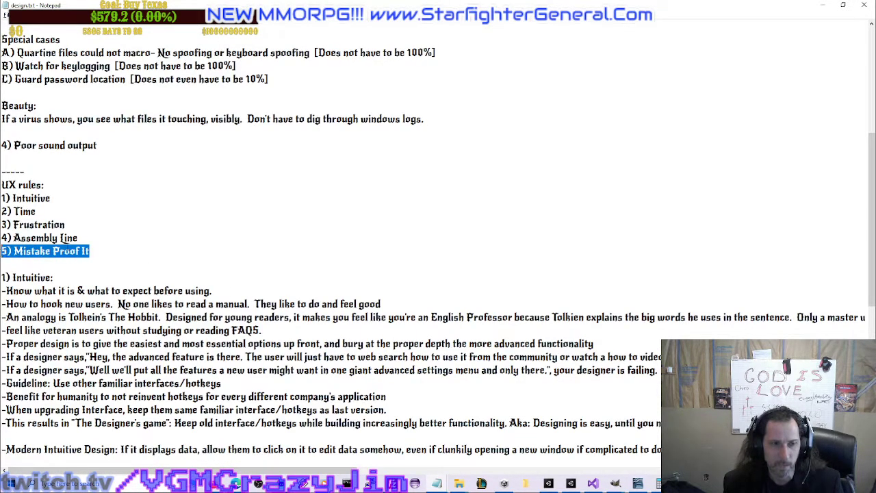
key("alt+Tab")
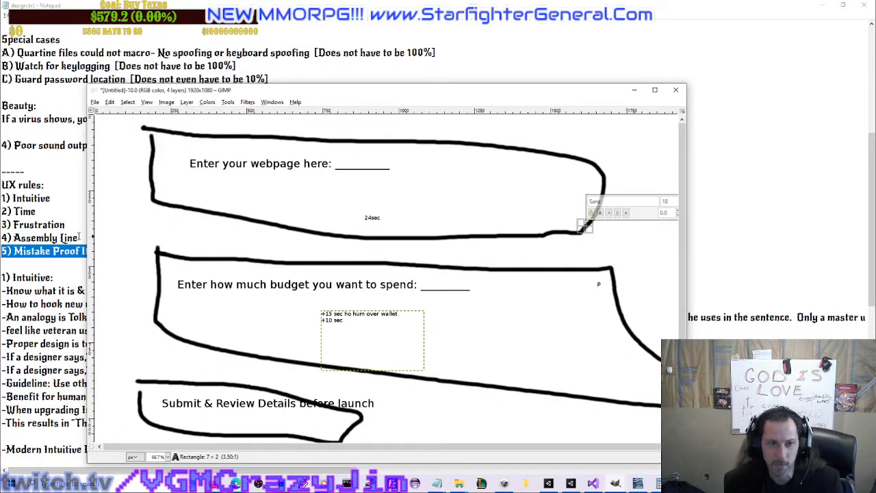
left_click(51, 198)
left_click_drag(50, 198, 3, 198)
key("alt+Tab")
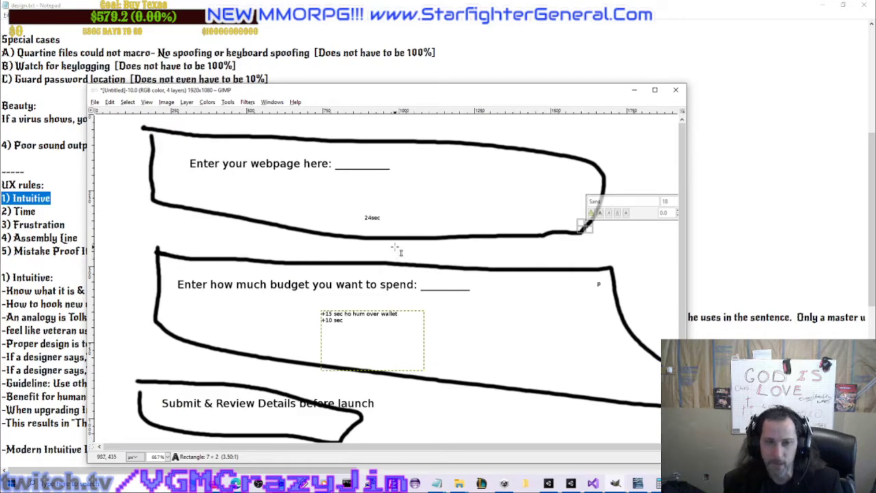
Switch to the Google Ads new campaign in Firefox and advance from the keywords page to the extensions, leaving keywords empty
key("alt+Tab")
key("alt+Tab")
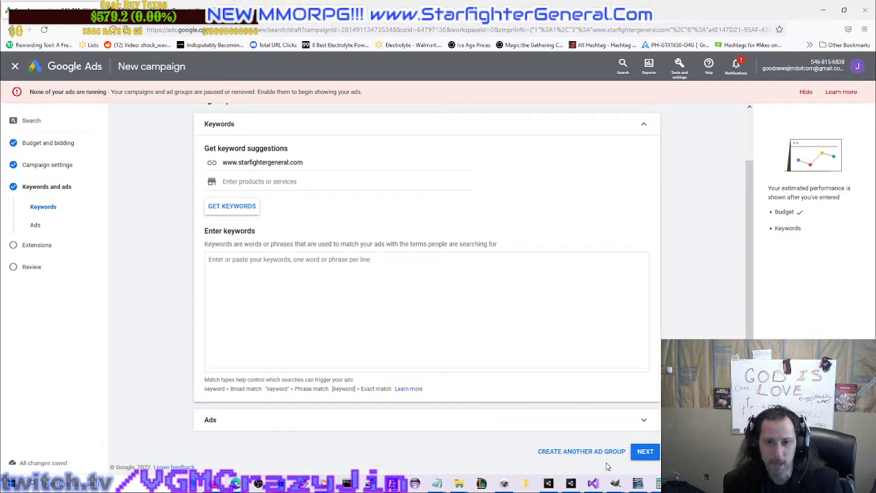
left_click(644, 451)
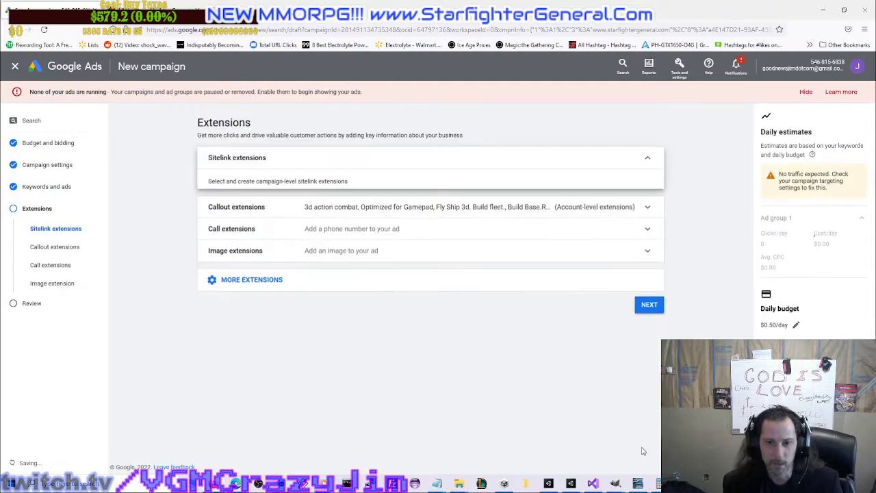
scroll(354, 256, "down", 5)
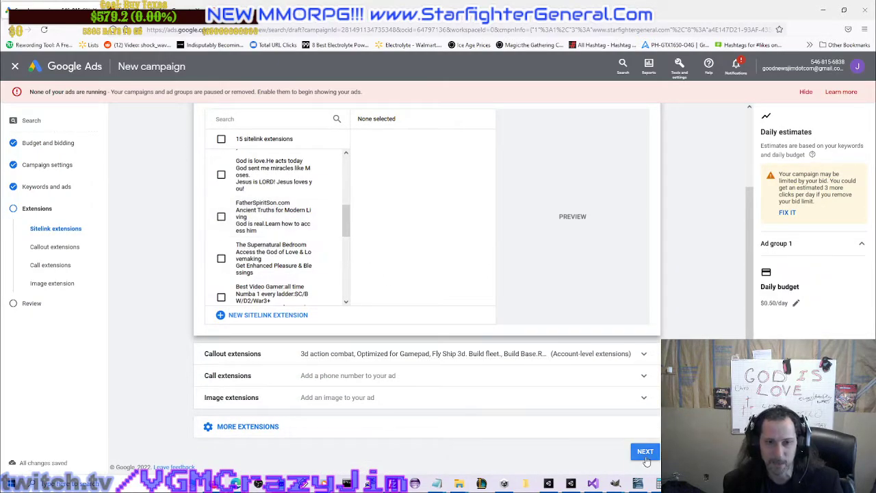
Advance the Google Ads campaign from extensions to the review page, inspect the review errors, and return to the keywords and ads page
left_click(645, 451)
scroll(425, 254, "down", 5)
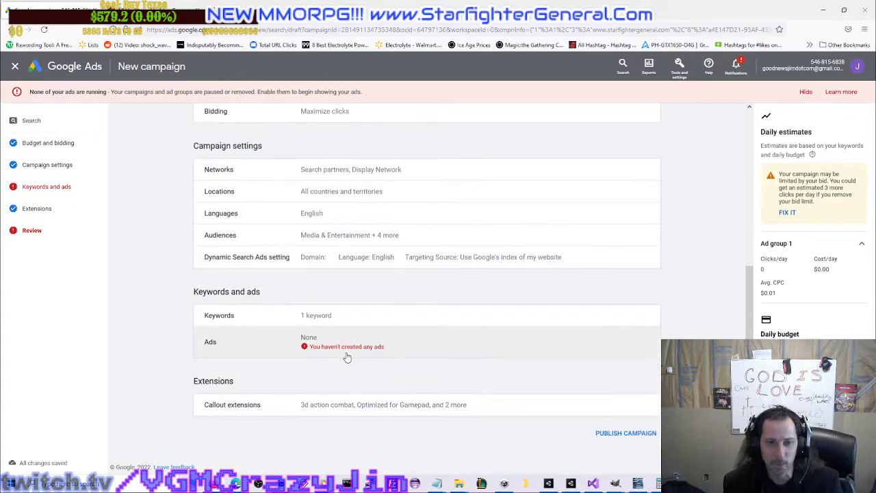
scroll(346, 354, "up", 4)
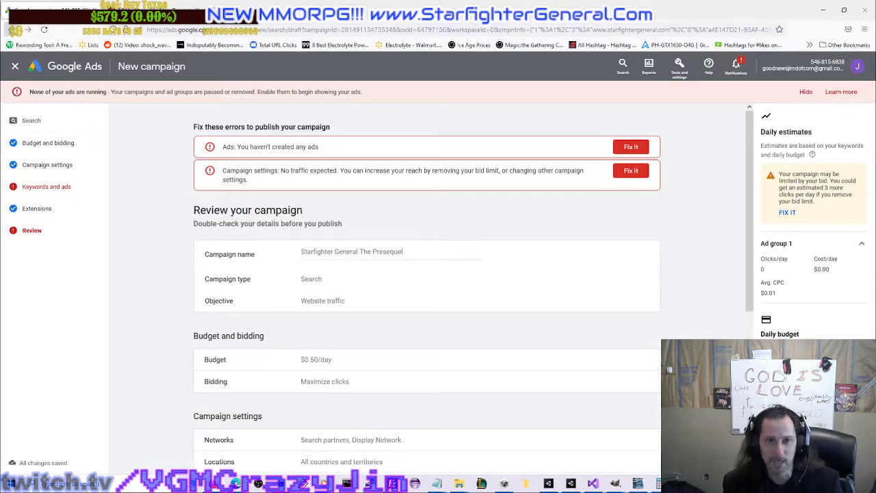
left_click(11, 29)
left_click(11, 29)
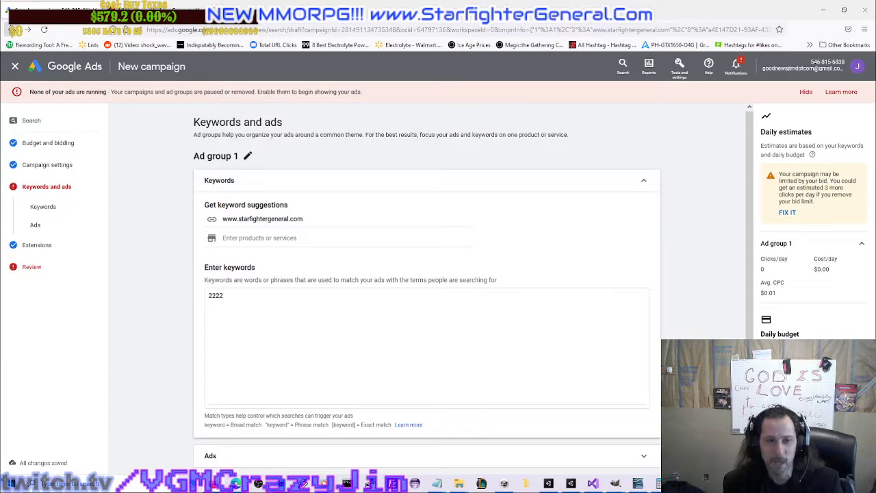
Switch to the untitled Notepad window containing the notes on automating keywords
key("alt+Tab")
key("alt+Tab")
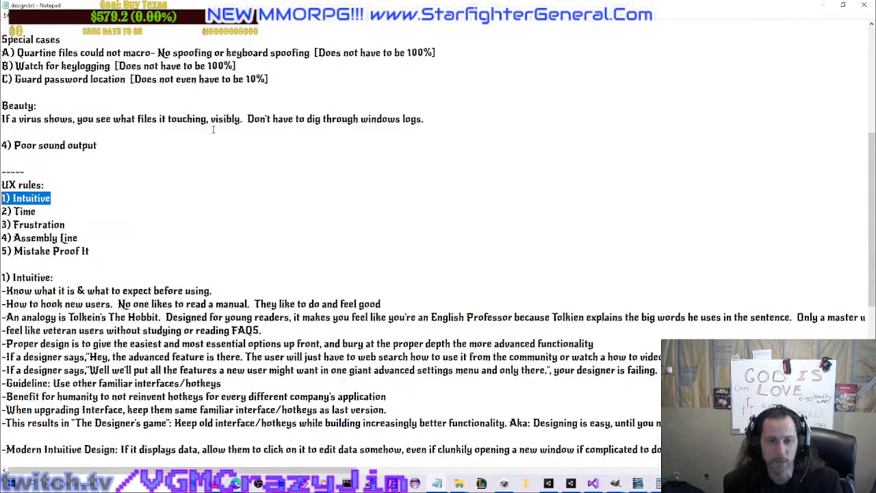
key("alt+Tab")
key("alt+Tab")
key("alt+Tab")
key("alt+Tab")
key("alt+Tab")
key("alt+Tab")
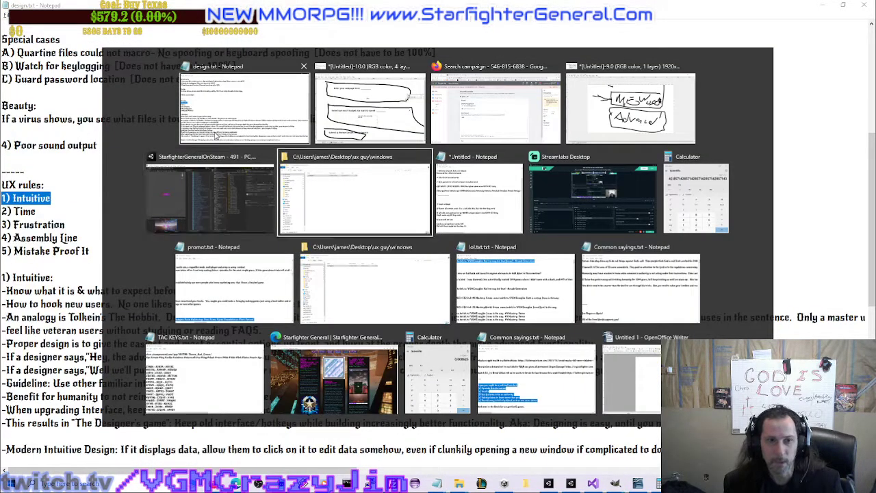
key("alt+Tab")
key("alt+Tab")
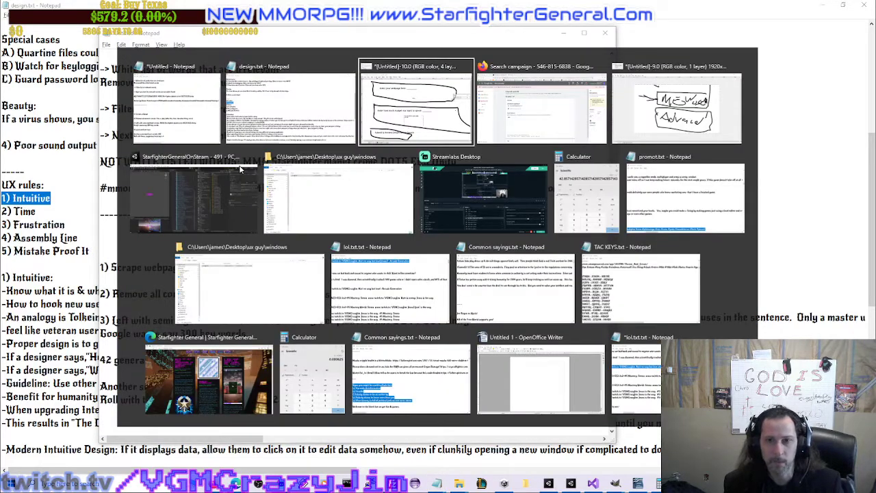
key("alt+Tab")
key("alt+Tab")
key("alt+Tab")
key("alt+Tab")
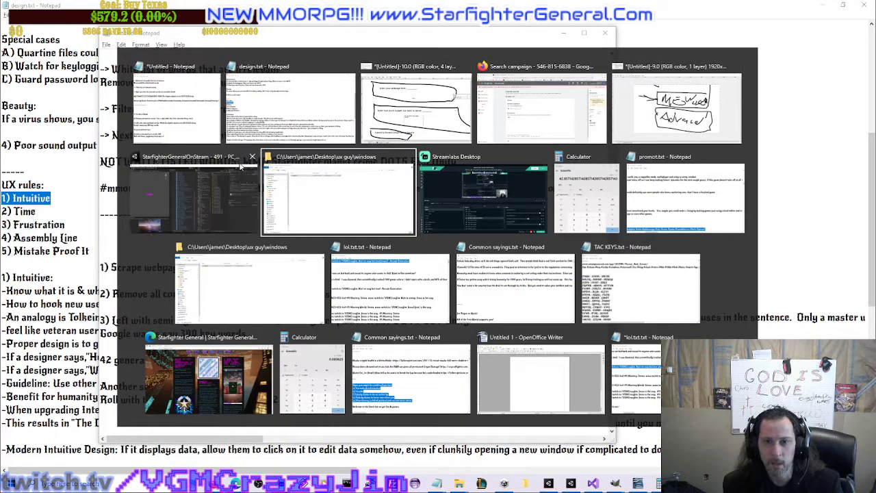
key("alt+shift+Tab")
key("alt+shift+Tab")
key("alt+shift+Tab")
key("alt+shift+Tab")
key("alt+shift+Tab")
key("alt+shift+Tab")
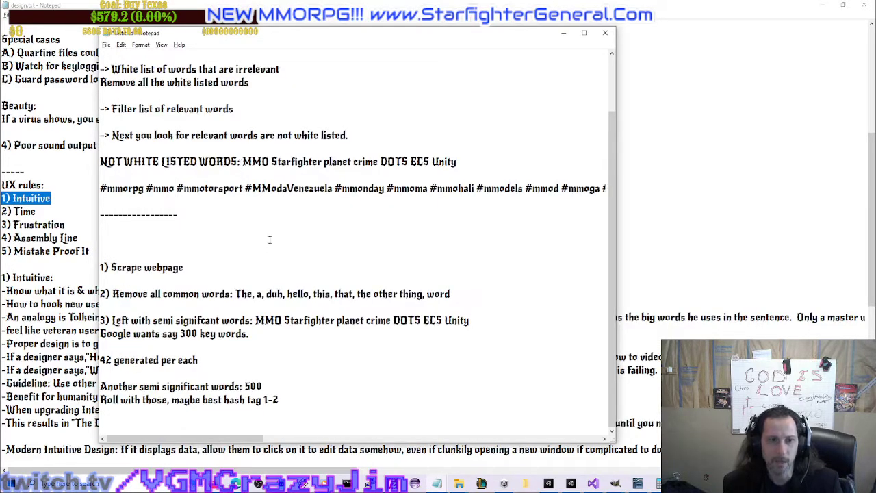
Start saving the keyword notes as a new file and browse the Desktop folder for a location
scroll(270, 240, "up", 2)
key("alt+f")
left_click(176, 102)
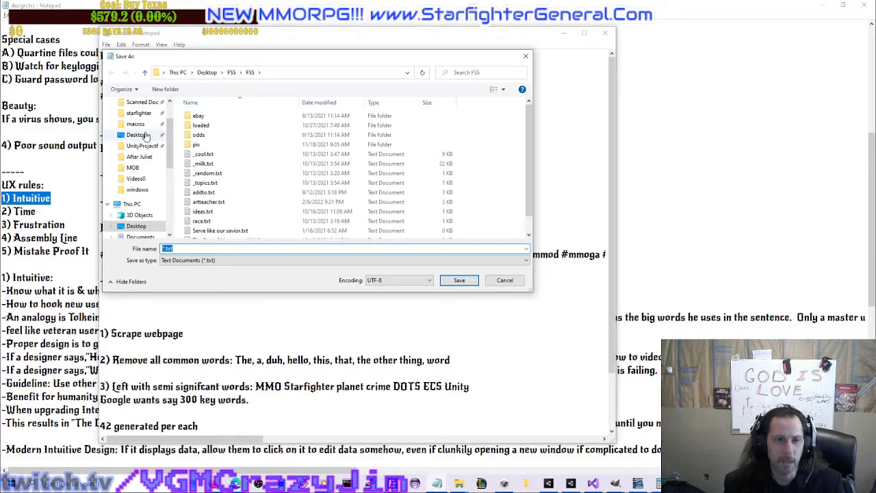
left_click(145, 135)
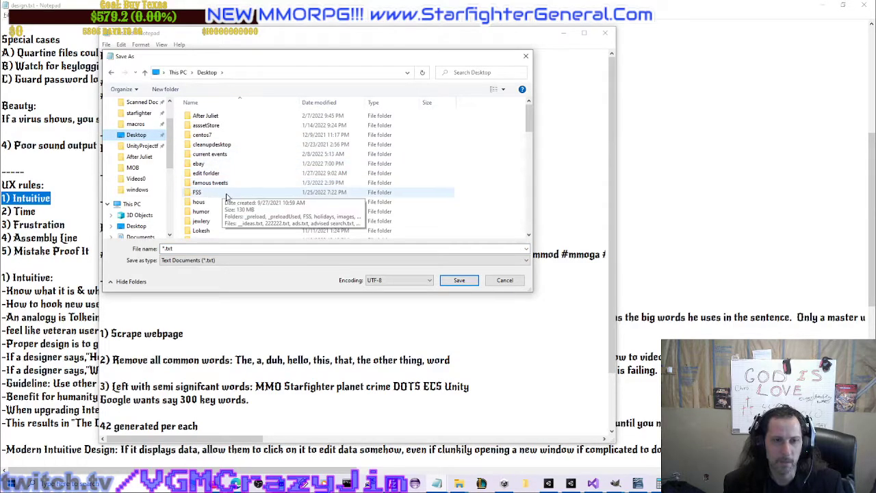
scroll(236, 160, "down", 2)
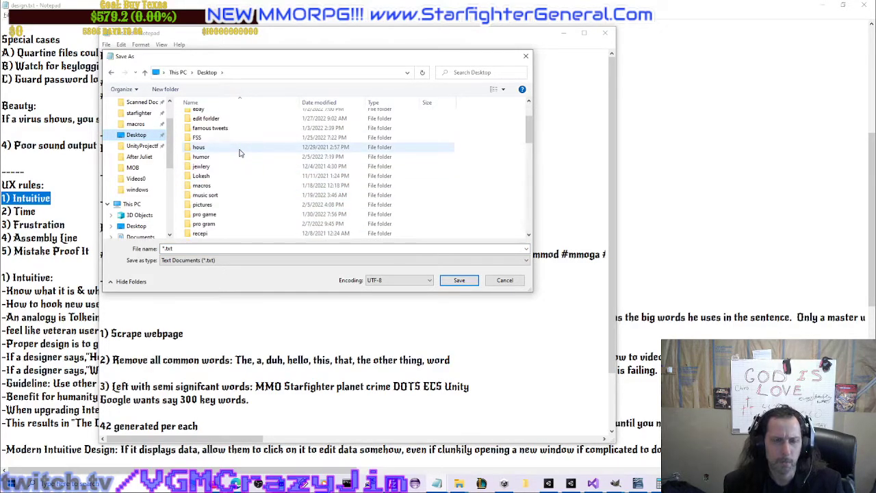
scroll(240, 153, "down", 3)
scroll(240, 153, "up", 4)
Check the desktop for the target folder and open the ux guy folder in the save dialog
key("super+Tab")
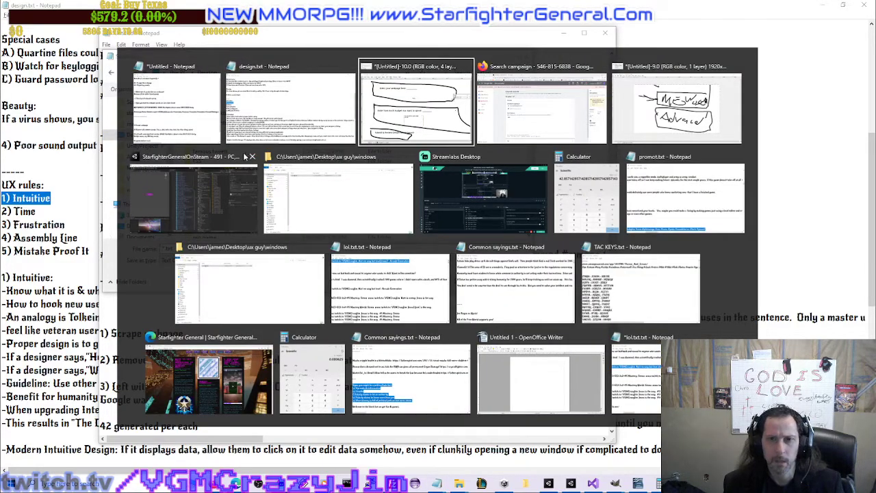
left_click(206, 141)
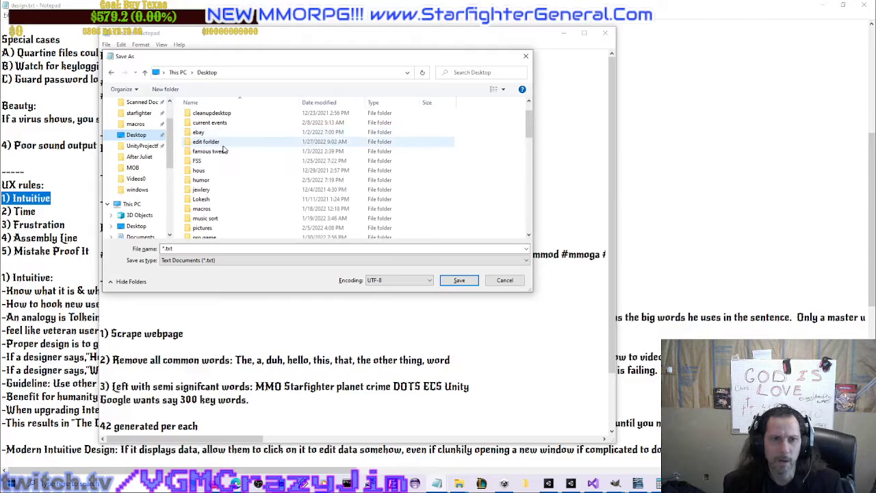
scroll(209, 145, "up", 1)
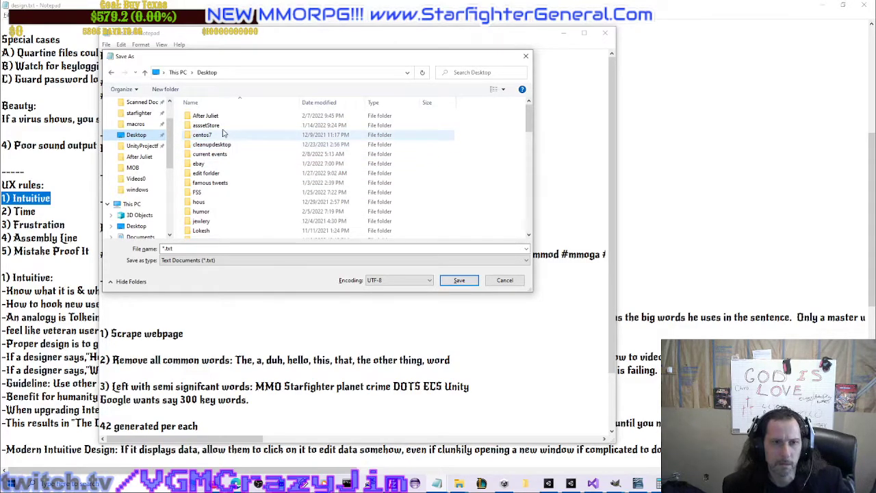
scroll(240, 115, "down", 1)
left_click(874, 485)
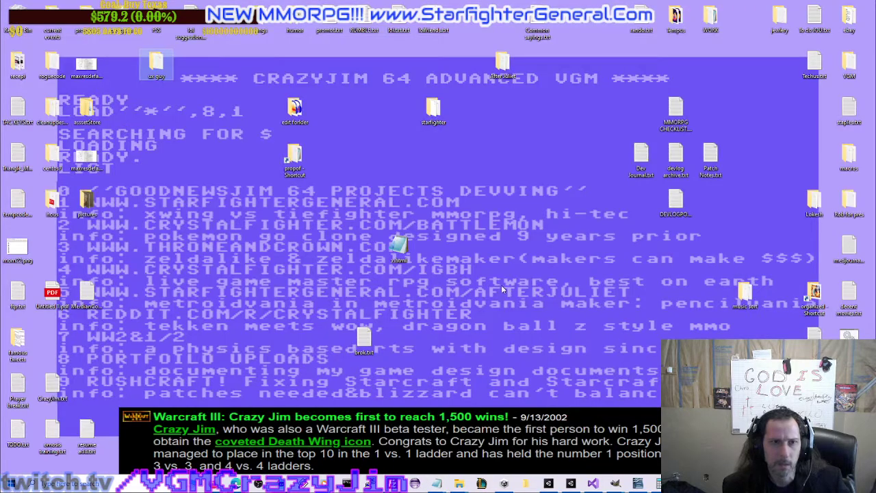
key("super+d")
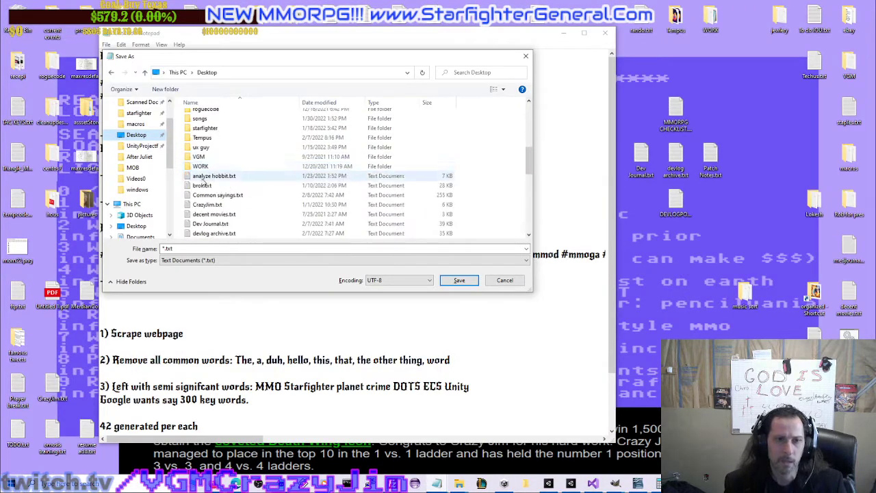
double_click(200, 147)
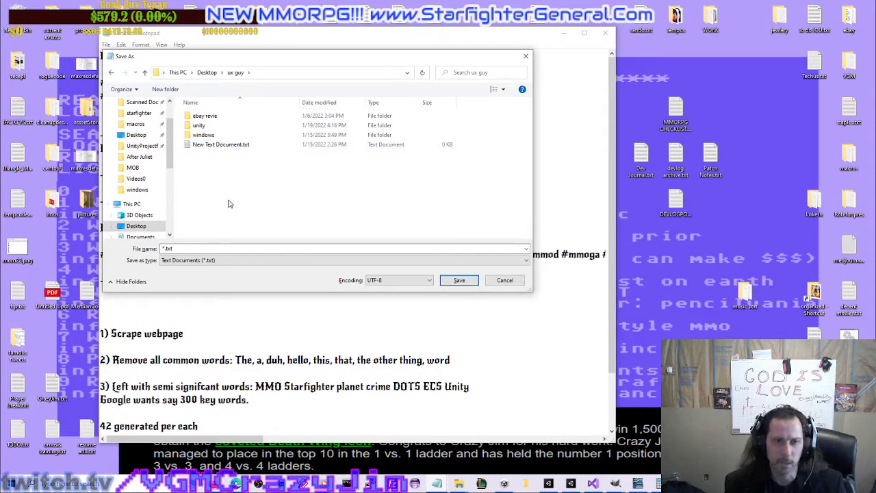
Create a new folder named Google inside ux guy and open it as the save location
right_click(254, 194)
mouse_move(312, 302)
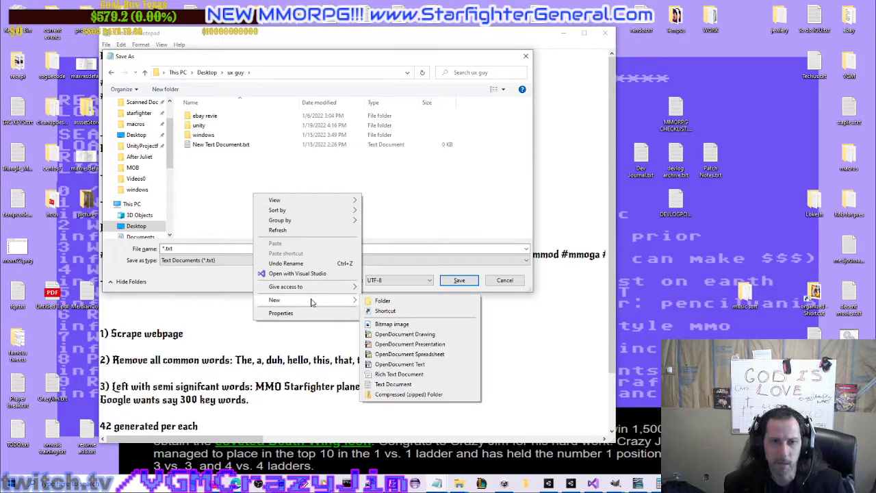
left_click(383, 301)
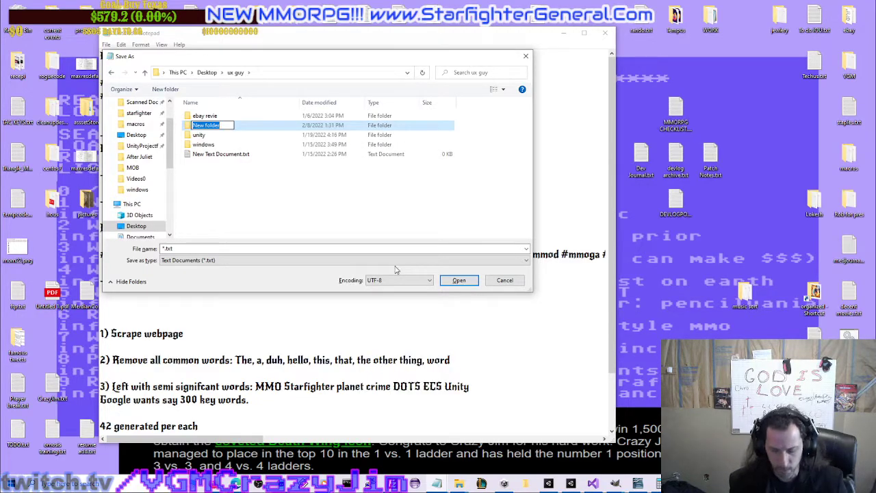
type("Google")
key("Return")
key("Return")
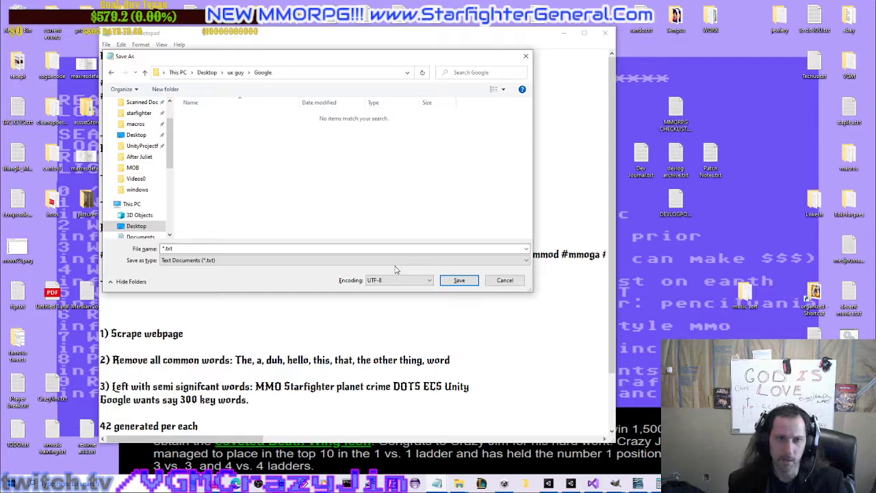
Save the keyword notes in the Google folder as google.txt
left_click(320, 249)
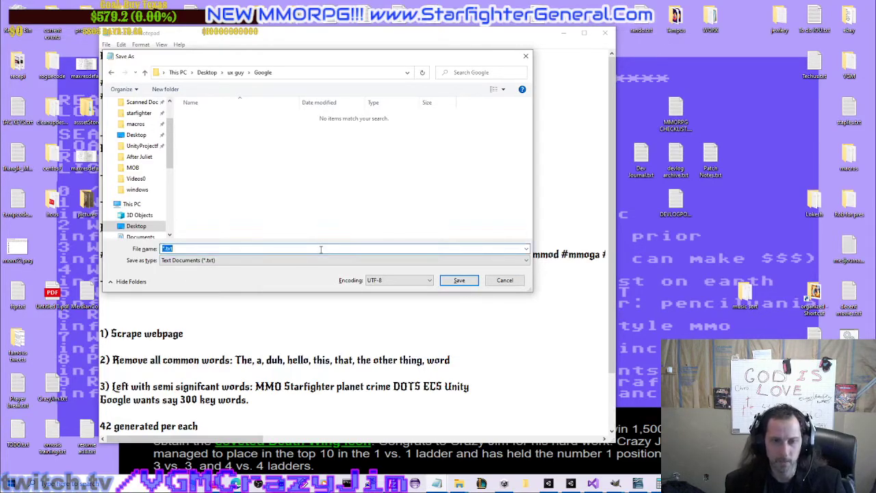
key("Home")
key("Delete")
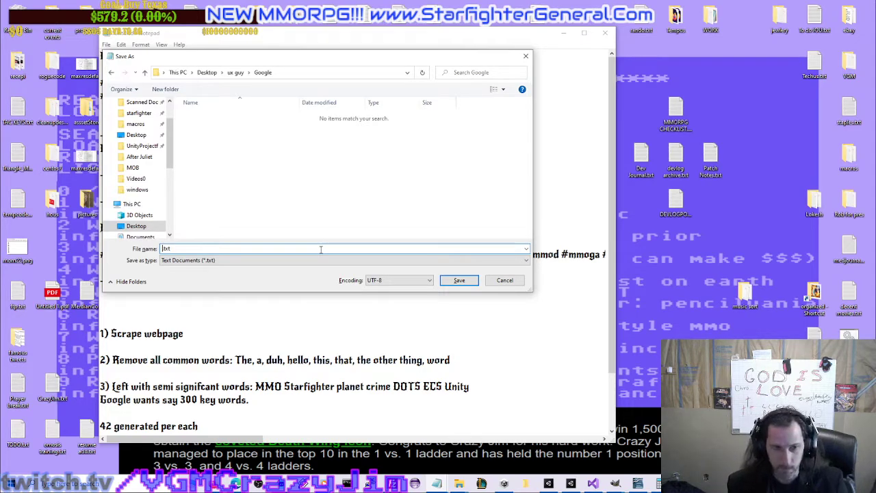
type("google")
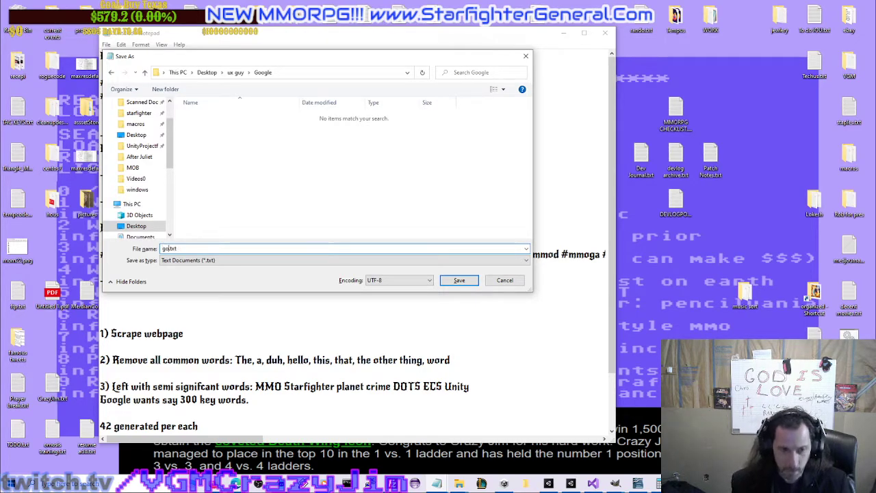
key("Return")
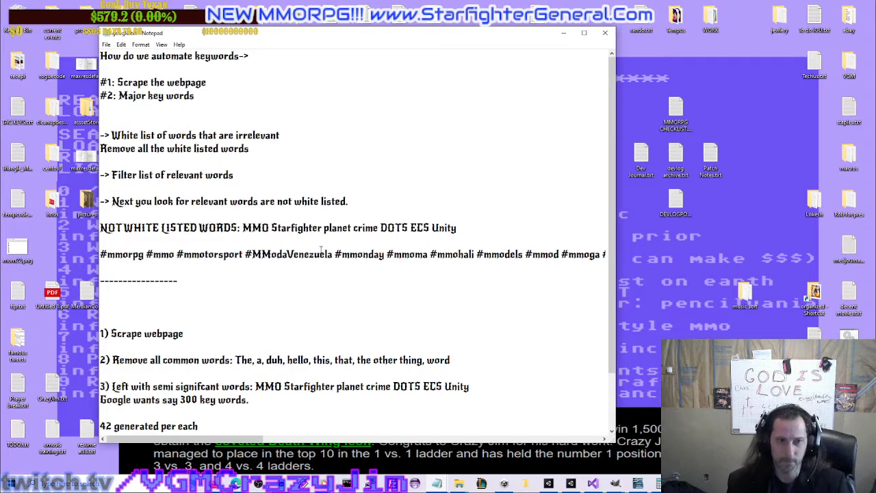
Review the keyword notes and highlight the white list, filter list, and relevant words lines in turn
scroll(327, 145, "down", 2)
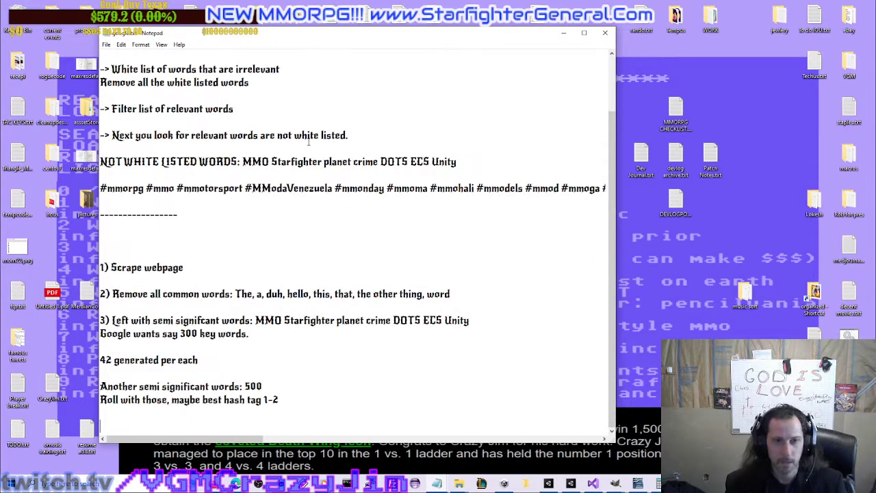
scroll(308, 143, "up", 2)
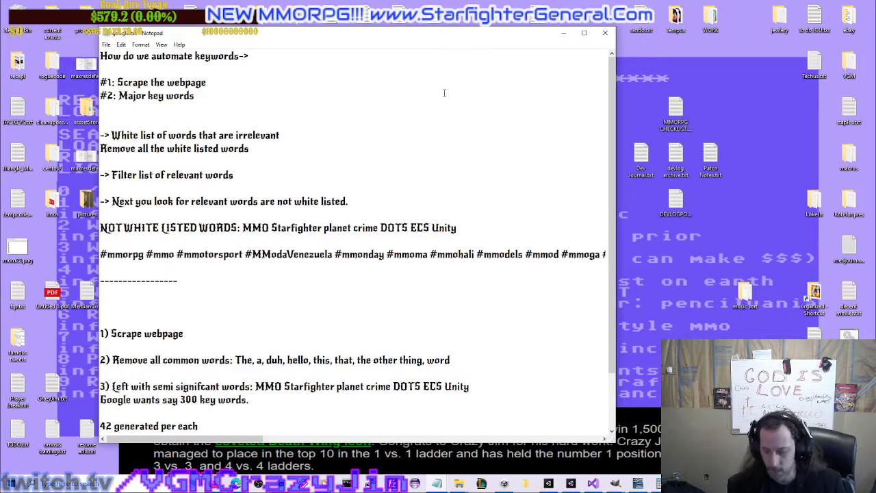
left_click_drag(300, 136, 115, 148)
left_click_drag(250, 148, 99, 135)
left_click_drag(234, 175, 100, 175)
left_click_drag(386, 206, 100, 202)
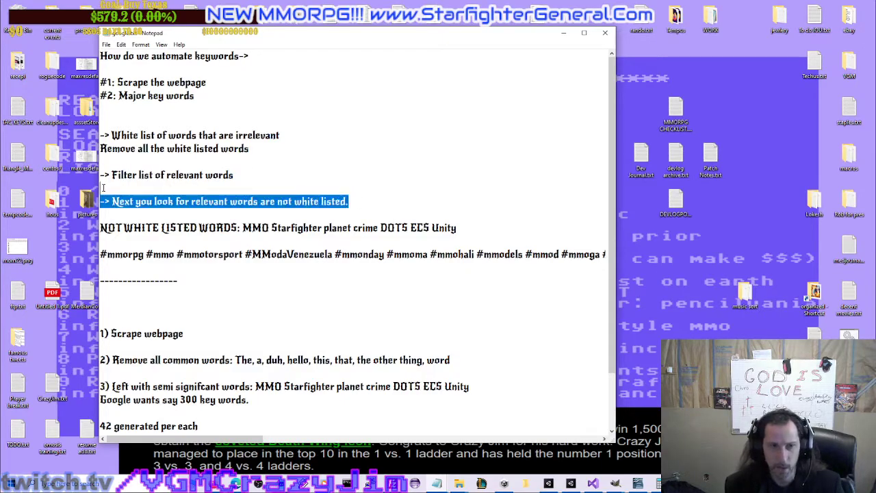
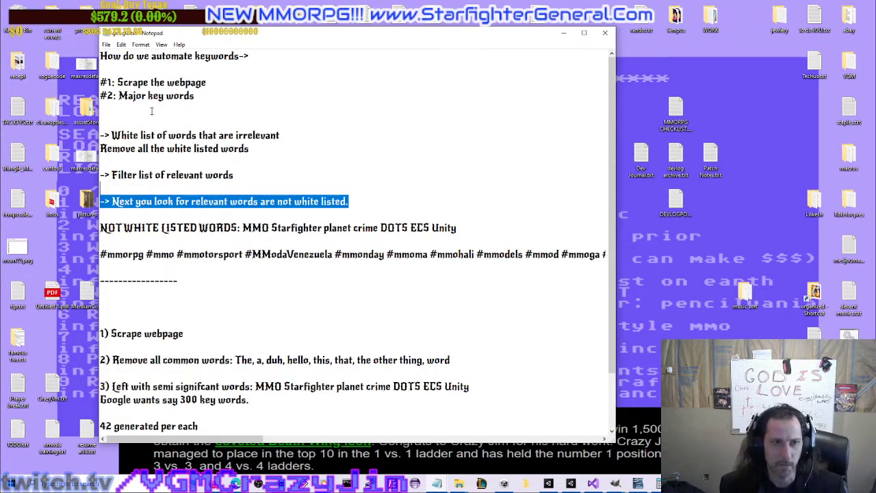
Highlight the common words to remove in item 2 of the notes, including the single word hello
scroll(154, 151, "down", 2)
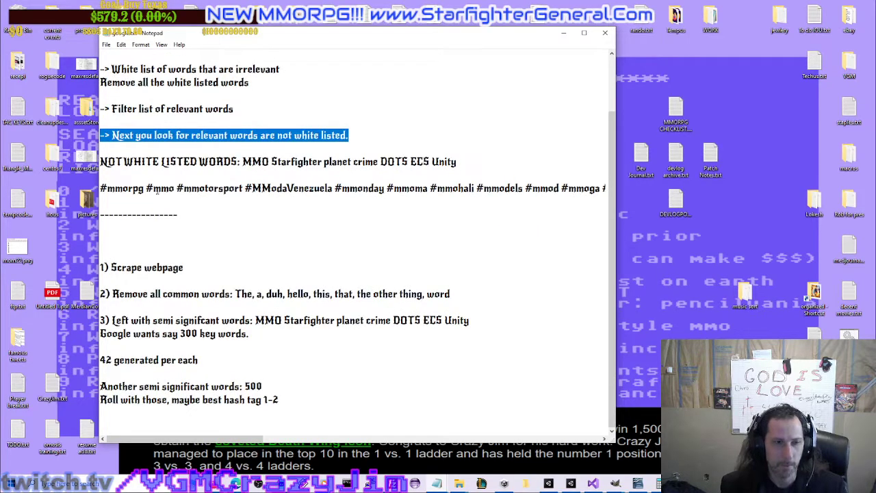
left_click_drag(184, 268, 410, 294)
left_click(235, 294)
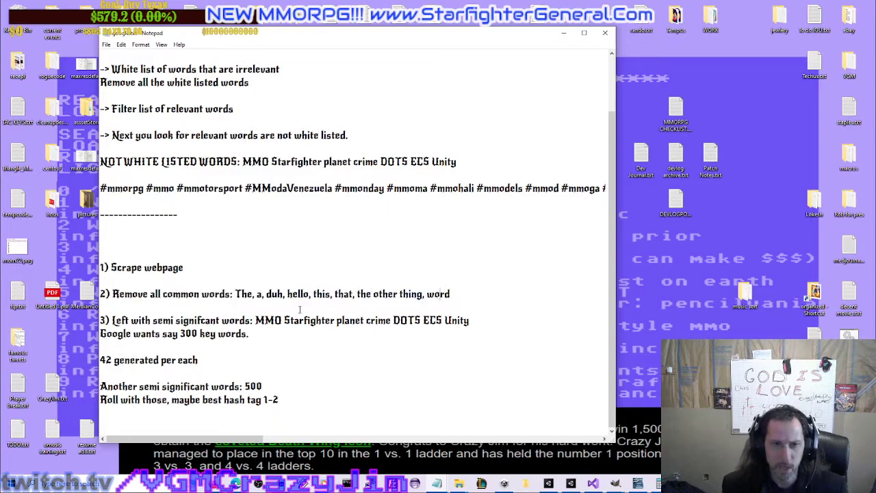
left_click_drag(235, 293, 454, 297)
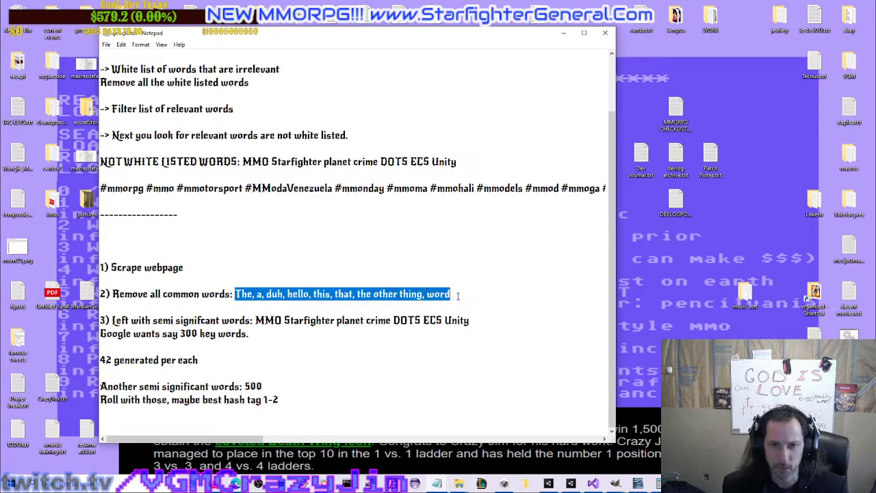
scroll(453, 302, "up", 1)
left_click(310, 320)
left_click_drag(286, 334, 310, 333)
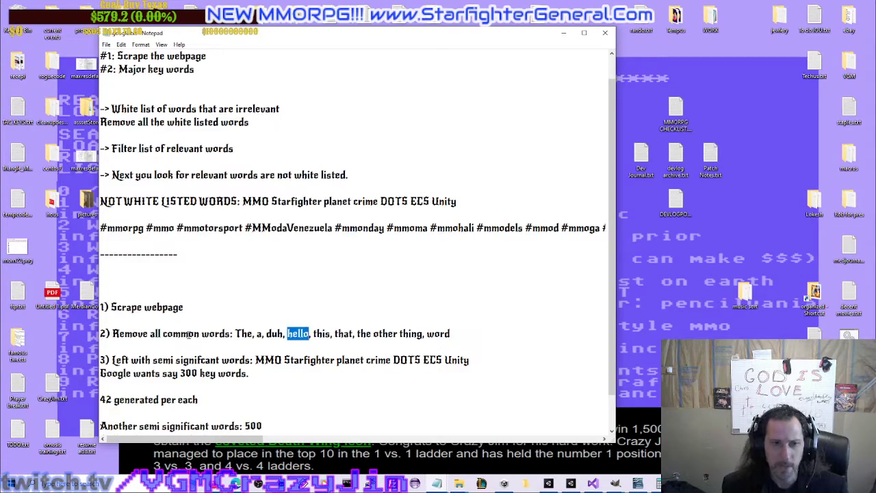
Highlight the semi-significant words in item 3, from MMO to Unity, and single out the word ECS
scroll(189, 336, "down", 1)
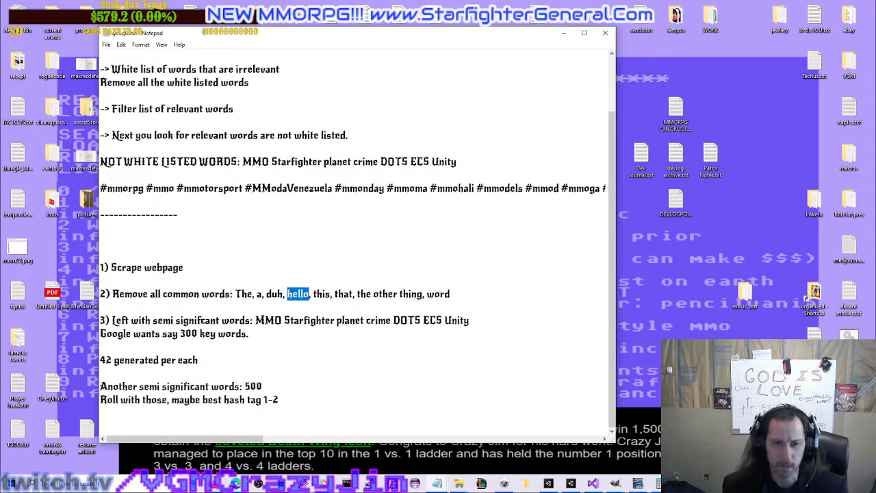
left_click_drag(257, 322, 477, 321)
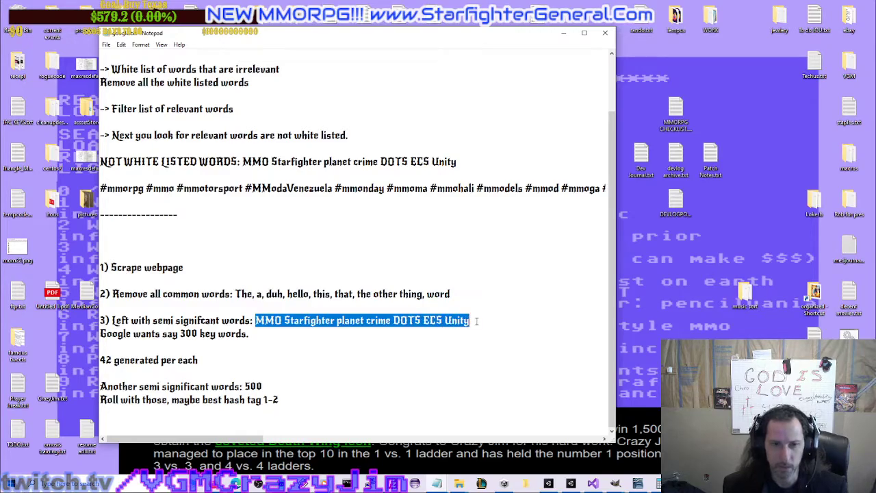
left_click(477, 321)
double_click(434, 321)
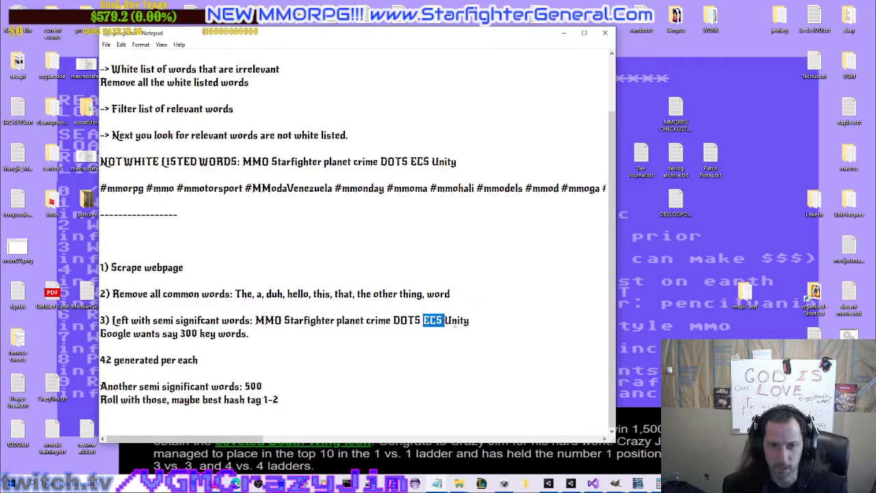
Single out individual semi-significant words in item 3, including Unity, crime and MMO
double_click(457, 321)
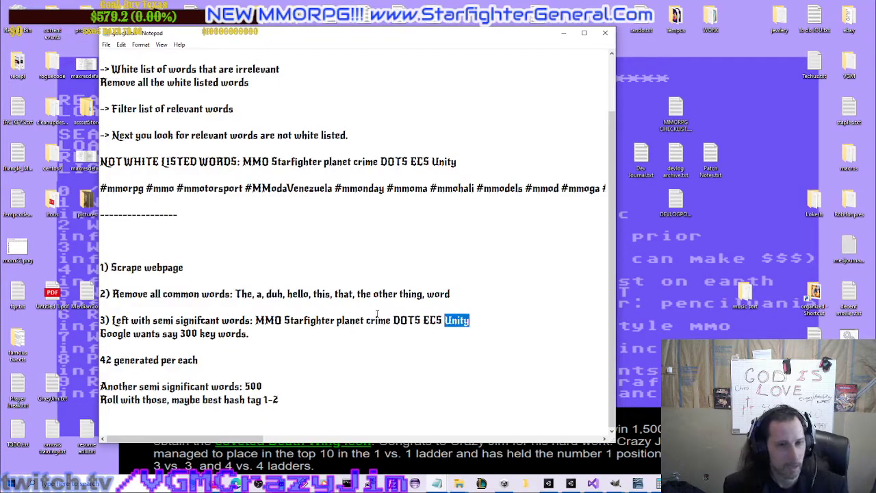
double_click(379, 320)
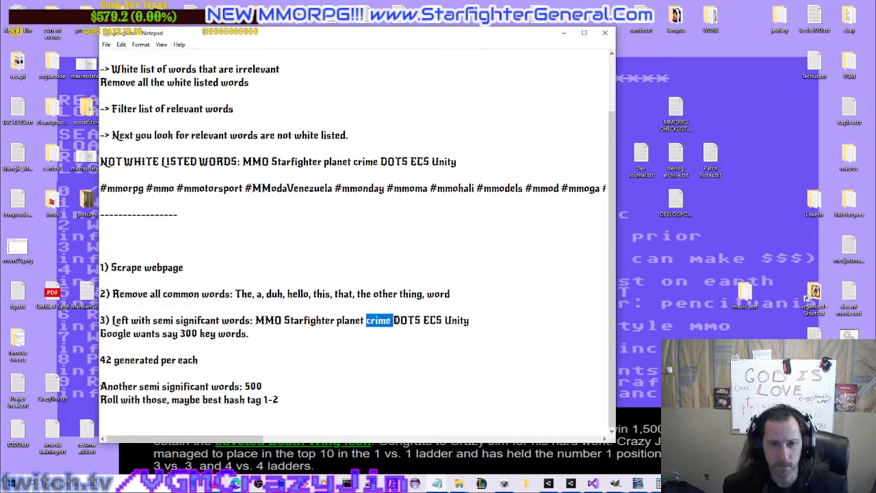
left_click(406, 319)
left_click_drag(422, 319, 429, 319)
left_click(408, 320)
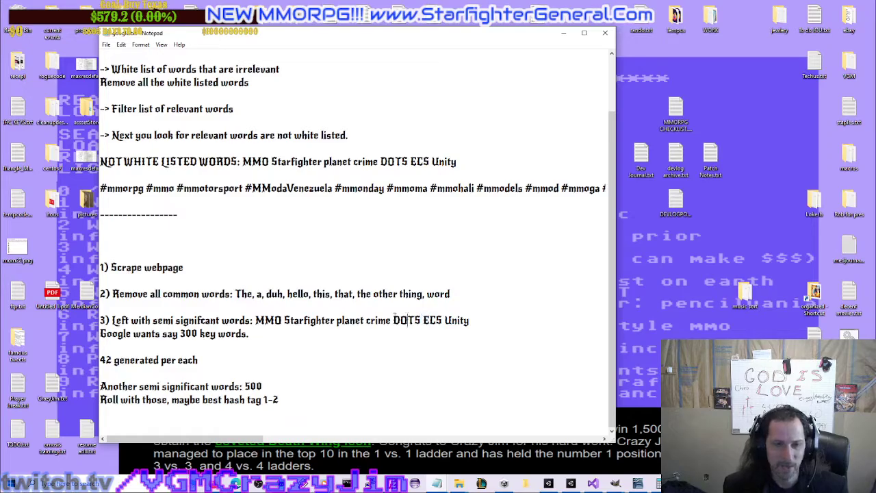
left_click(275, 320)
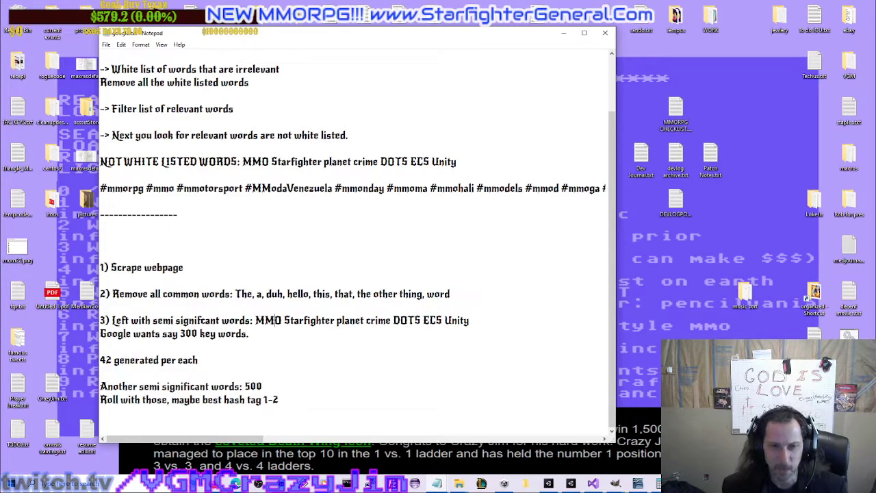
double_click(274, 320)
left_click(299, 320)
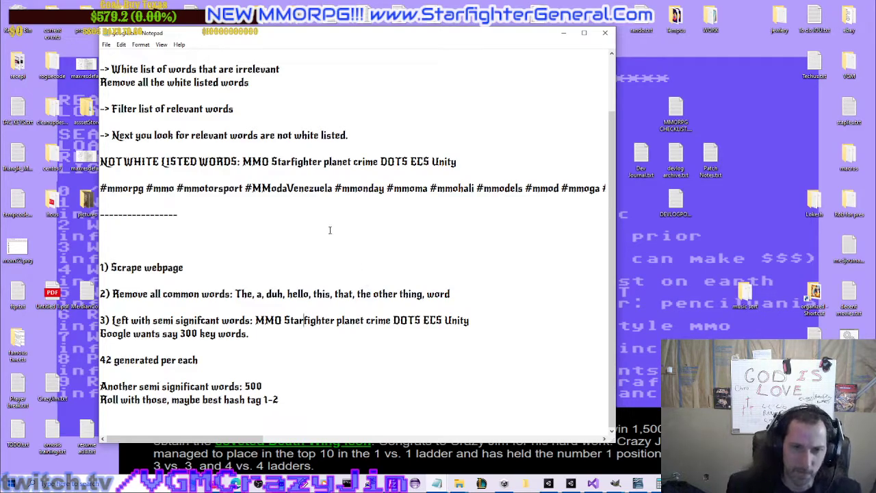
Add item 4 at the end of the notes: "4) Advanced, preen -> results and see how to make algorithm advanced"
left_click(268, 358)
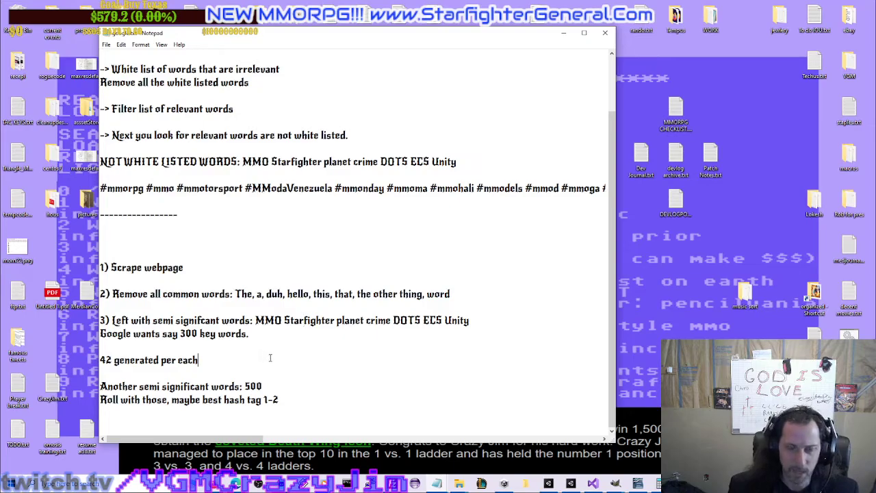
left_click(347, 394)
key("Return")
key("Return")
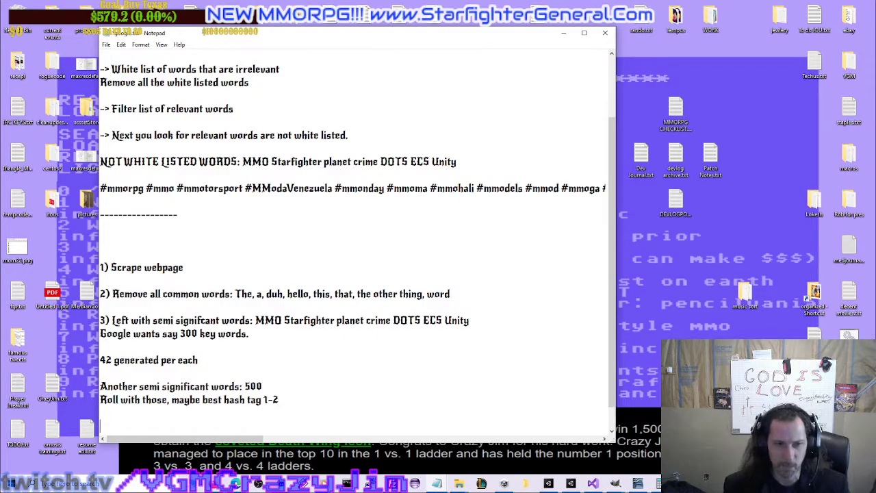
type("4) Ad")
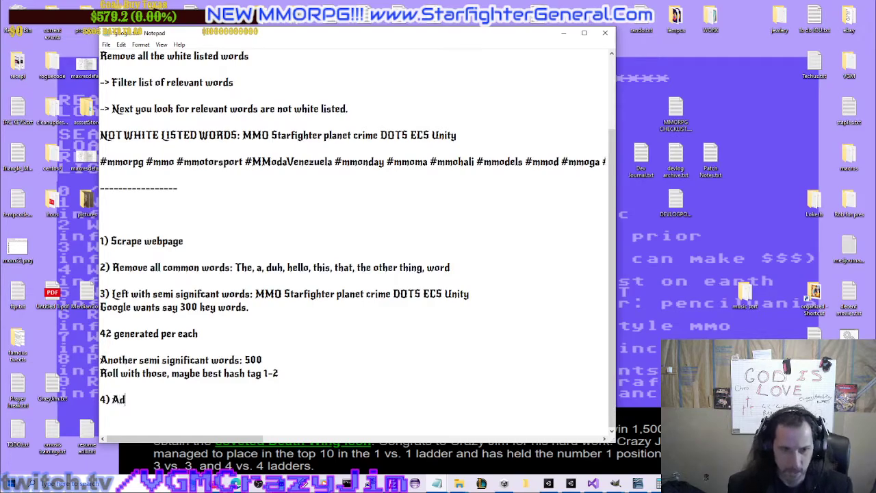
type("vanced, pree")
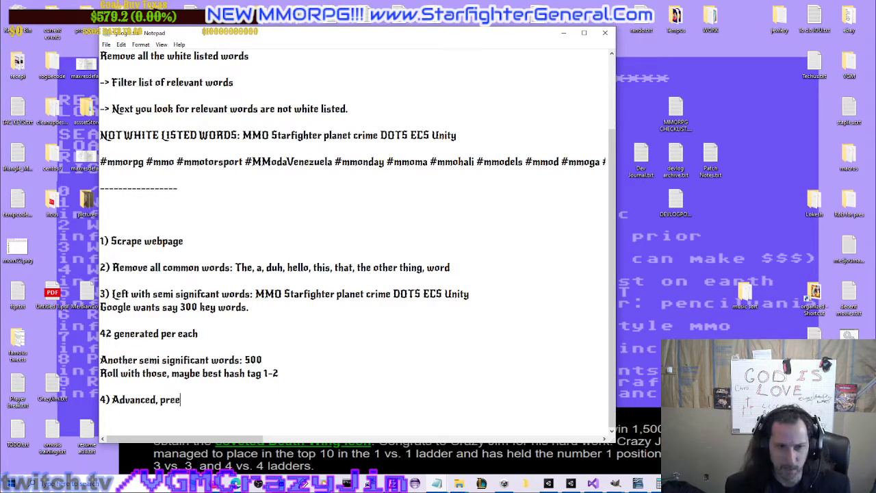
type("n -> re")
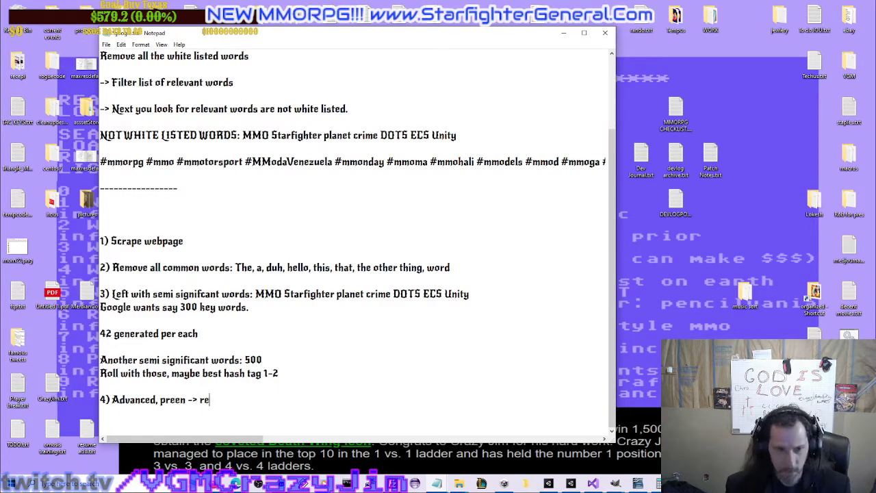
type("sults and see wh")
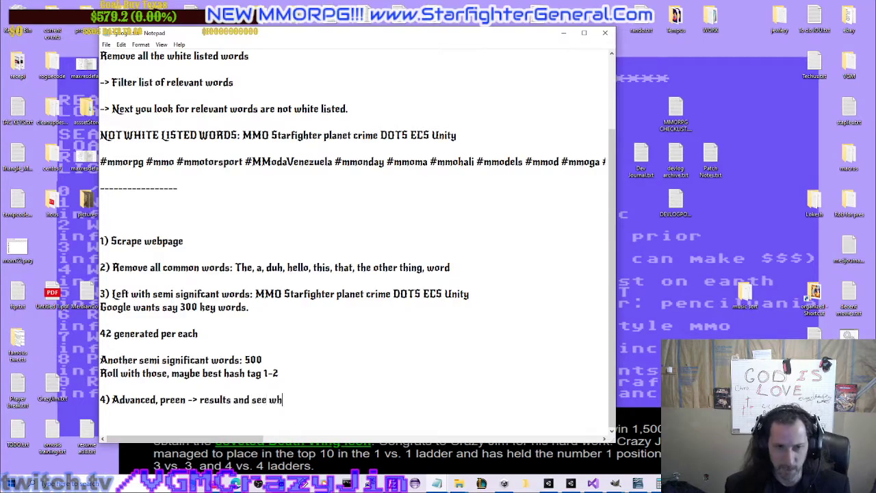
key("BackSpace")
key("BackSpace")
type("how to mak")
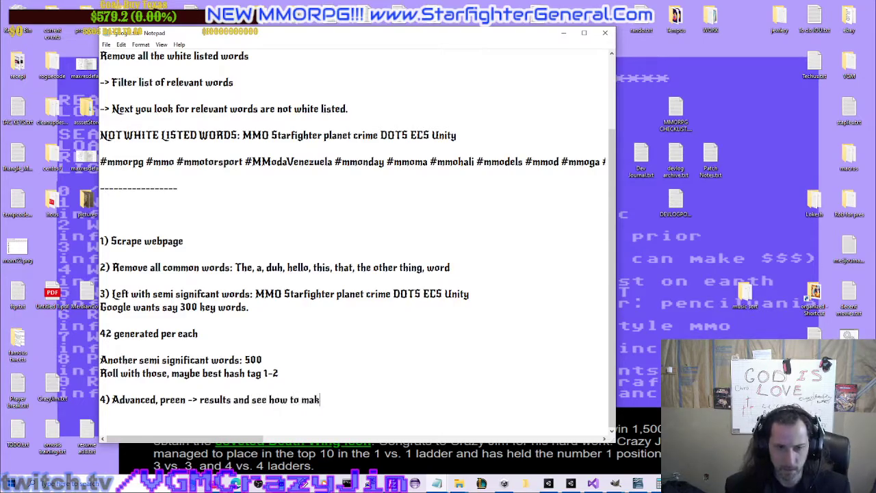
type("e algorithm advanced")
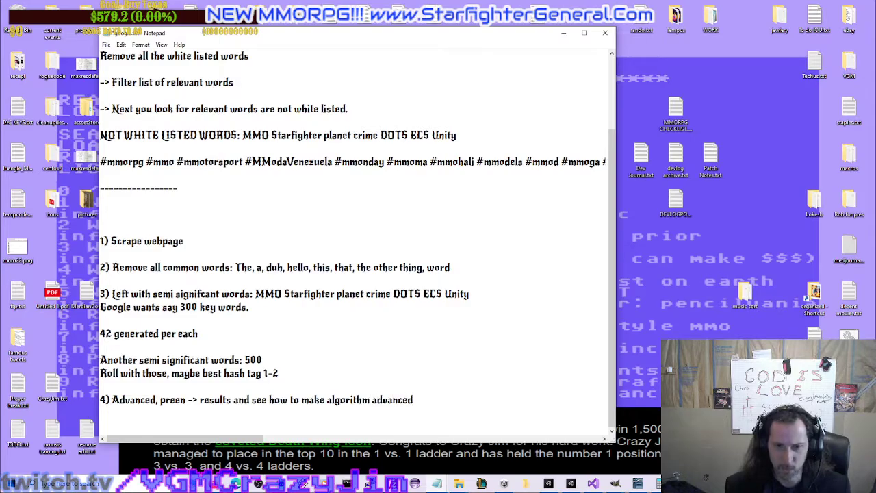
key("Return")
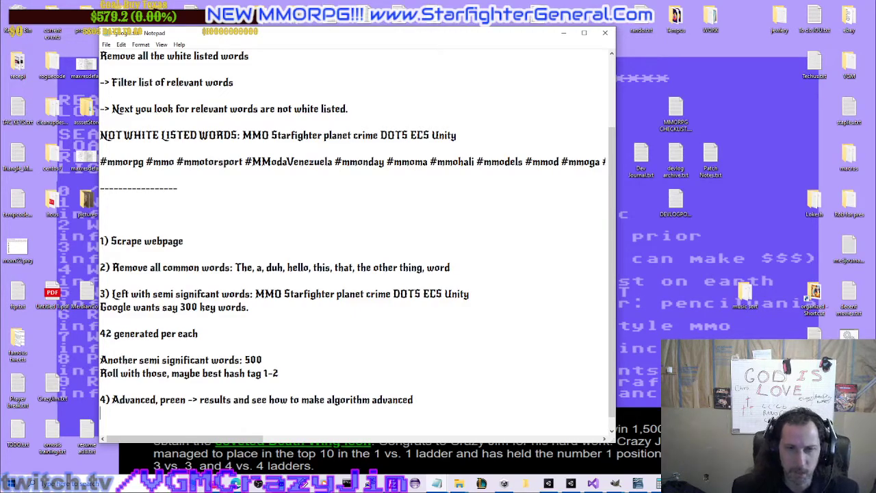
Highlight the word DOTS in the semi-significant words of item 3
key("Up")
key("Up")
key("Up")
key("Up")
key("Up")
key("Up")
key("Up")
key("Up")
key("Up")
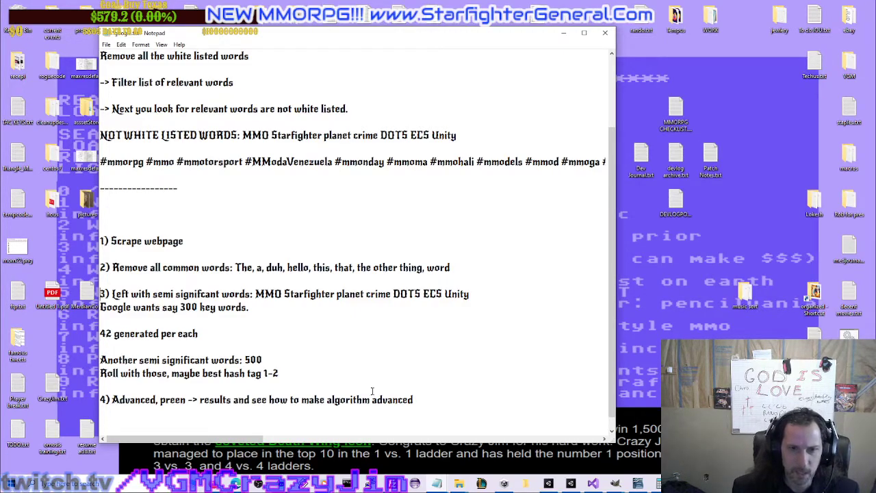
key("End")
key("ctrl+Left")
key("ctrl+shift+Right")
key("shift+Left")
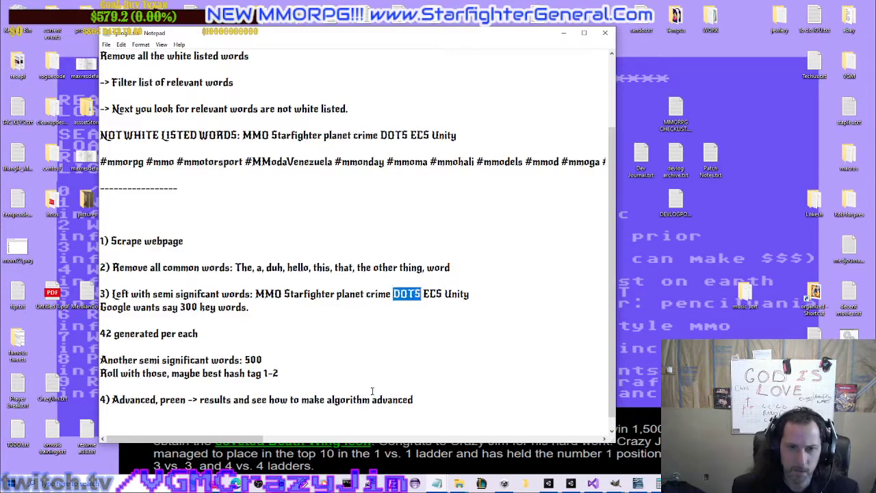
Highlight the adjacent words DOTS ECS together as a phrase in item 3
key("Down")
key("Down")
key("Up")
key("Up")
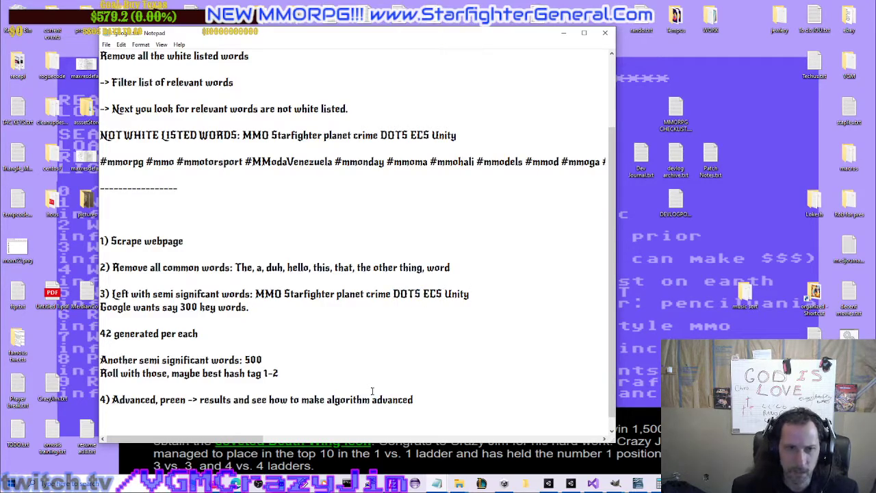
key("End")
key("ctrl+Left")
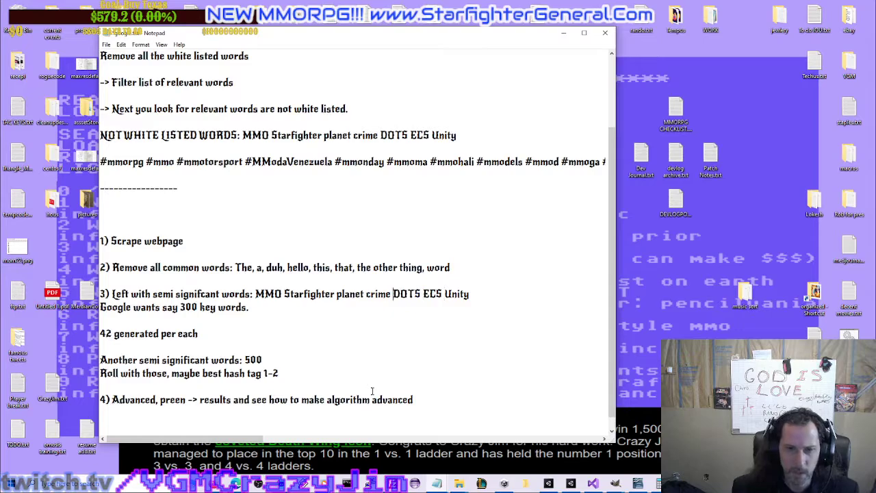
key("ctrl+shift+Right")
key("ctrl+shift+Right")
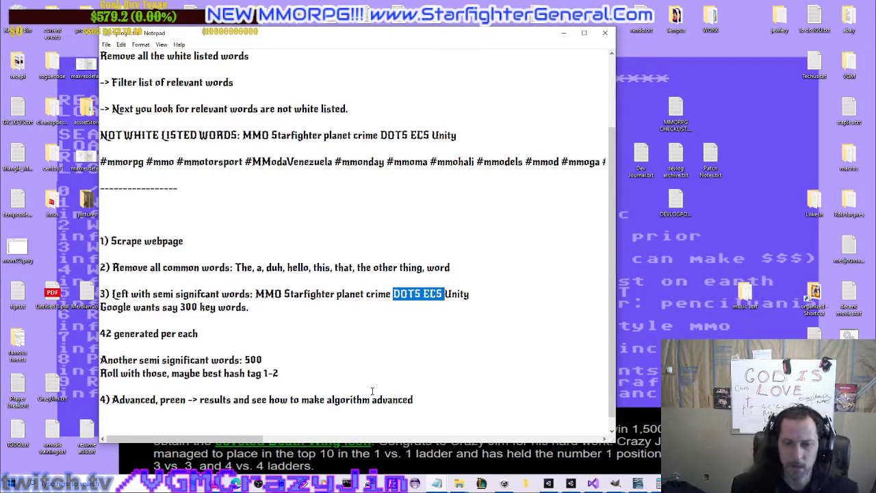
key("Left")
key("ctrl+shift+Right")
key("ctrl+shift+Right")
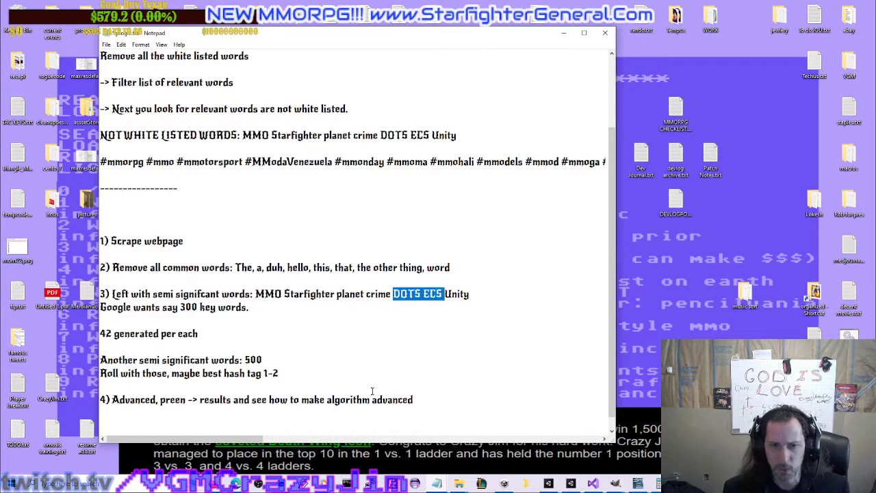
key("shift+Left")
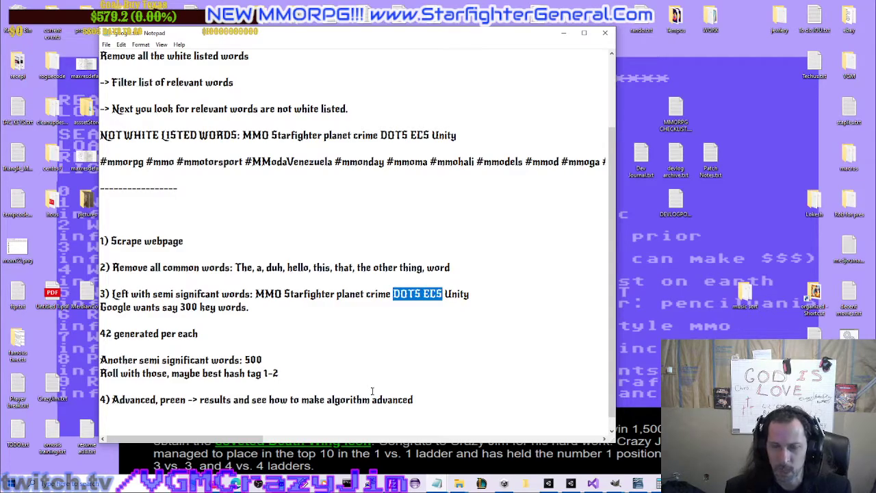
Try the word DIPPIN after Unity at the end of item 3 and delete it again
key("Right")
key("End")
type("DIPPIN")
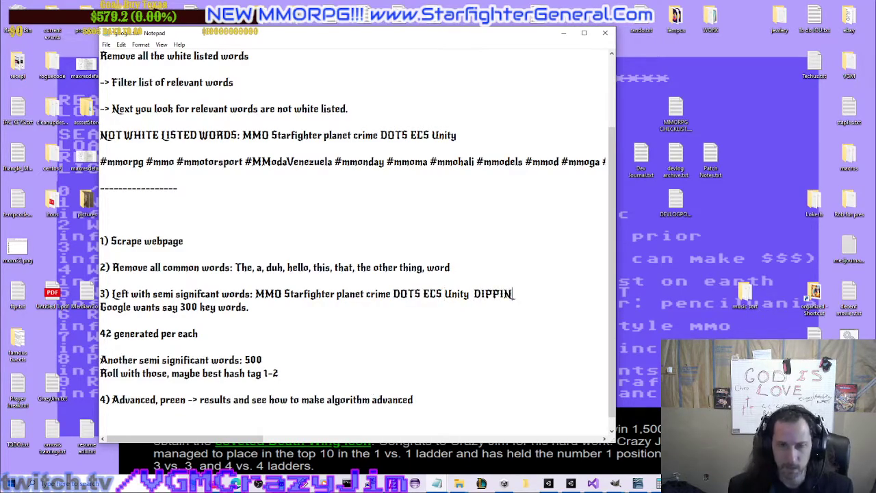
key("ctrl+shift+Left")
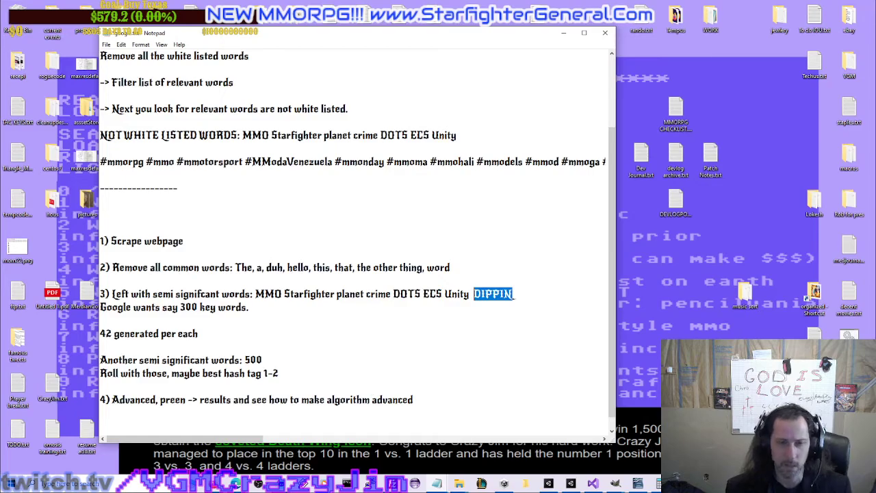
key("BackSpace")
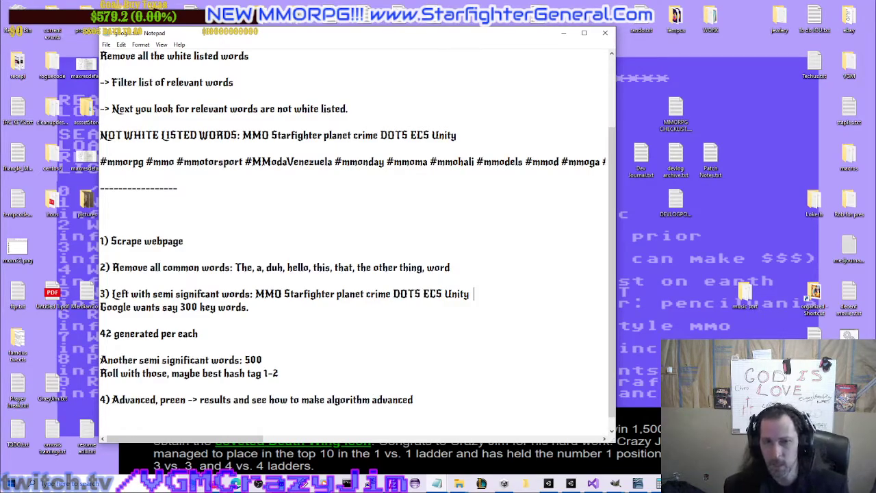
Highlight the whole item 3 line listing the semi-significant words
key("Down")
key("Down")
key("Down")
key("Down")
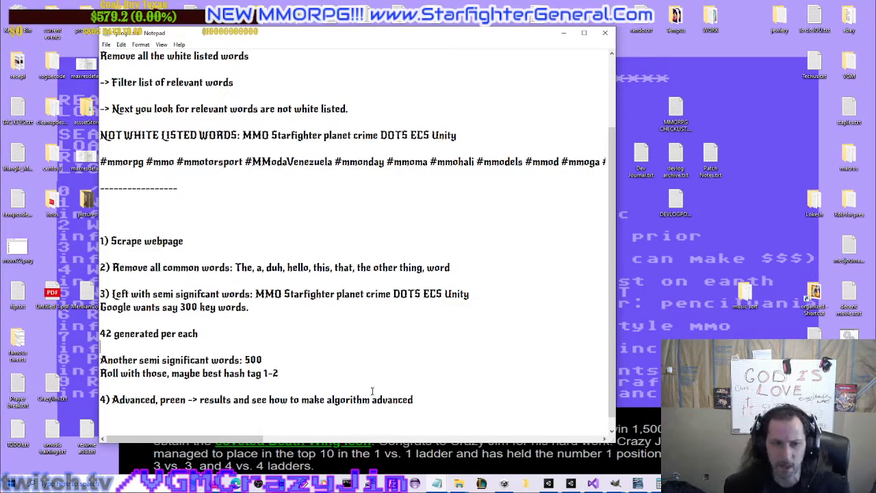
key("Up")
key("Up")
key("Up")
key("Up")
key("shift+End")
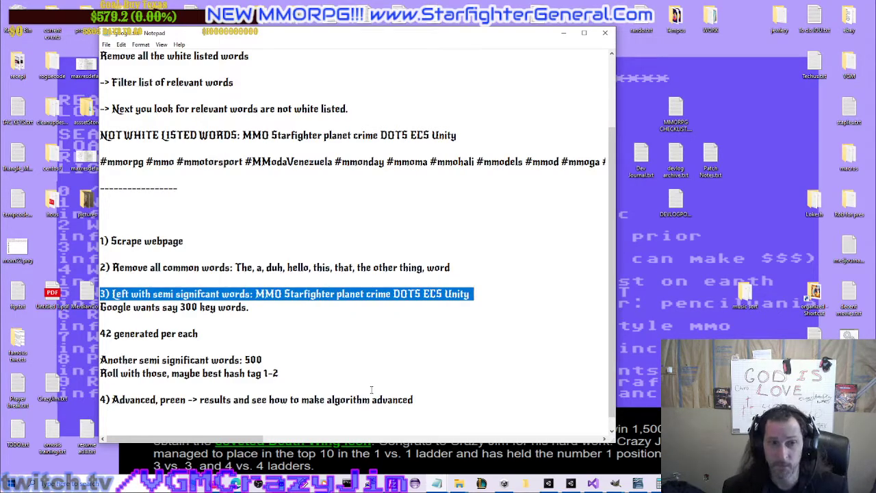
Bring up the simplified campaign mockup in GIMP and switch to Streamlabs Desktop
key("alt+Tab")
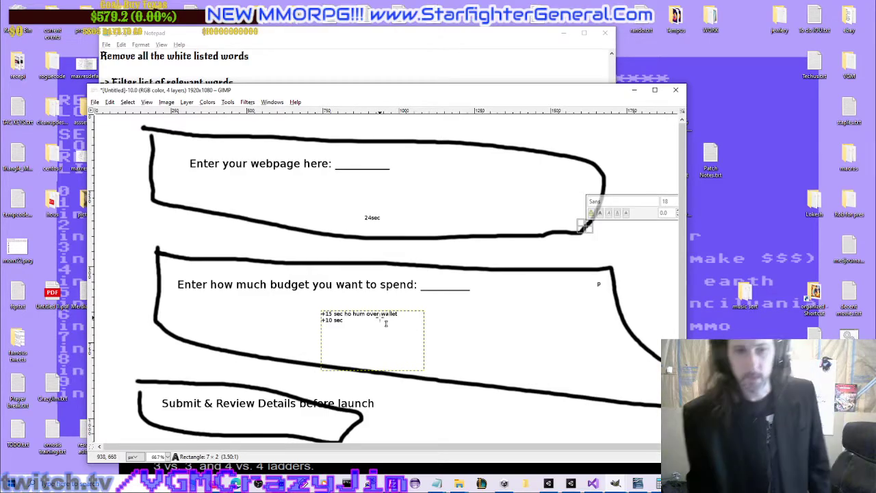
left_click(280, 482)
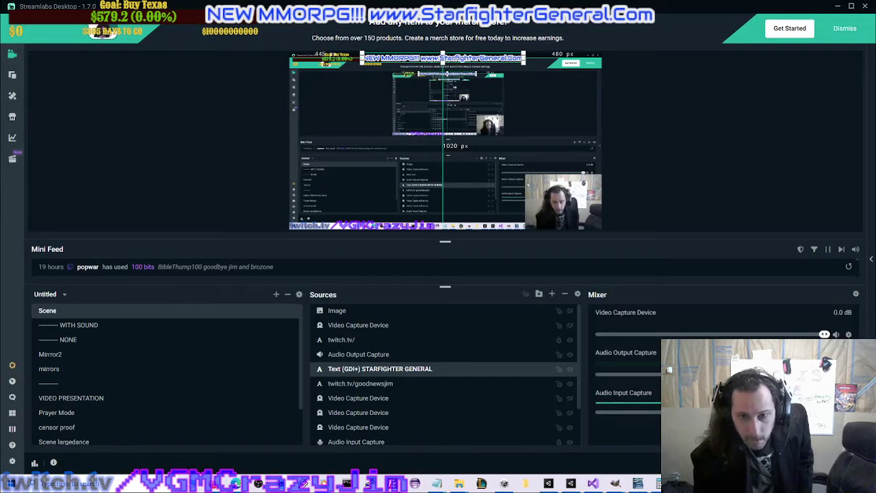